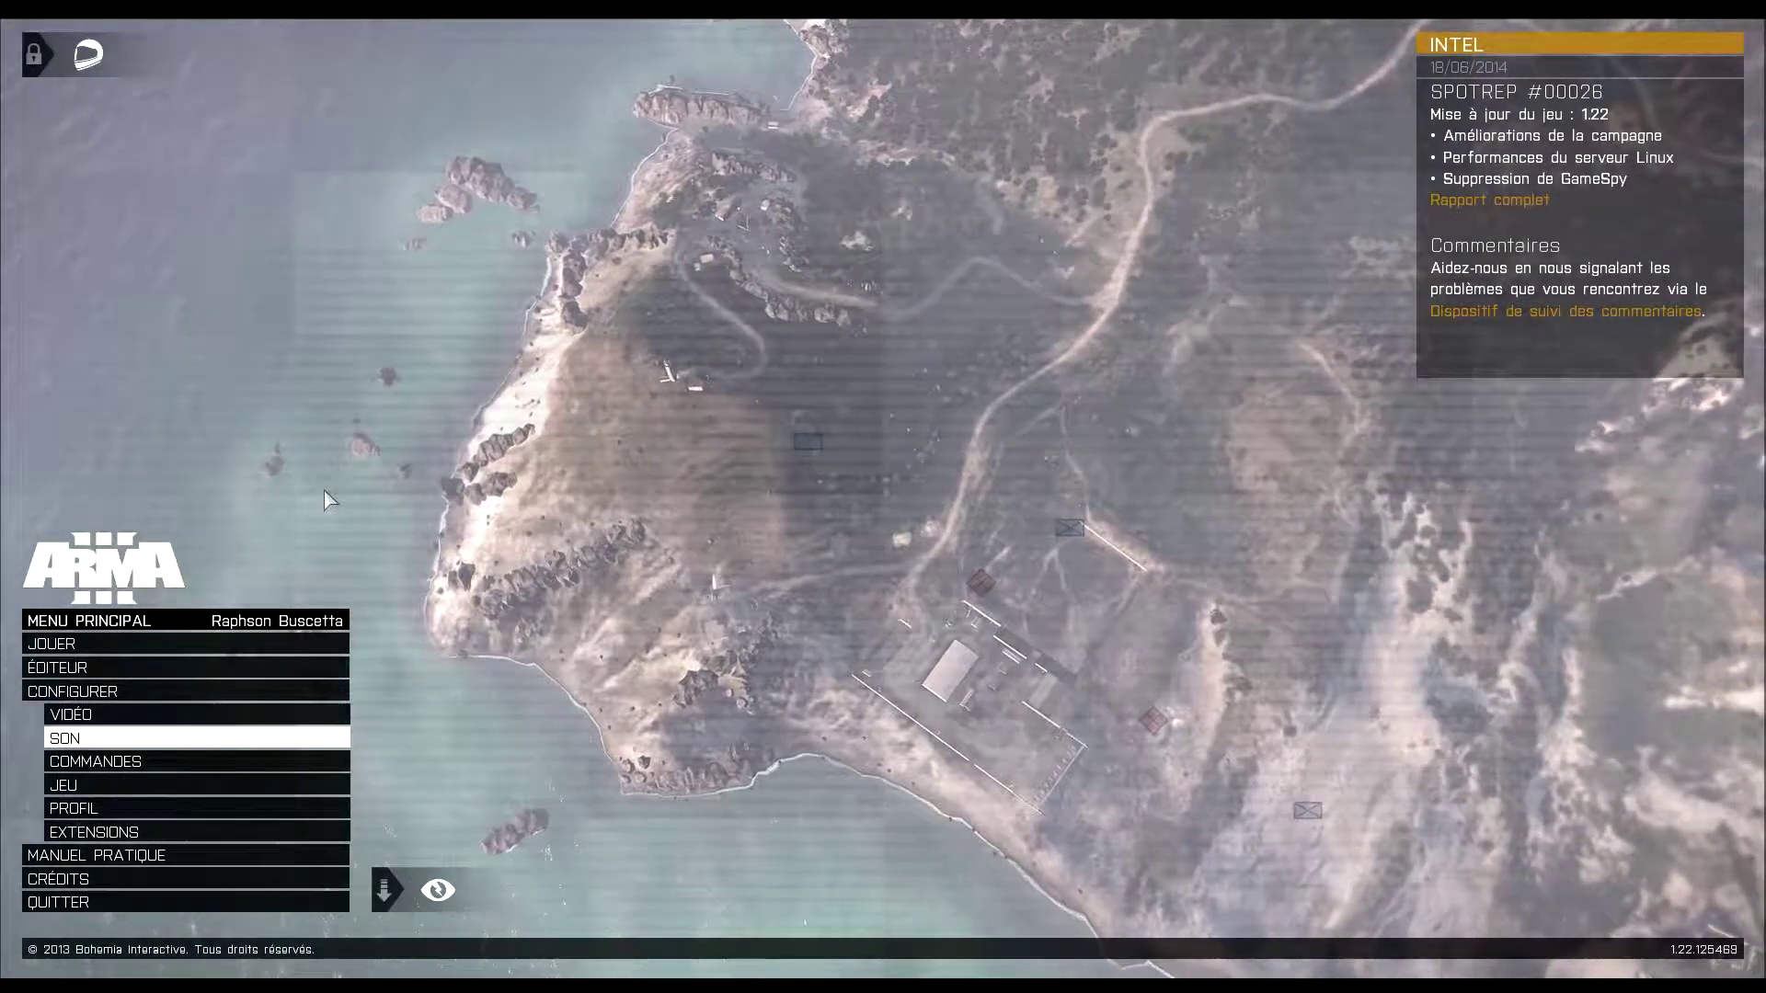
Open the mission editor on the Stratis island and display the satellite textures on its map
{"action": "left_click", "coordinate": [89, 664]}
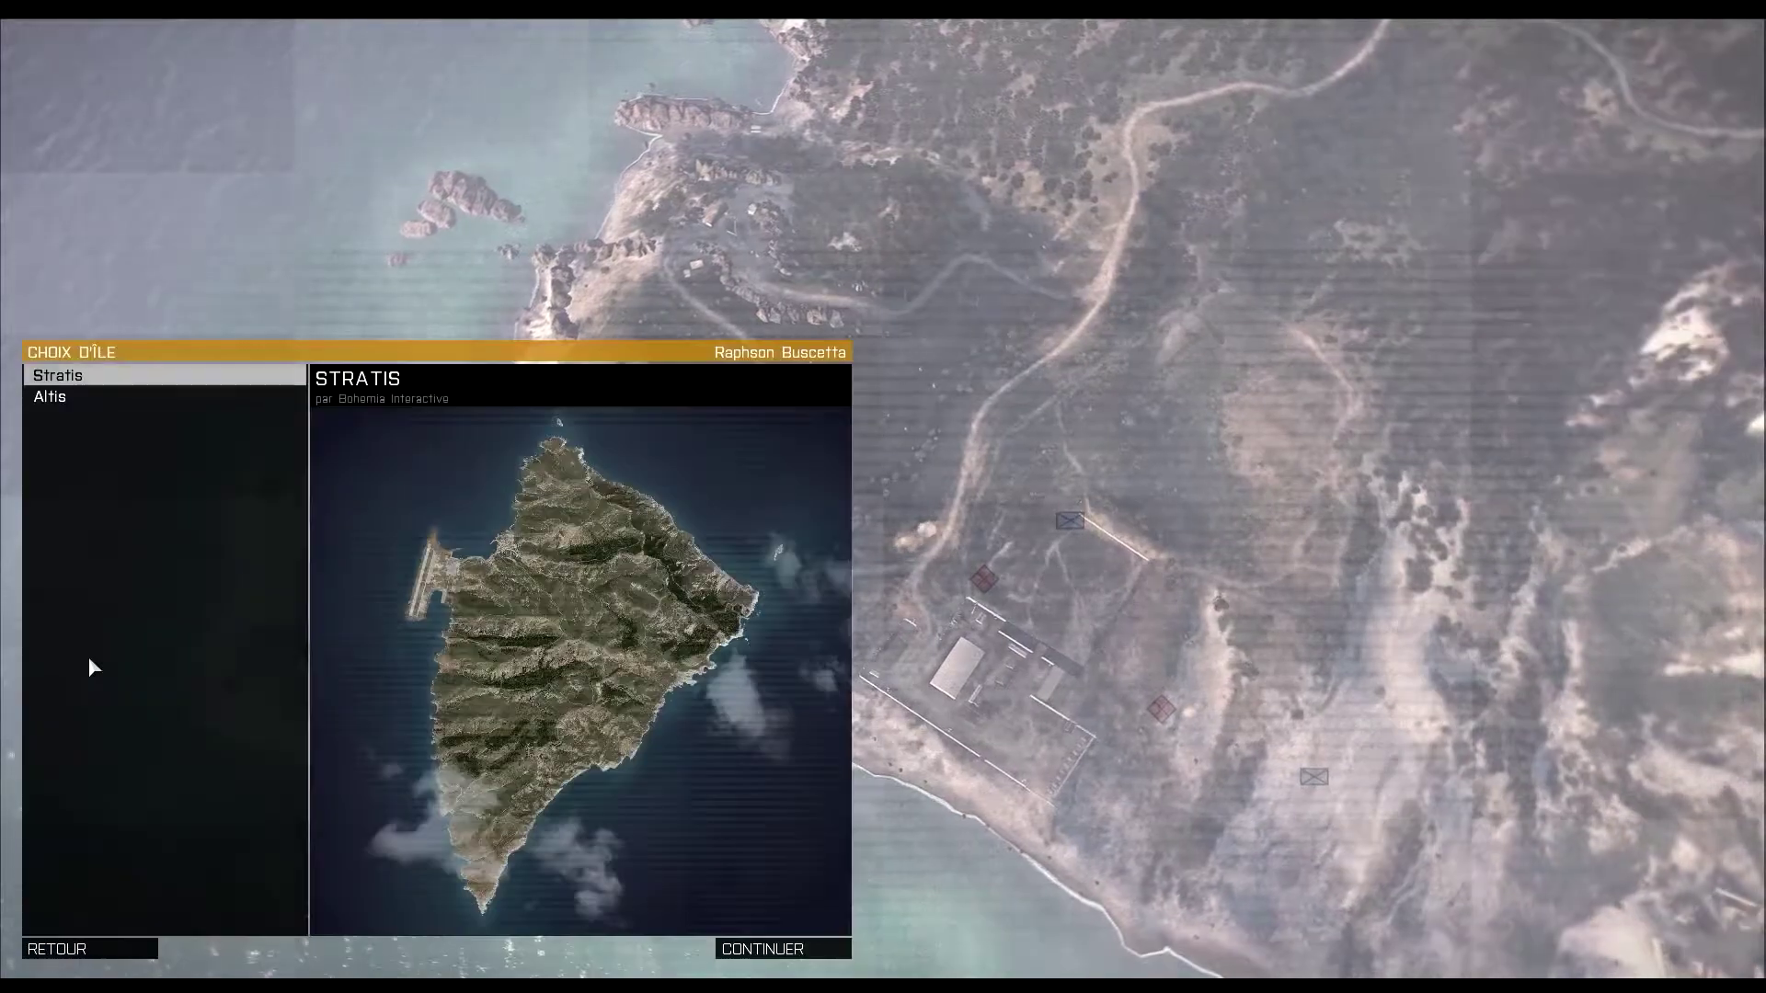
{"action": "left_click", "coordinate": [760, 957]}
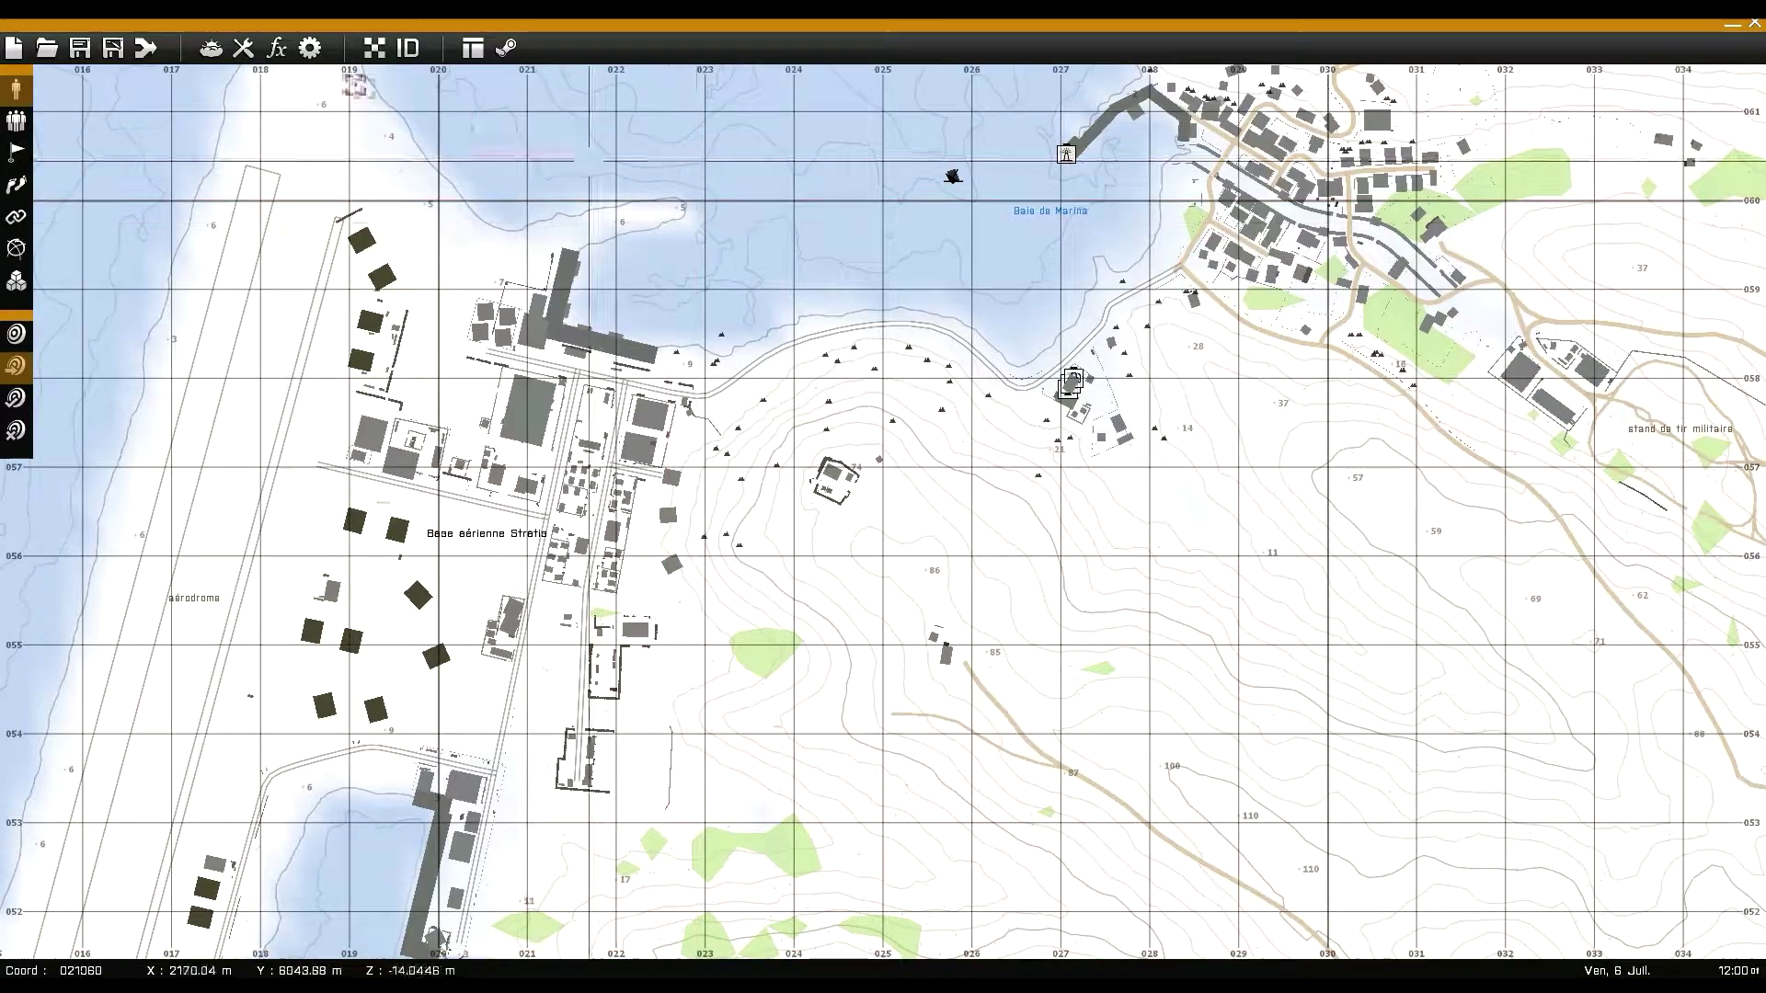
{"action": "left_click", "coordinate": [374, 47]}
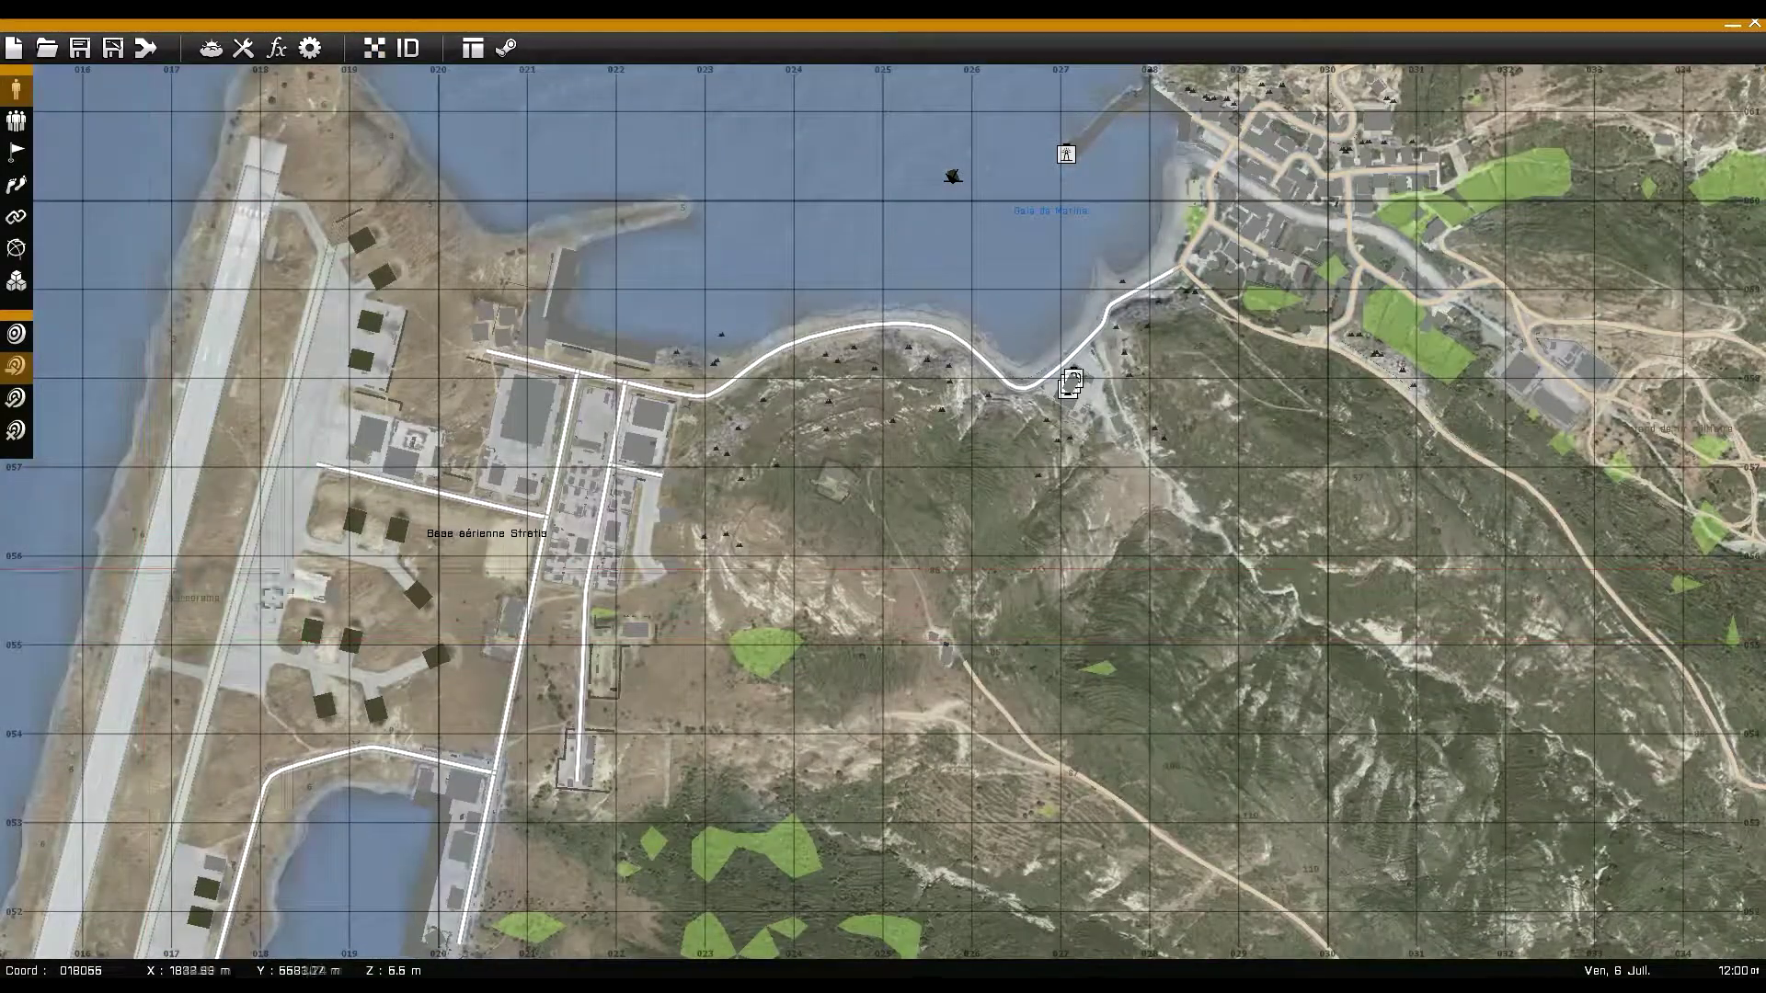
Insert a player-controlled BLUFOR NATO Fusilier from the Hommes category on the Stratis air base apron, west of the large hangars
{"action": "right_click_drag", "start_coordinate": [253, 714], "coordinate": [496, 791]}
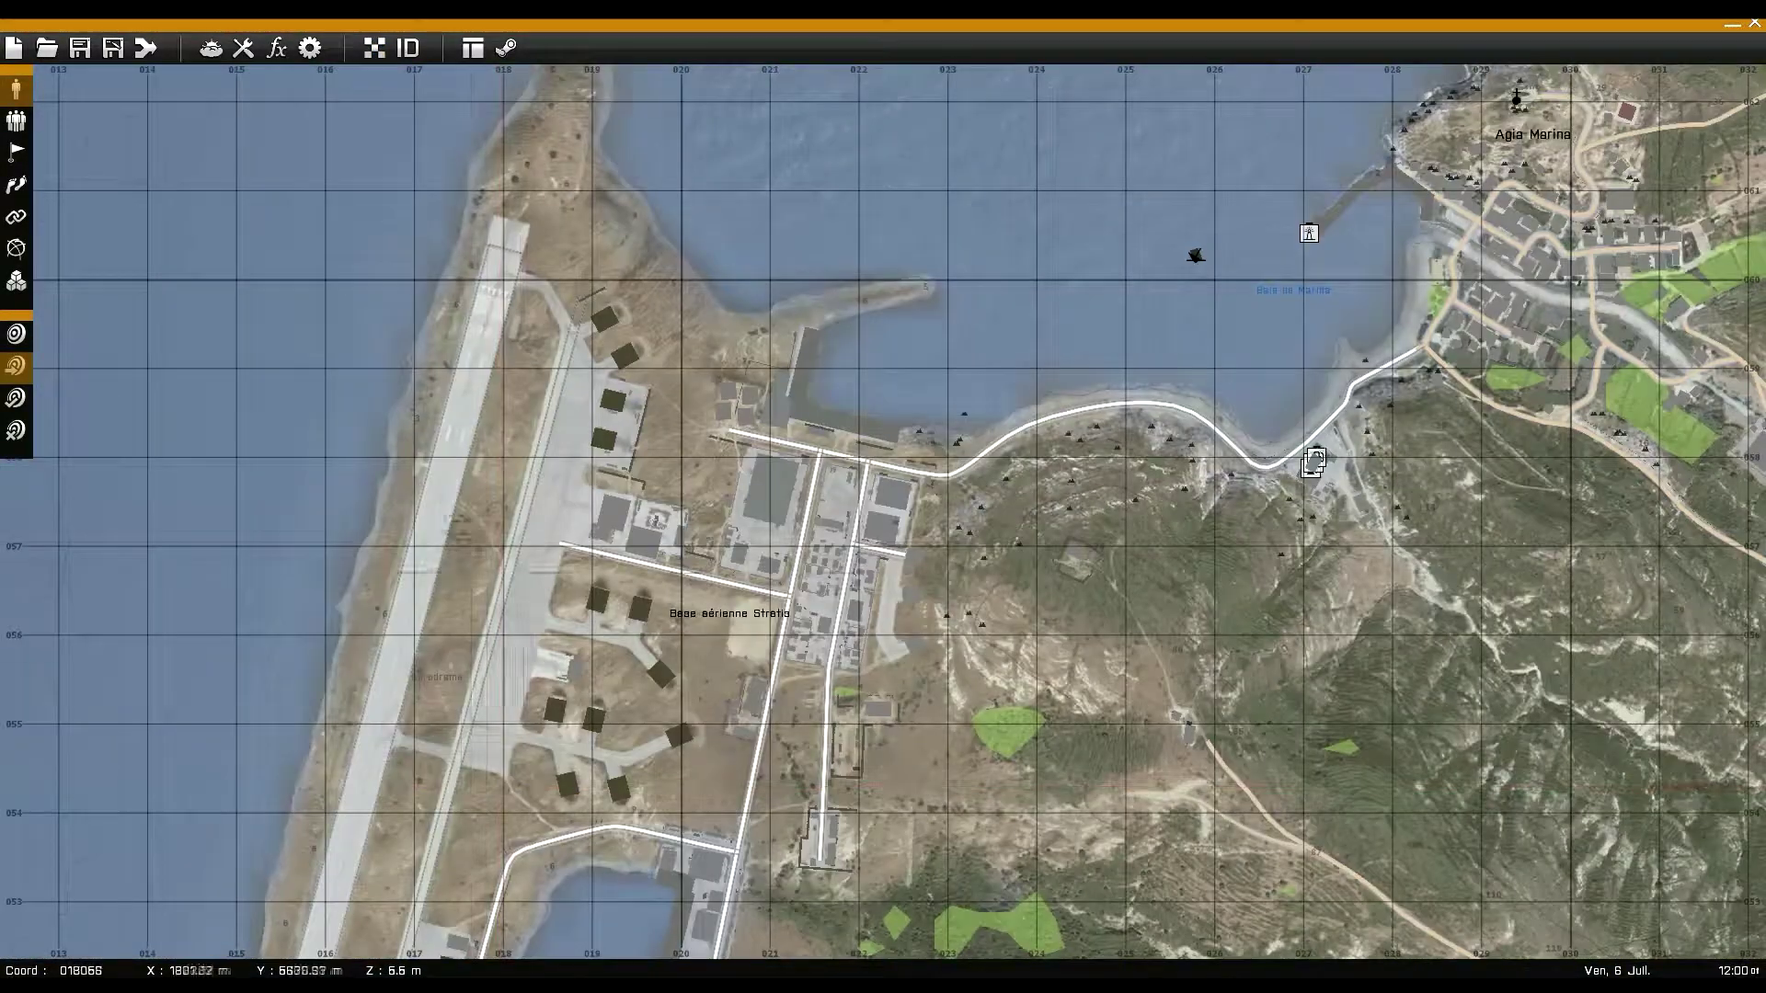
{"action": "scroll", "coordinate": [323, 410], "scroll_direction": "up", "scroll_amount": 8}
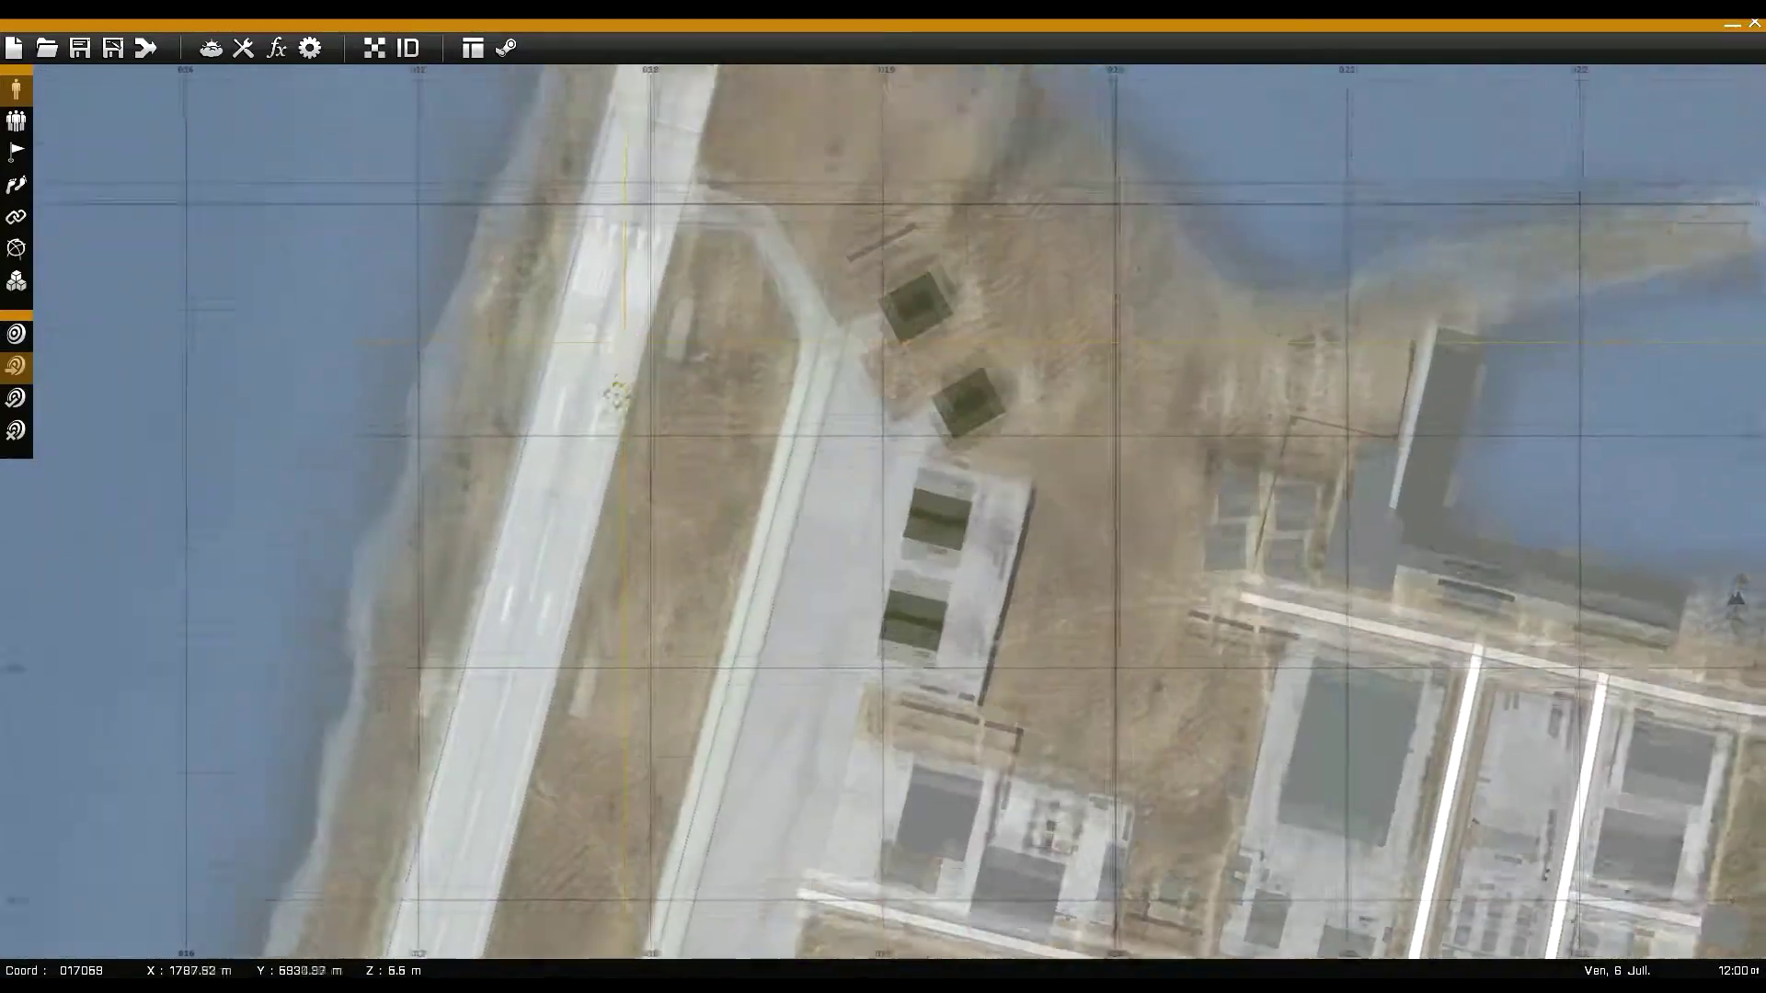
{"action": "scroll", "coordinate": [614, 442], "scroll_direction": "up", "scroll_amount": 2}
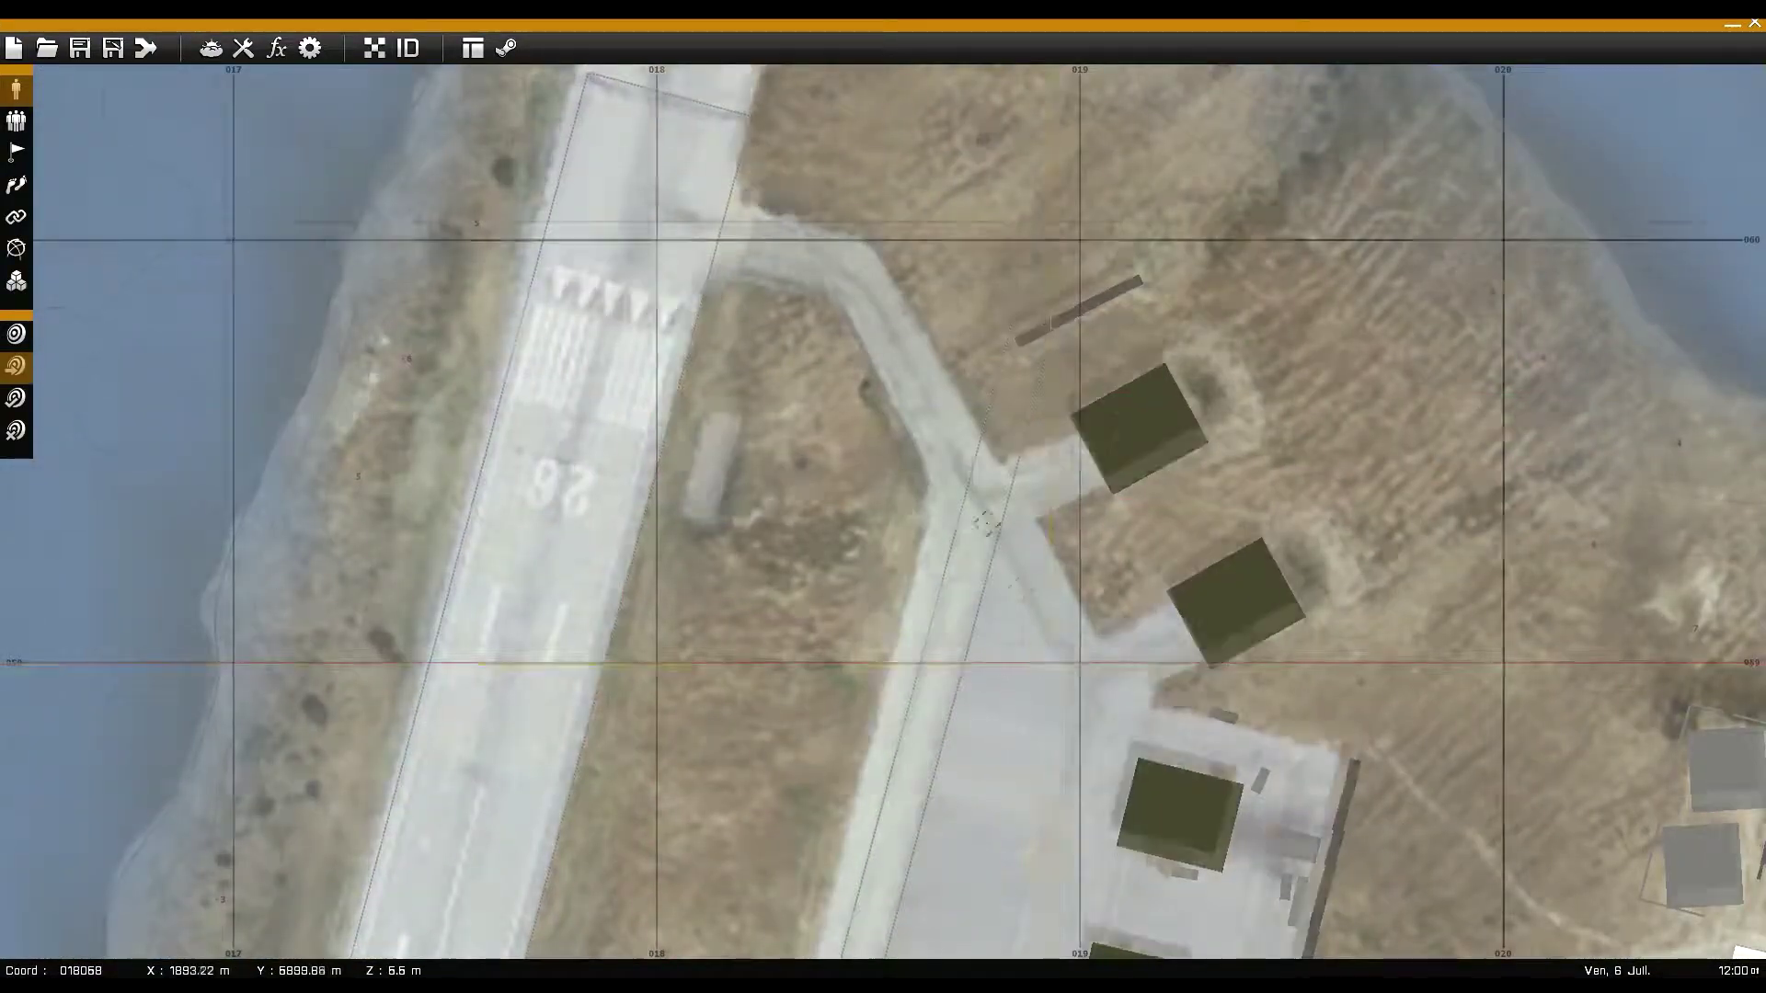
{"action": "right_click_drag", "start_coordinate": [1051, 662], "coordinate": [938, 320]}
{"action": "right_click_drag", "start_coordinate": [239, 221], "coordinate": [201, 85]}
{"action": "right_click_drag", "start_coordinate": [858, 685], "coordinate": [752, 203]}
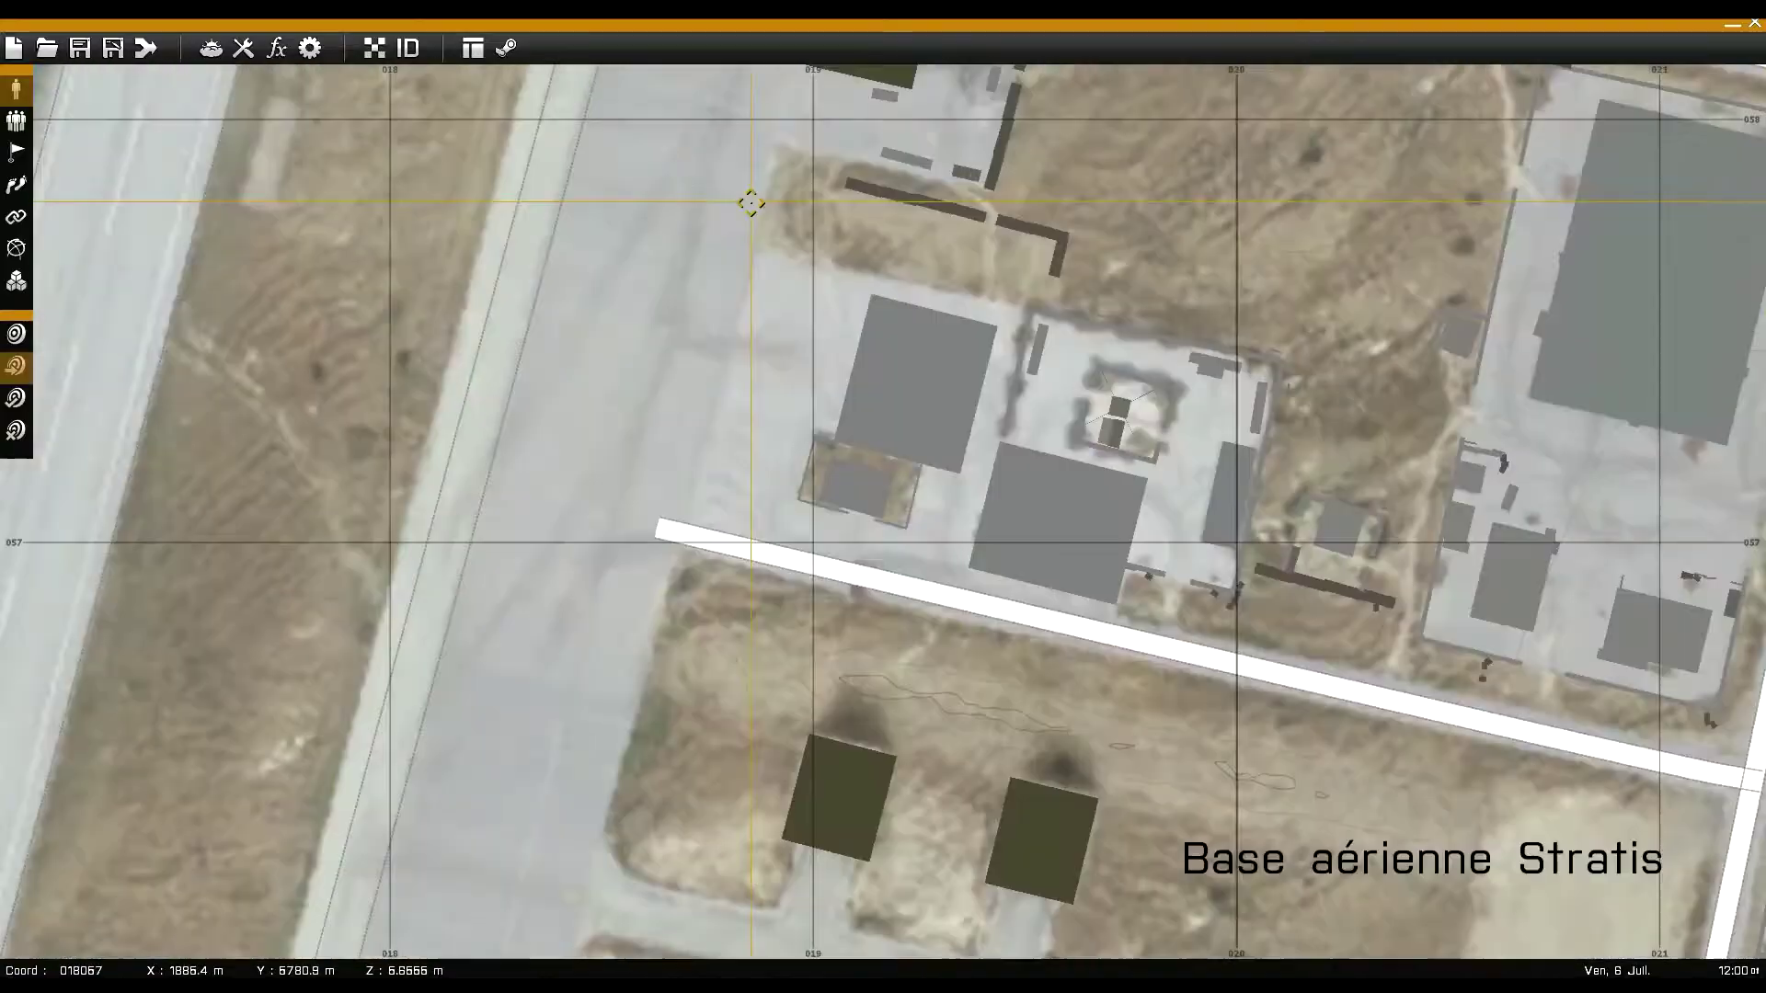
{"action": "double_click", "coordinate": [778, 322]}
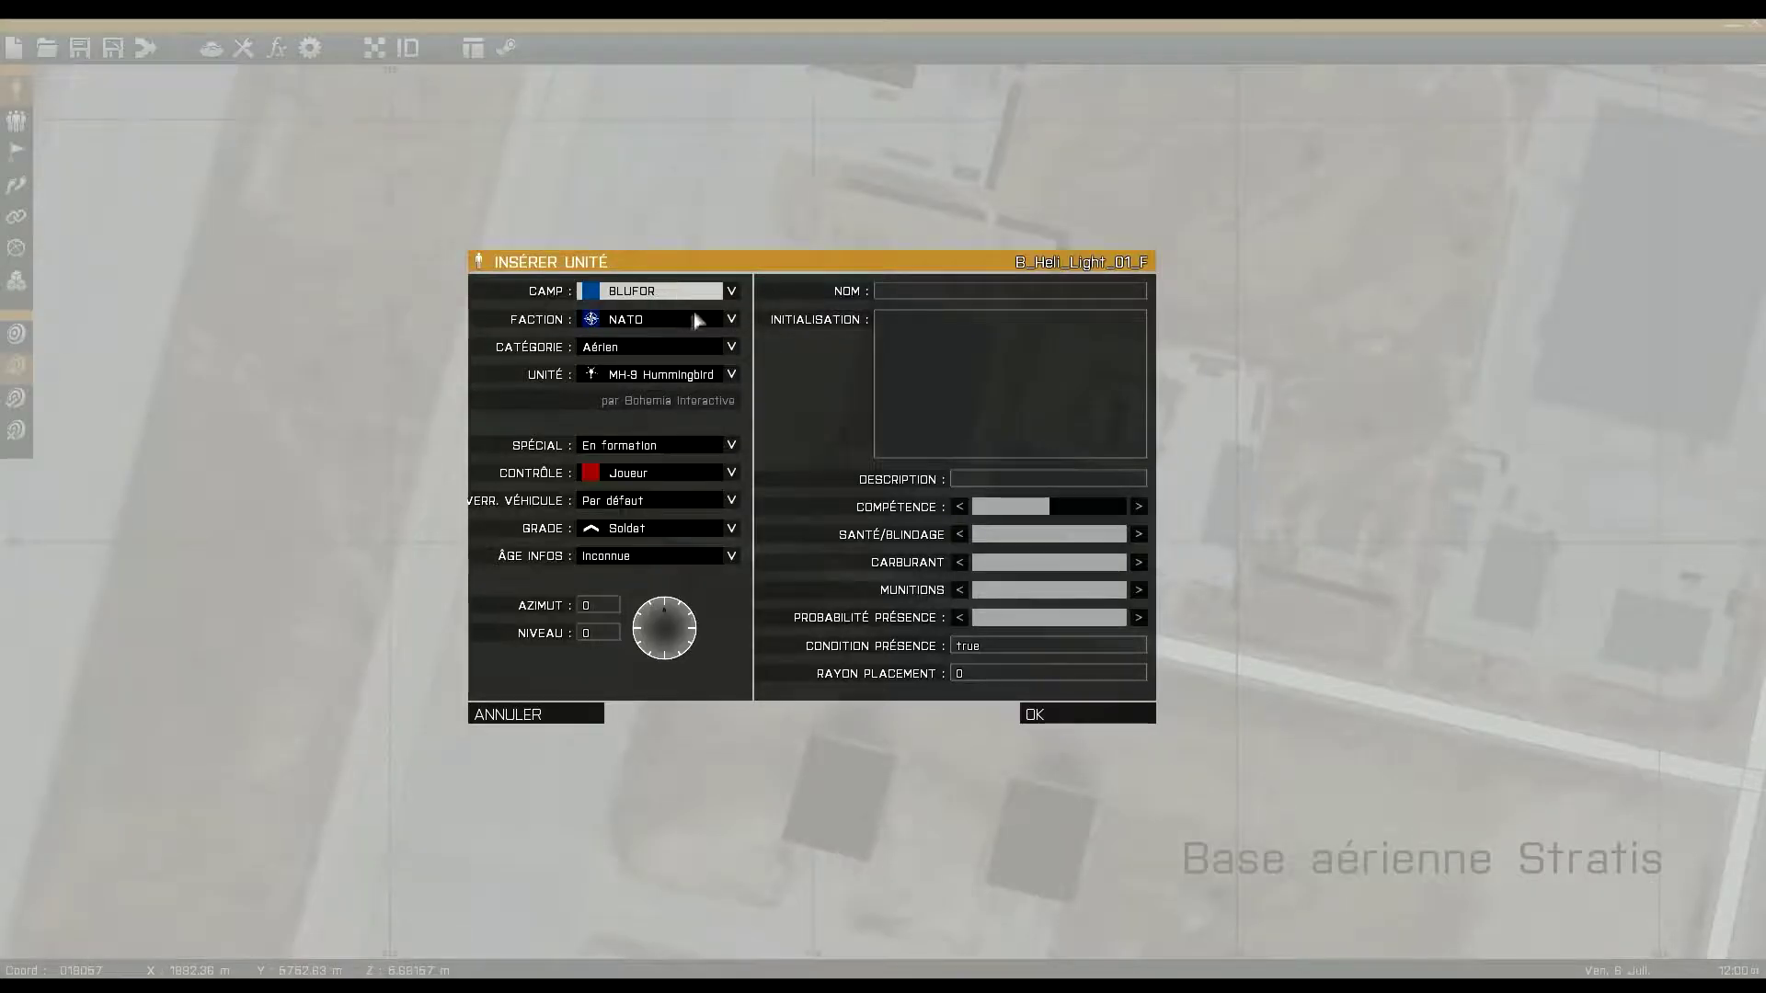
{"action": "left_click", "coordinate": [649, 347]}
{"action": "left_click", "coordinate": [649, 430]}
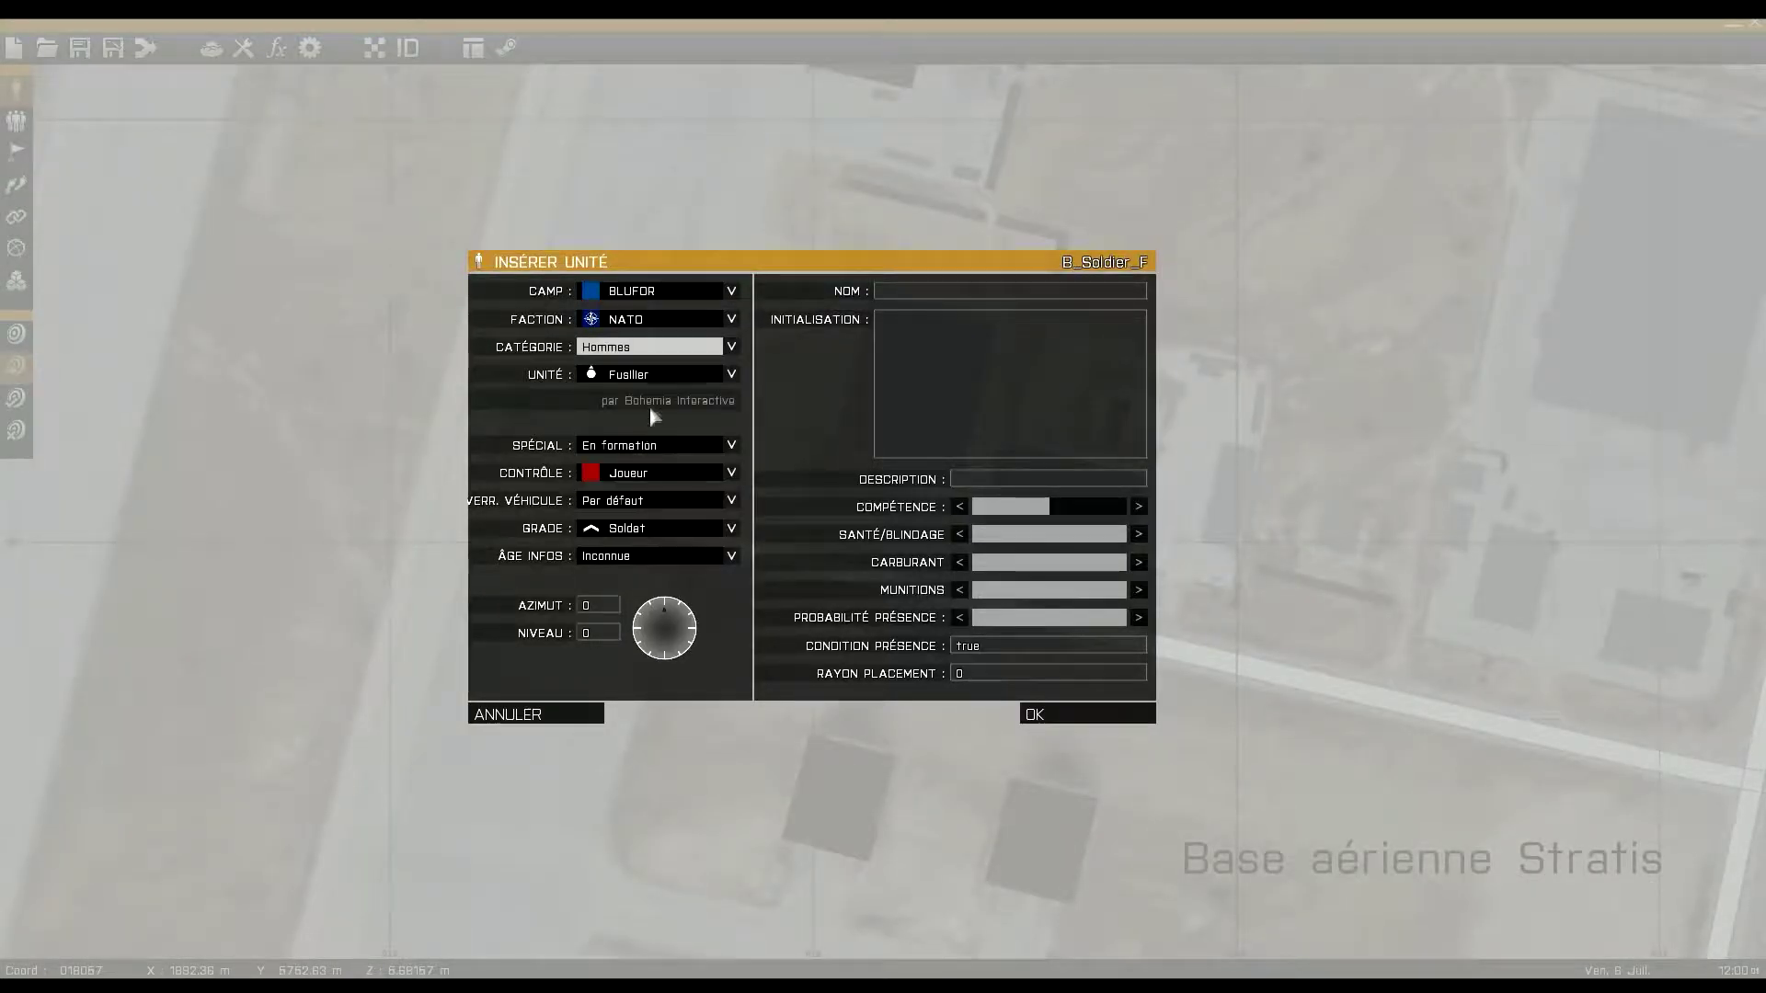
{"action": "left_click", "coordinate": [1070, 720]}
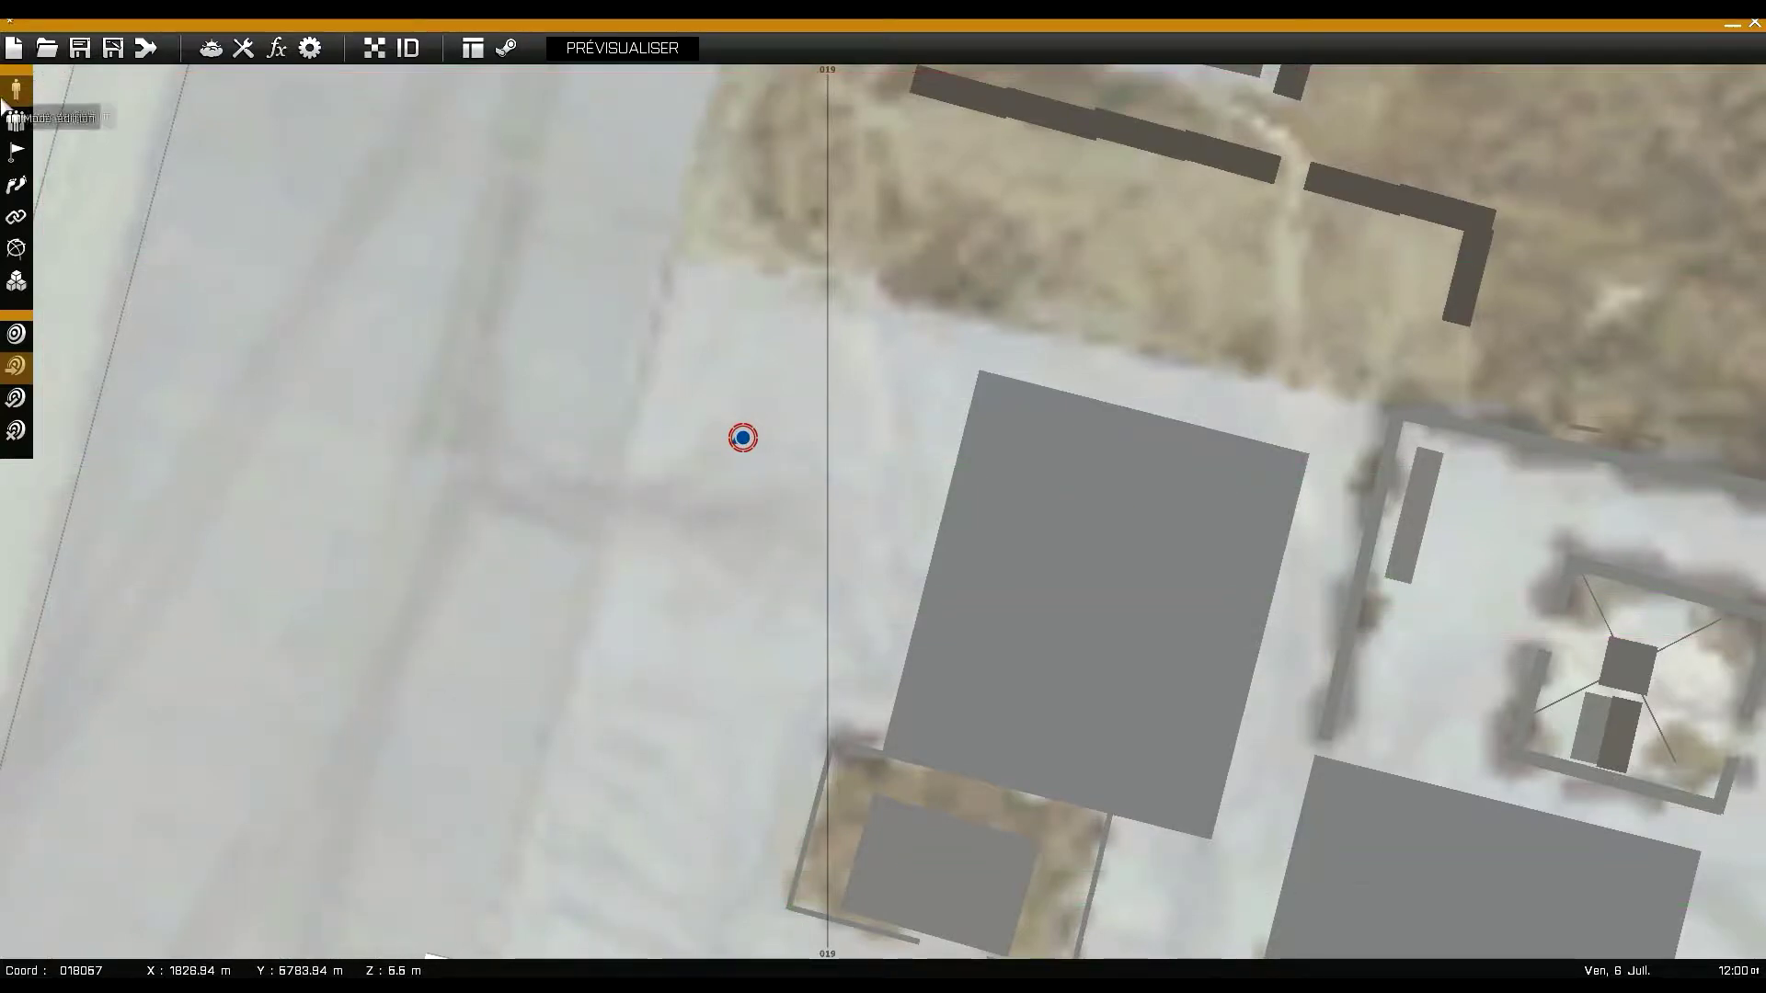
Insert a non-playable OPFOR CSAT Fusilier on the apron southwest of the player unit
{"action": "double_click", "coordinate": [485, 681]}
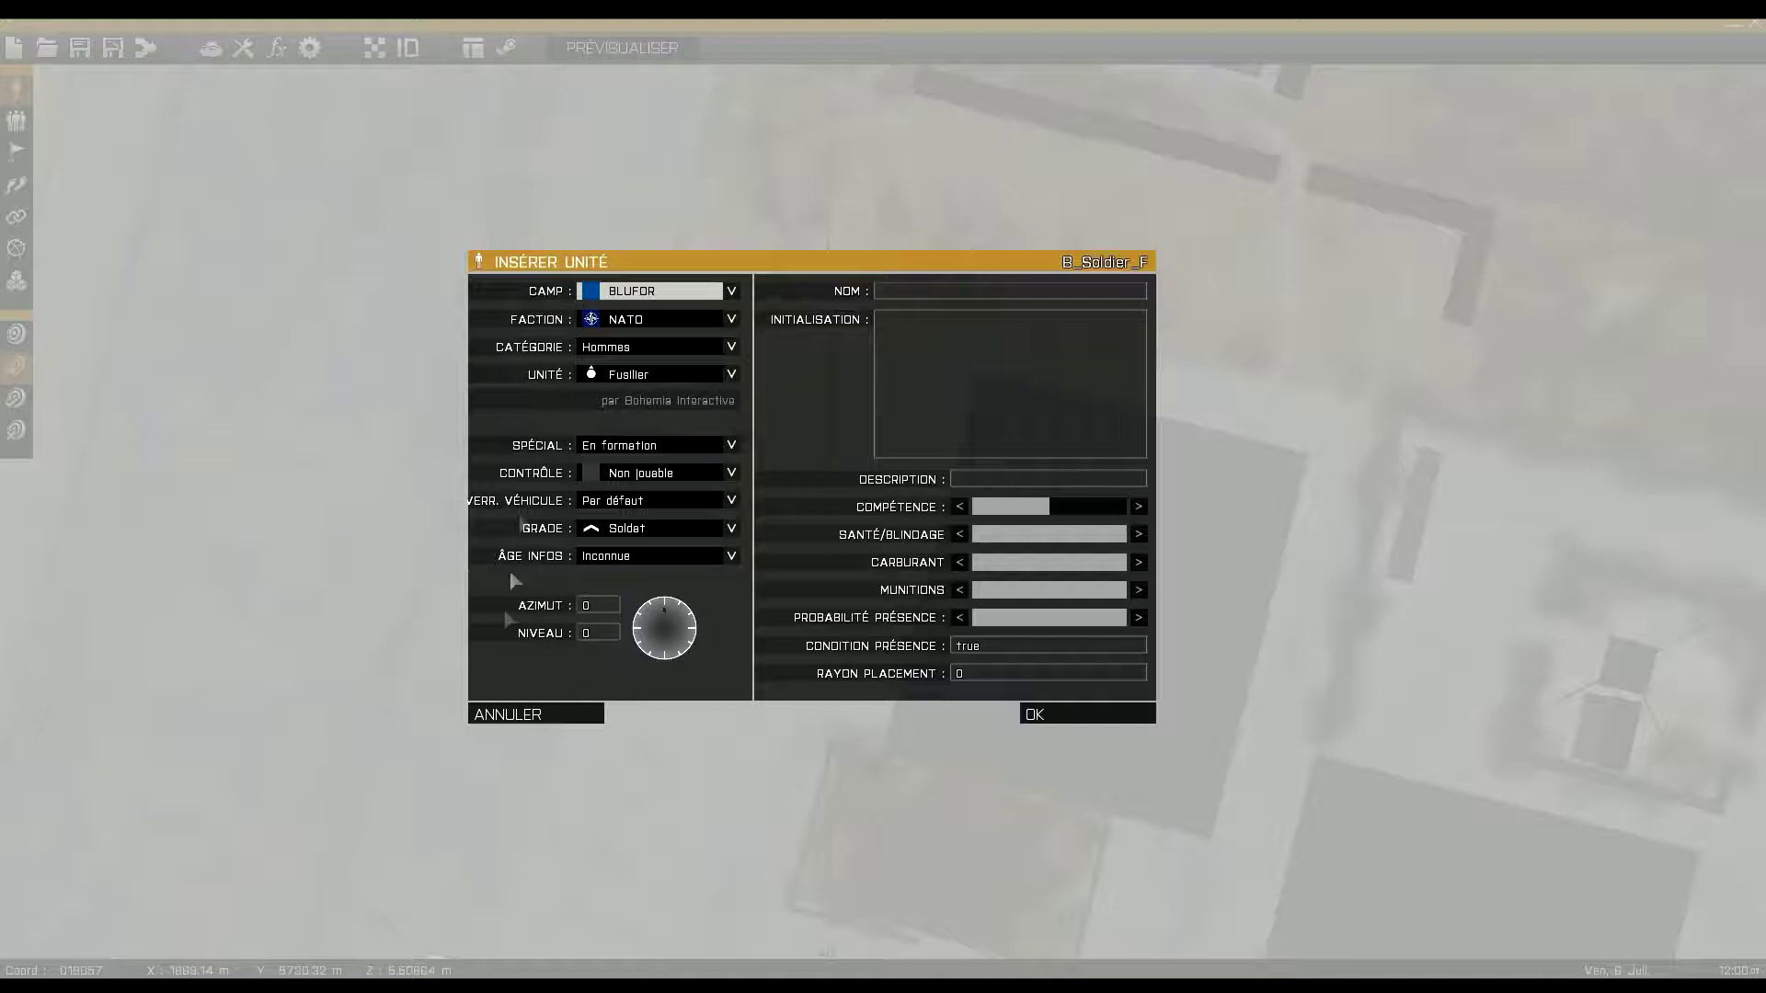
{"action": "left_click", "coordinate": [623, 293]}
{"action": "left_click", "coordinate": [640, 322]}
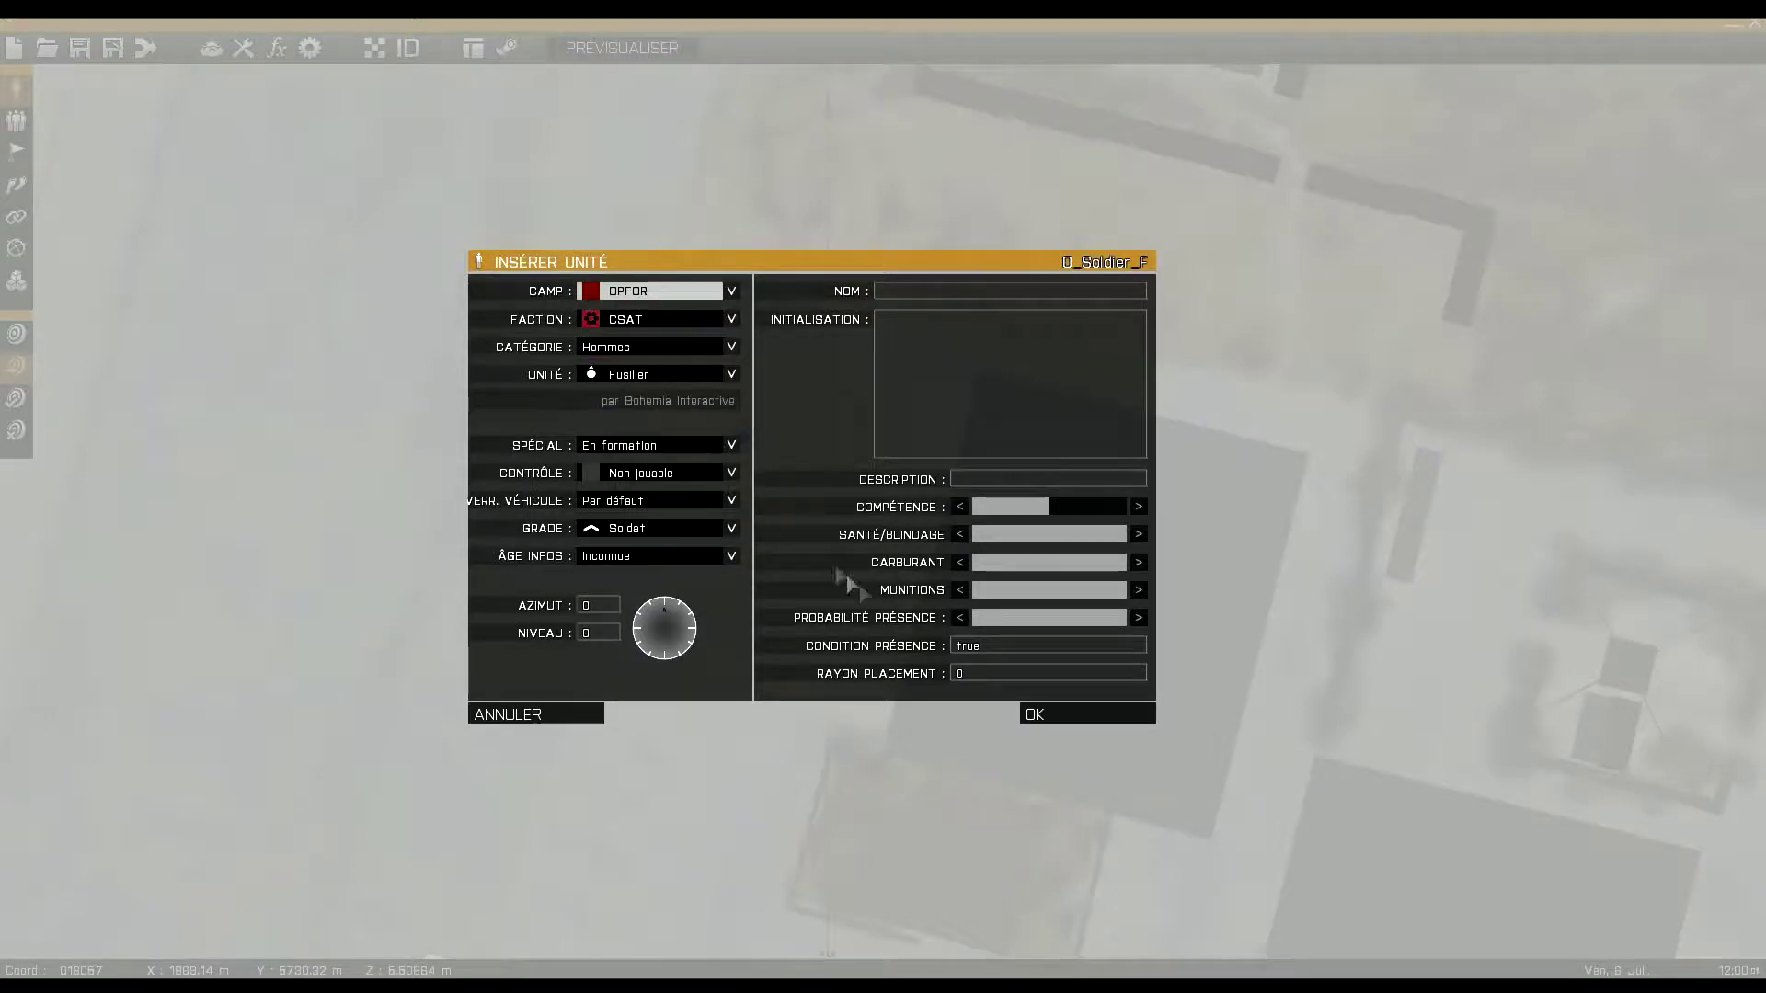
{"action": "left_click", "coordinate": [1081, 715]}
Move the OPFOR rifleman to the northeast corner of the large hangar and the player unit farther south on the apron
{"action": "scroll", "coordinate": [1017, 736], "scroll_direction": "up", "scroll_amount": 5}
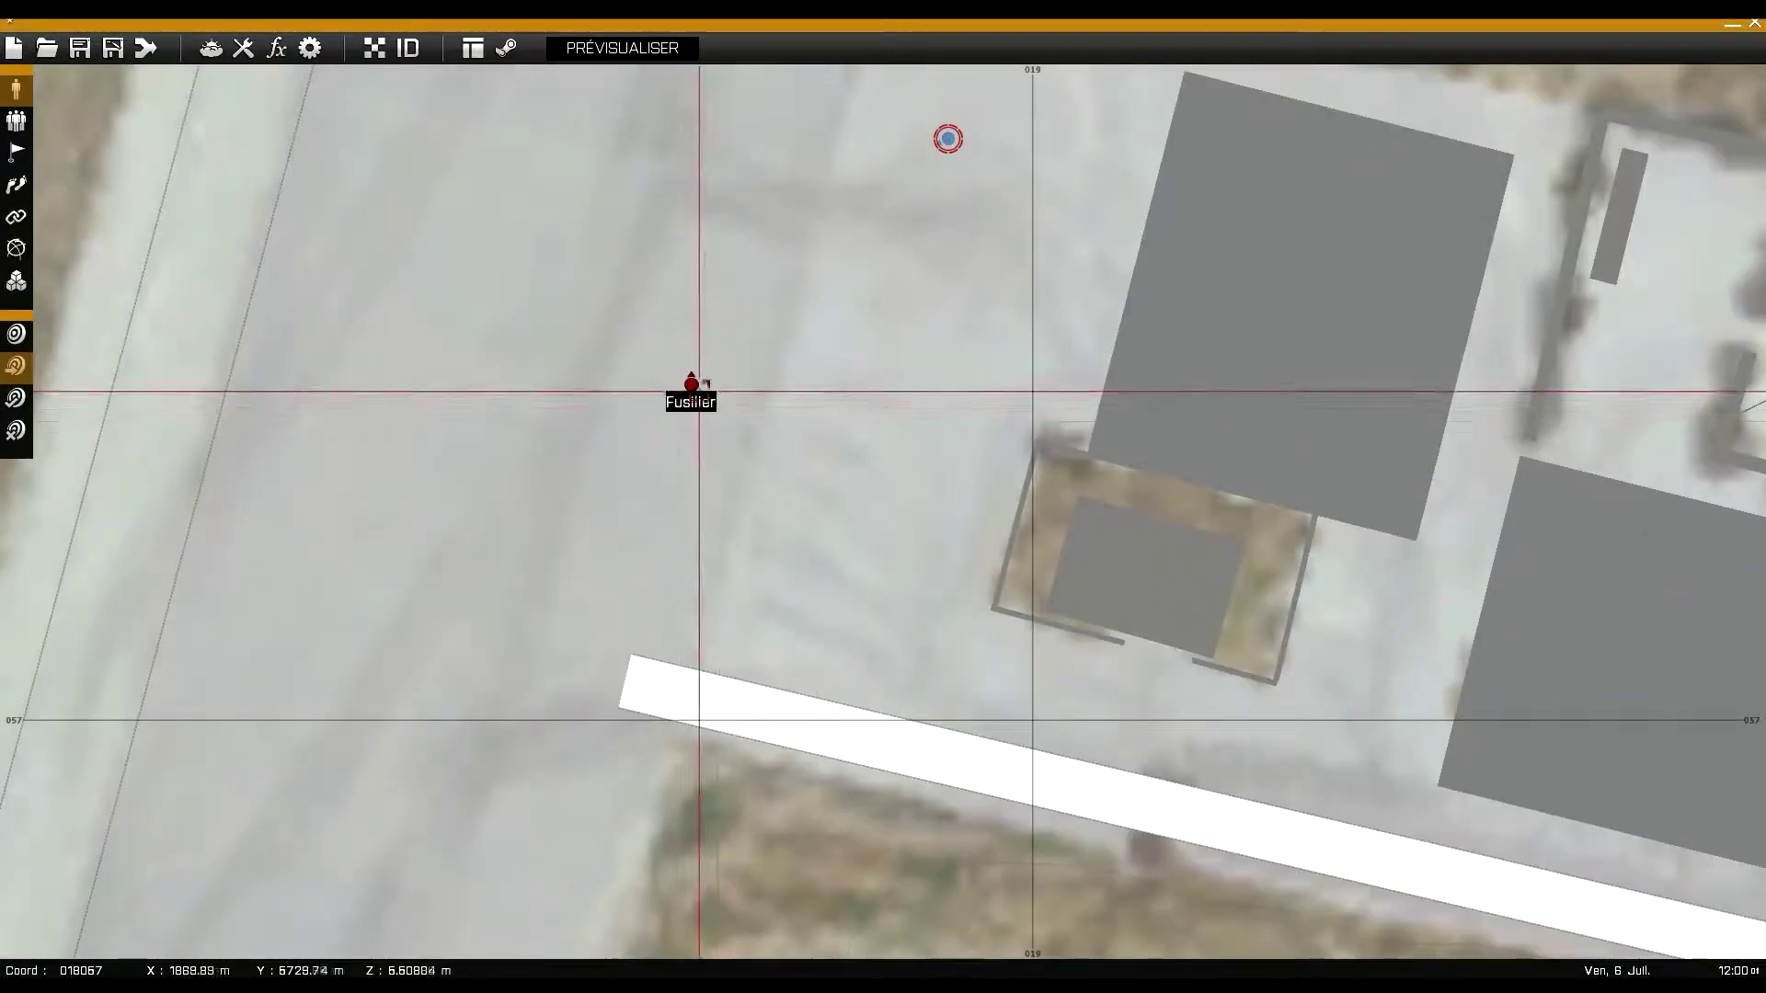
{"action": "left_click_drag", "start_coordinate": [980, 665], "coordinate": [1238, 464]}
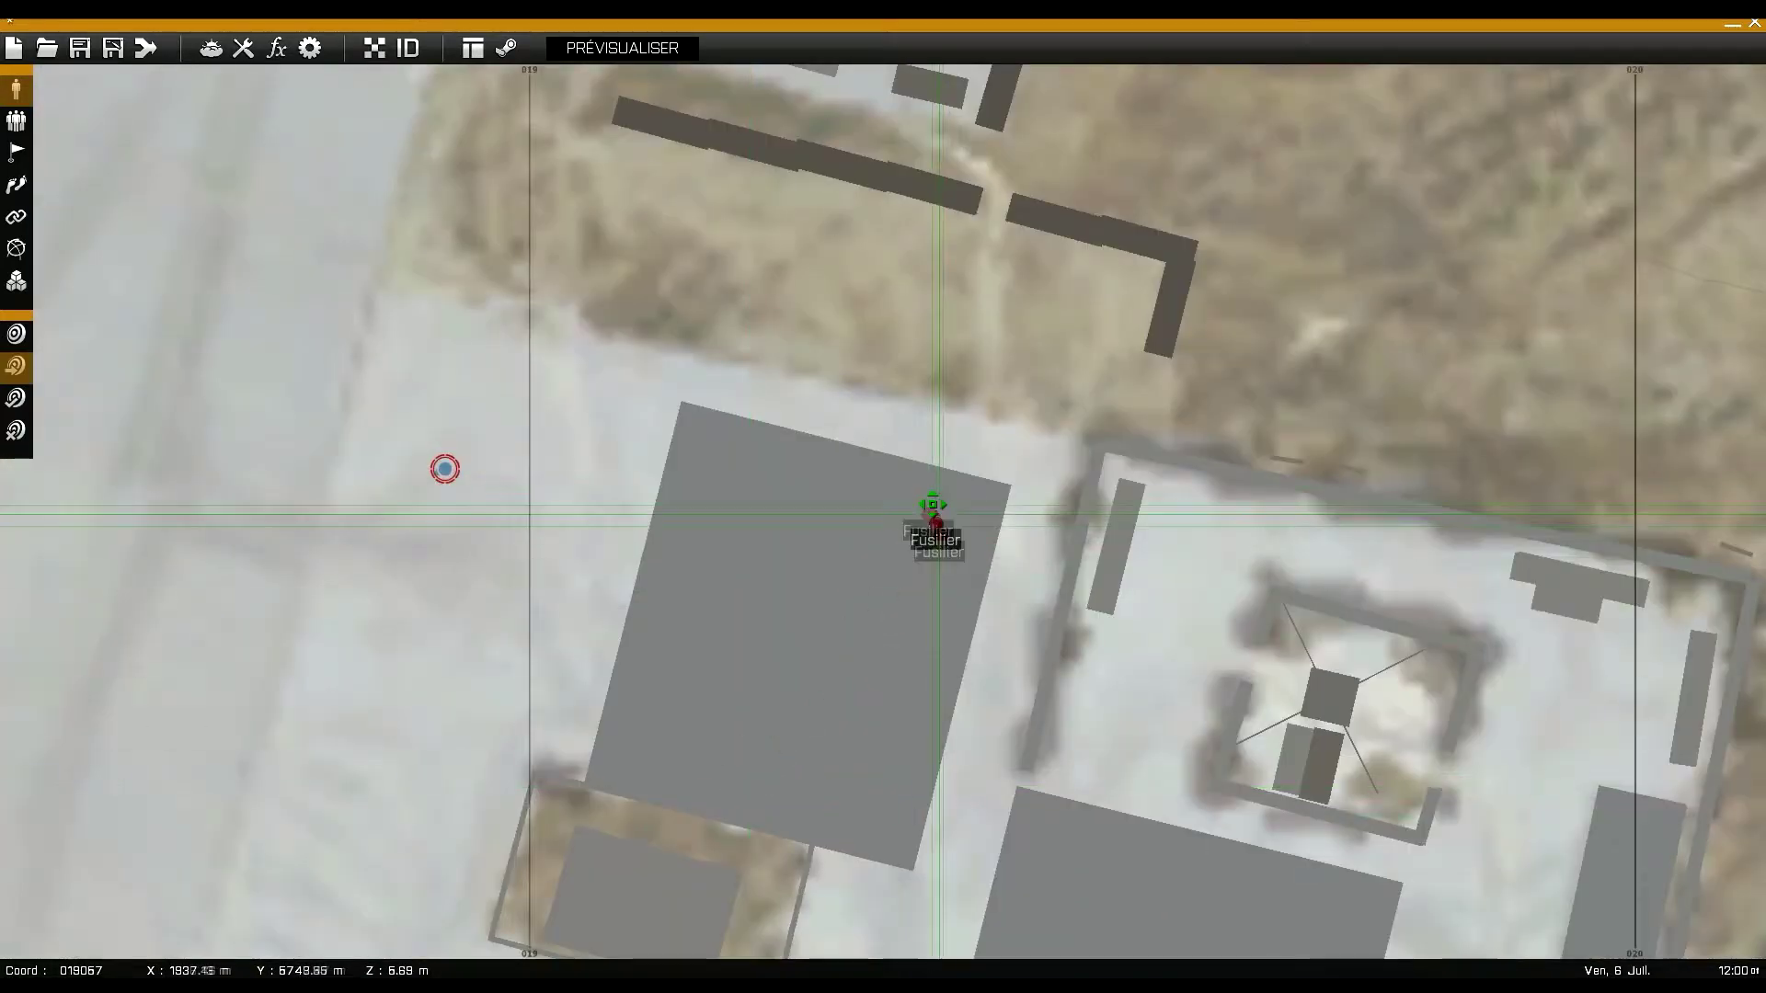
{"action": "left_click_drag", "start_coordinate": [934, 505], "coordinate": [988, 430]}
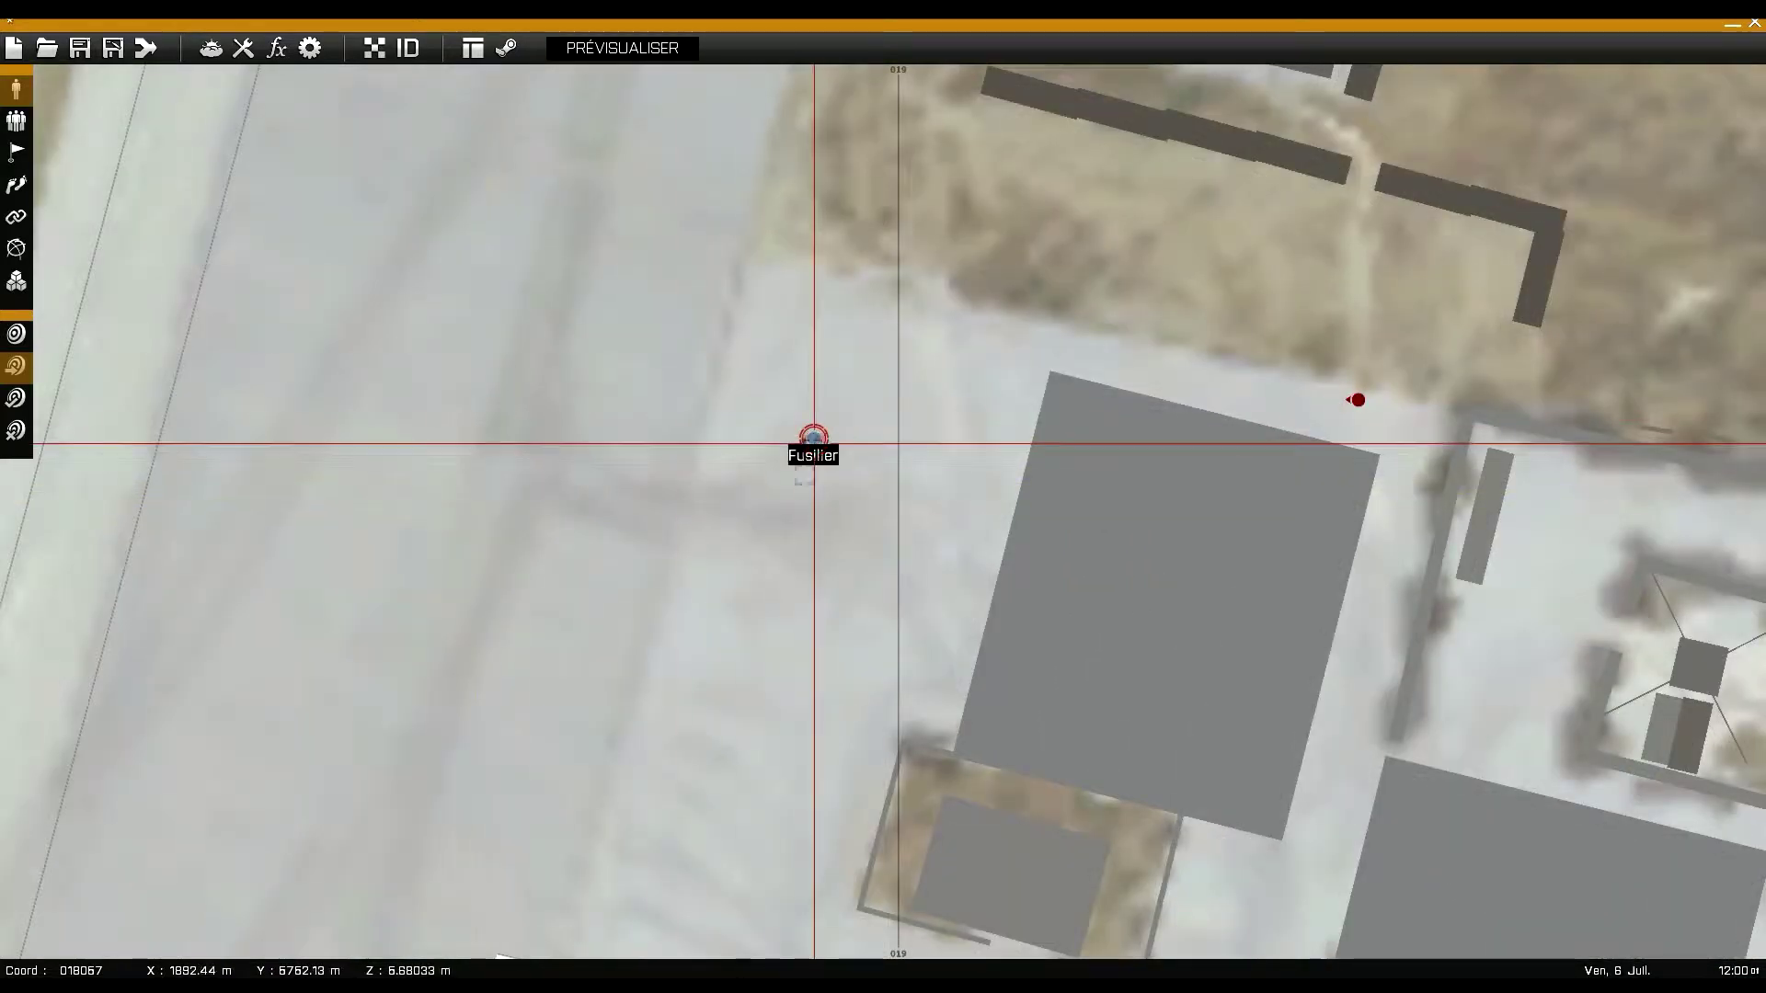
{"action": "left_click_drag", "start_coordinate": [810, 436], "coordinate": [742, 653]}
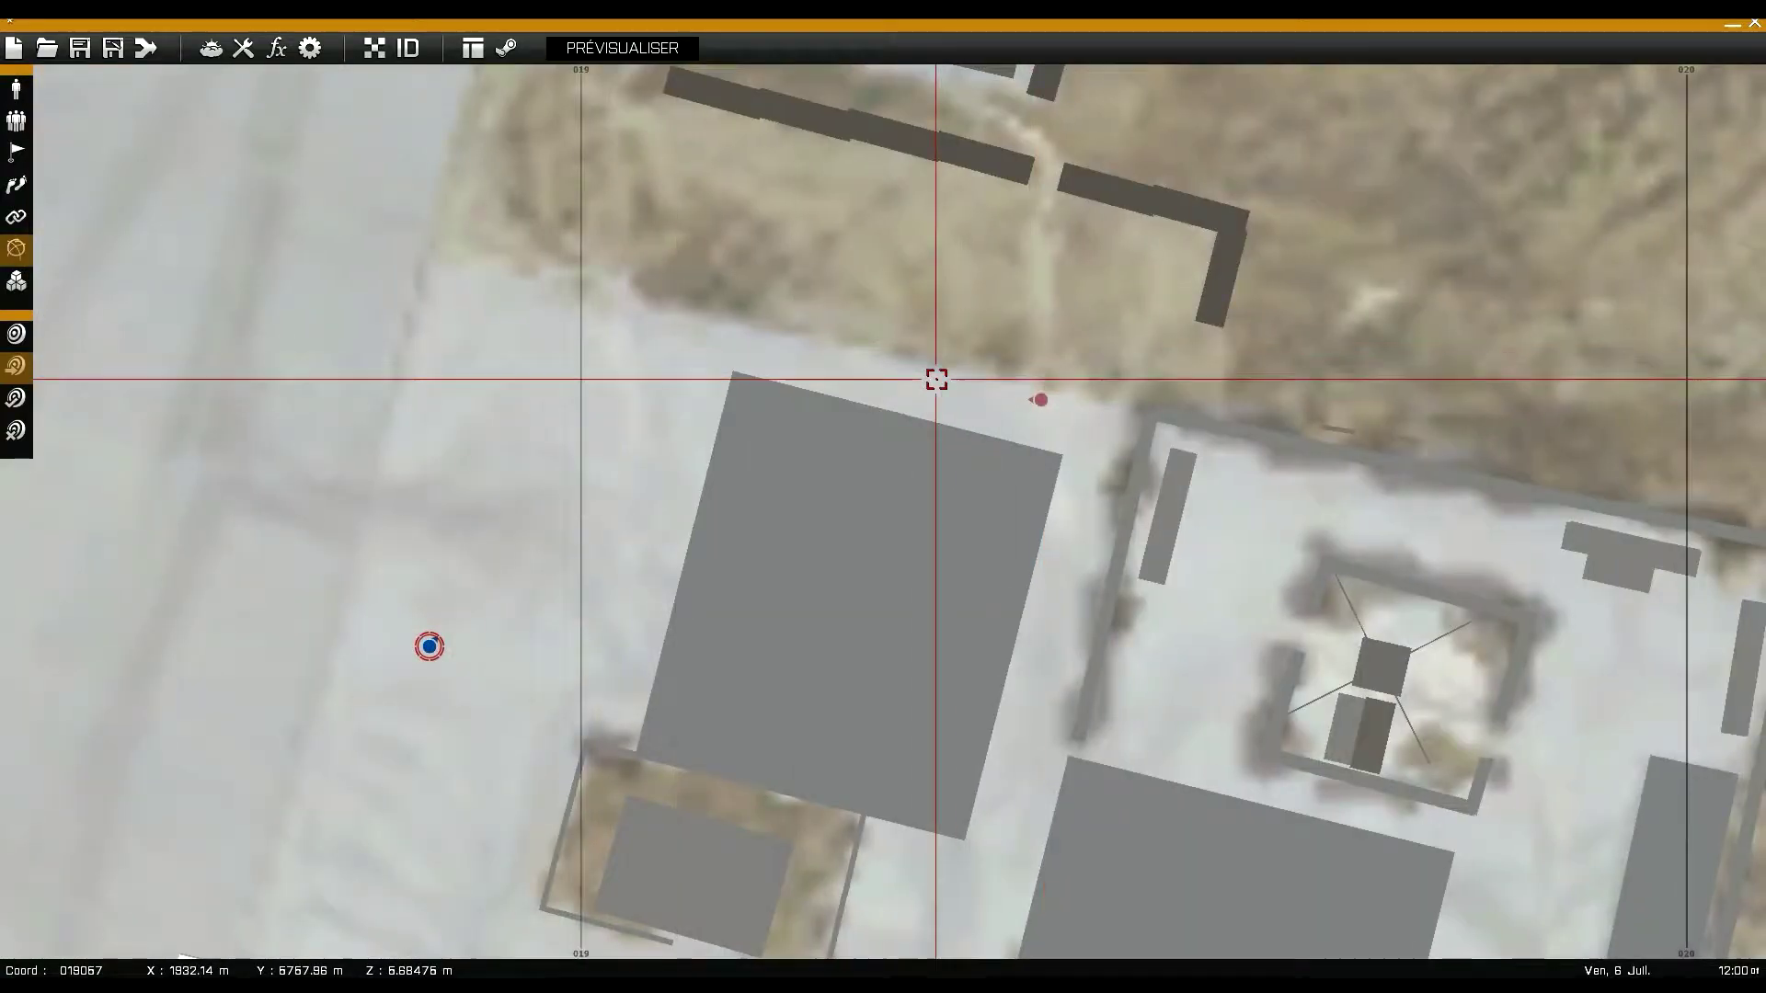
Create an icon marker just north of the large hangar, near the OPFOR rifleman, using the Réapparition icon
{"action": "double_click", "coordinate": [935, 378]}
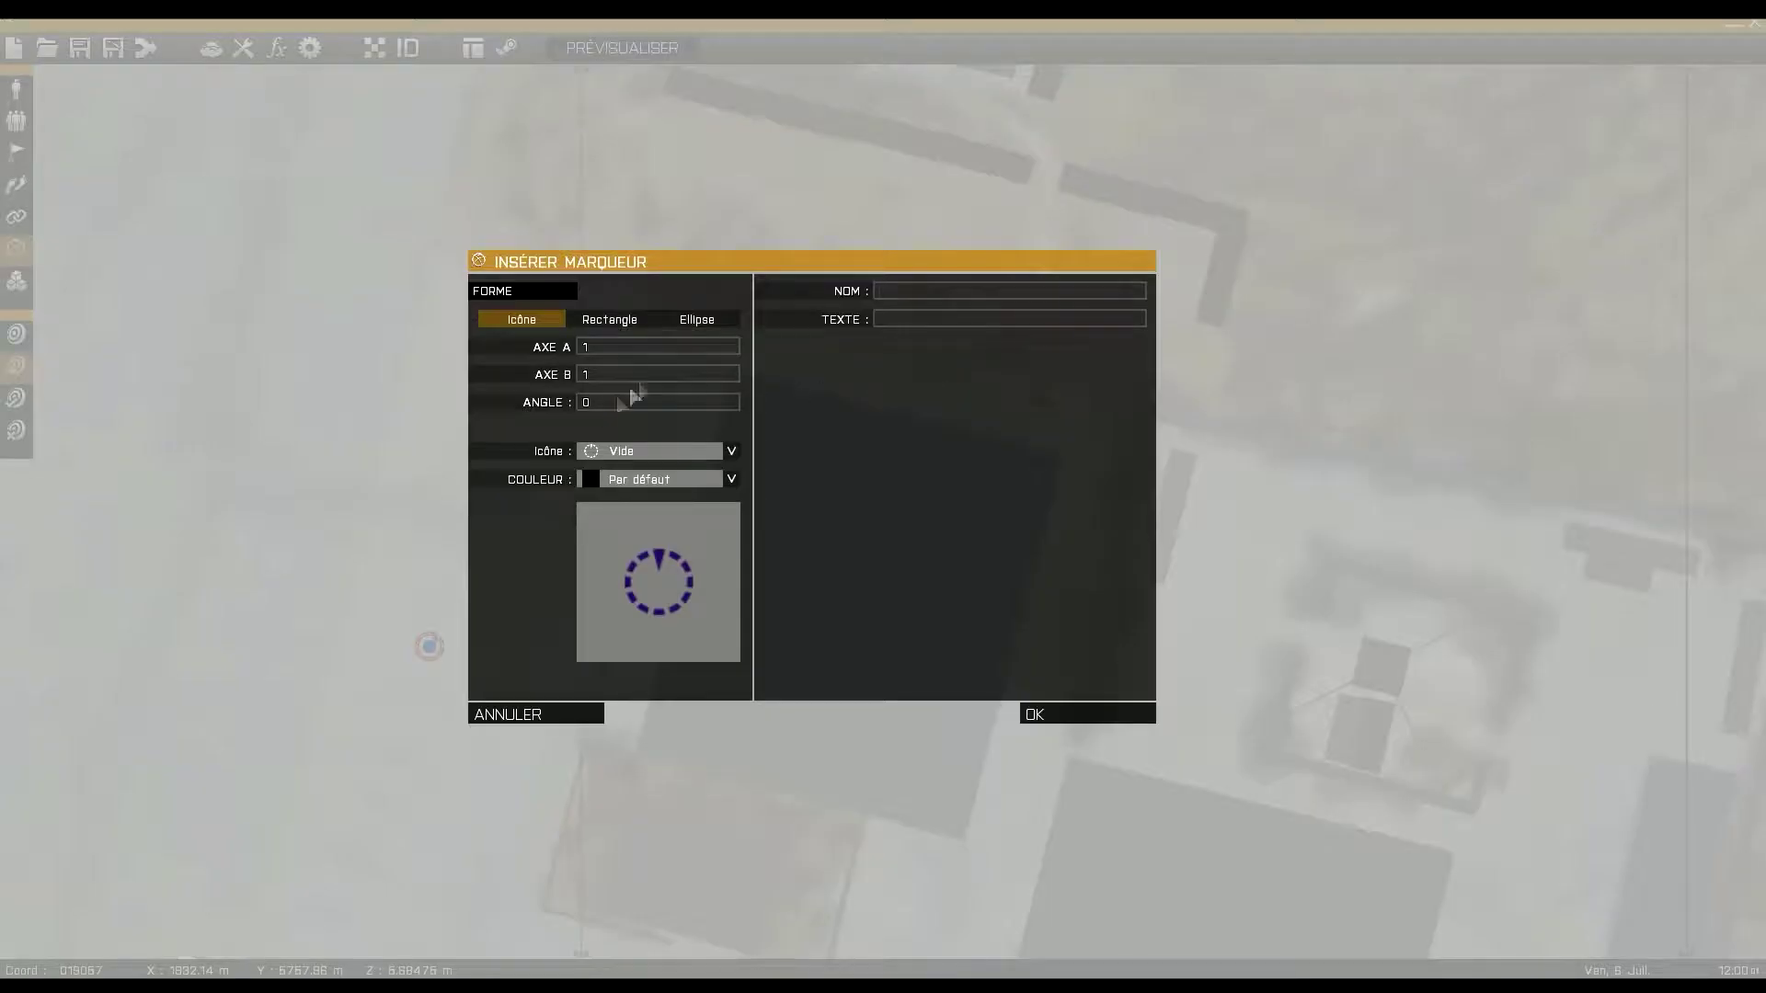
{"action": "left_click", "coordinate": [614, 453]}
{"action": "scroll", "coordinate": [607, 575], "scroll_direction": "down", "scroll_amount": 5}
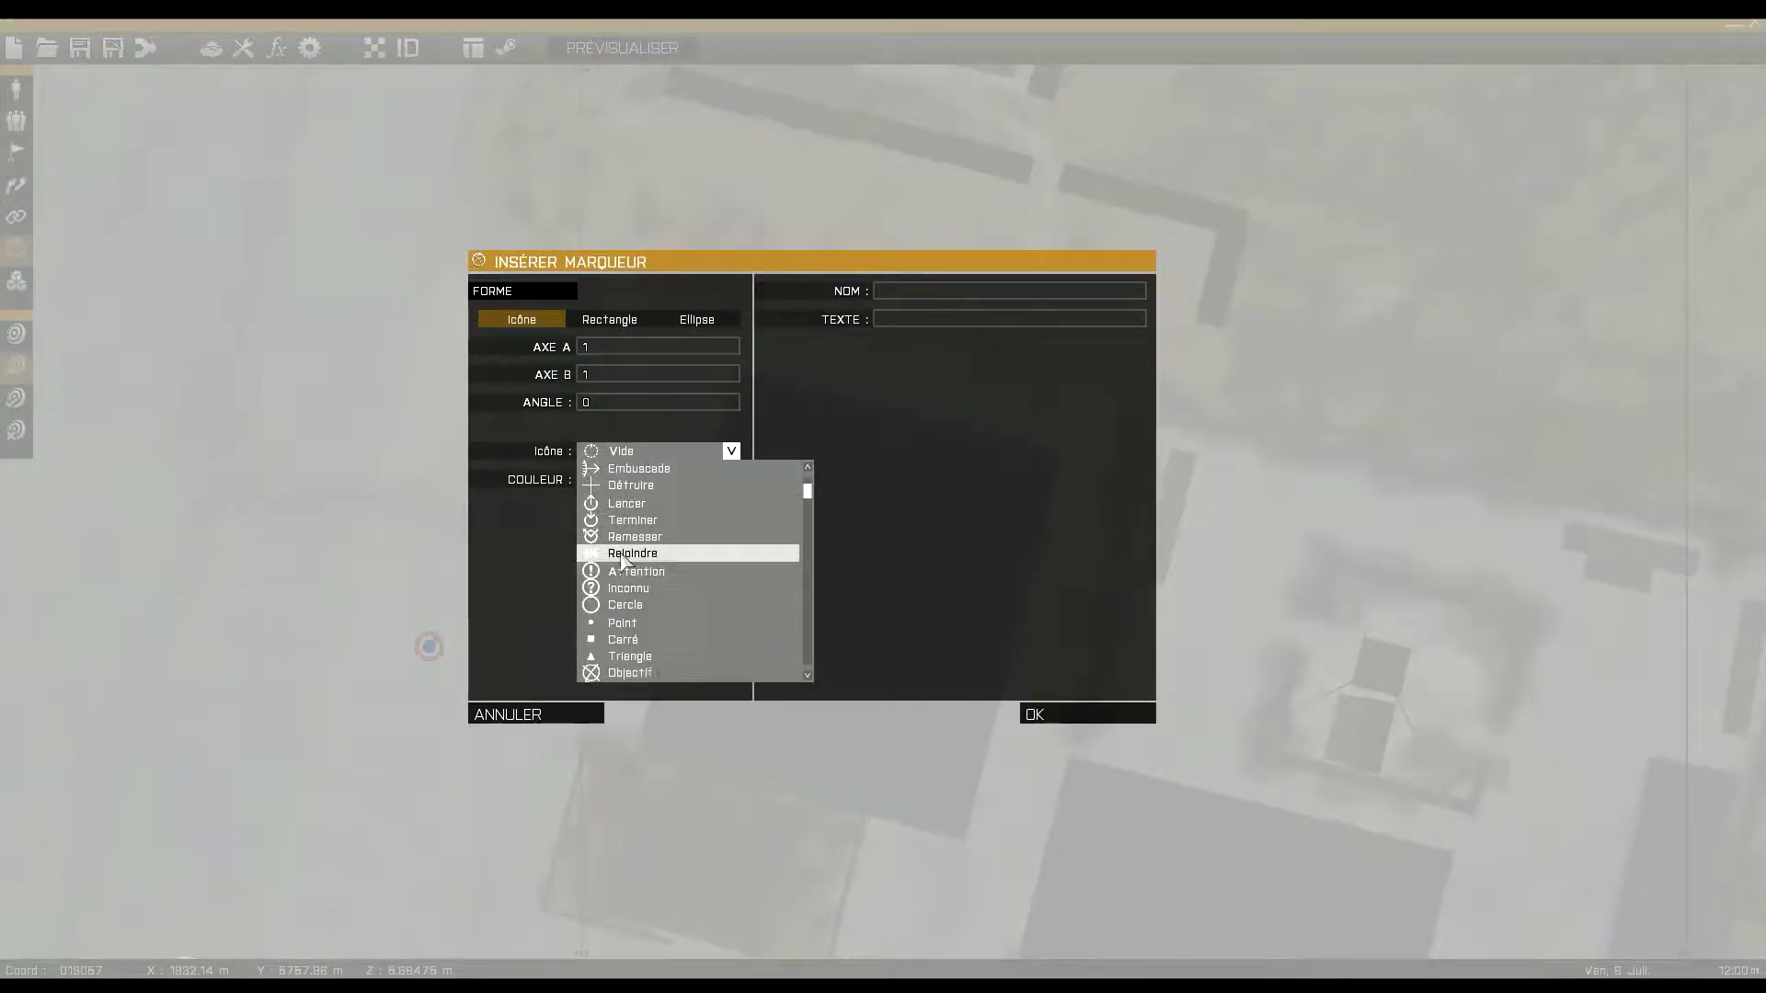
{"action": "left_click", "coordinate": [694, 523]}
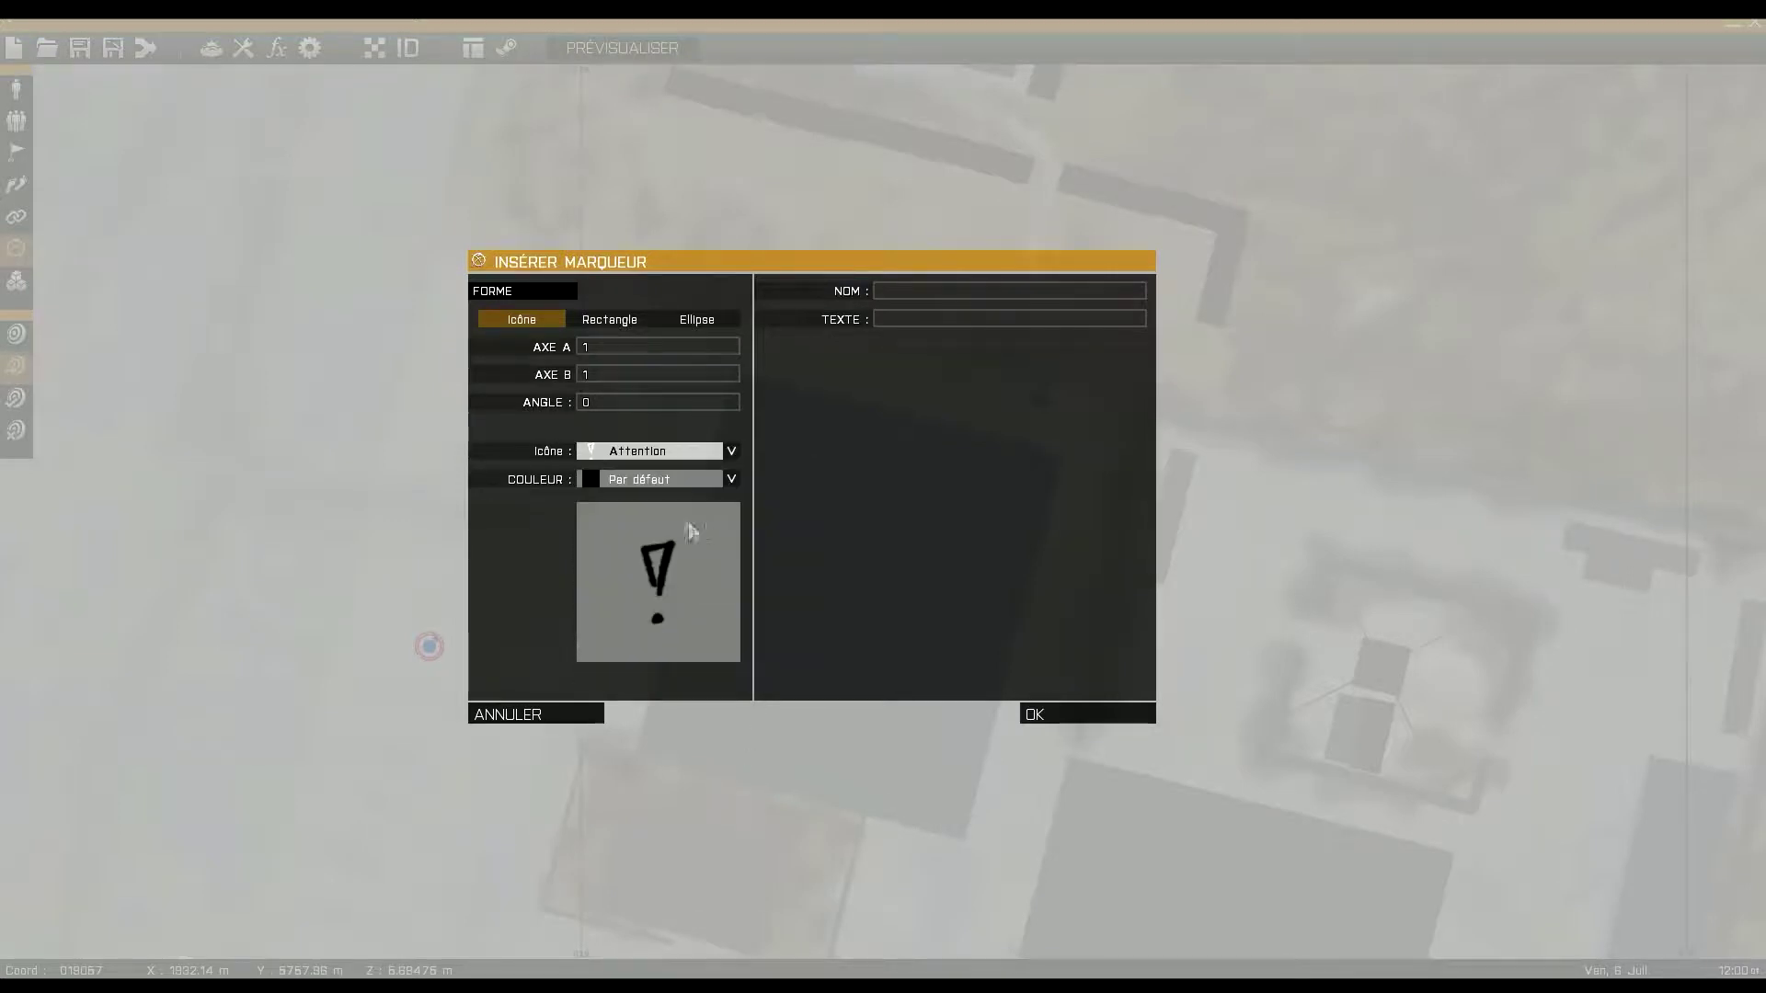
{"action": "left_click", "coordinate": [679, 456]}
{"action": "scroll", "coordinate": [673, 523], "scroll_direction": "down", "scroll_amount": 3}
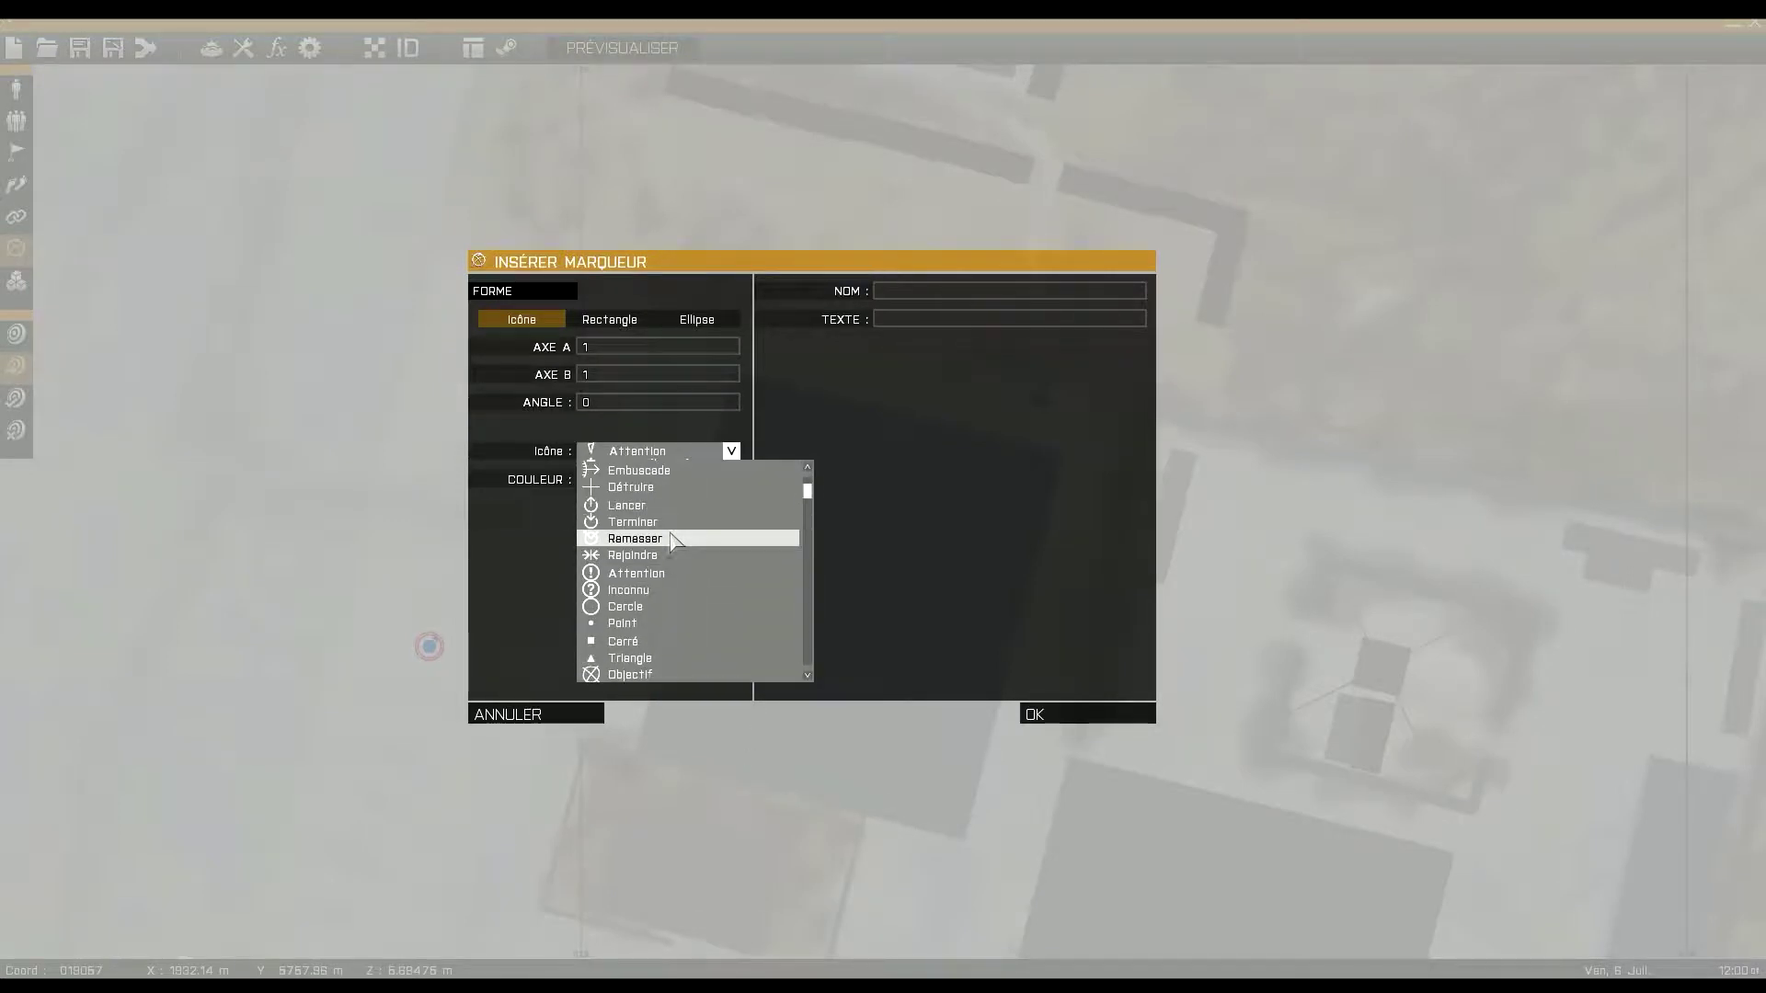
{"action": "scroll", "coordinate": [664, 616], "scroll_direction": "up", "scroll_amount": 3}
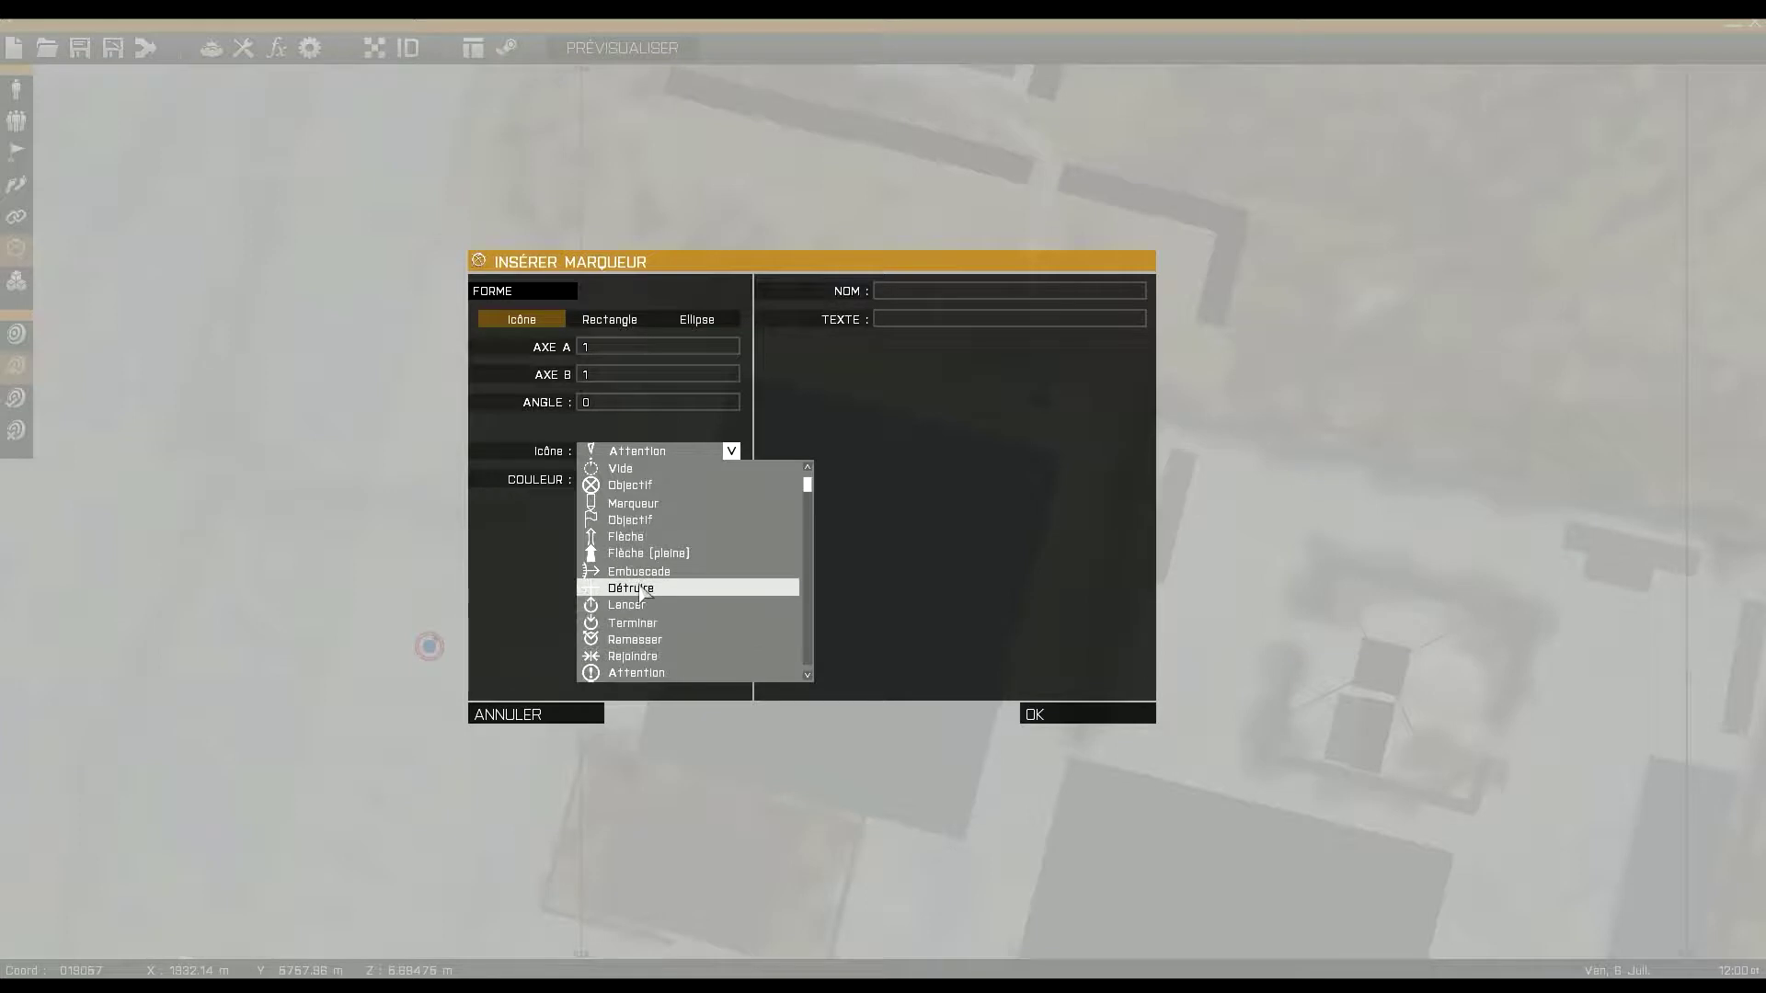
{"action": "scroll", "coordinate": [651, 529], "scroll_direction": "down", "scroll_amount": 4}
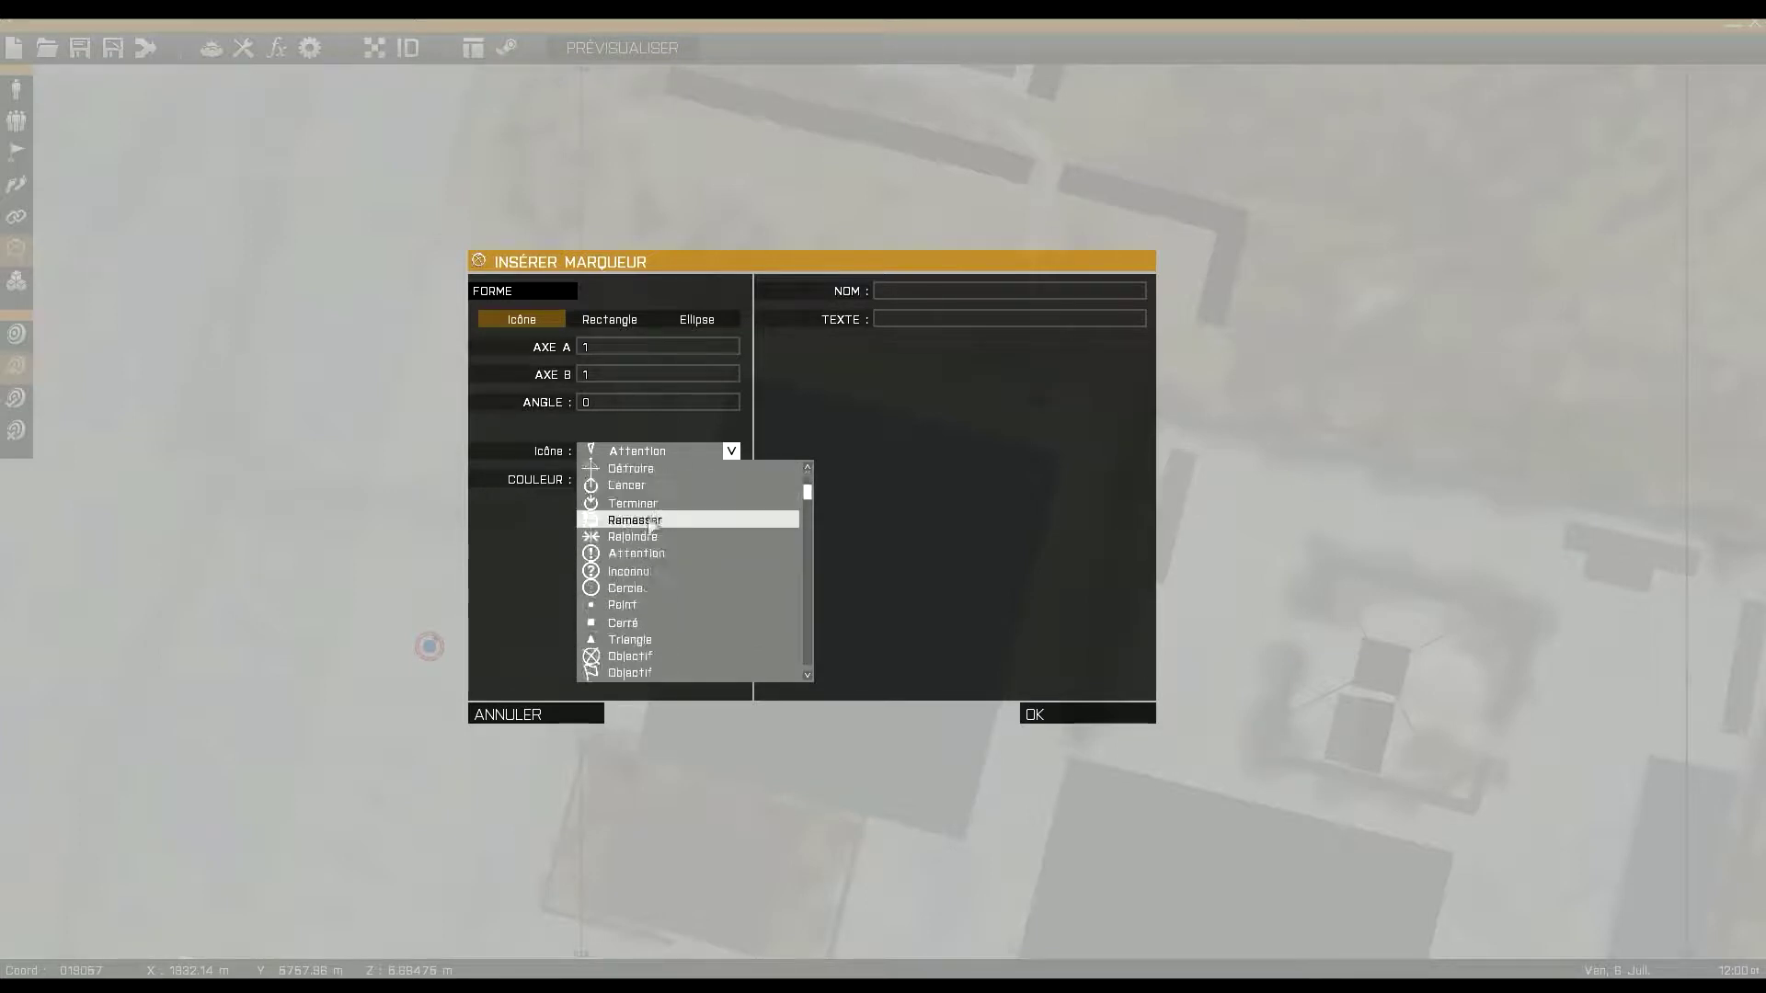
{"action": "scroll", "coordinate": [651, 538], "scroll_direction": "down", "scroll_amount": 8}
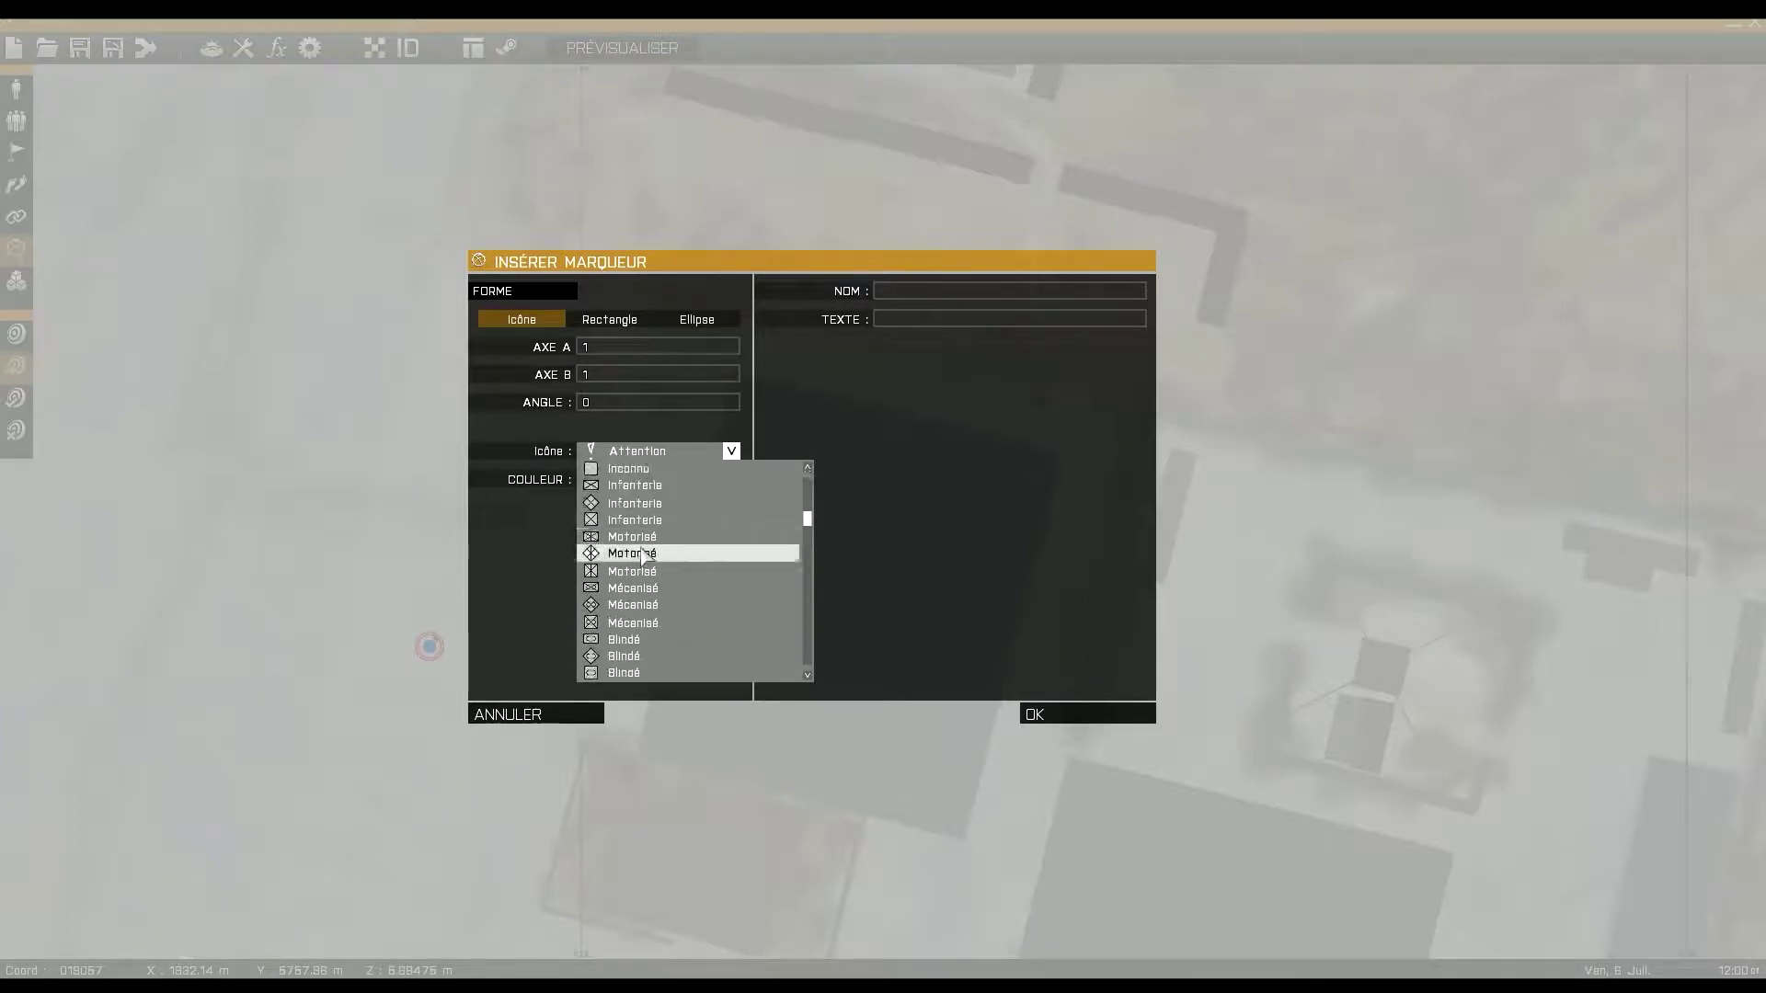
{"action": "scroll", "coordinate": [699, 507], "scroll_direction": "down", "scroll_amount": 10}
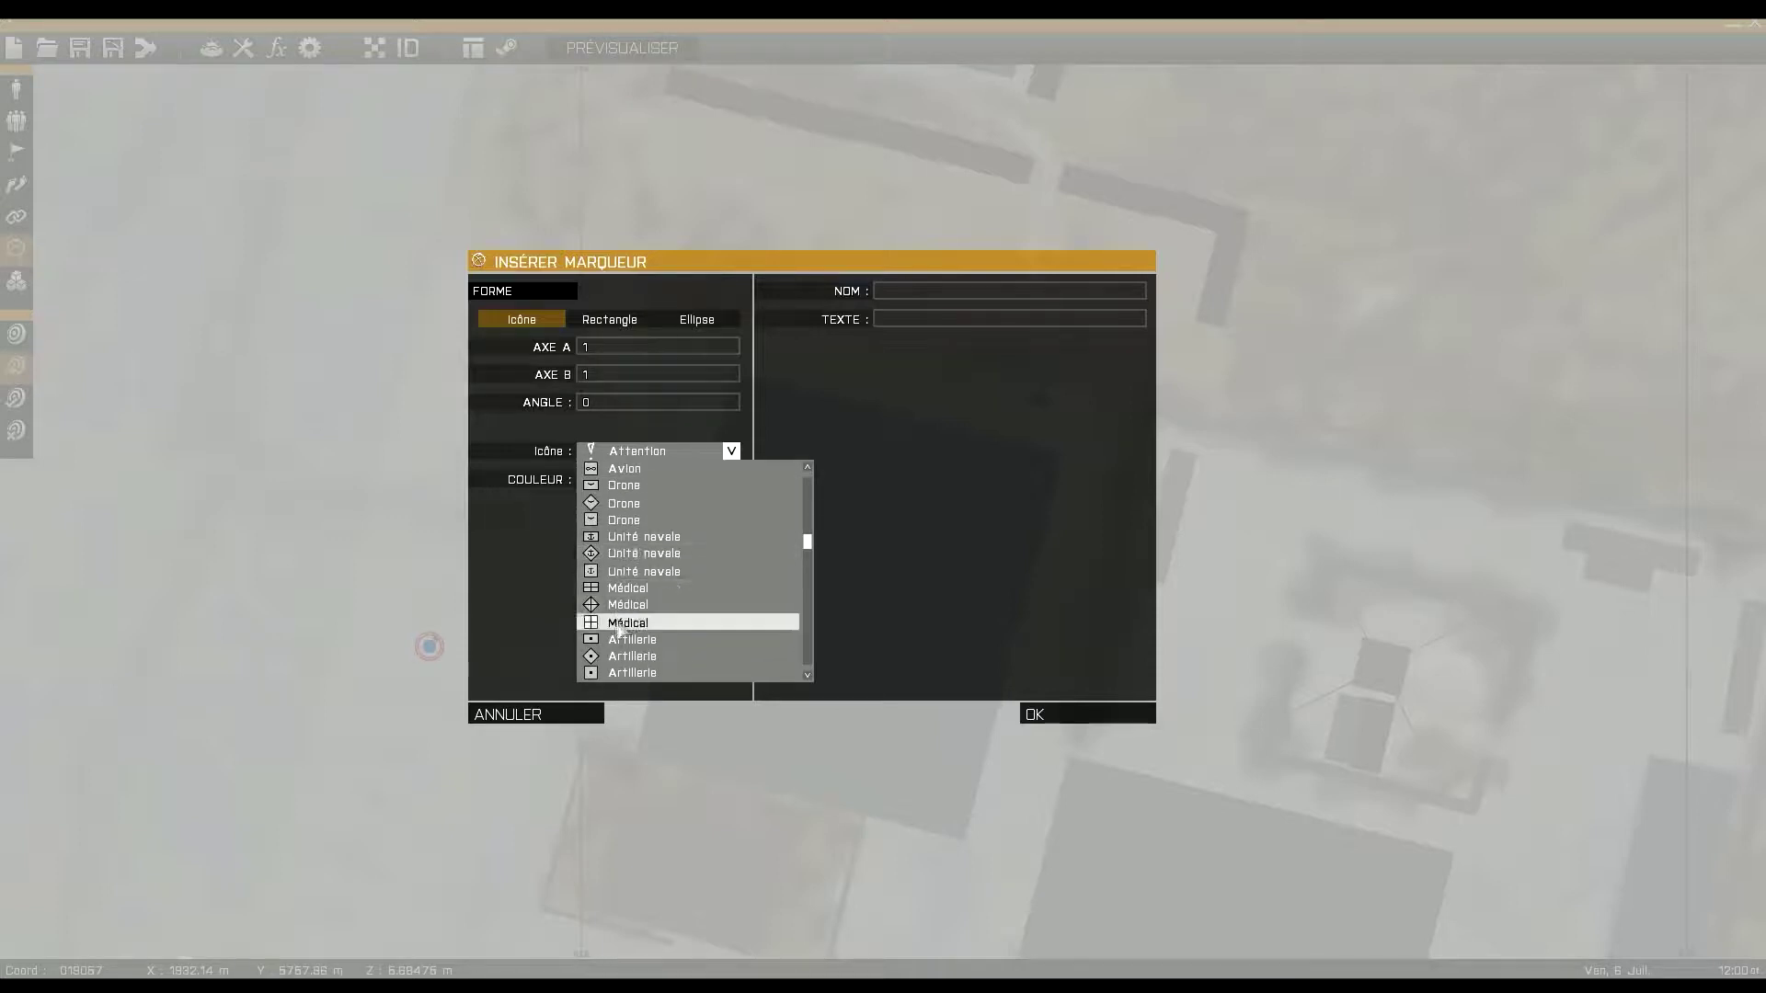
{"action": "scroll", "coordinate": [644, 576], "scroll_direction": "down", "scroll_amount": 10}
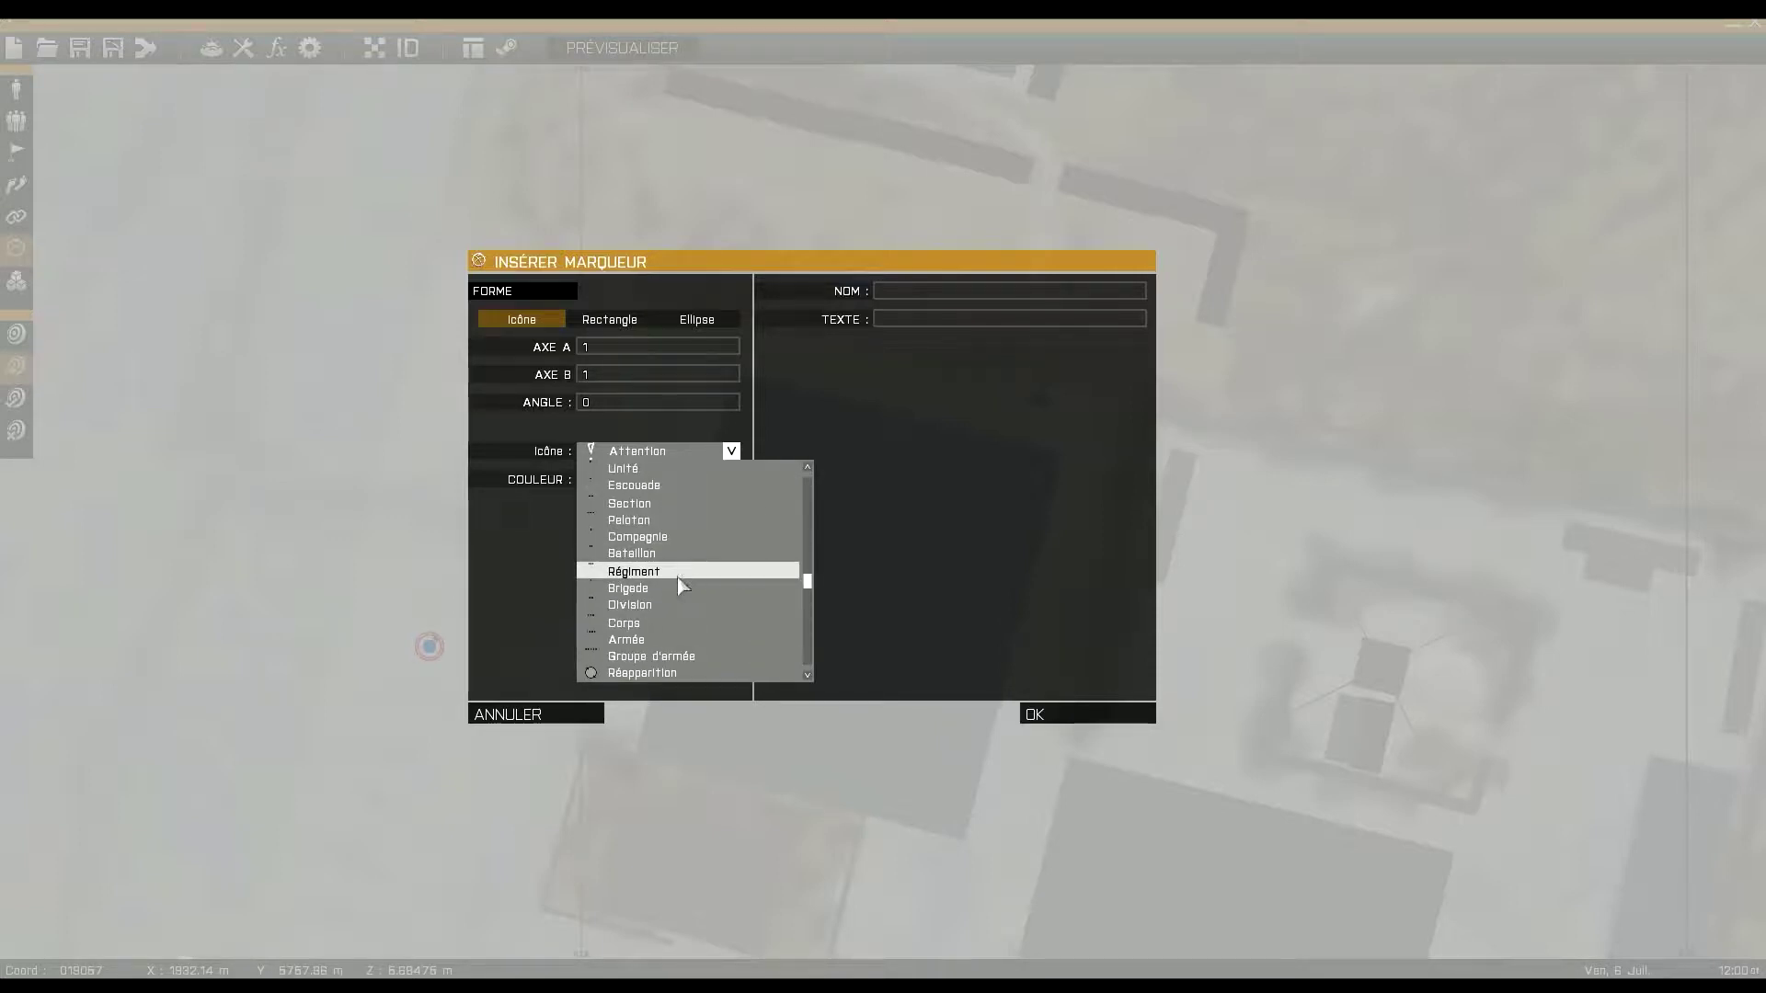
{"action": "scroll", "coordinate": [677, 578], "scroll_direction": "down", "scroll_amount": 5}
{"action": "left_click", "coordinate": [672, 602]}
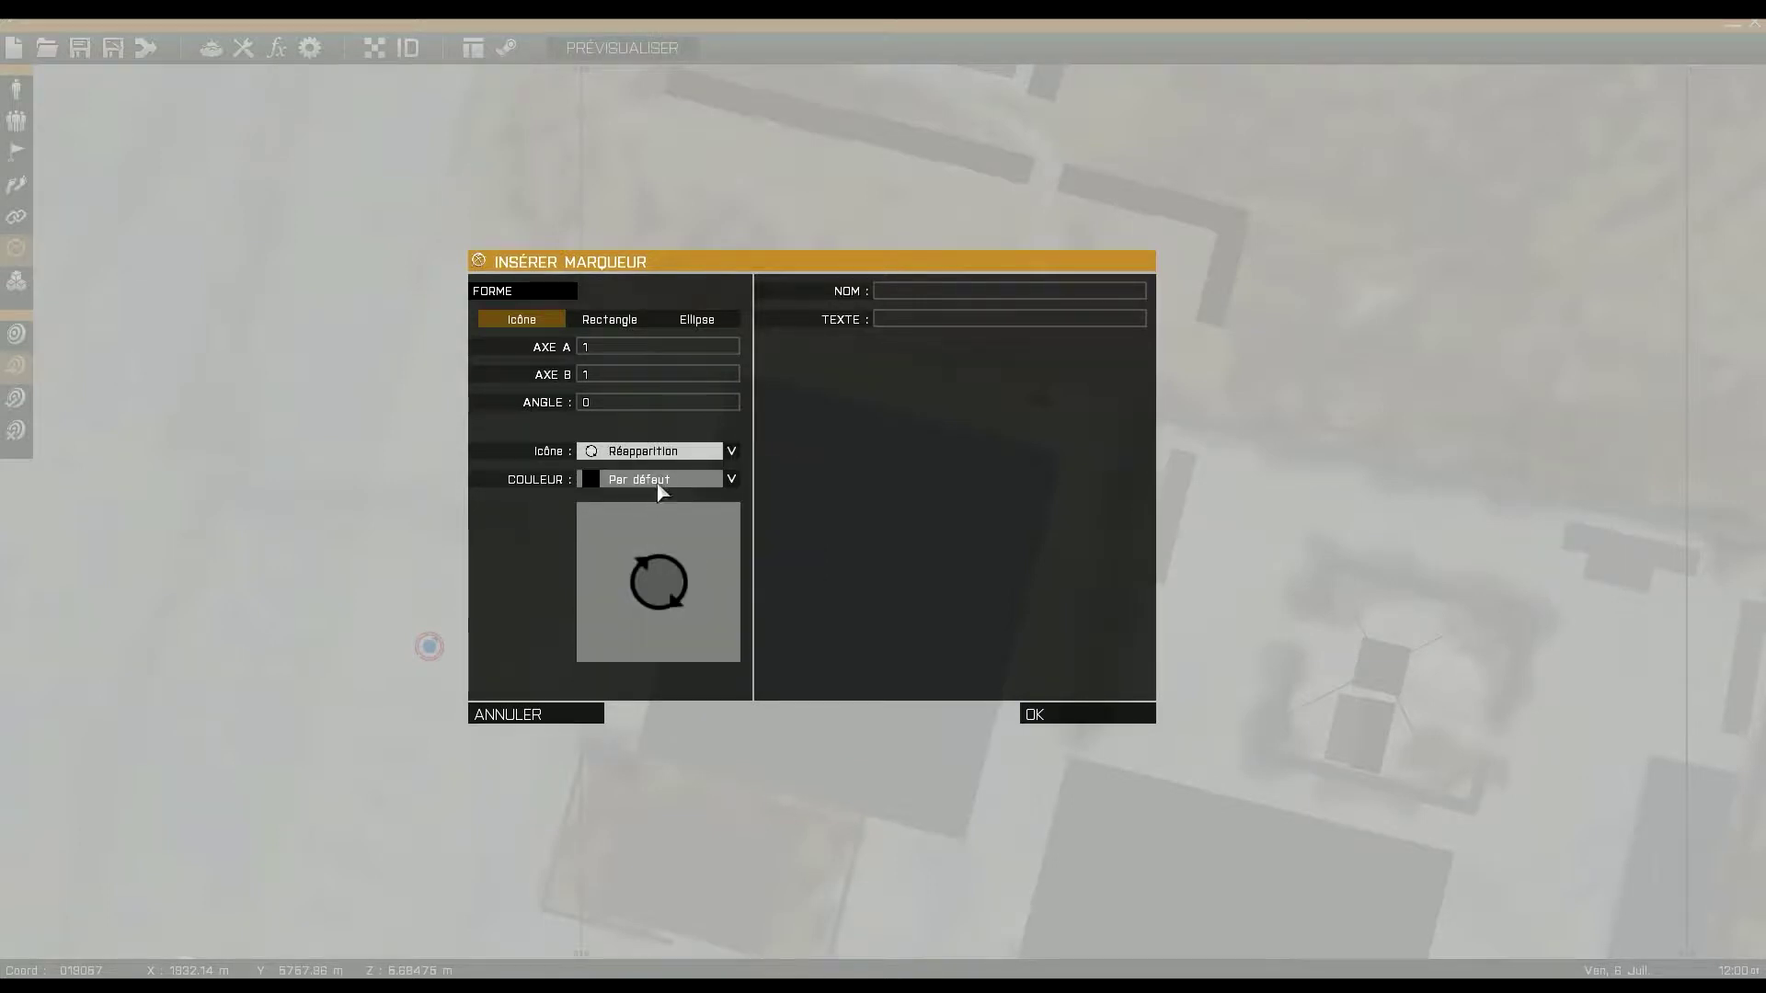
Give the new marker the OPFOR colour, name it respawn_east and insert it
{"action": "left_click", "coordinate": [658, 486]}
{"action": "scroll", "coordinate": [644, 662], "scroll_direction": "down", "scroll_amount": 2}
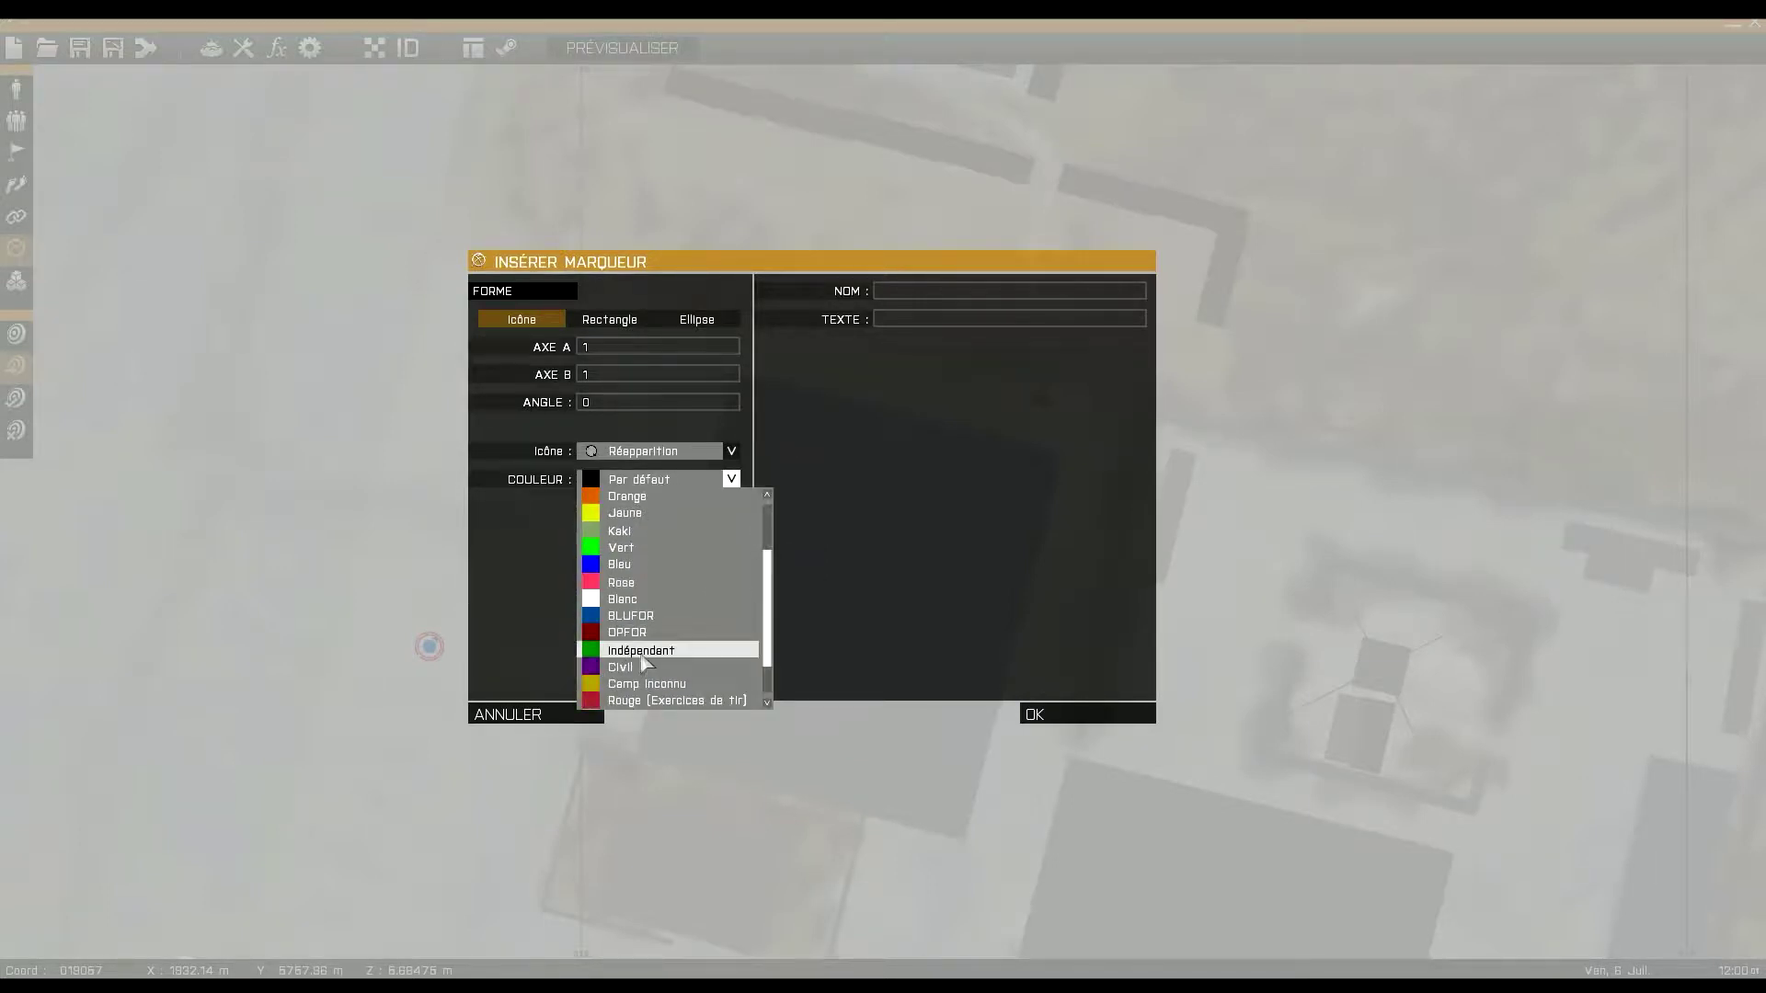
{"action": "left_click", "coordinate": [635, 615]}
{"action": "left_click", "coordinate": [625, 482]}
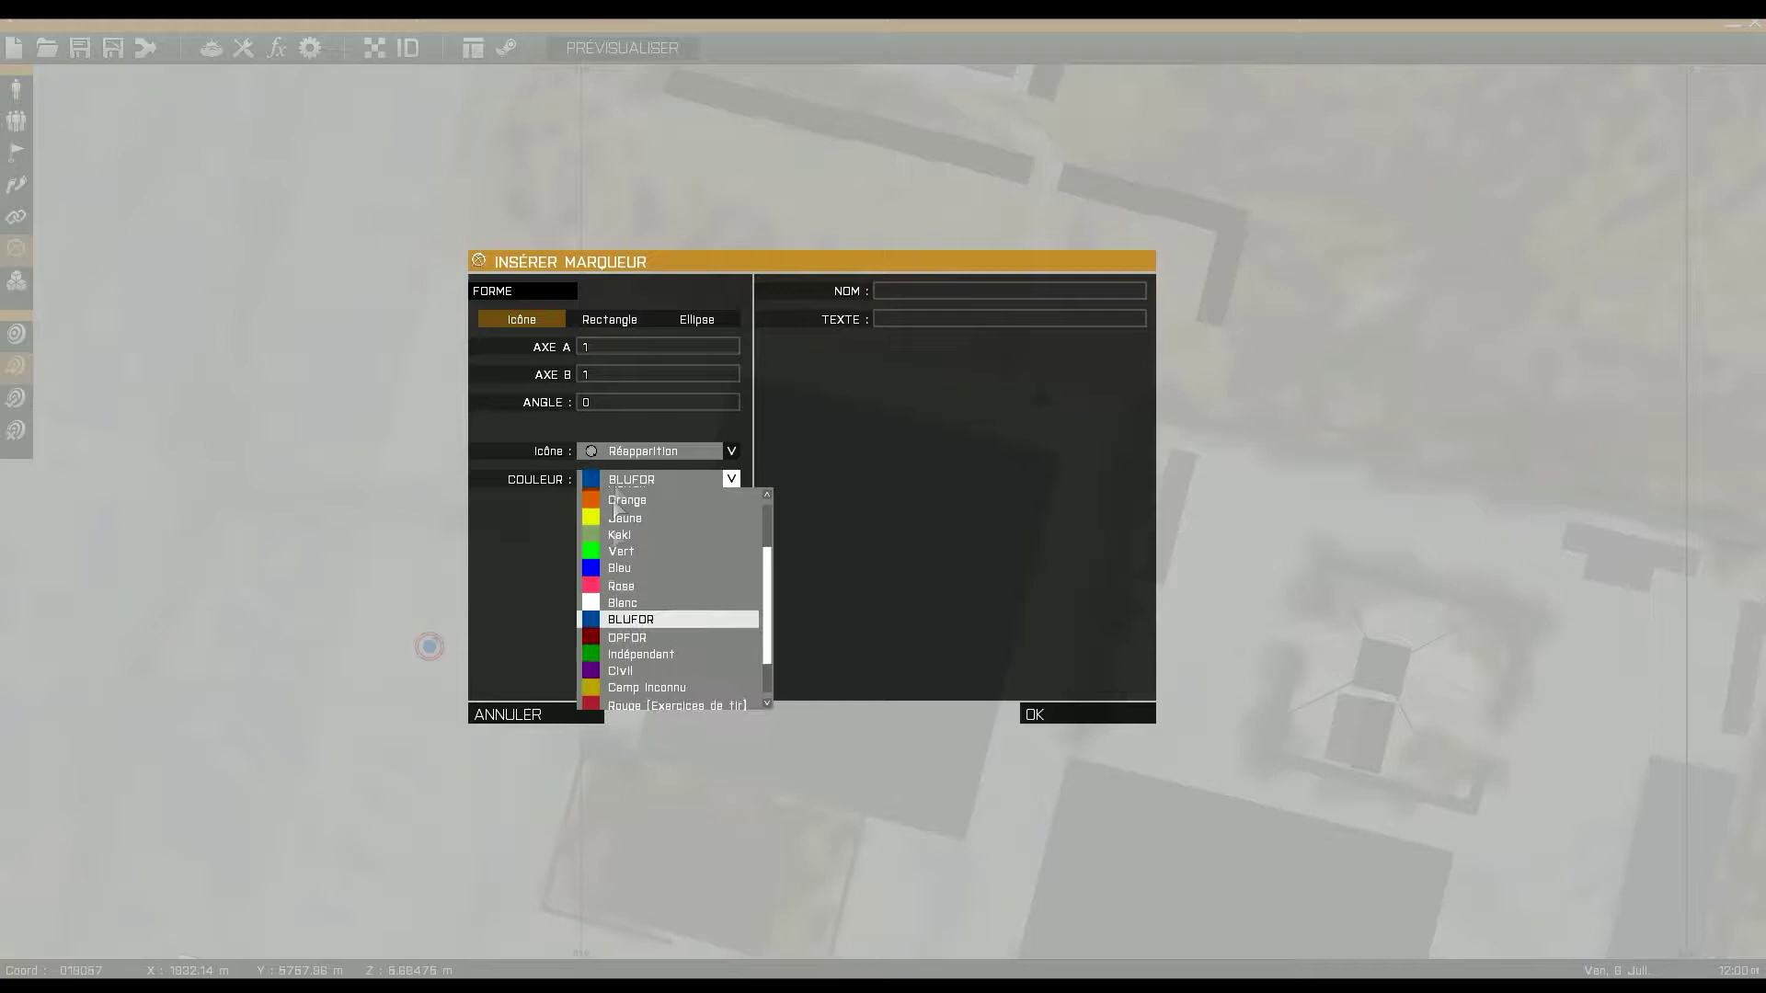
{"action": "left_click", "coordinate": [650, 639]}
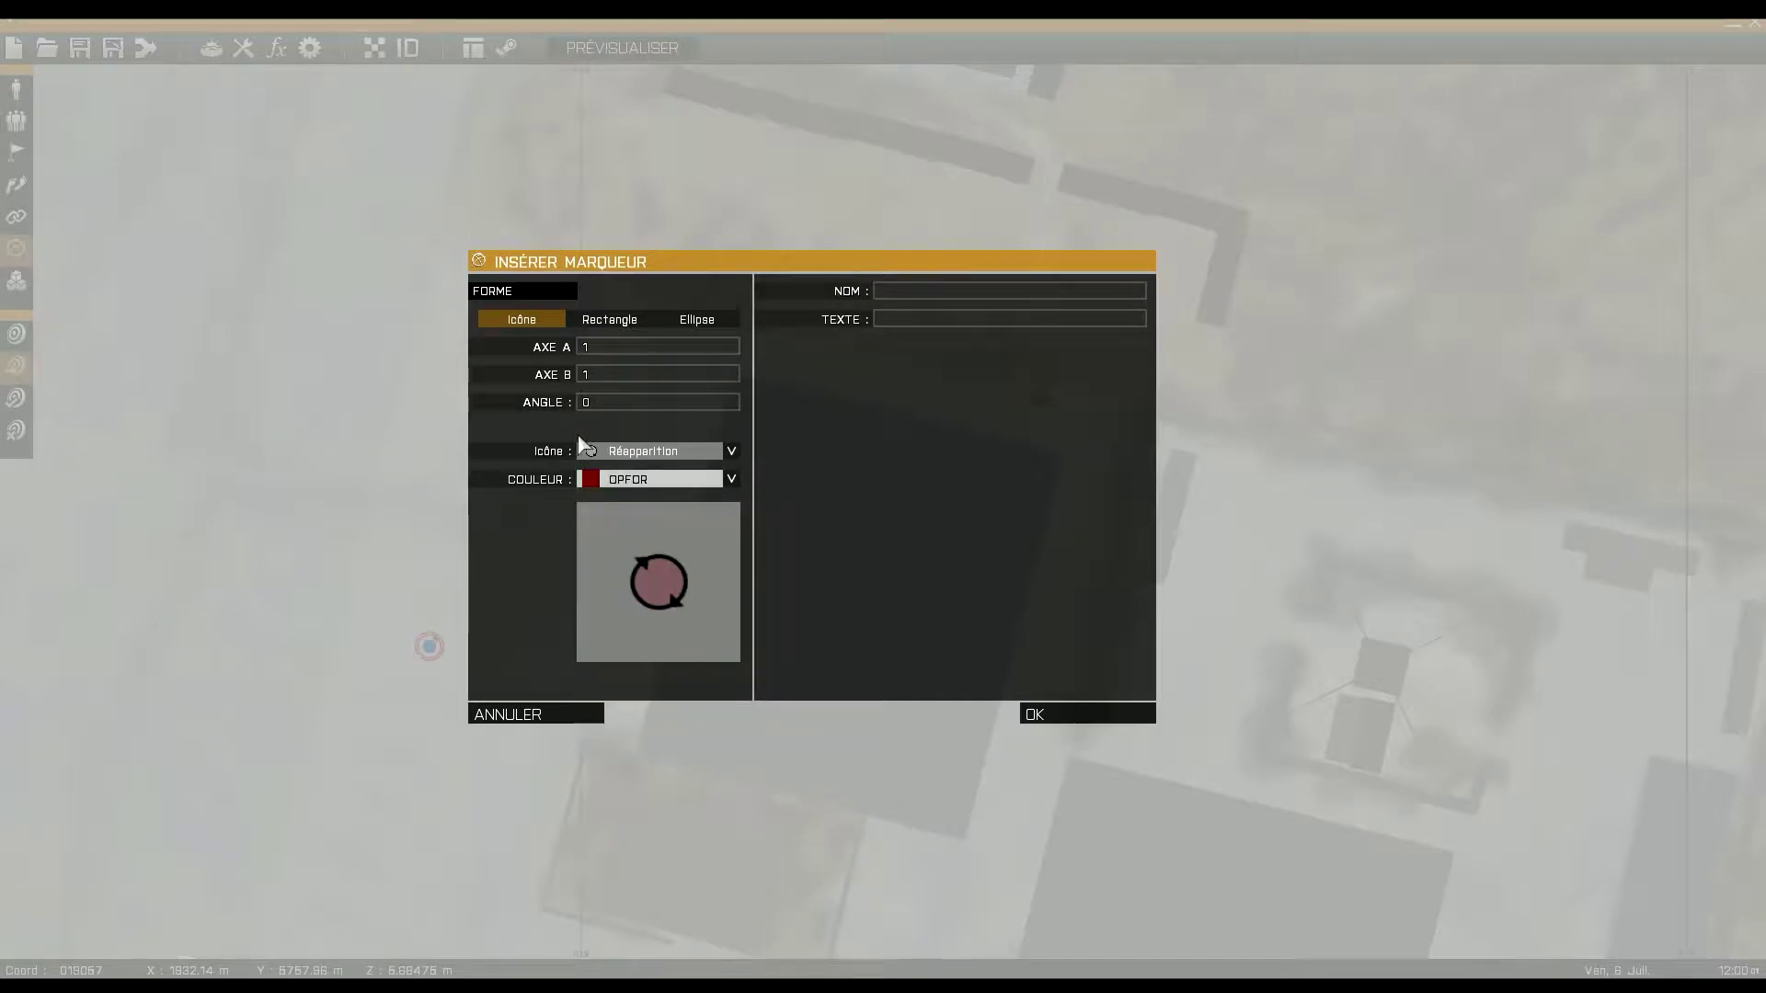
{"action": "left_click", "coordinate": [877, 291]}
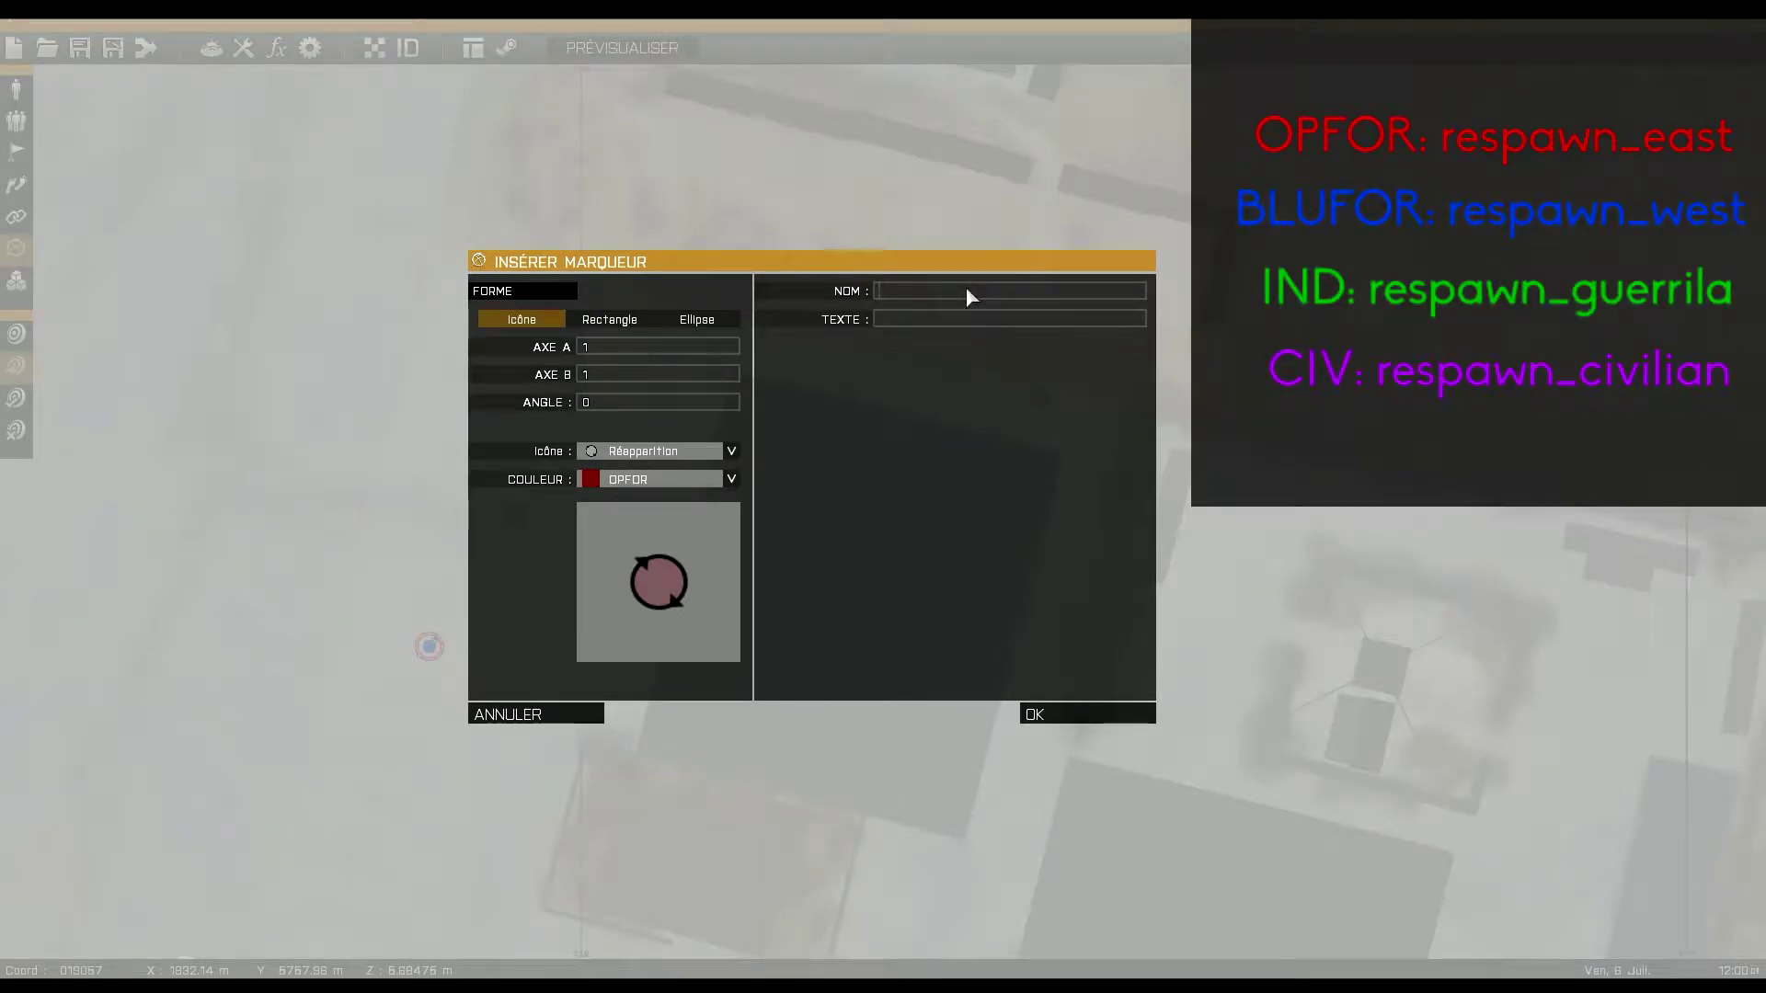
{"action": "type", "text": "repsa"}
{"action": "left_click", "coordinate": [1065, 708]}
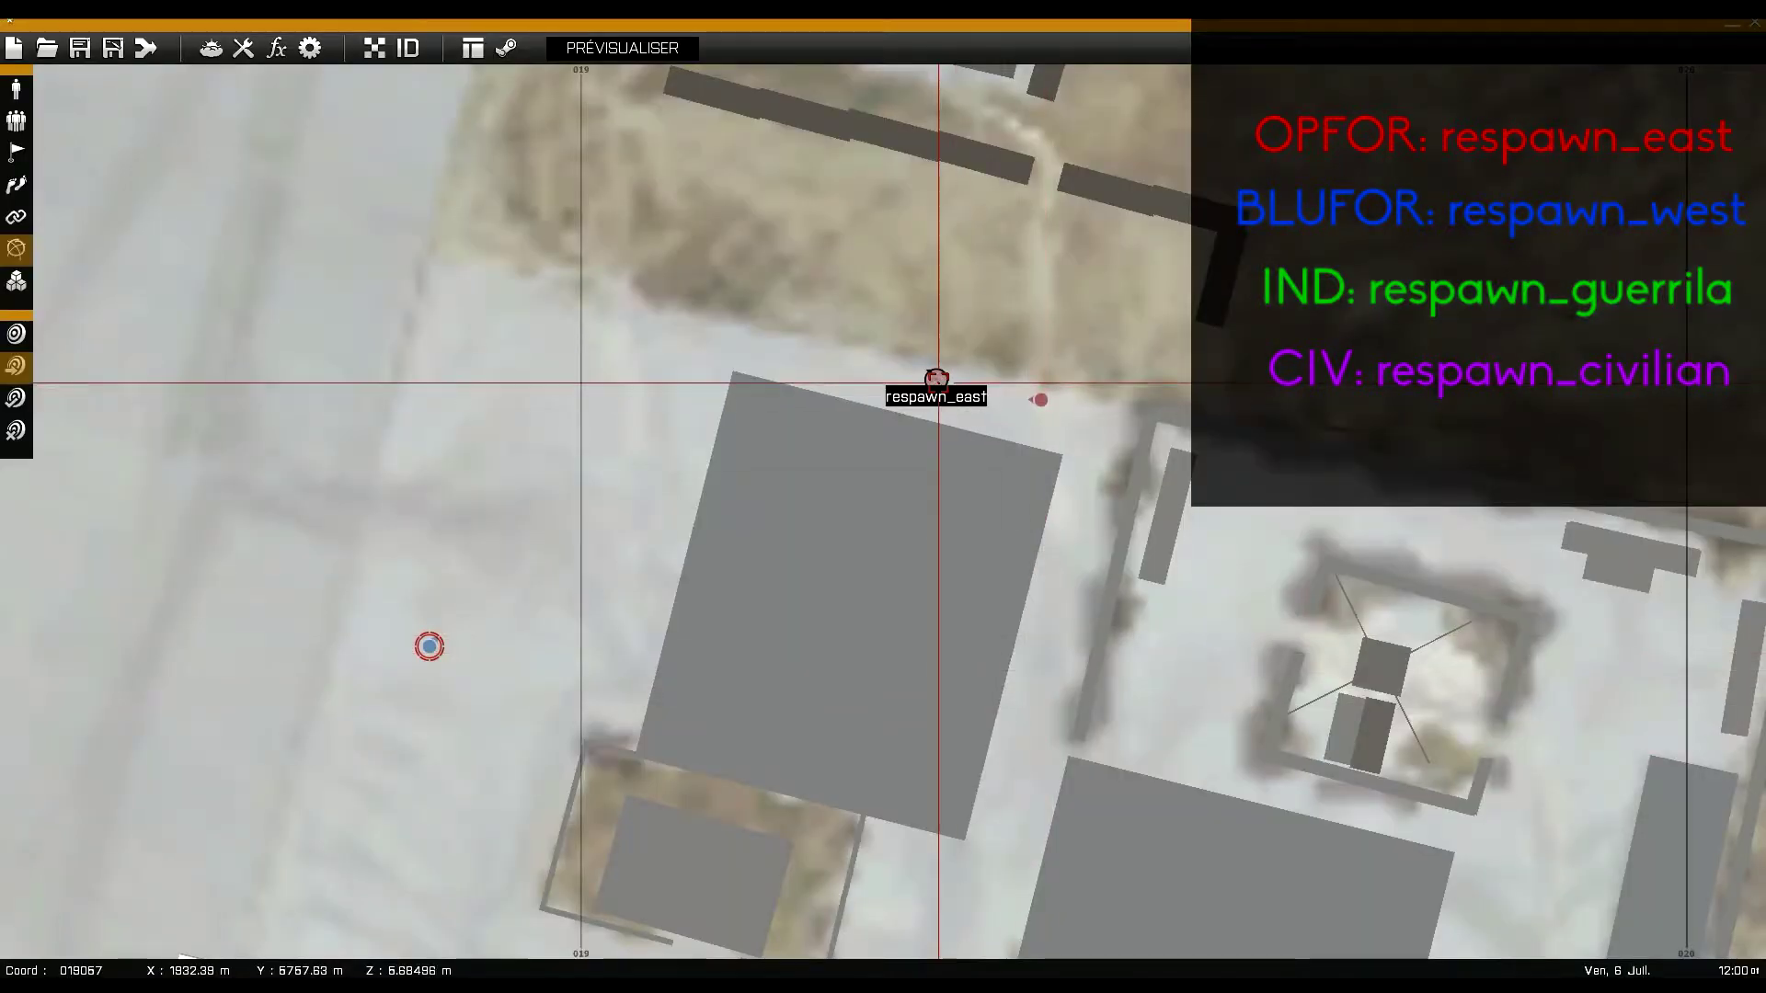
Move the respawn_east marker beside the OPFOR rifleman and set its text to "Spawn méchants"
{"action": "mouse_move", "coordinate": [945, 385]}
{"action": "left_mouse_down"}
{"action": "mouse_move", "coordinate": [1036, 343]}
{"action": "mouse_move", "coordinate": [1072, 366]}
{"action": "left_mouse_up"}
{"action": "double_click", "coordinate": [1071, 365]}
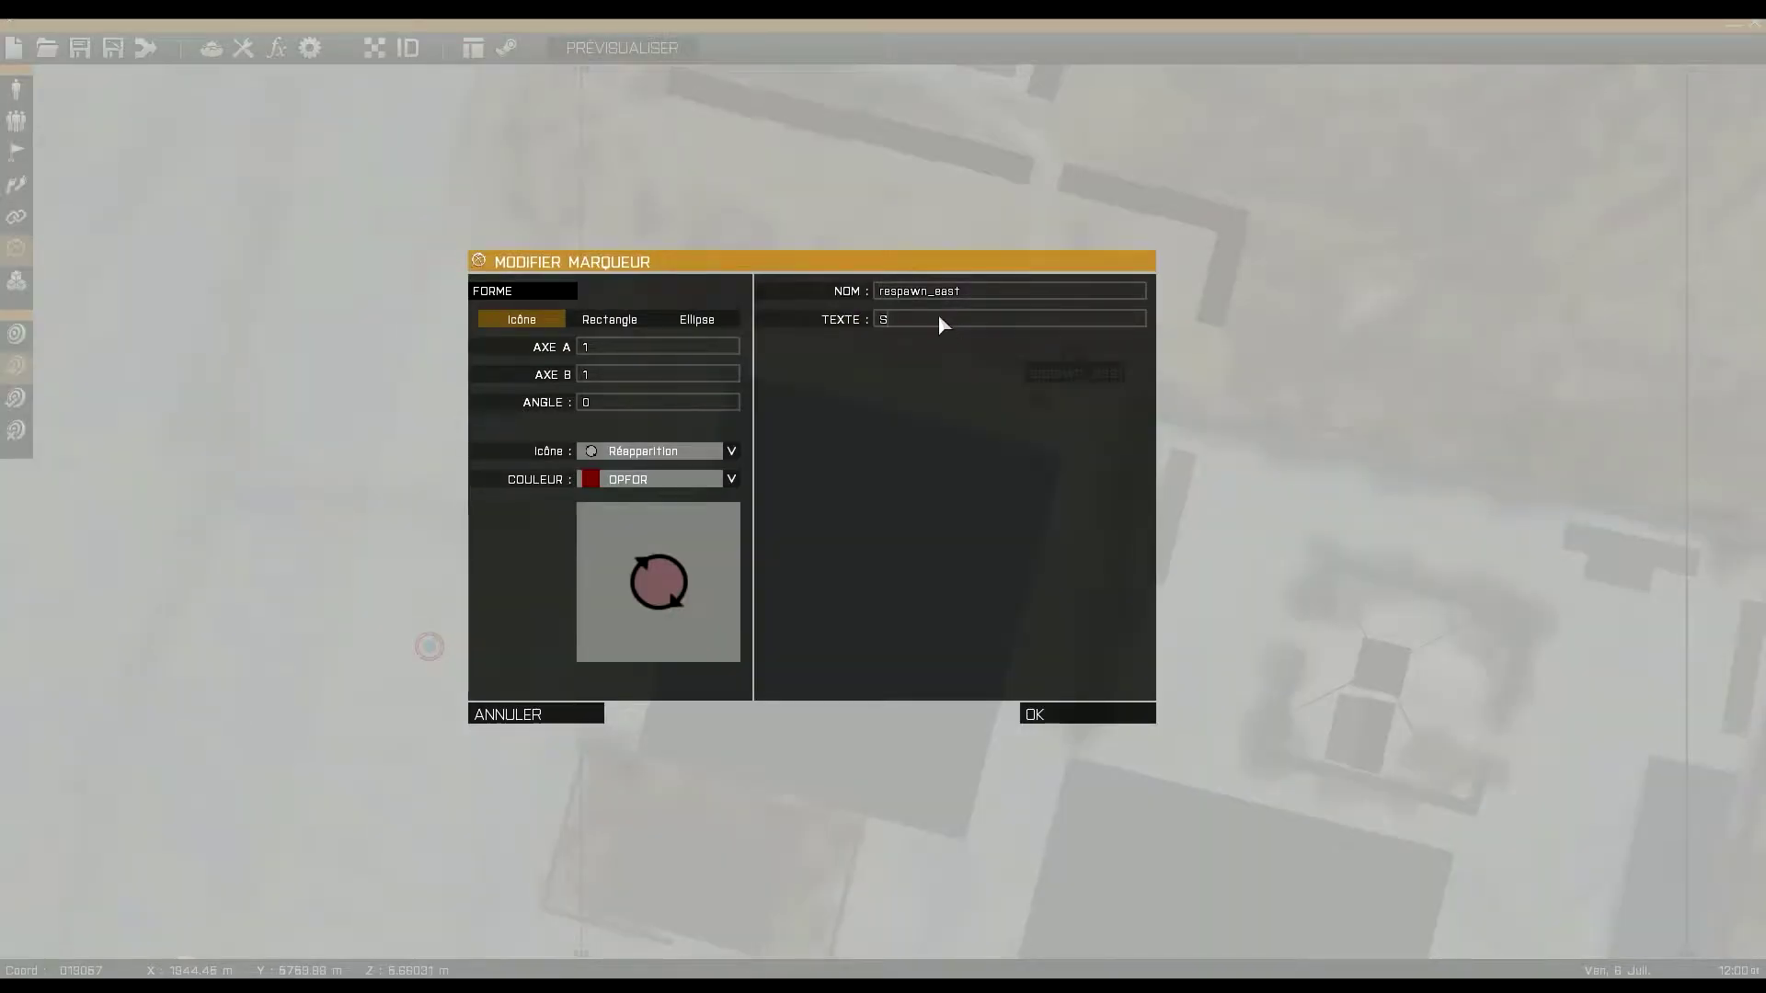
{"action": "left_click", "coordinate": [938, 318]}
{"action": "type", "text": "Spawn méchants"}
{"action": "left_click", "coordinate": [1053, 717]}
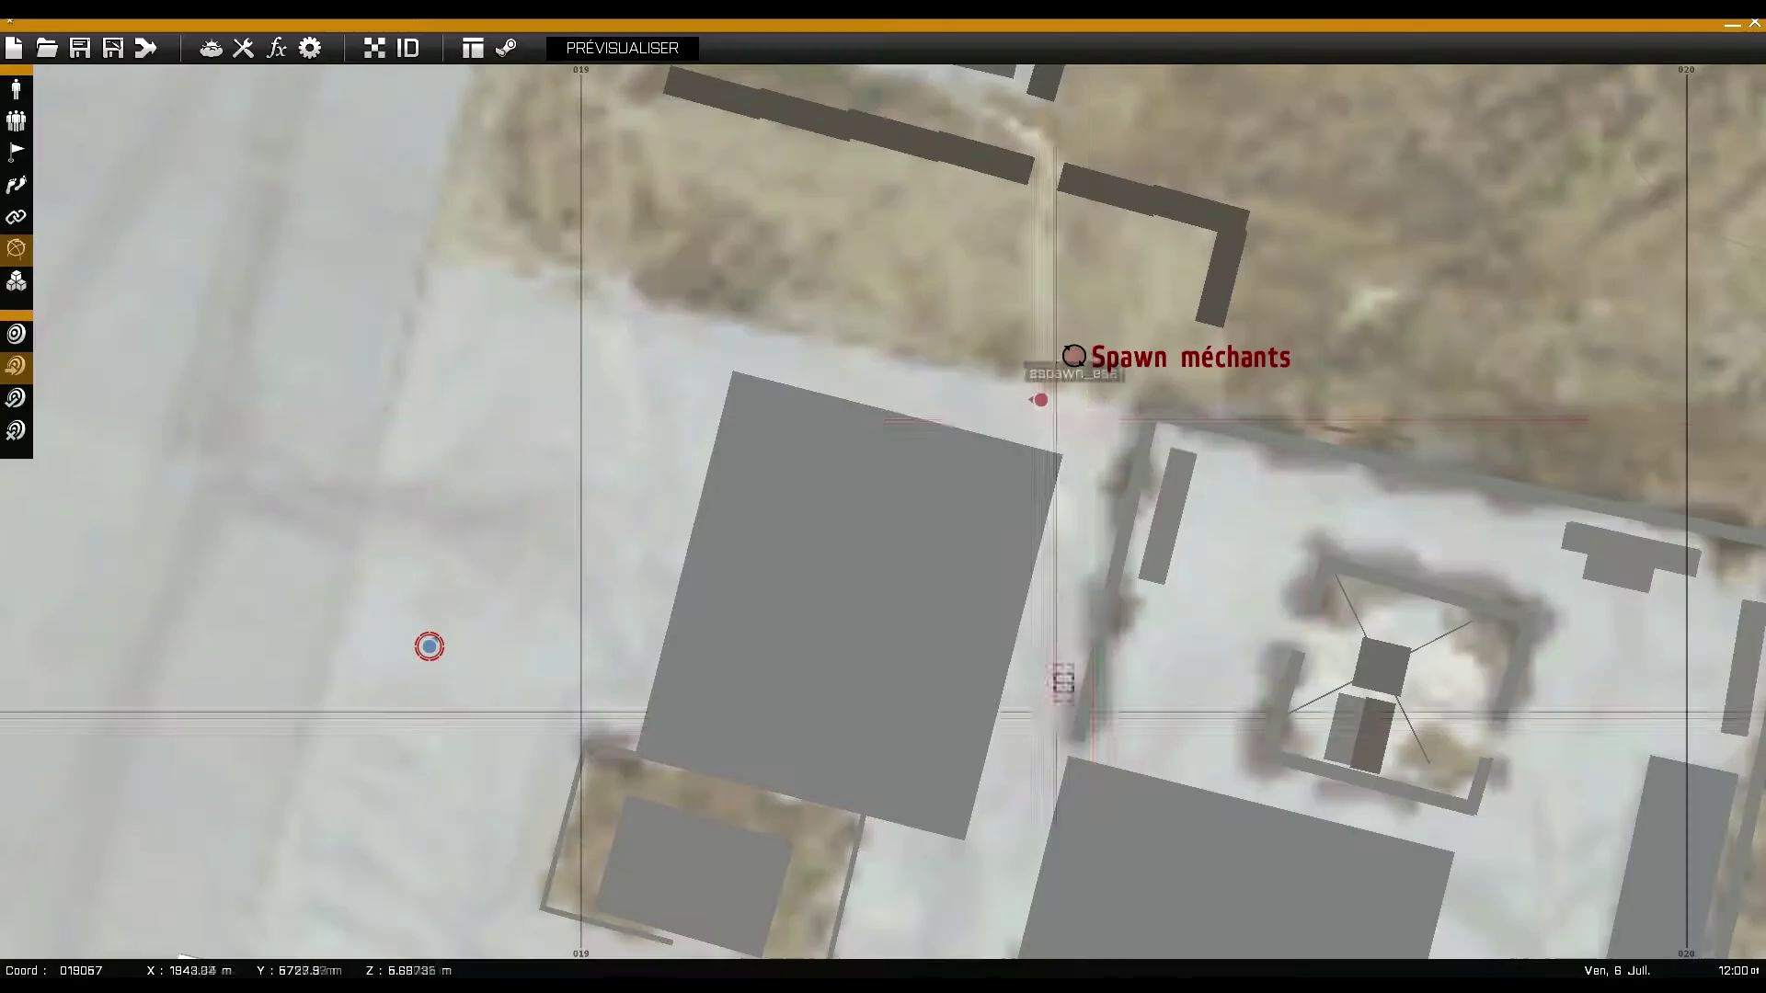
Duplicate the "Spawn méchants" marker and place the copy next to the BLUFOR player unit
{"action": "key", "text": "ctrl+c"}
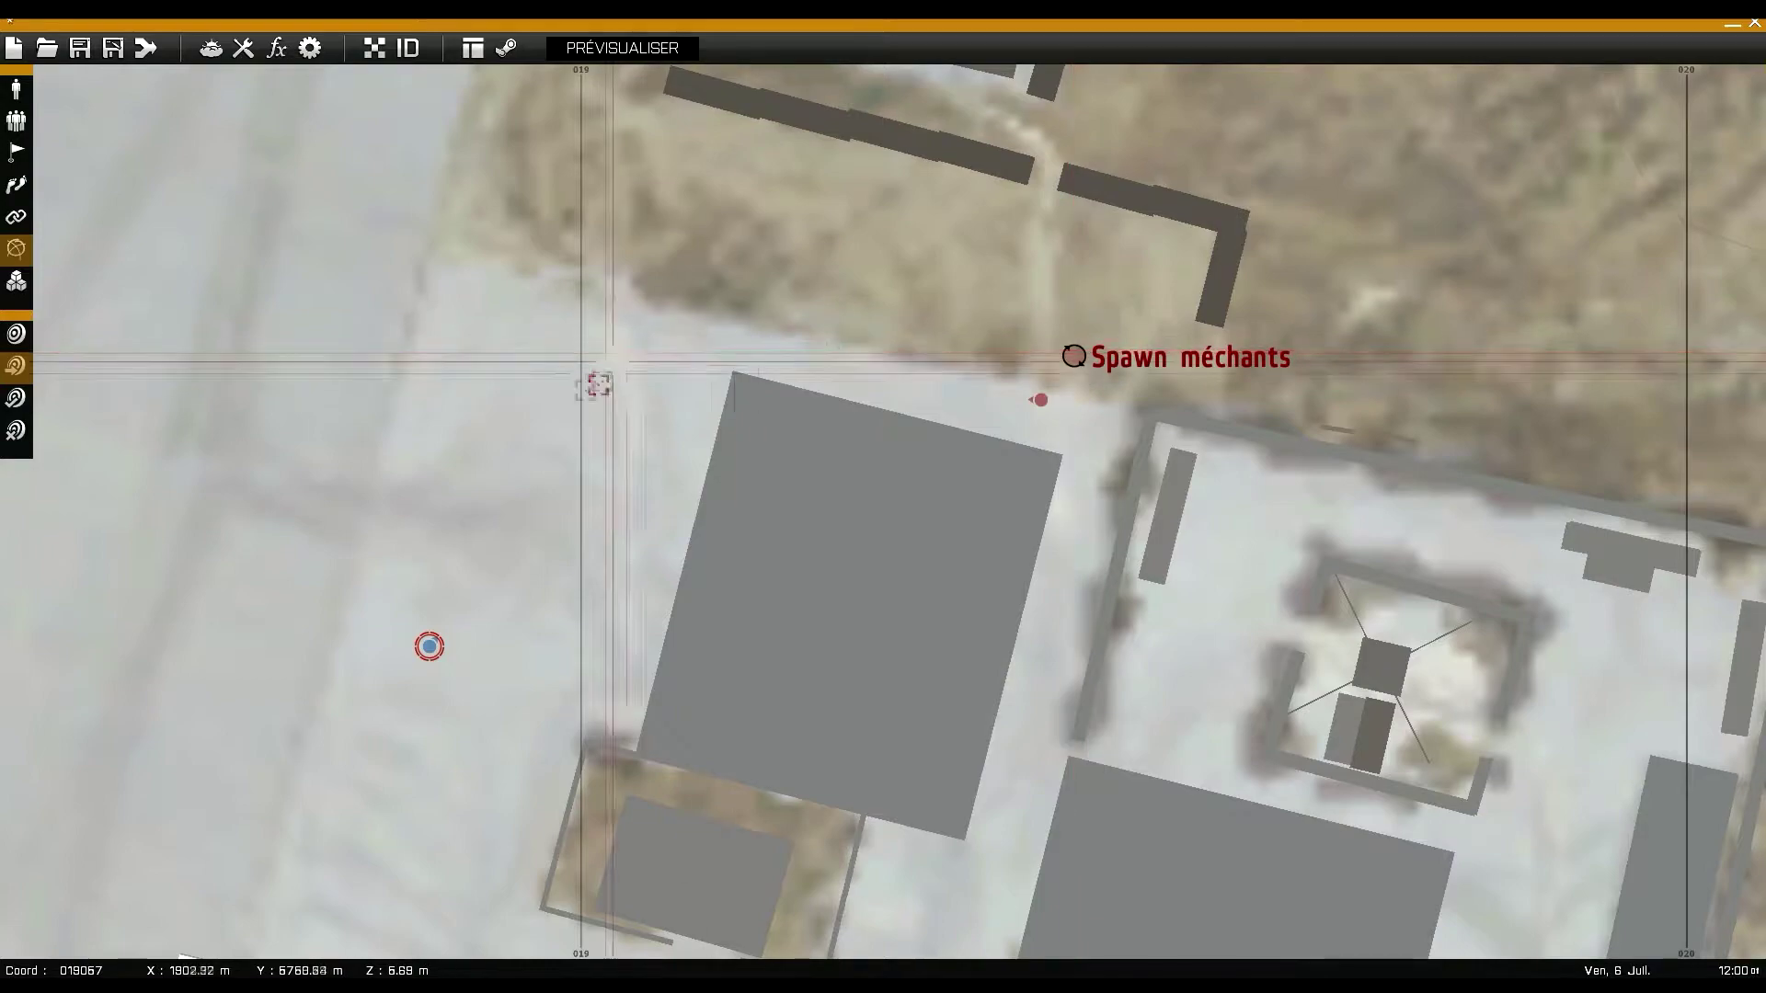
{"action": "key", "text": "ctrl+v"}
{"action": "left_click_drag", "start_coordinate": [511, 414], "coordinate": [399, 620]}
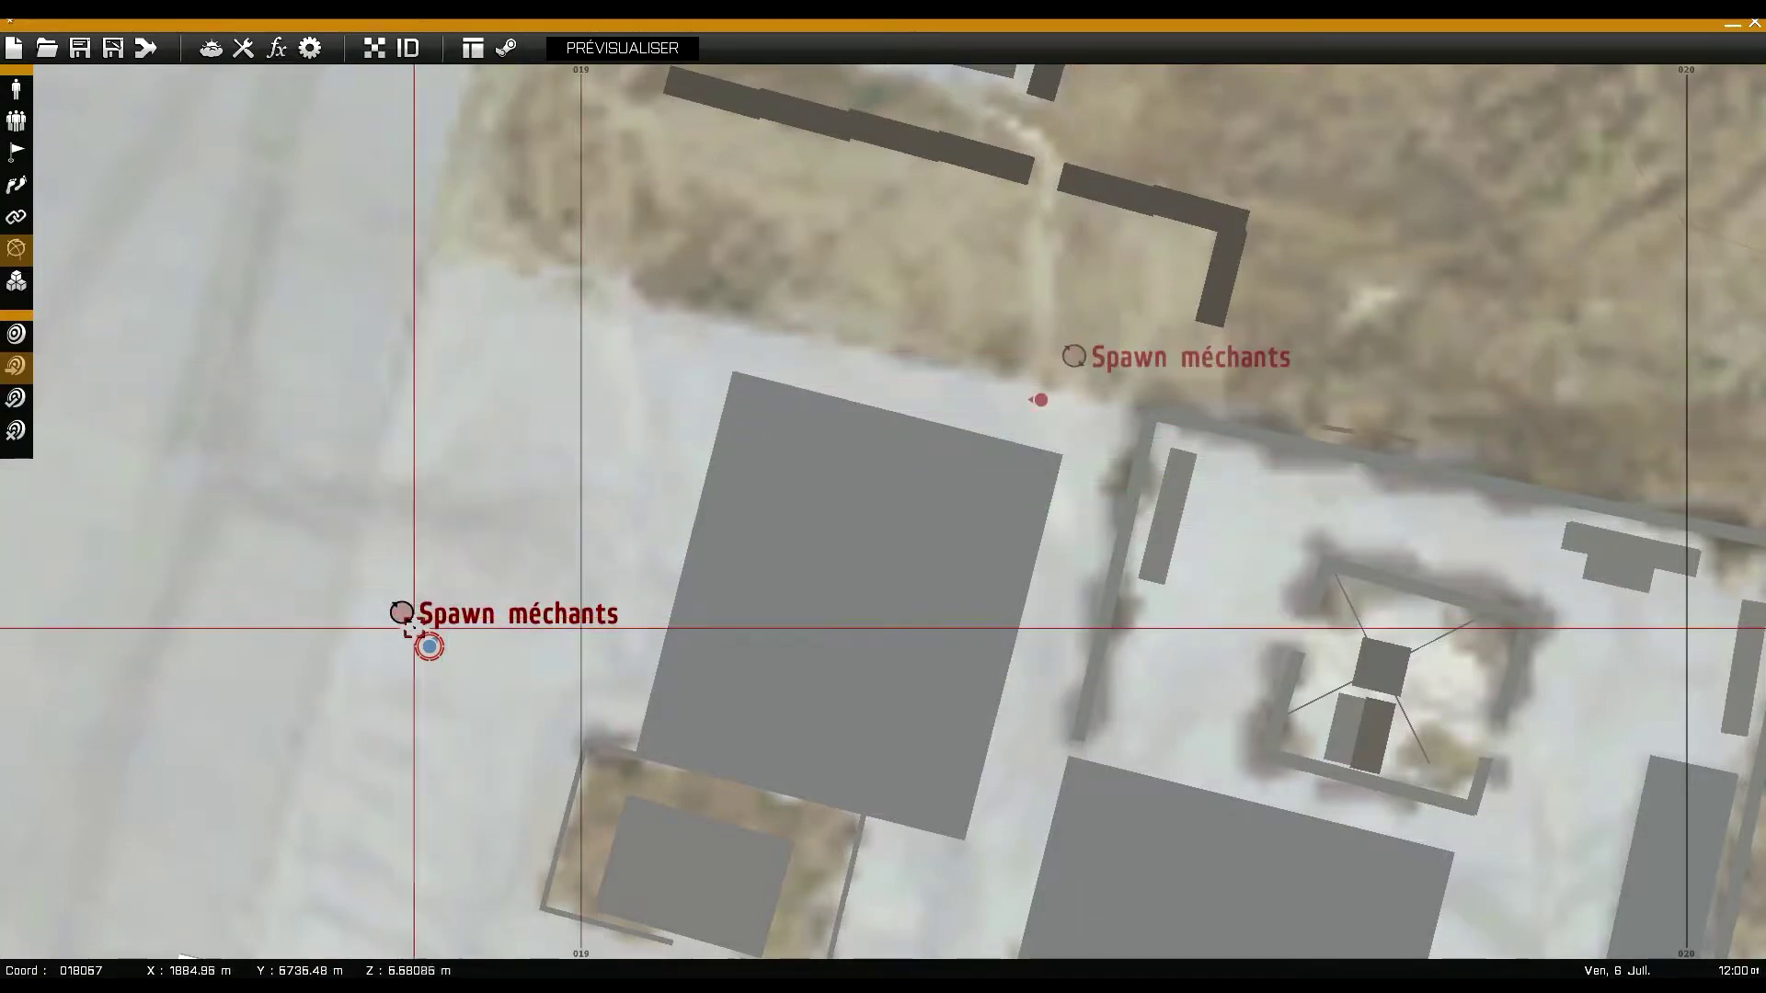
Change the duplicated marker beside the BLUFOR player unit to the BLUFOR colour and name it respawn_west
{"action": "double_click", "coordinate": [400, 618]}
{"action": "left_click", "coordinate": [648, 479]}
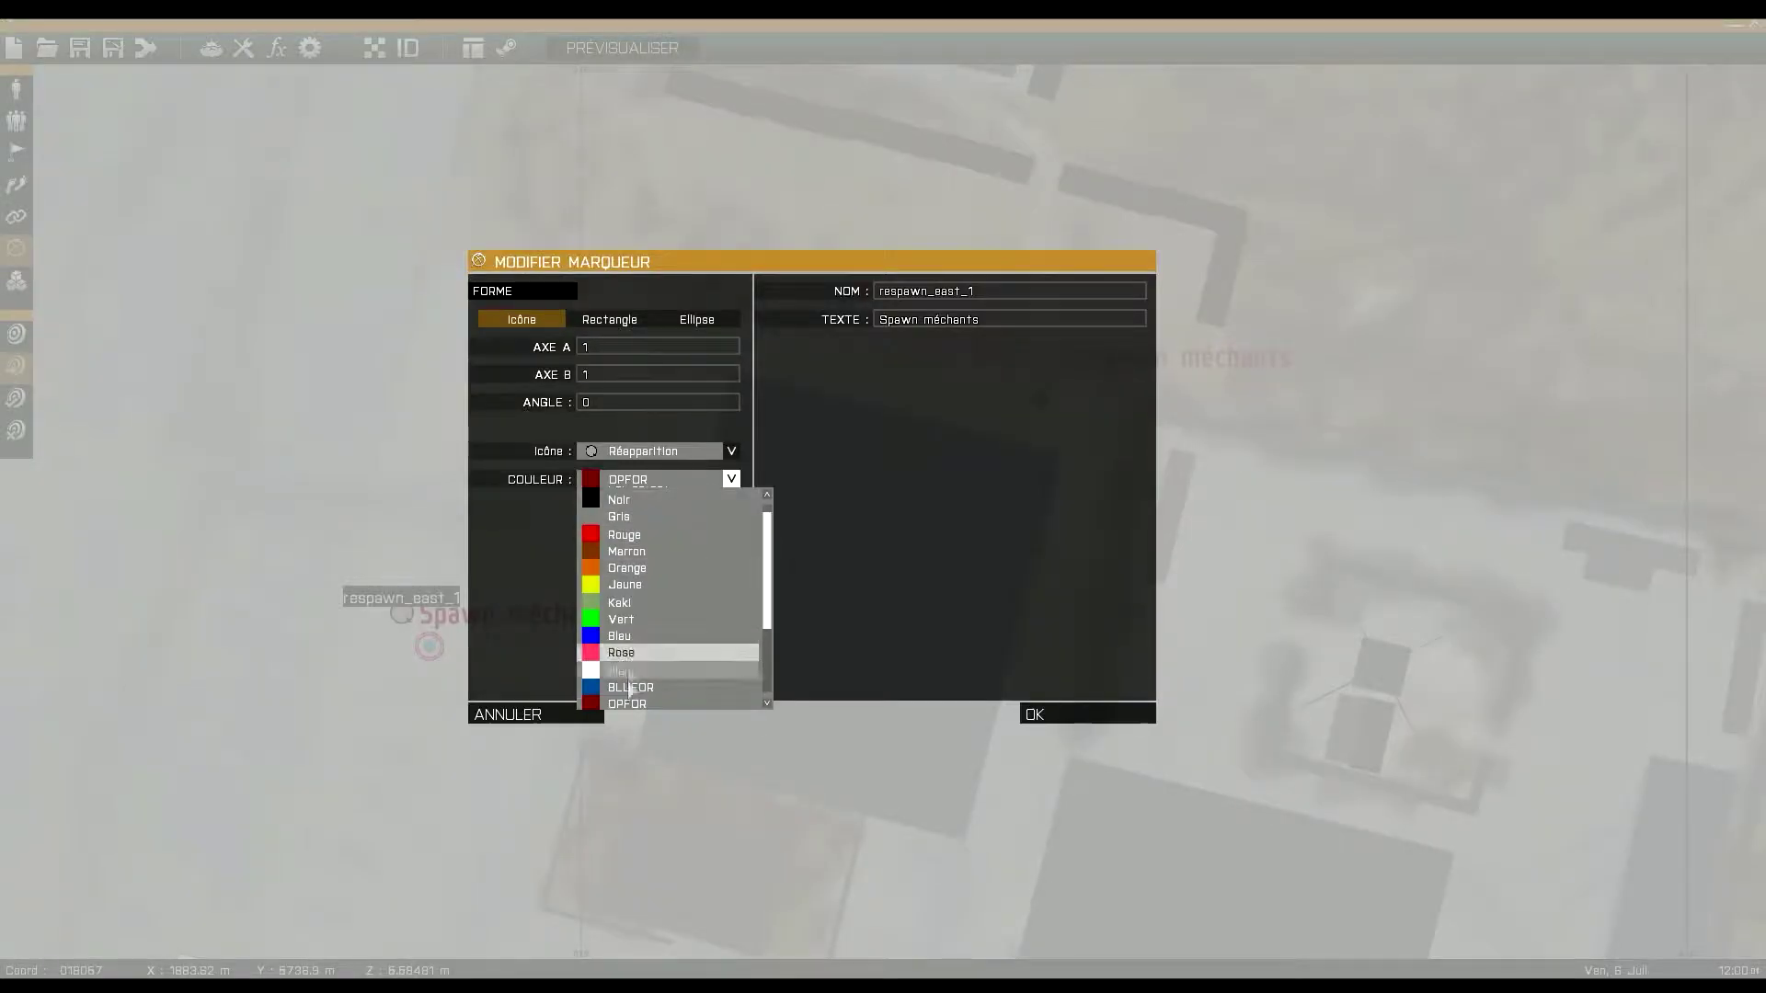
{"action": "left_click", "coordinate": [644, 653]}
{"action": "left_click", "coordinate": [997, 289]}
{"action": "key", "text": "BackSpace"}
{"action": "key", "text": "BackSpace"}
{"action": "key", "text": "BackSpace"}
{"action": "key", "text": "BackSpace"}
{"action": "key", "text": "BackSpace"}
{"action": "key", "text": "BackSpace"}
{"action": "key", "text": "BackSpace"}
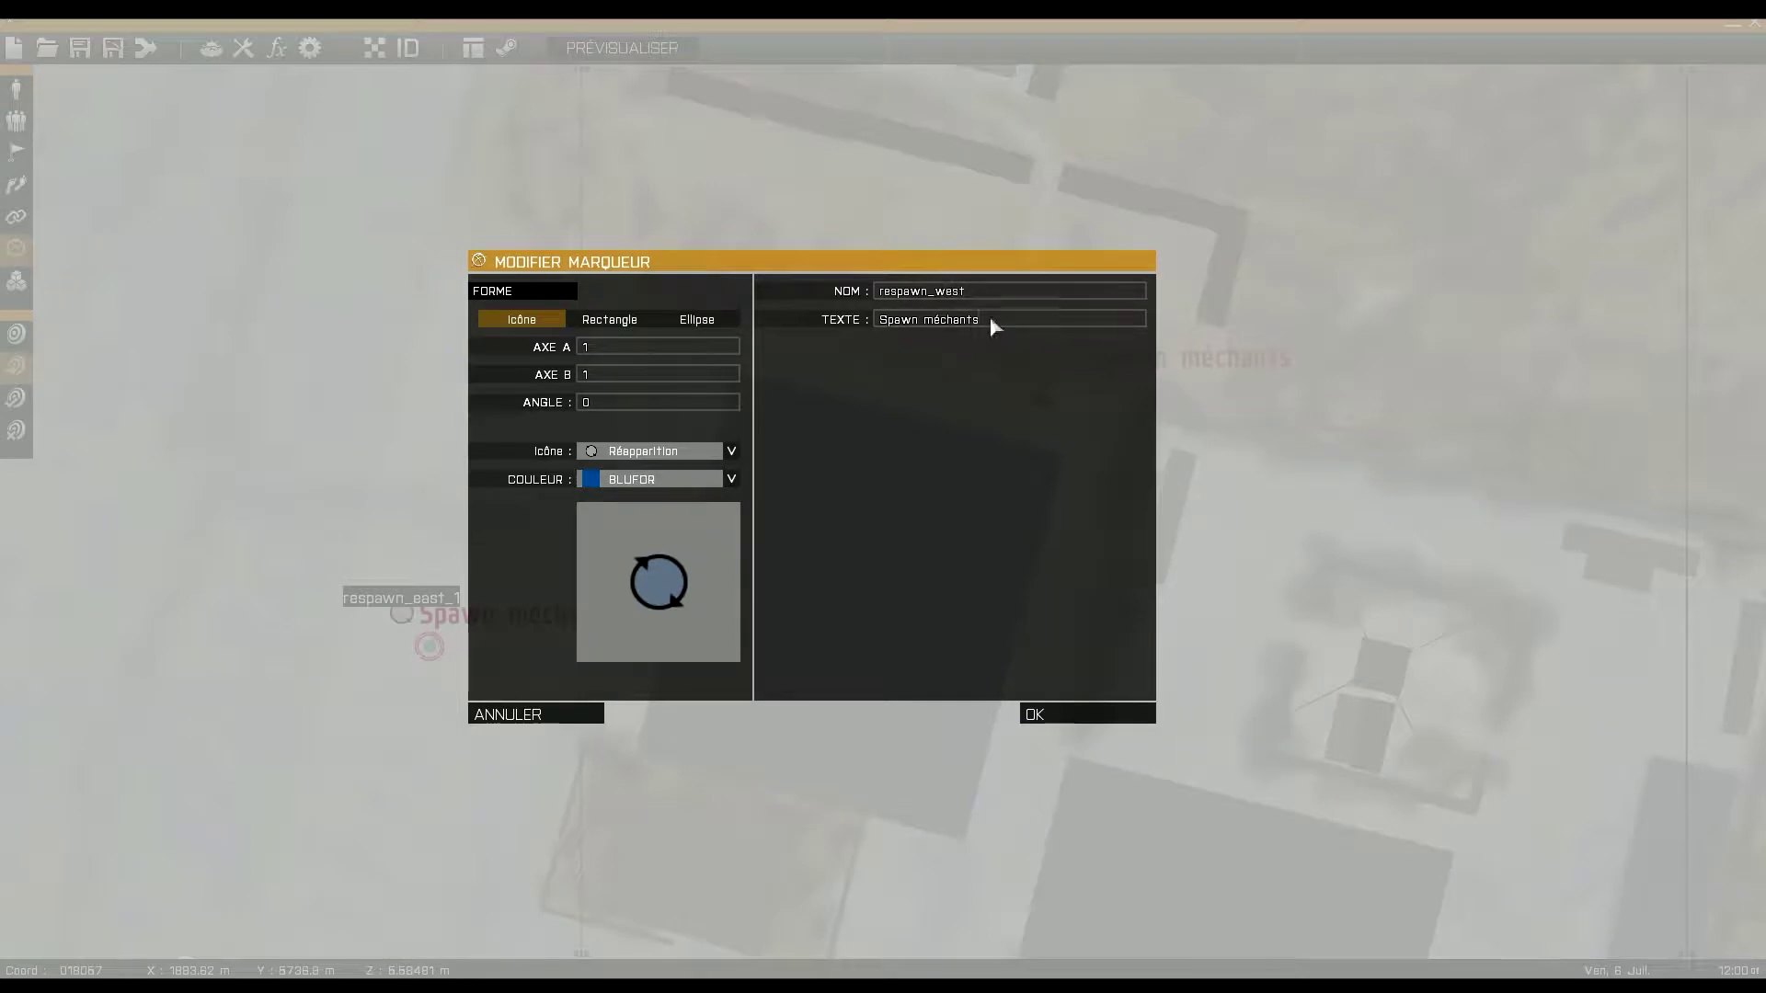
Set the respawn_west marker's text to "Spawn gentils" and move it just southwest of the BLUFOR player unit
{"action": "key", "text": "BackSpace"}
{"action": "key", "text": "BackSpace"}
{"action": "key", "text": "BackSpace"}
{"action": "type", "text": "gentils"}
{"action": "left_click", "coordinate": [1085, 717]}
{"action": "mouse_move", "coordinate": [401, 614]}
{"action": "left_mouse_down"}
{"action": "mouse_move", "coordinate": [425, 655]}
{"action": "mouse_move", "coordinate": [394, 671]}
{"action": "left_mouse_up"}
Save the mission as a user mission named Tutoriel
{"action": "scroll", "coordinate": [580, 589], "scroll_direction": "down", "scroll_amount": 5}
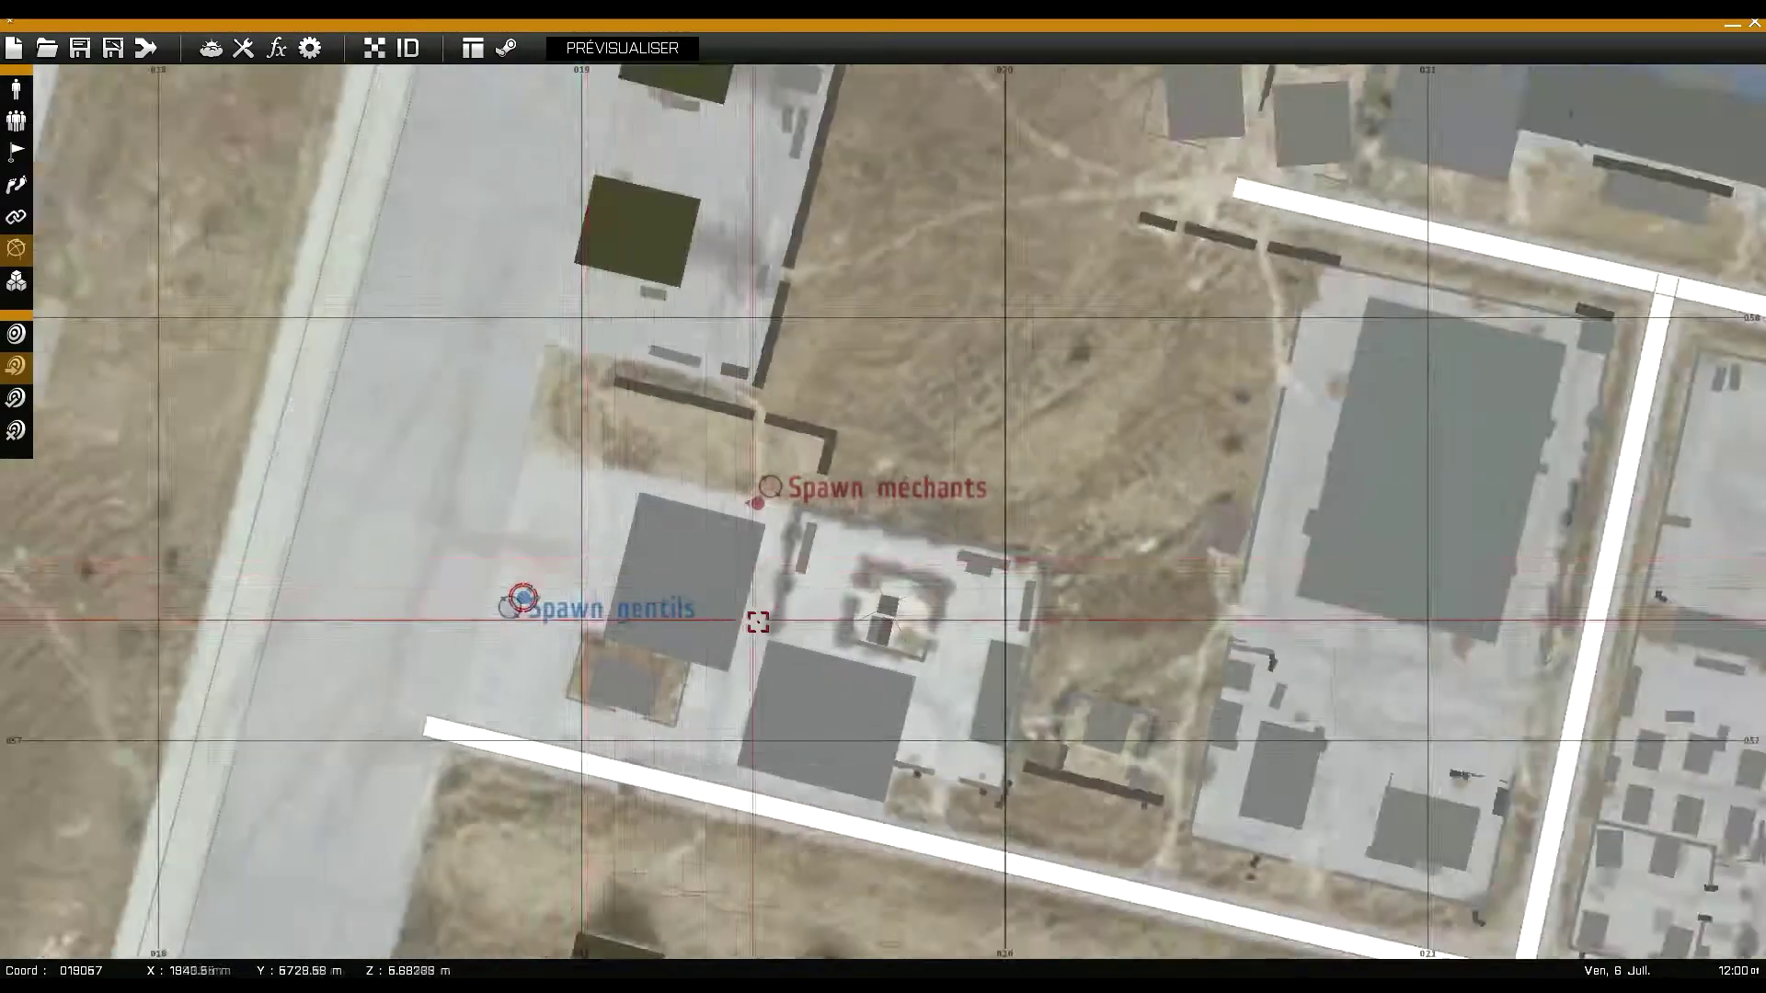
{"action": "scroll", "coordinate": [764, 616], "scroll_direction": "up", "scroll_amount": 4}
{"action": "right_click_drag", "start_coordinate": [395, 315], "coordinate": [601, 379]}
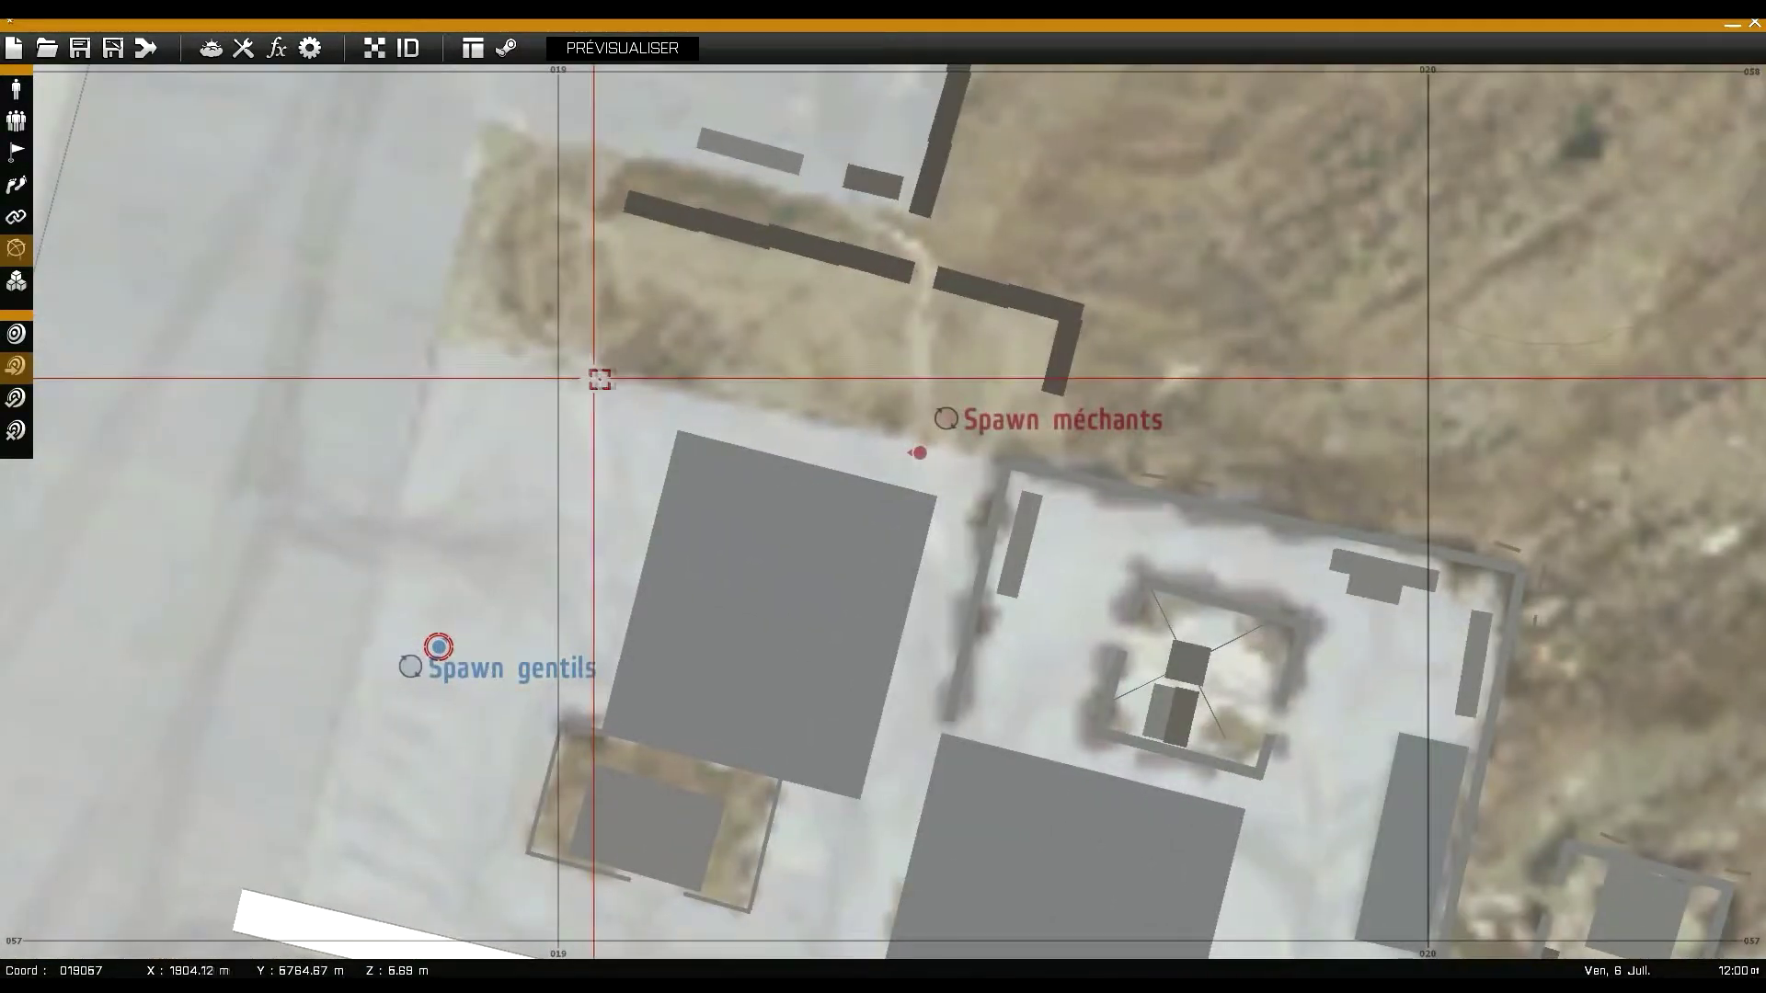
{"action": "left_click", "coordinate": [79, 53]}
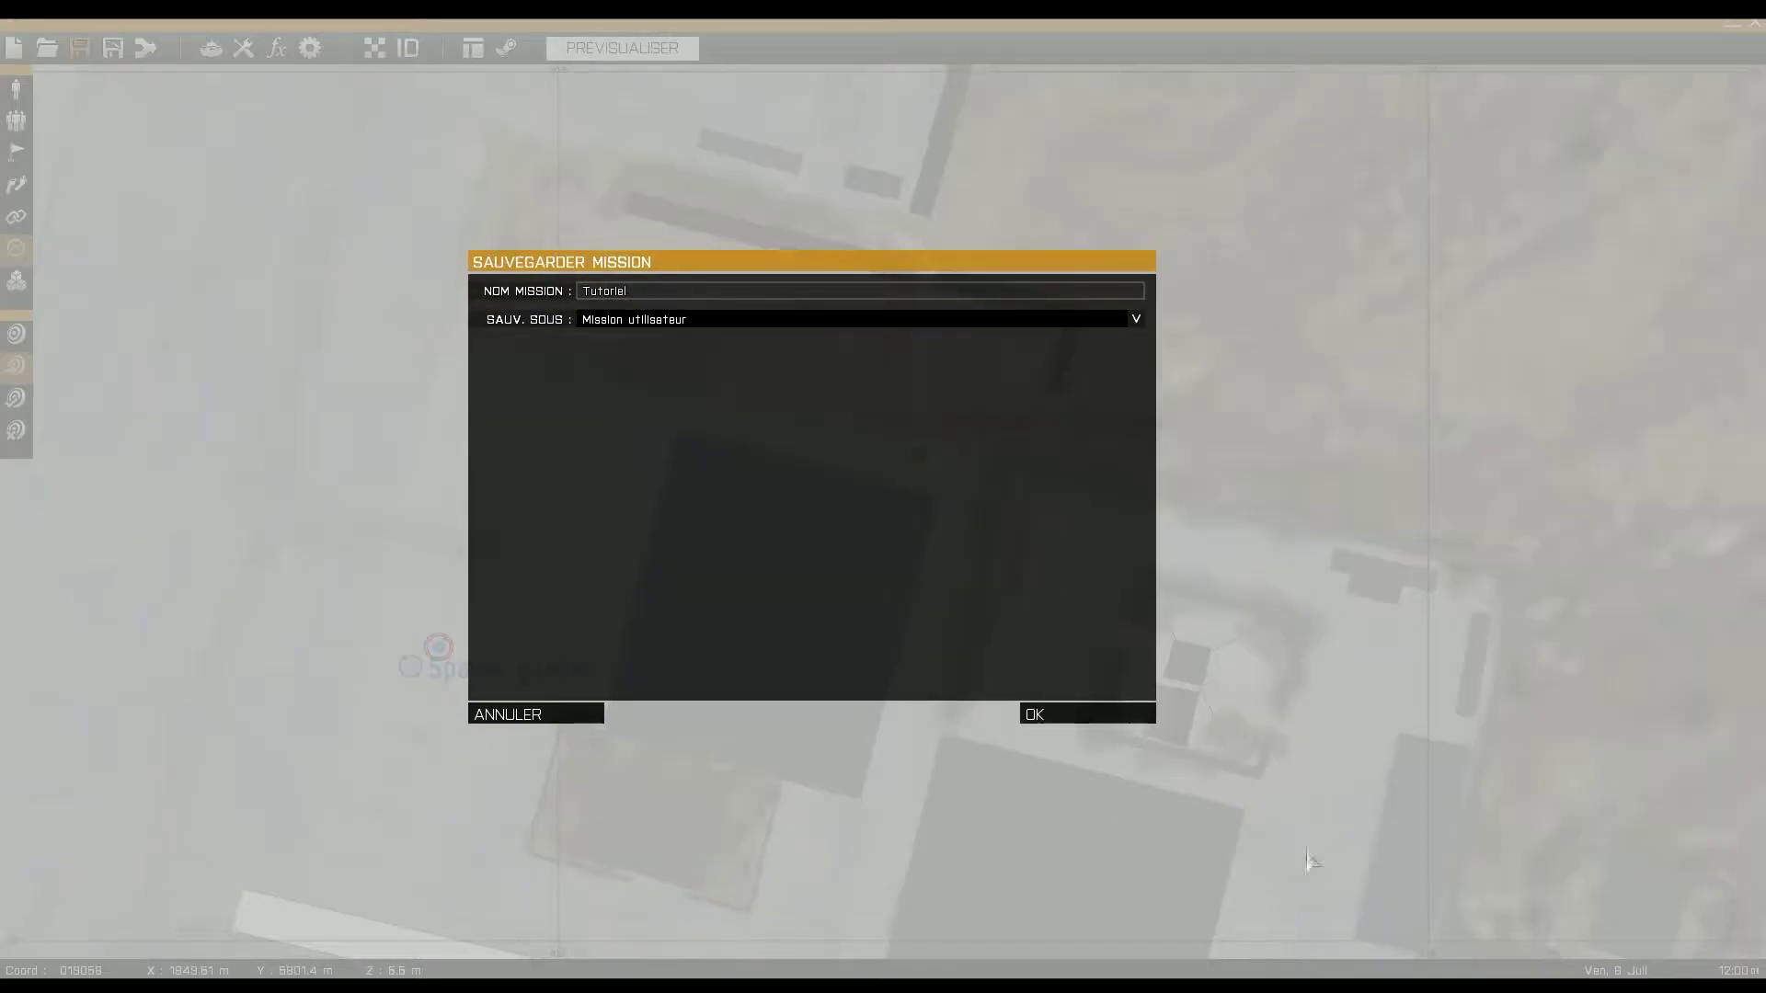
{"action": "left_click", "coordinate": [1045, 715]}
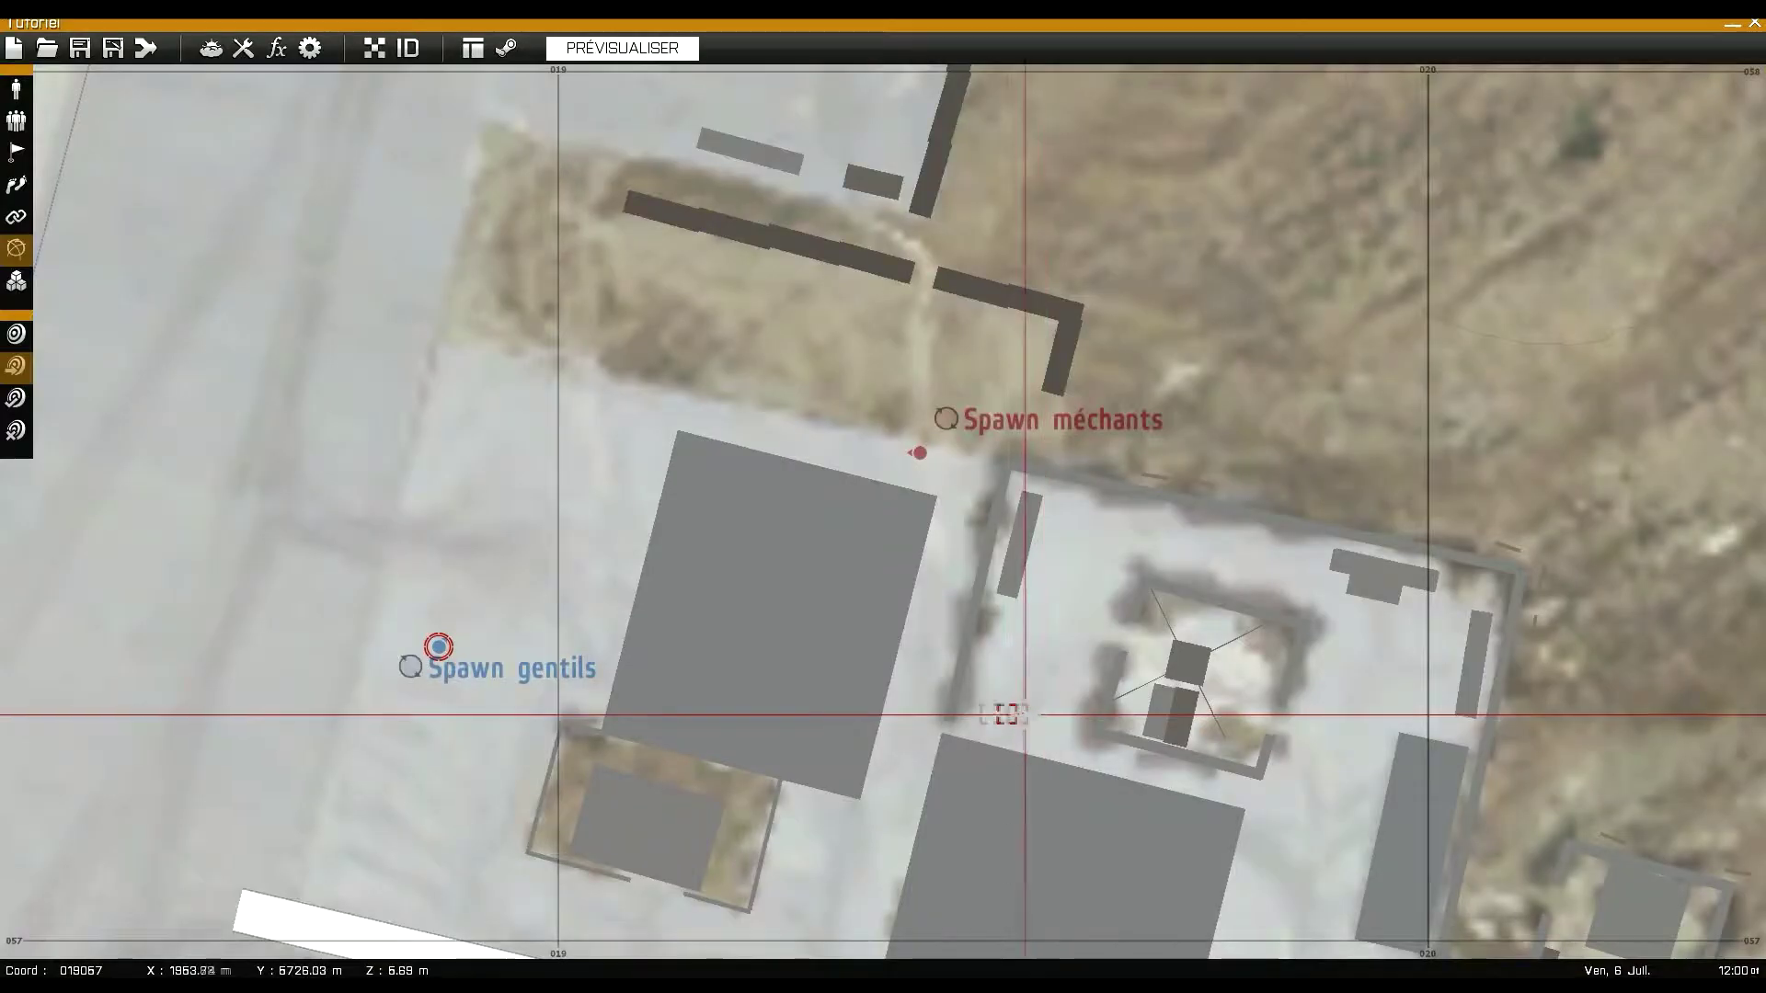
Inspect the placement of both spawn markers and their units within the airbase and the surrounding Stratis map
{"action": "scroll", "coordinate": [934, 714], "scroll_direction": "down", "scroll_amount": 3}
{"action": "right_click_drag", "start_coordinate": [662, 777], "coordinate": [868, 751]}
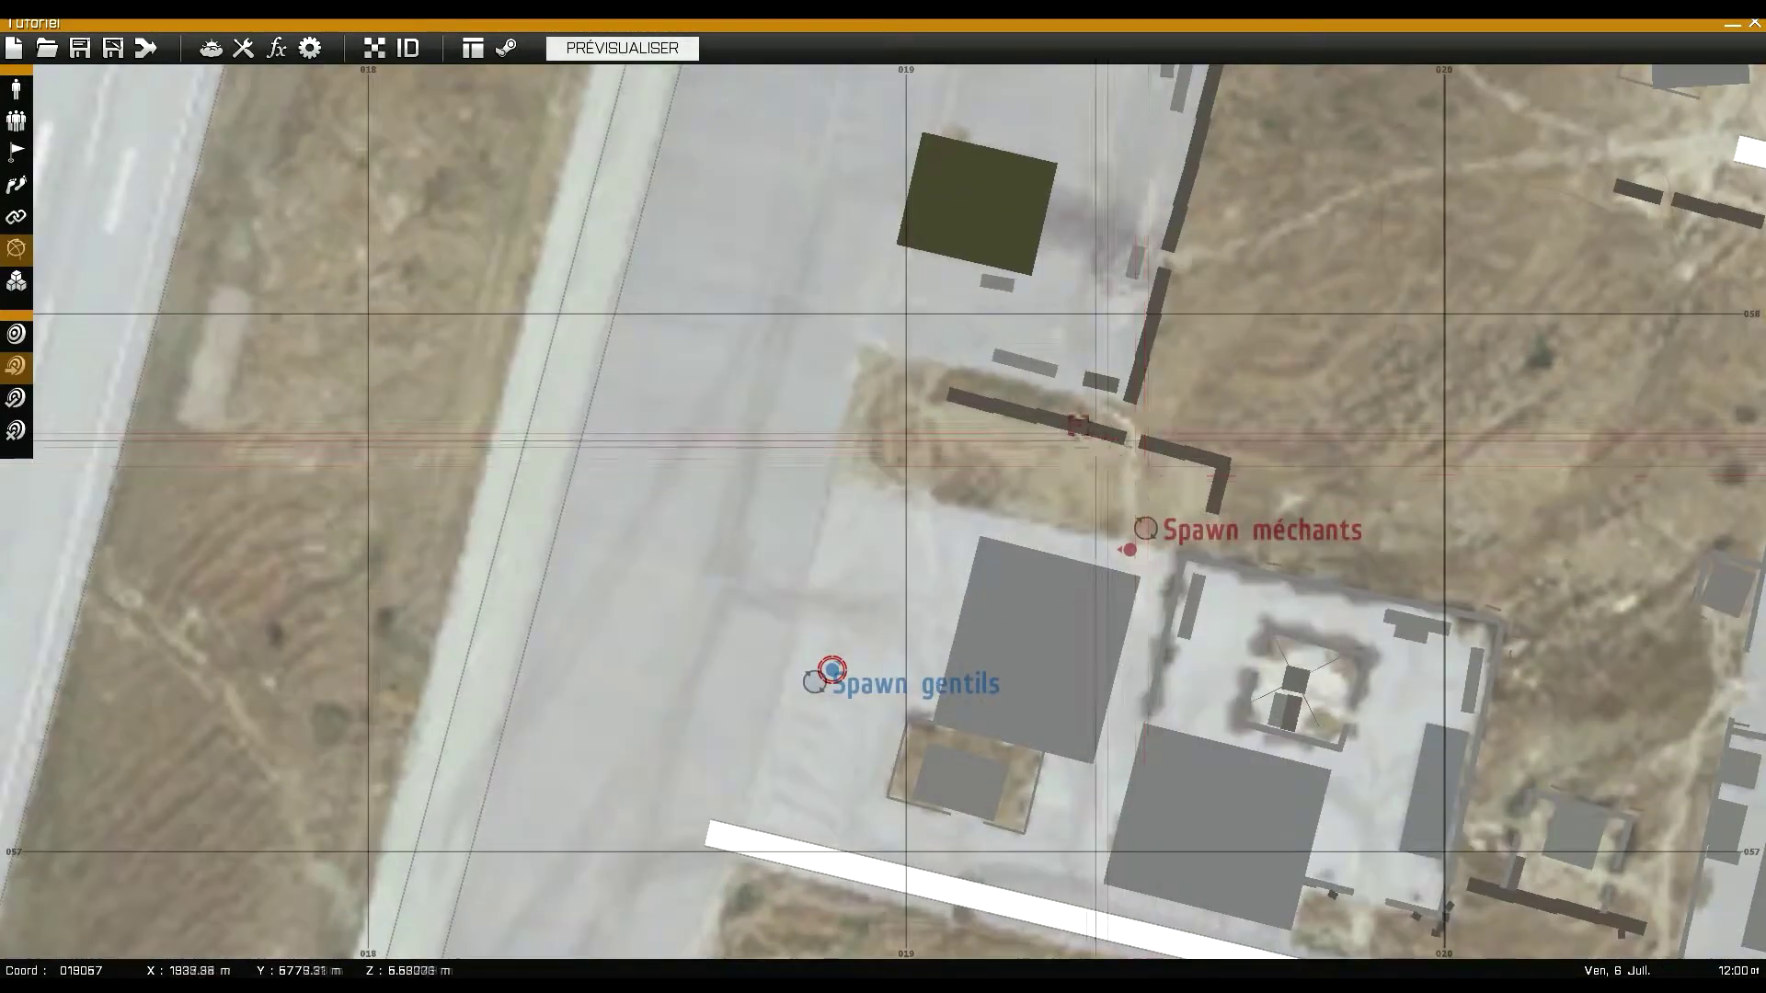
{"action": "right_click_drag", "start_coordinate": [933, 329], "coordinate": [896, 708]}
{"action": "scroll", "coordinate": [890, 710], "scroll_direction": "down", "scroll_amount": 3}
{"action": "right_click_drag", "start_coordinate": [967, 778], "coordinate": [951, 397]}
{"action": "right_click_drag", "start_coordinate": [883, 275], "coordinate": [918, 676]}
{"action": "scroll", "coordinate": [917, 676], "scroll_direction": "down", "scroll_amount": 2}
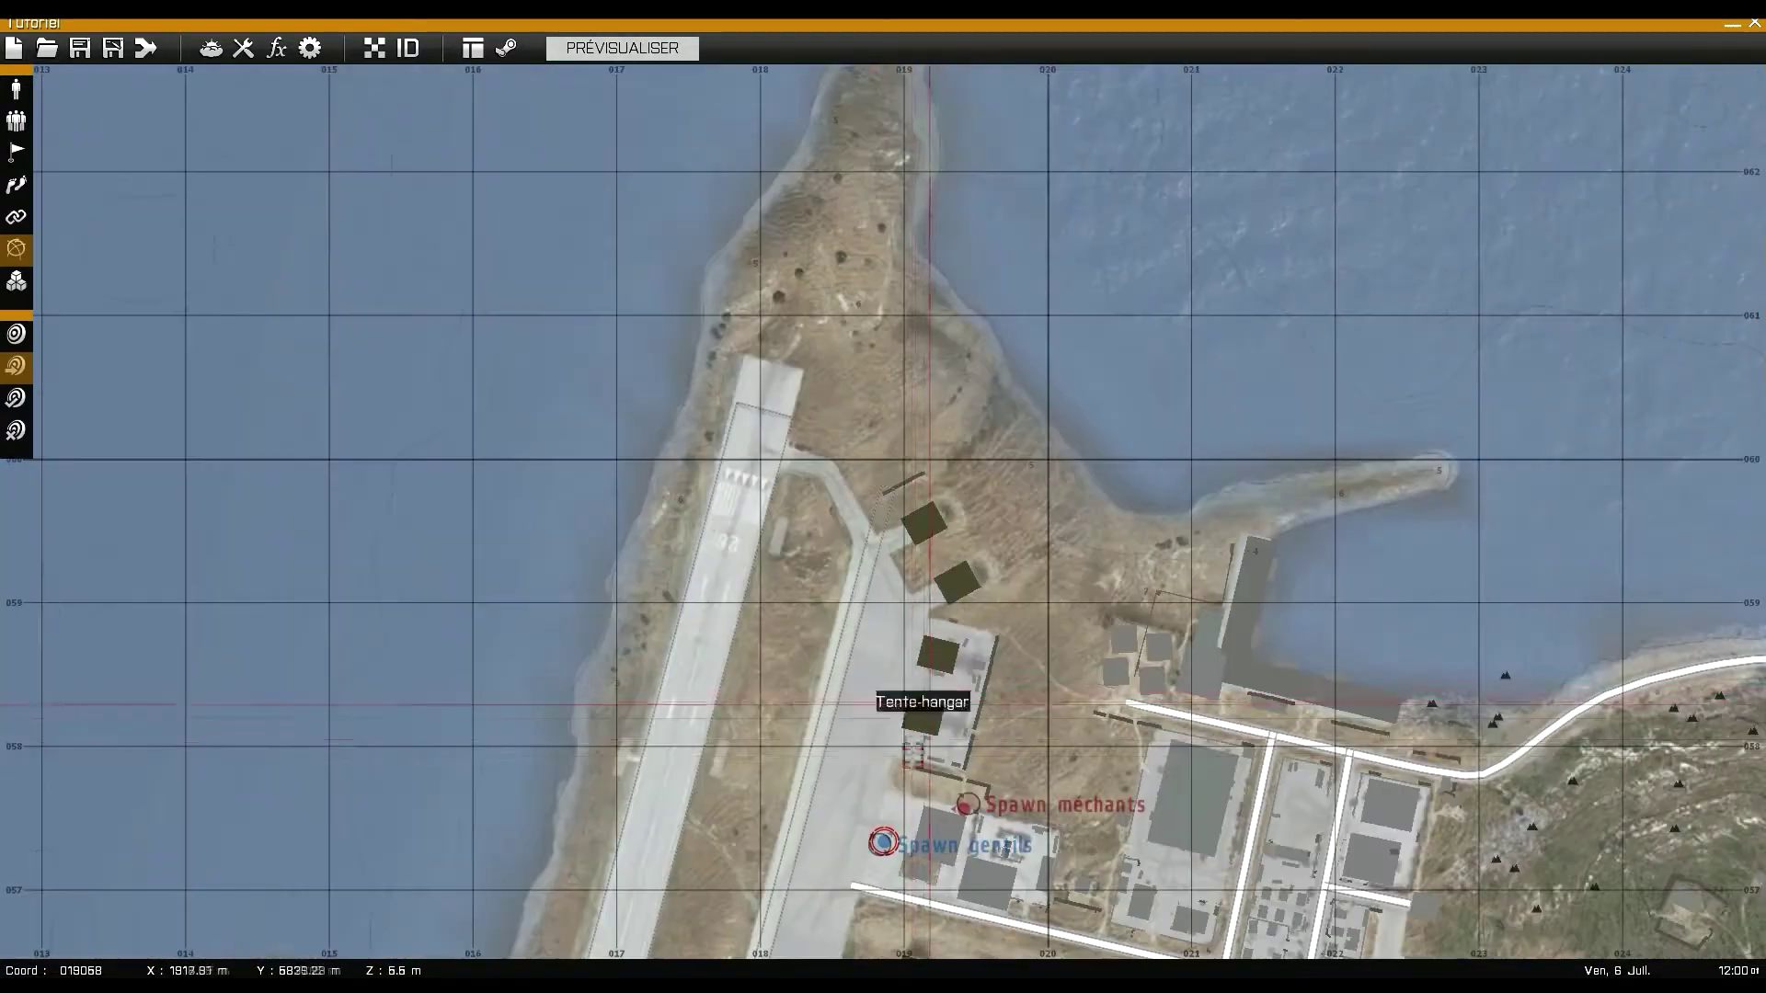
{"action": "right_click_drag", "start_coordinate": [934, 805], "coordinate": [989, 589]}
{"action": "scroll", "coordinate": [989, 589], "scroll_direction": "down", "scroll_amount": 3}
{"action": "right_click_drag", "start_coordinate": [1327, 776], "coordinate": [898, 482]}
{"action": "scroll", "coordinate": [897, 482], "scroll_direction": "down", "scroll_amount": 5}
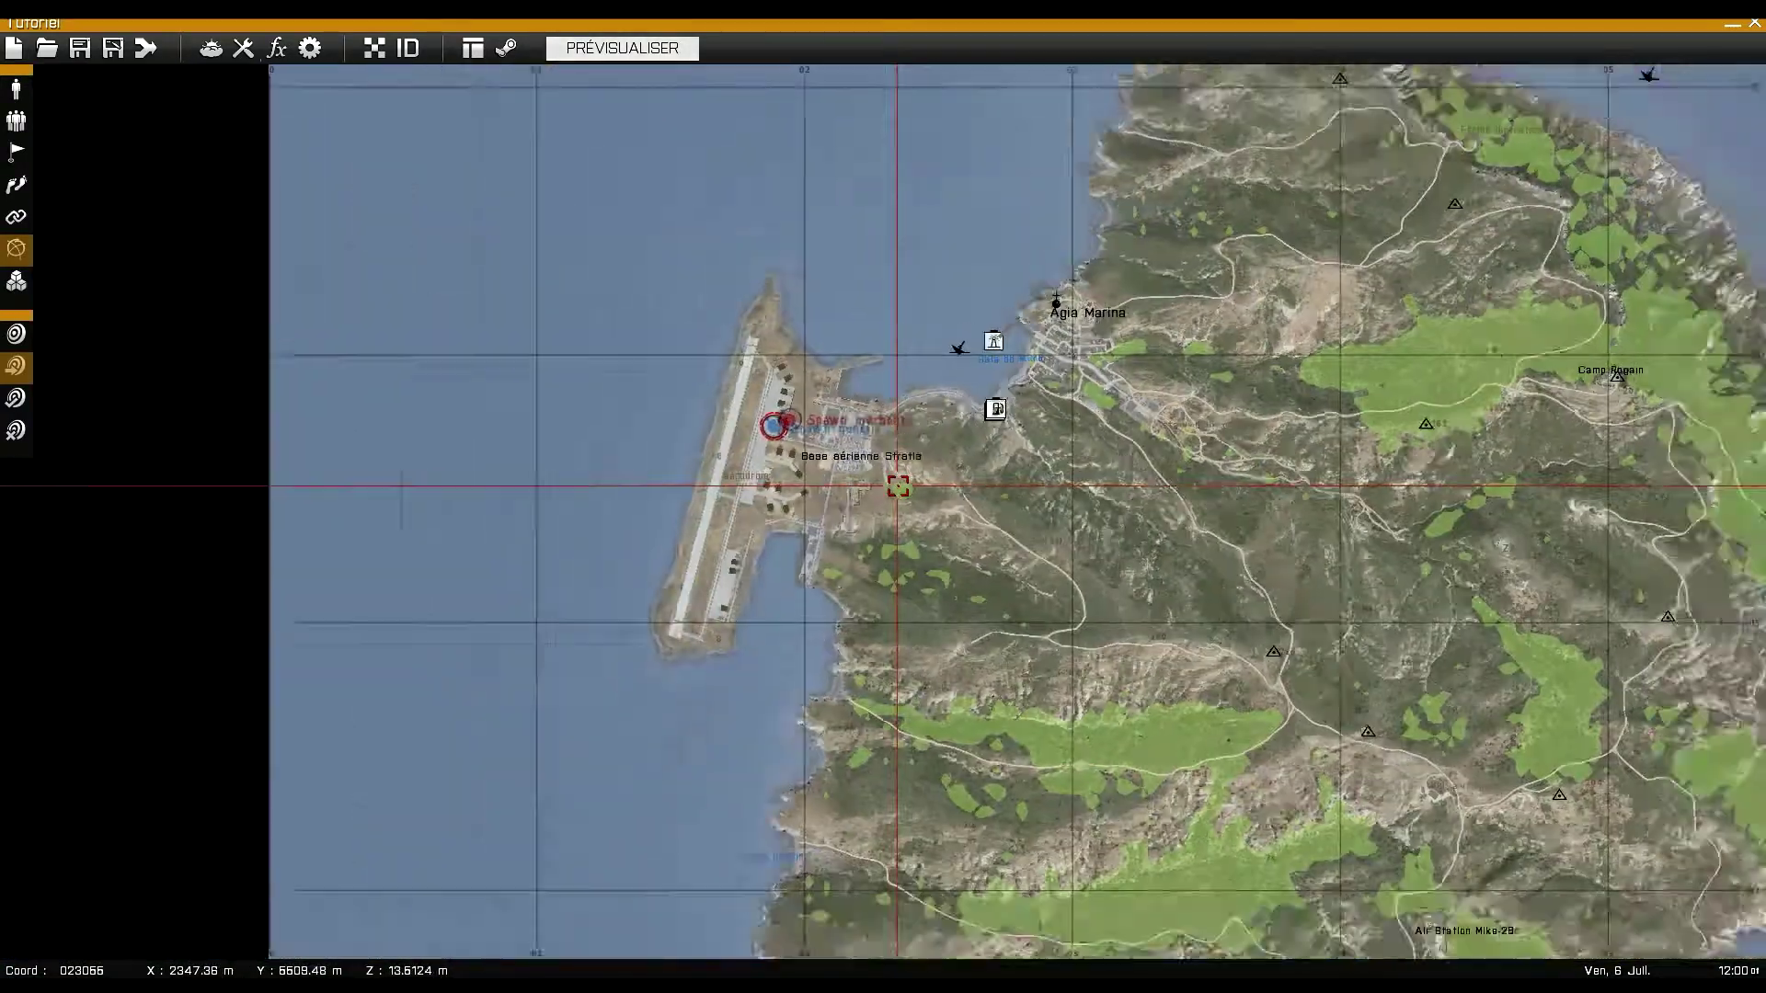
{"action": "scroll", "coordinate": [331, 358], "scroll_direction": "up", "scroll_amount": 8}
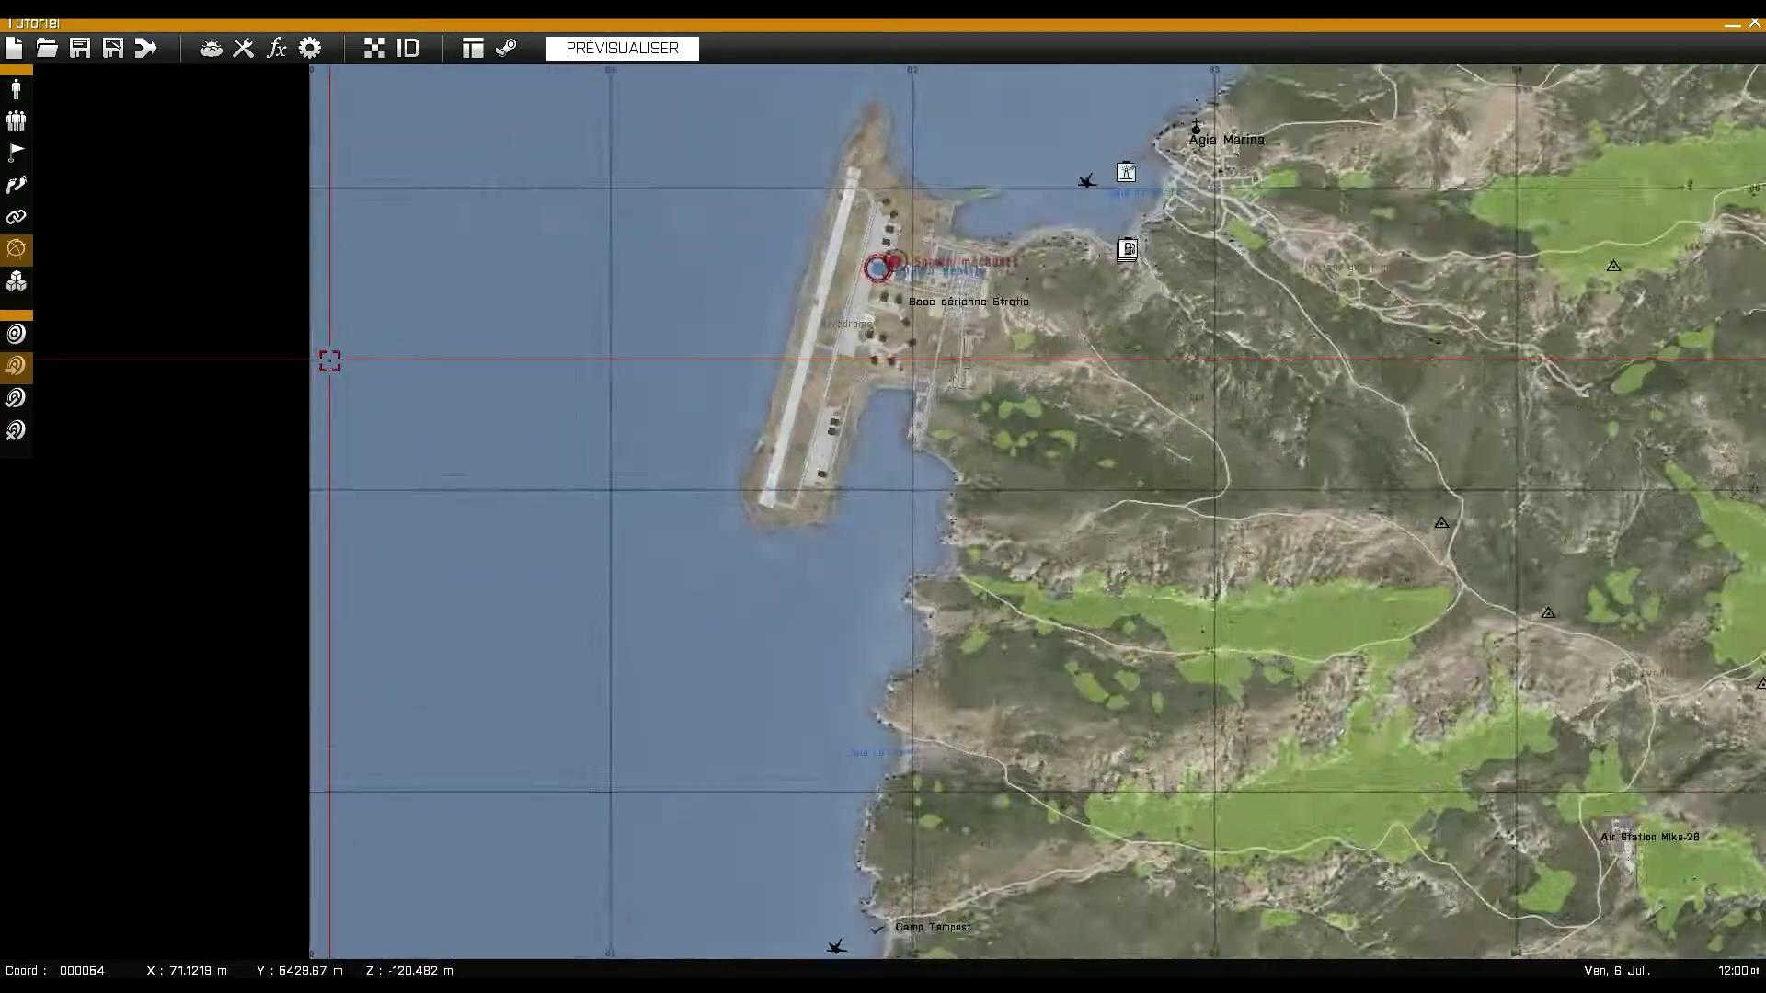
{"action": "scroll", "coordinate": [800, 643], "scroll_direction": "down", "scroll_amount": 3}
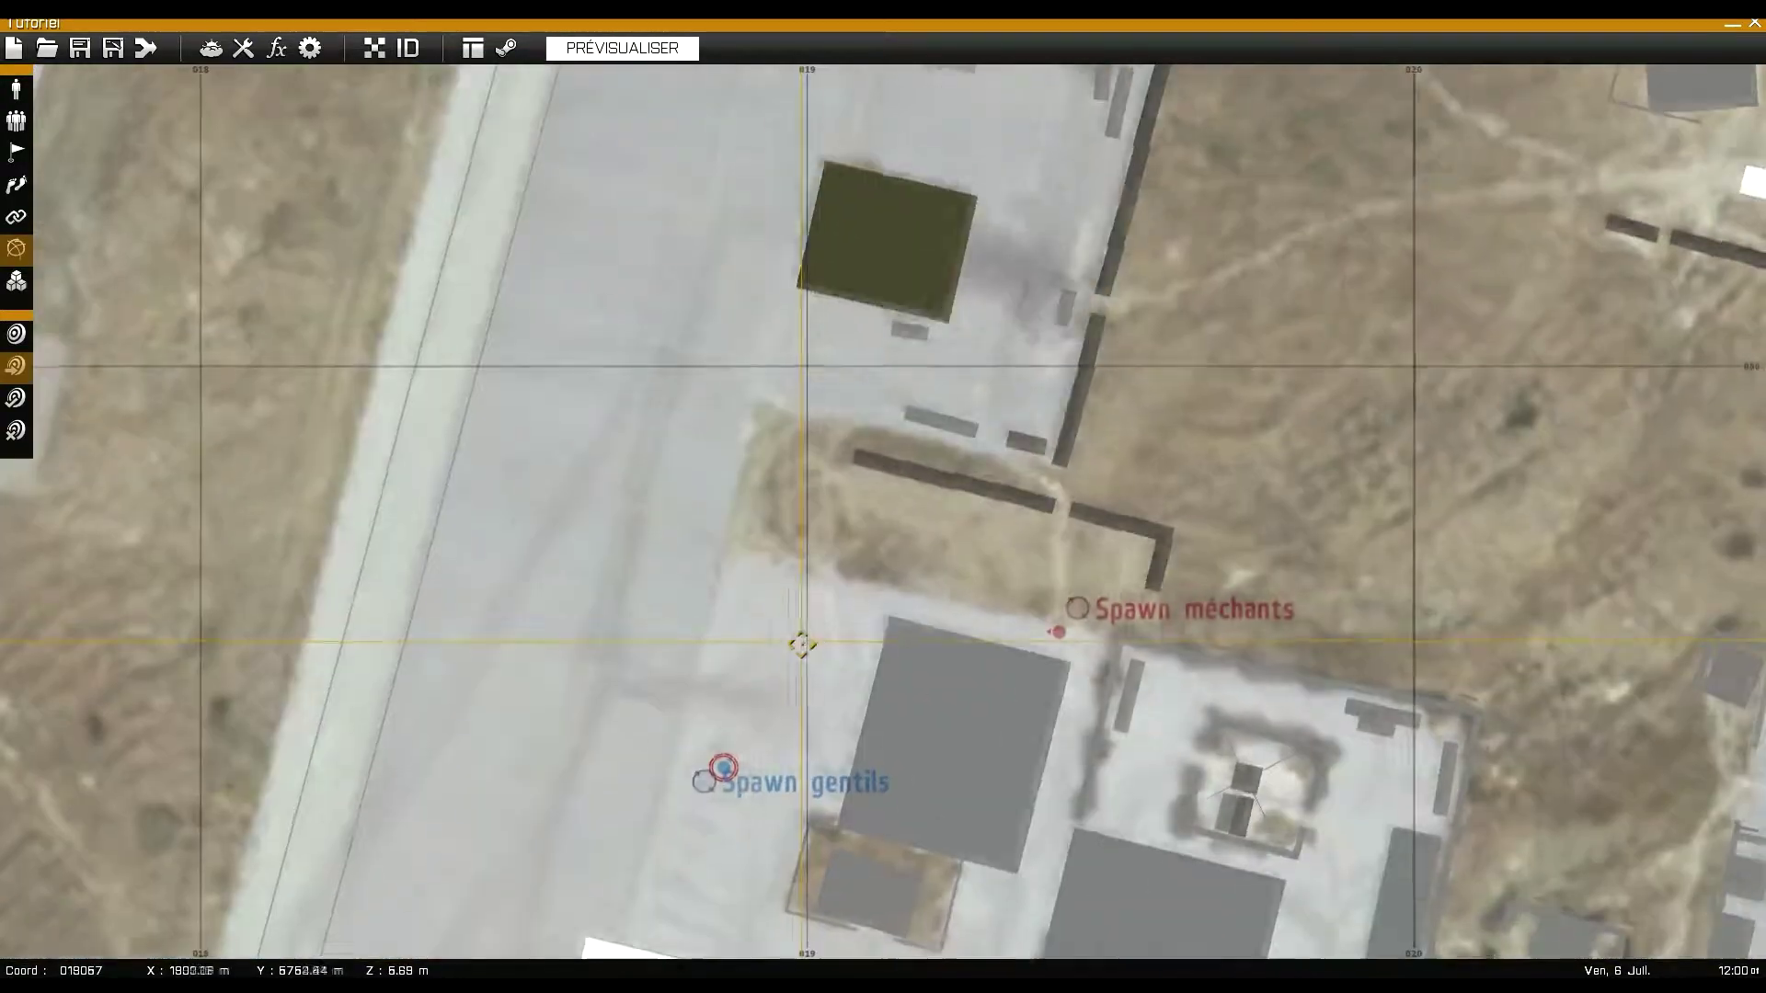
{"action": "scroll", "coordinate": [821, 936], "scroll_direction": "up", "scroll_amount": 6}
{"action": "scroll", "coordinate": [821, 936], "scroll_direction": "down", "scroll_amount": 3}
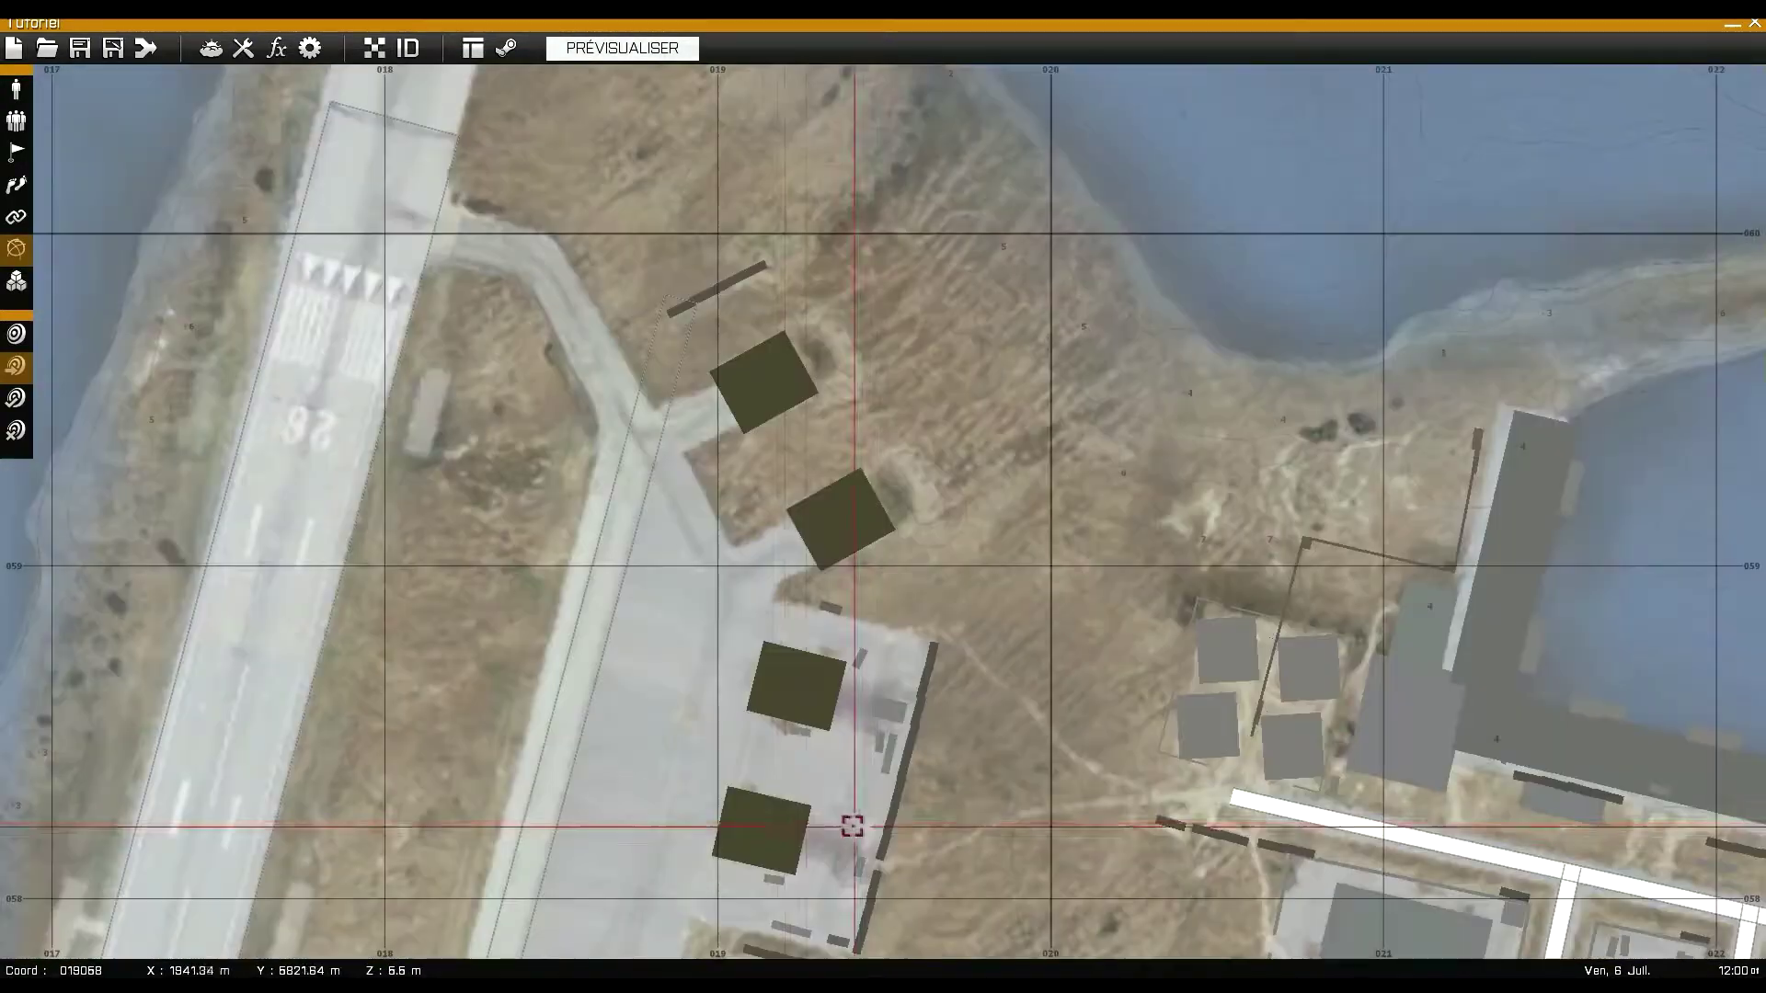
{"action": "scroll", "coordinate": [713, 515], "scroll_direction": "up", "scroll_amount": 6}
{"action": "scroll", "coordinate": [724, 443], "scroll_direction": "up", "scroll_amount": 2}
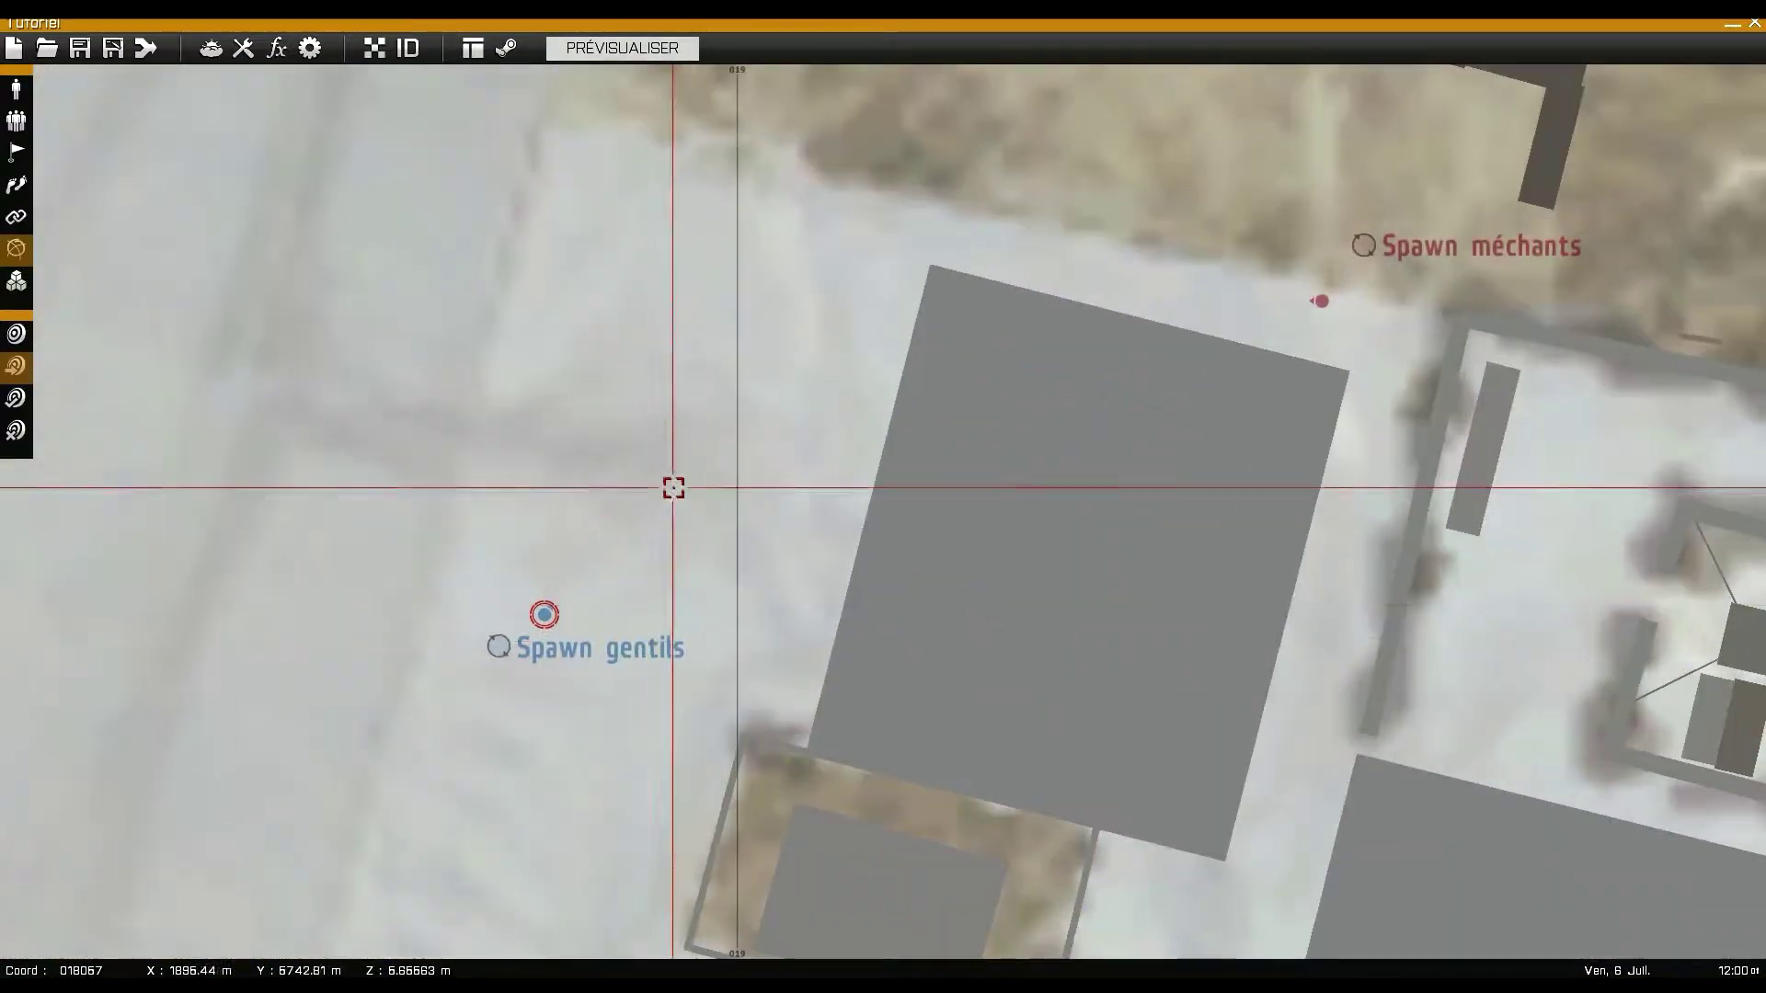
{"action": "right_click_drag", "start_coordinate": [671, 542], "coordinate": [547, 570]}
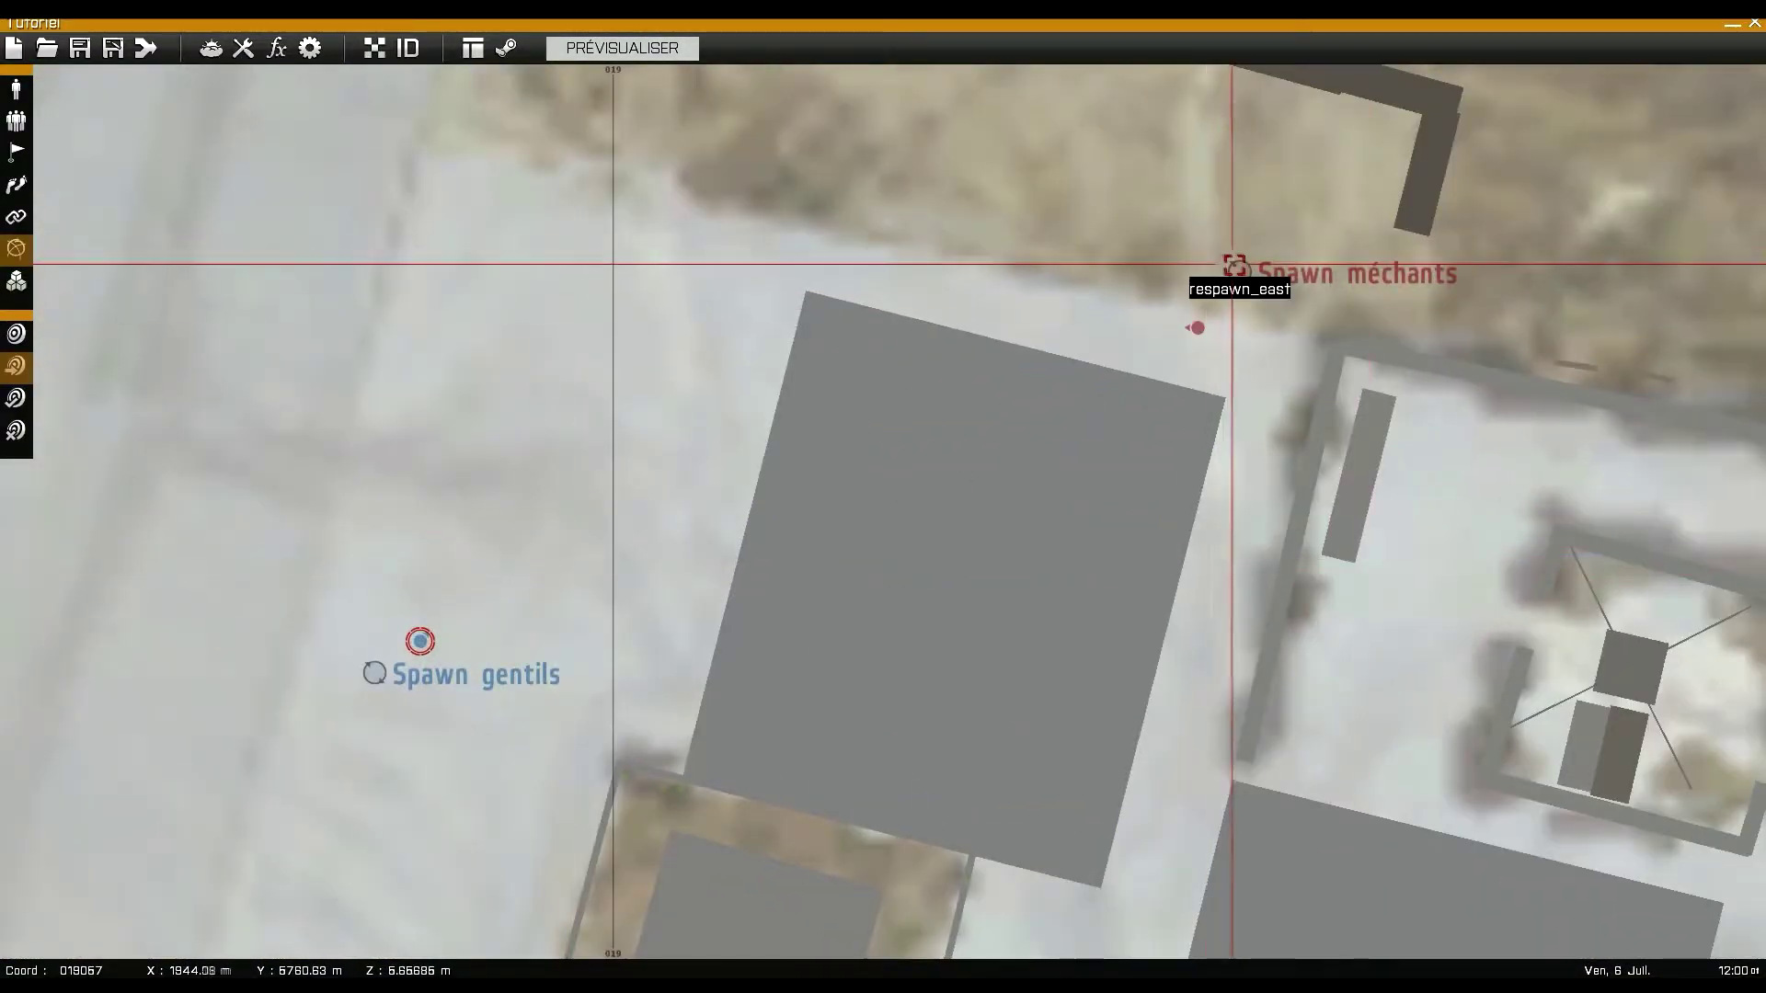
{"action": "scroll", "coordinate": [1011, 460], "scroll_direction": "down", "scroll_amount": 4}
{"action": "scroll", "coordinate": [607, 644], "scroll_direction": "up", "scroll_amount": 5}
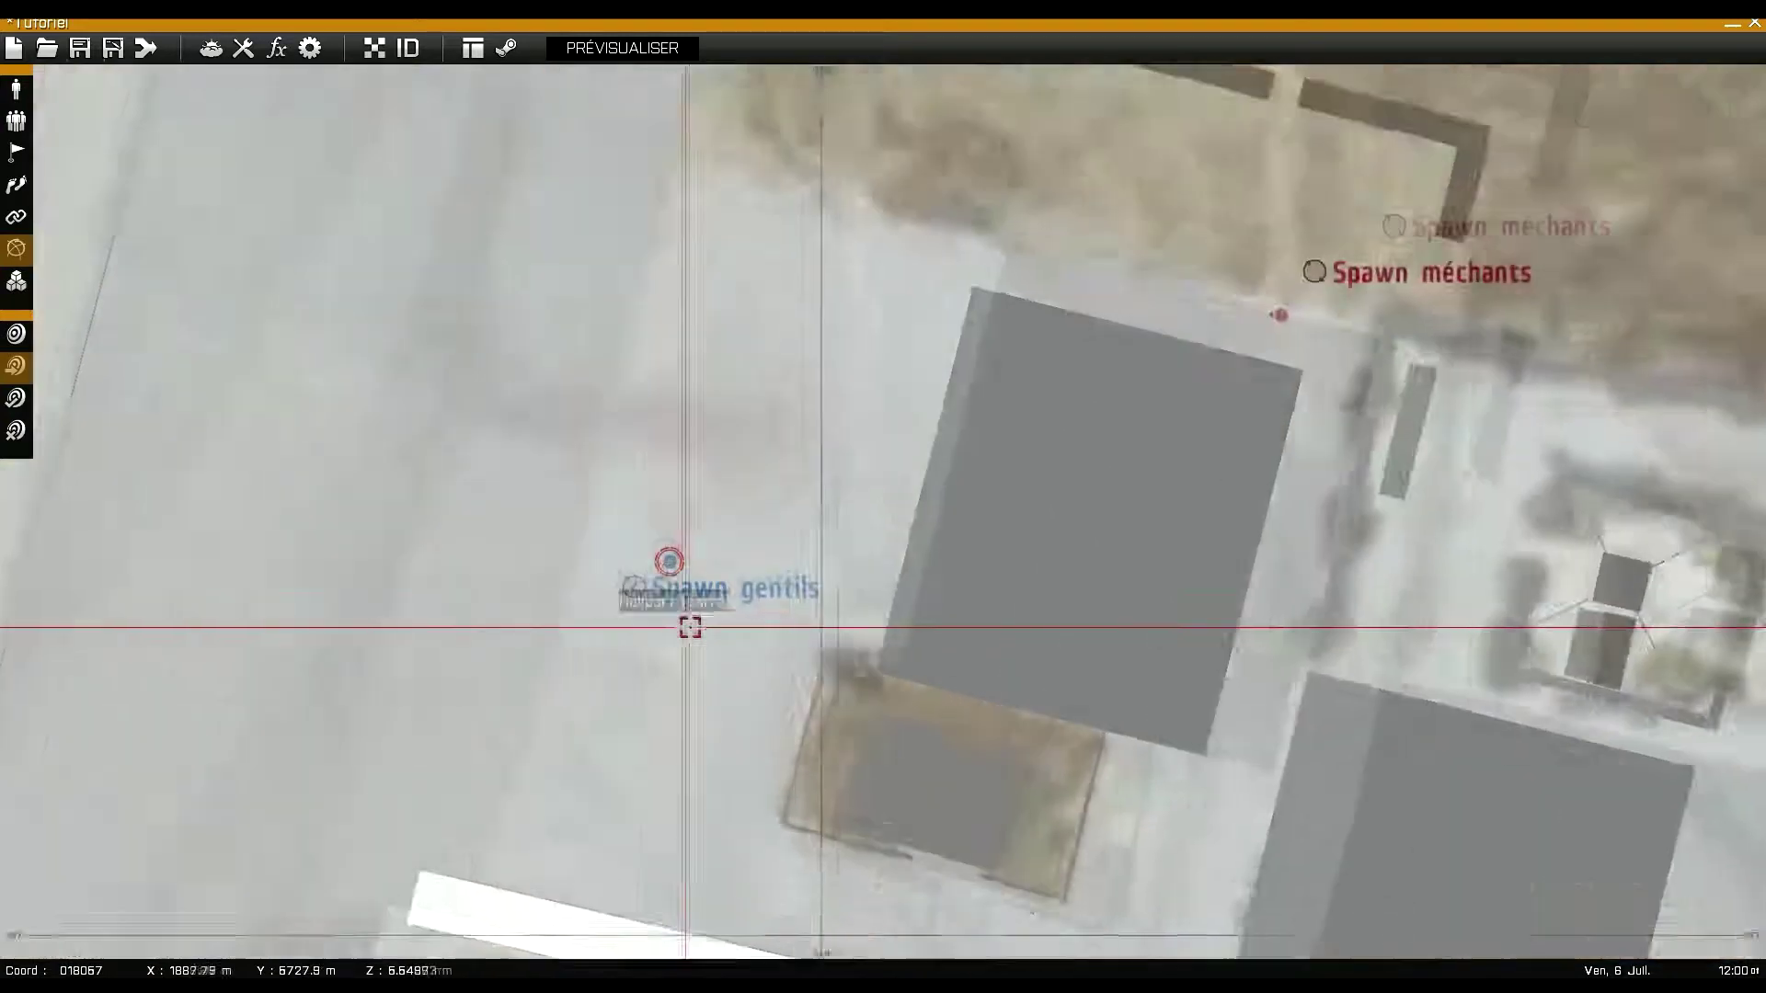
{"action": "scroll", "coordinate": [704, 498], "scroll_direction": "up", "scroll_amount": 2}
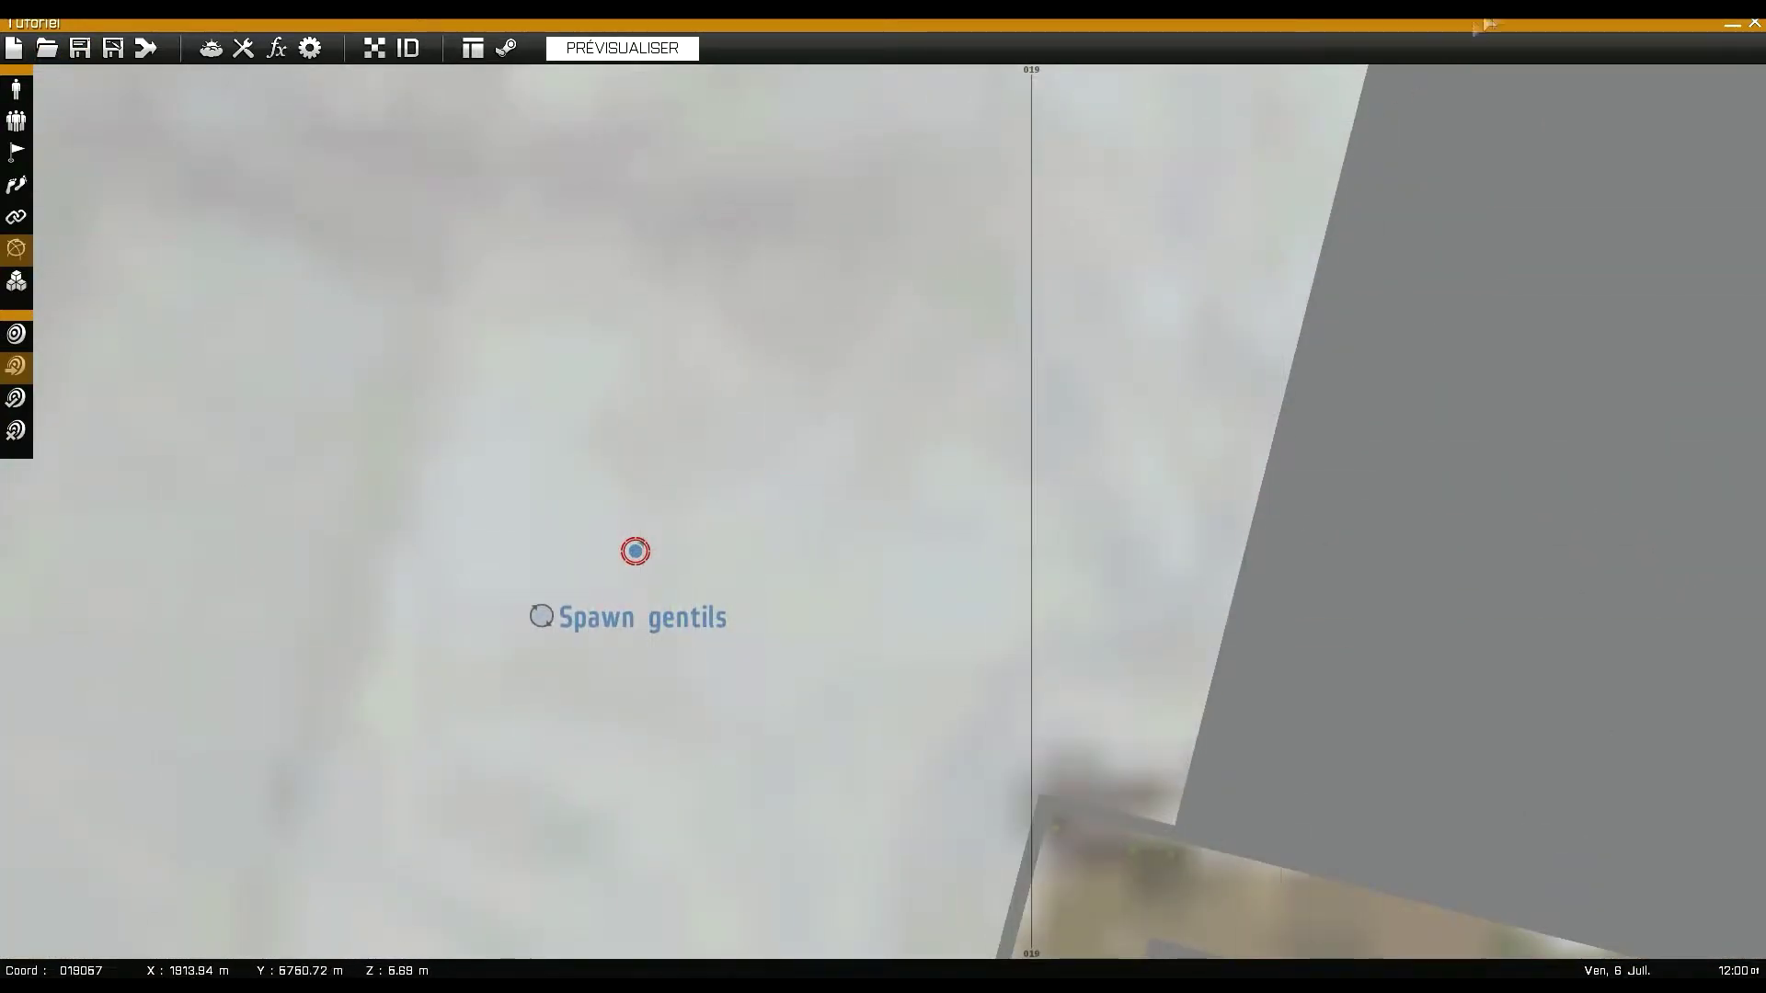
Exit the mission editor and open the Windows Documents library
{"action": "left_click", "coordinate": [1757, 29]}
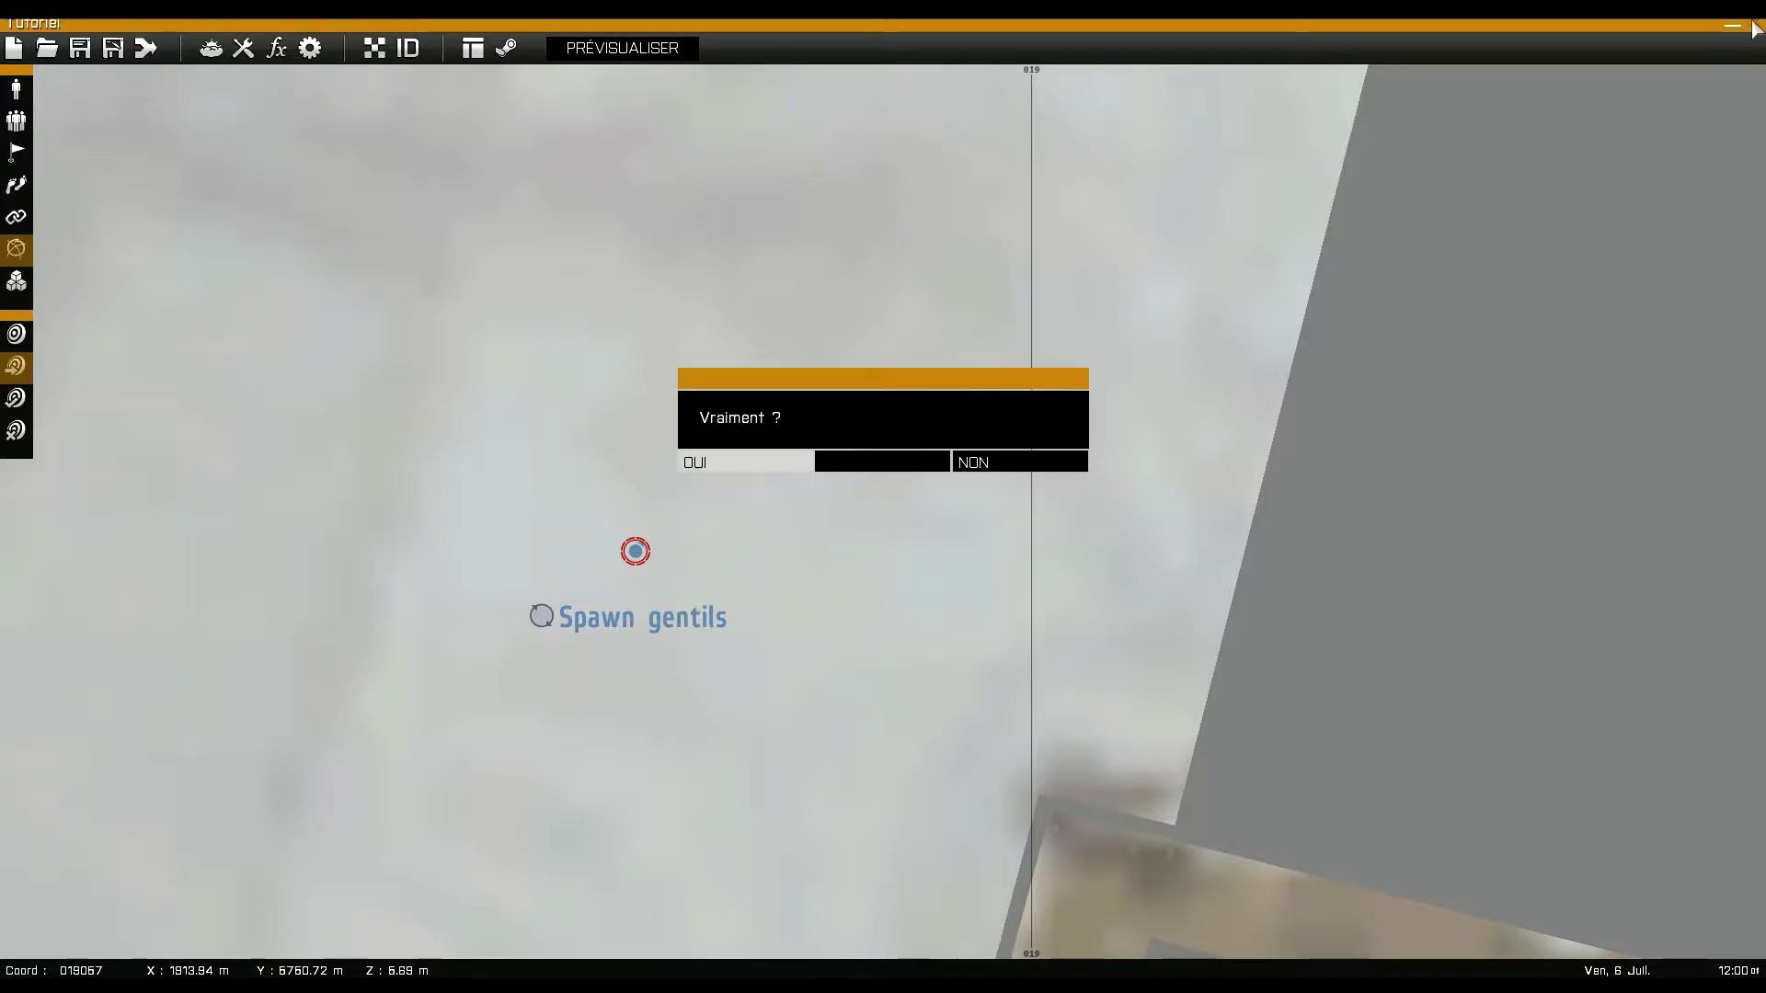
{"action": "left_click", "coordinate": [729, 465]}
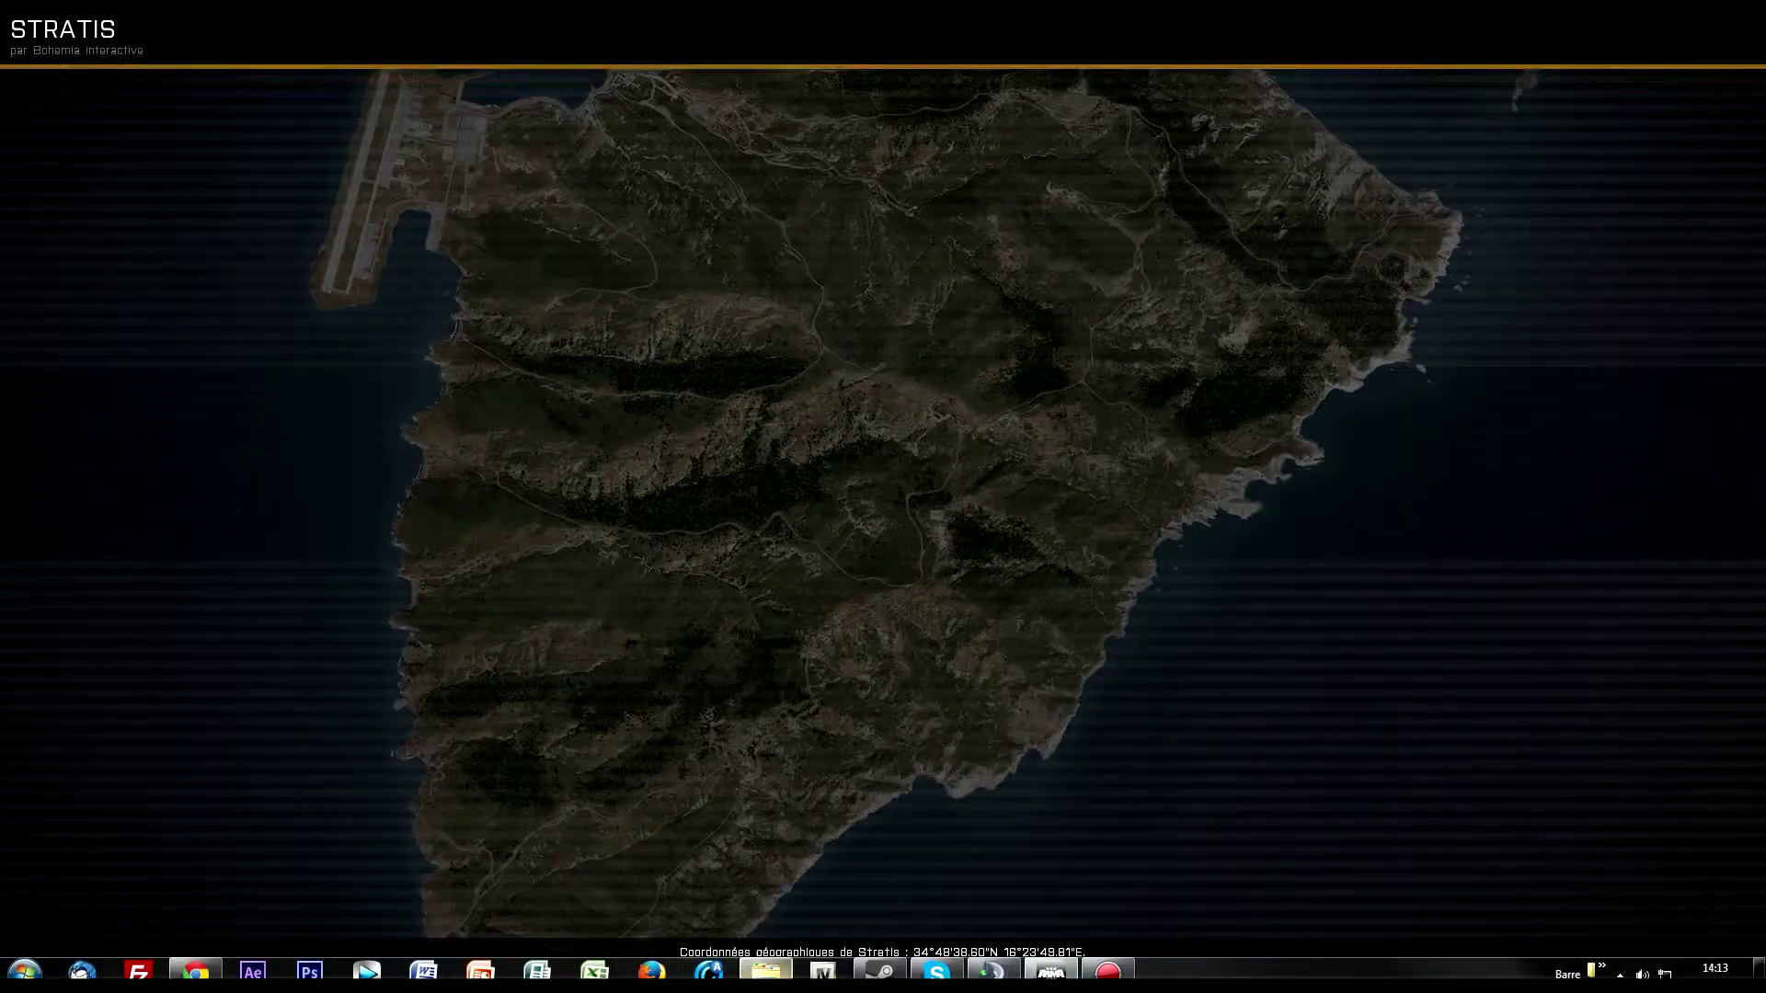
{"action": "key", "text": "super"}
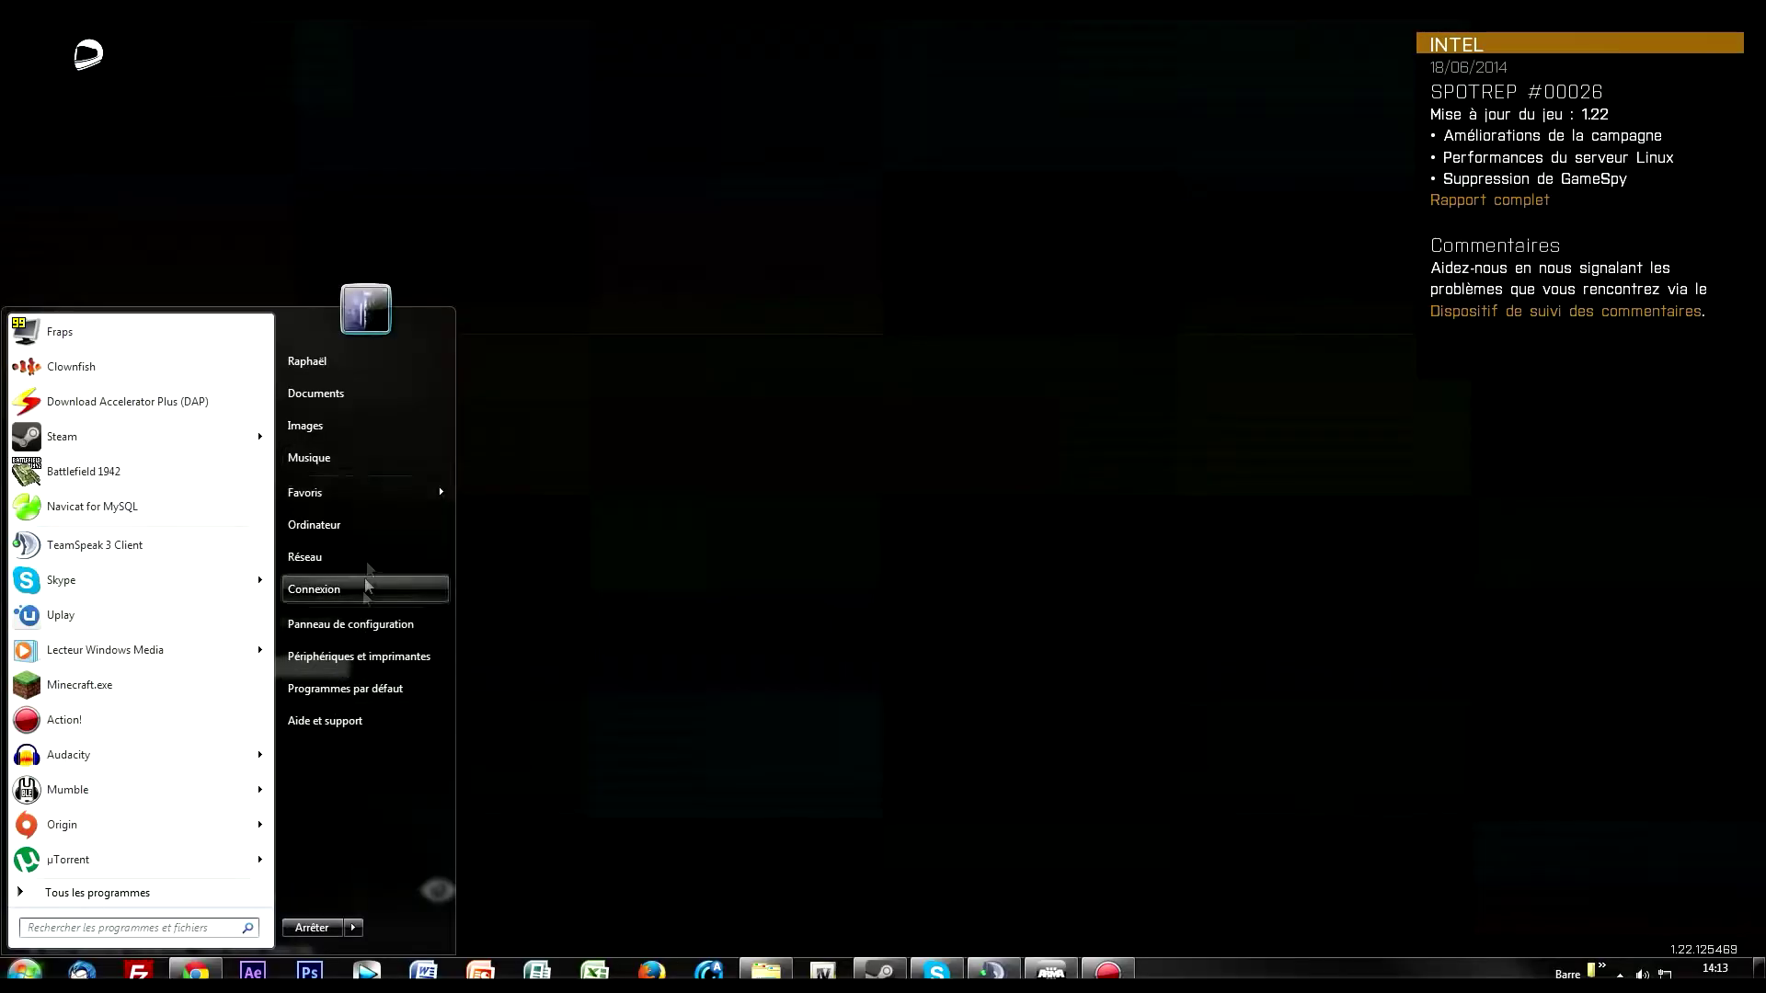
{"action": "left_click", "coordinate": [358, 401]}
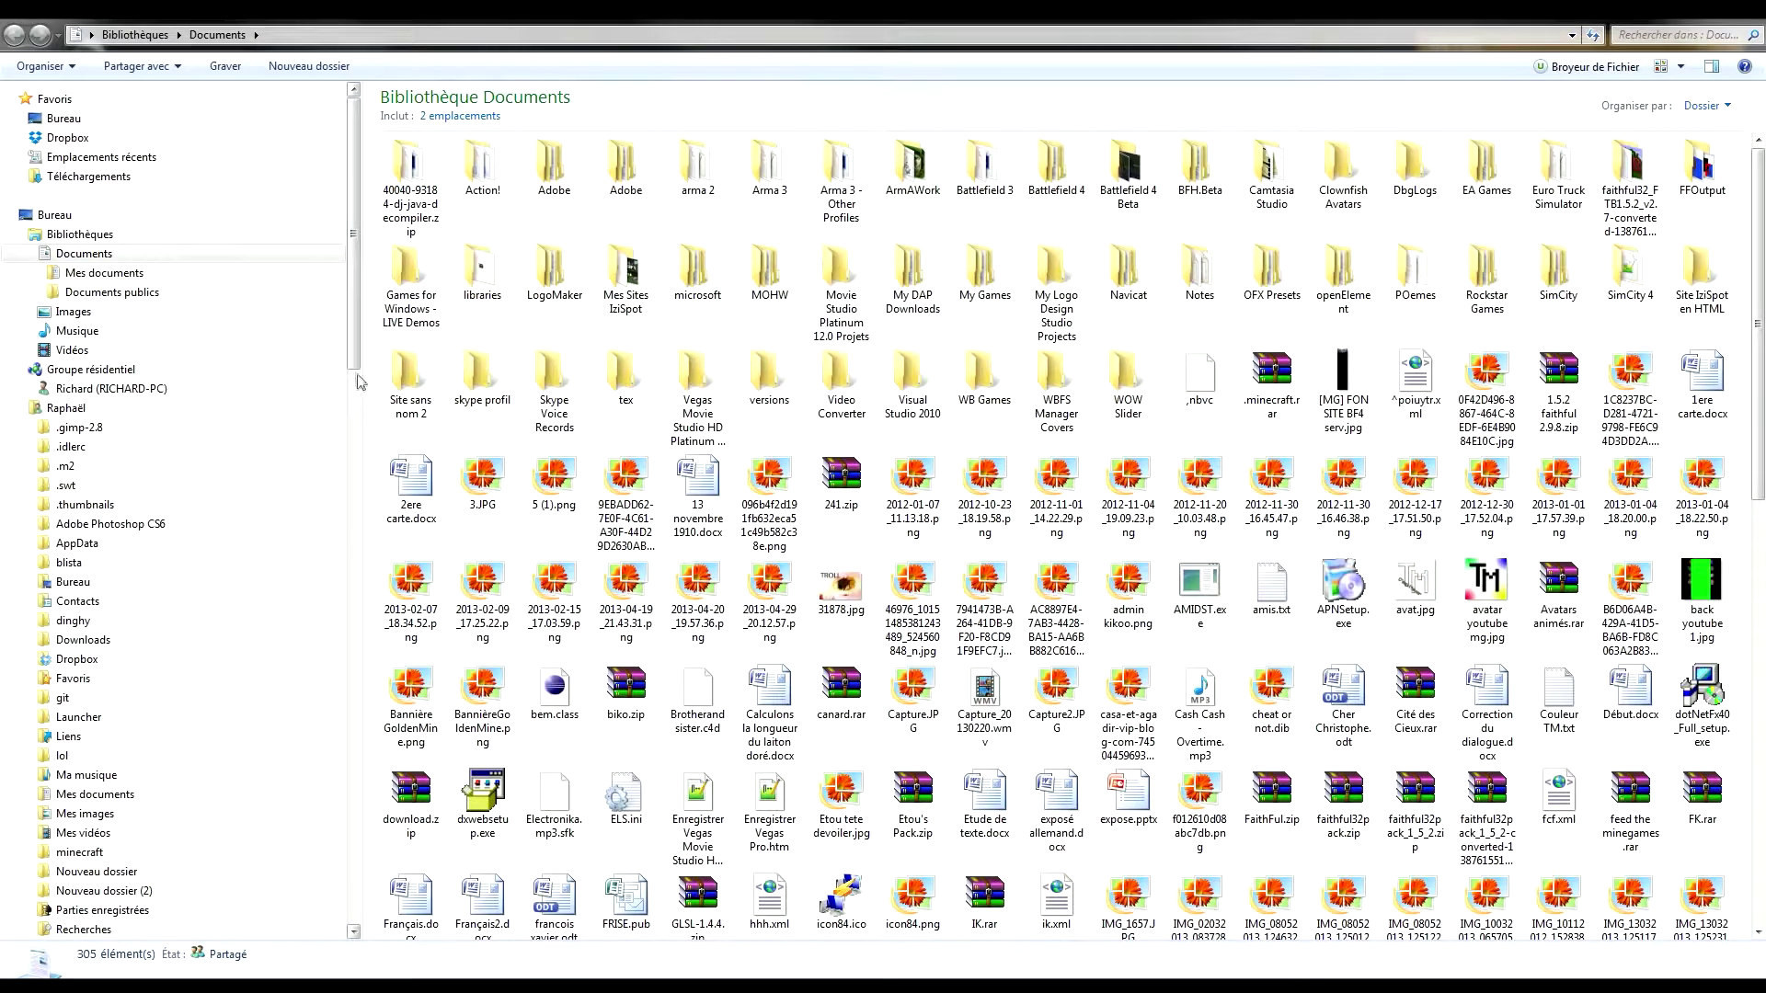
Open the Tutoriel.Stratis folder in the player profile's missions folder under Arma 3 - Other Profiles
{"action": "double_click", "coordinate": [839, 164]}
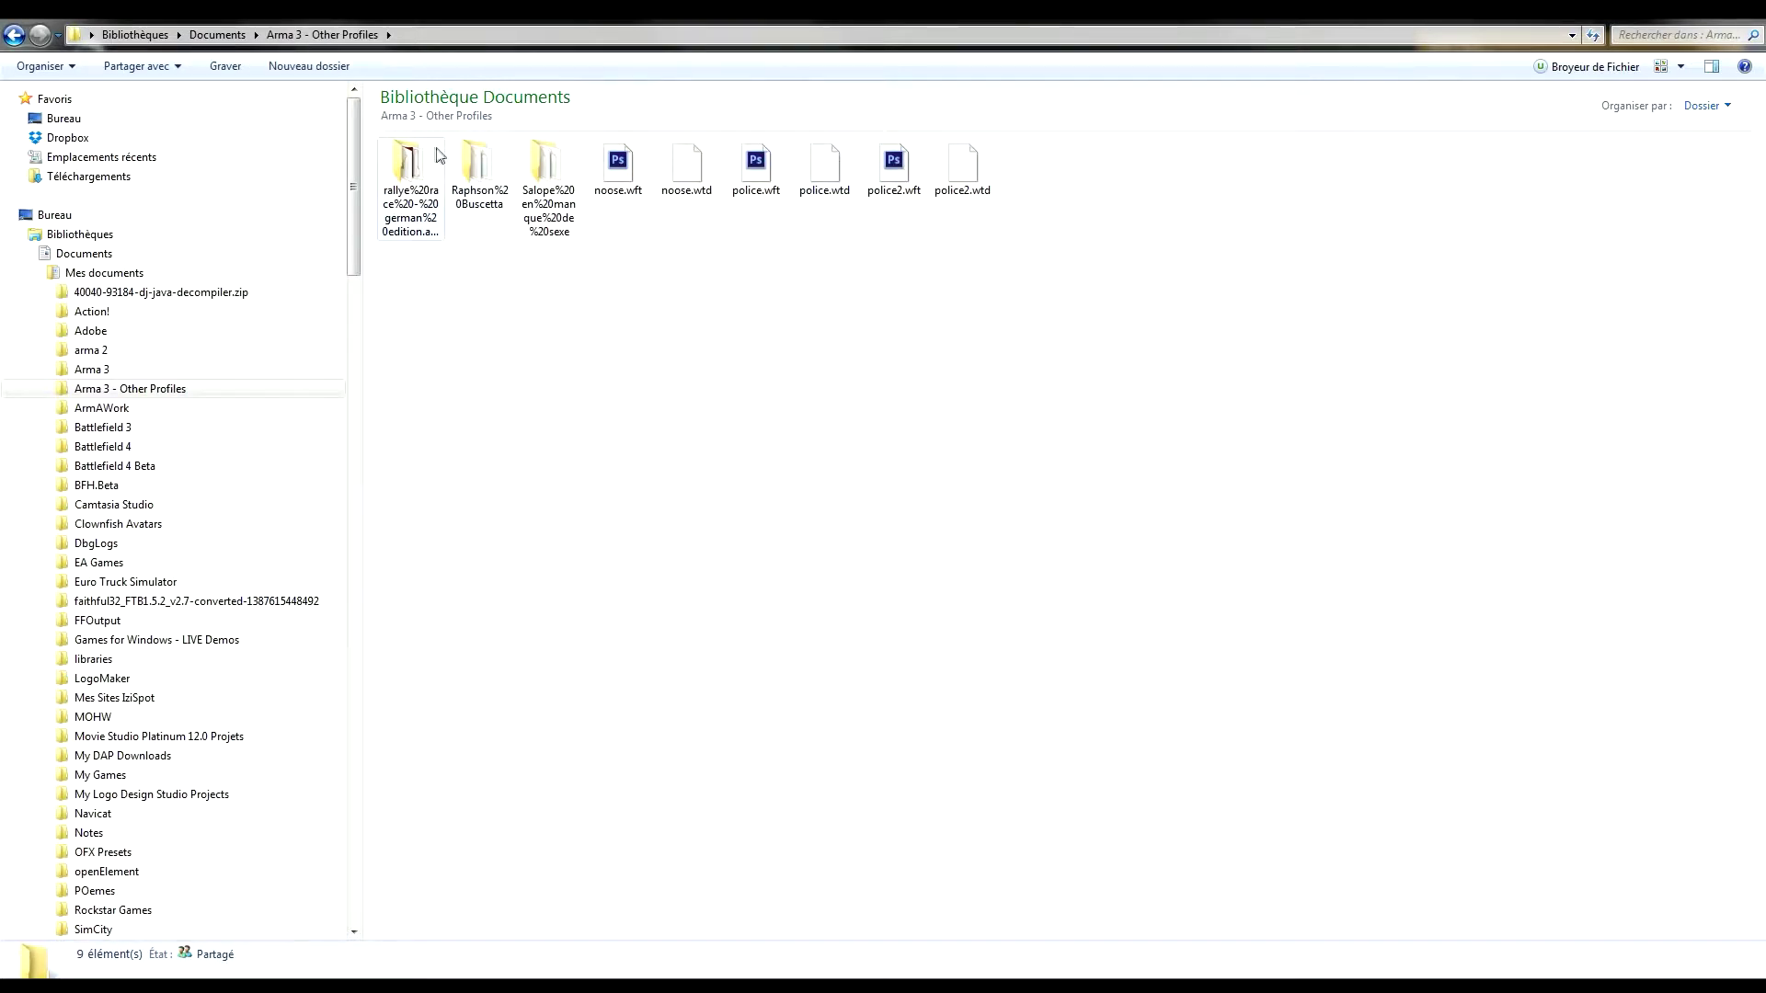
{"action": "double_click", "coordinate": [504, 156]}
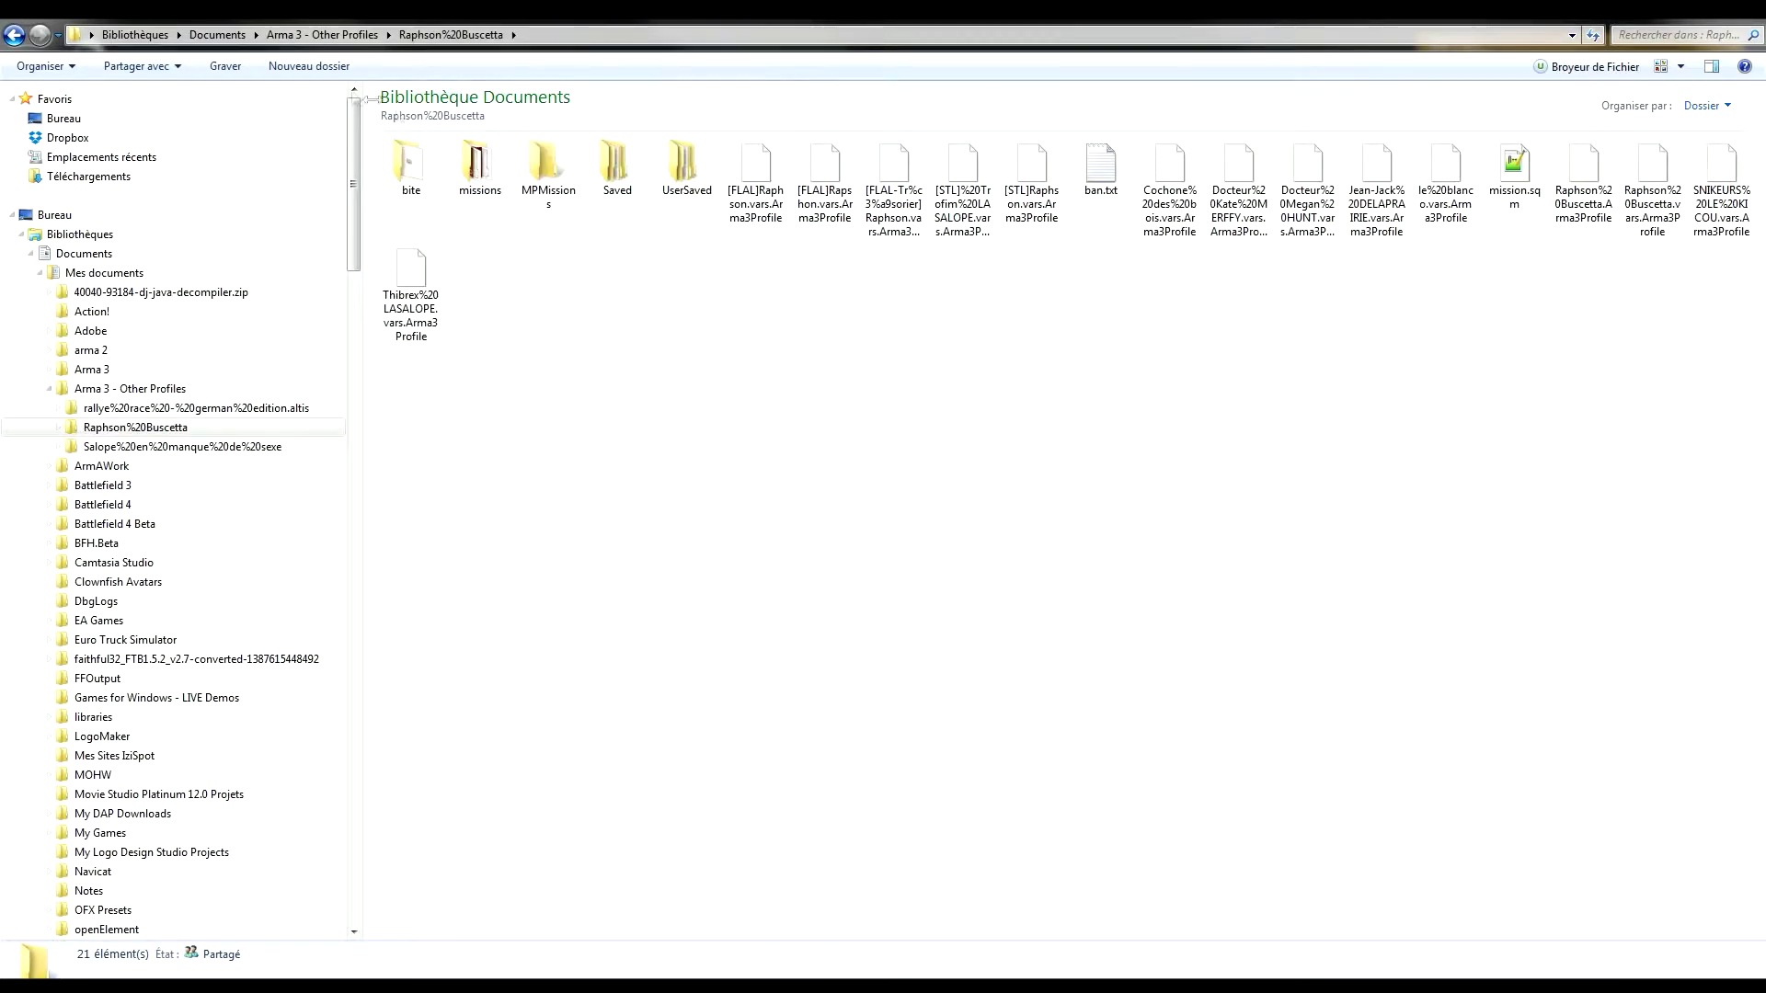
{"action": "double_click", "coordinate": [477, 158]}
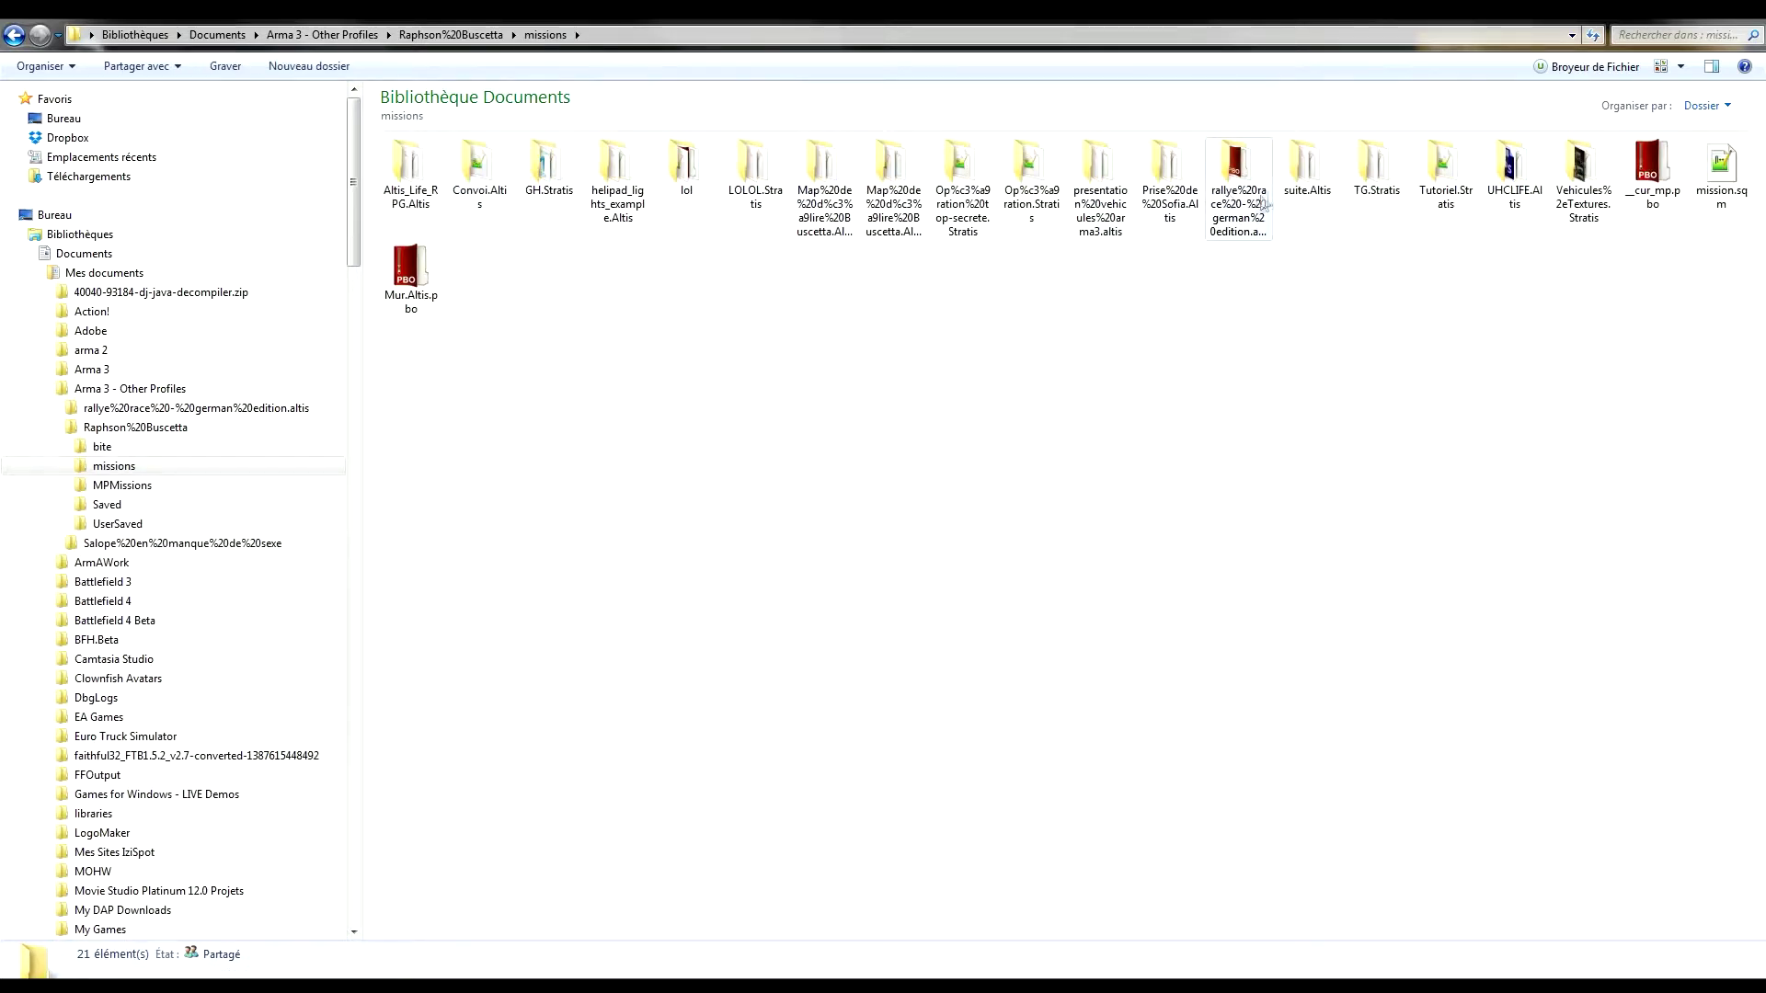
{"action": "left_click", "coordinate": [1441, 175]}
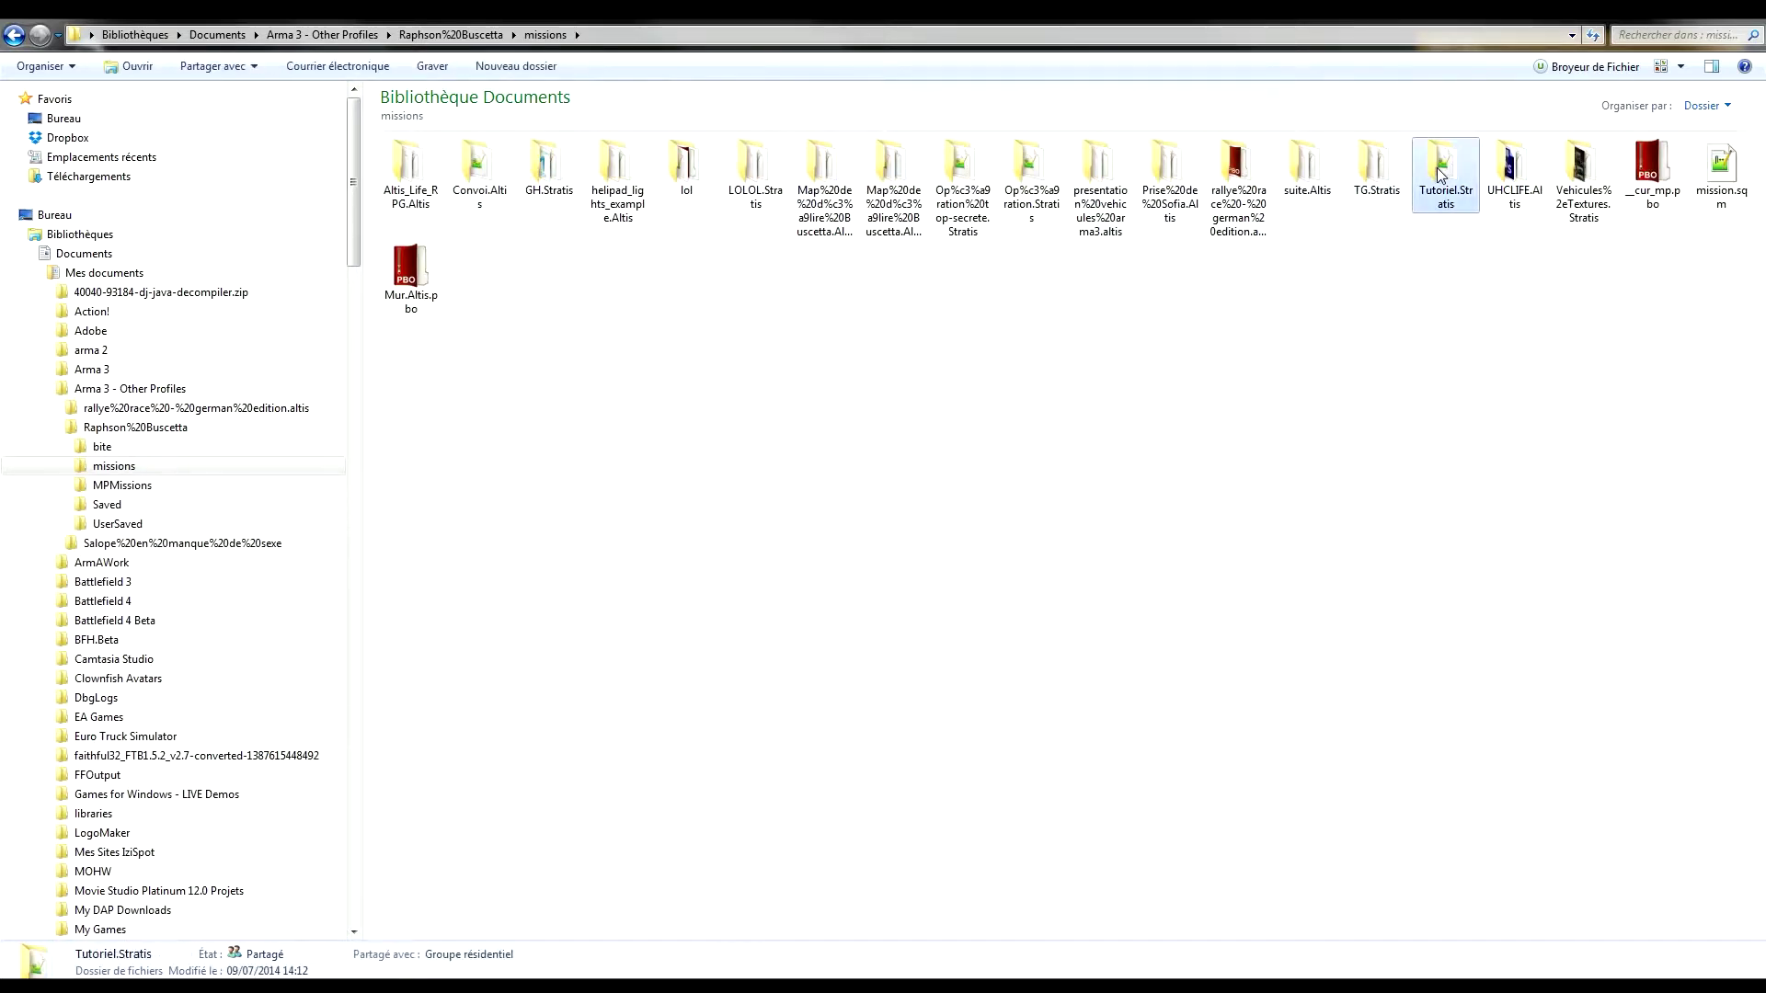
{"action": "double_click", "coordinate": [1432, 198]}
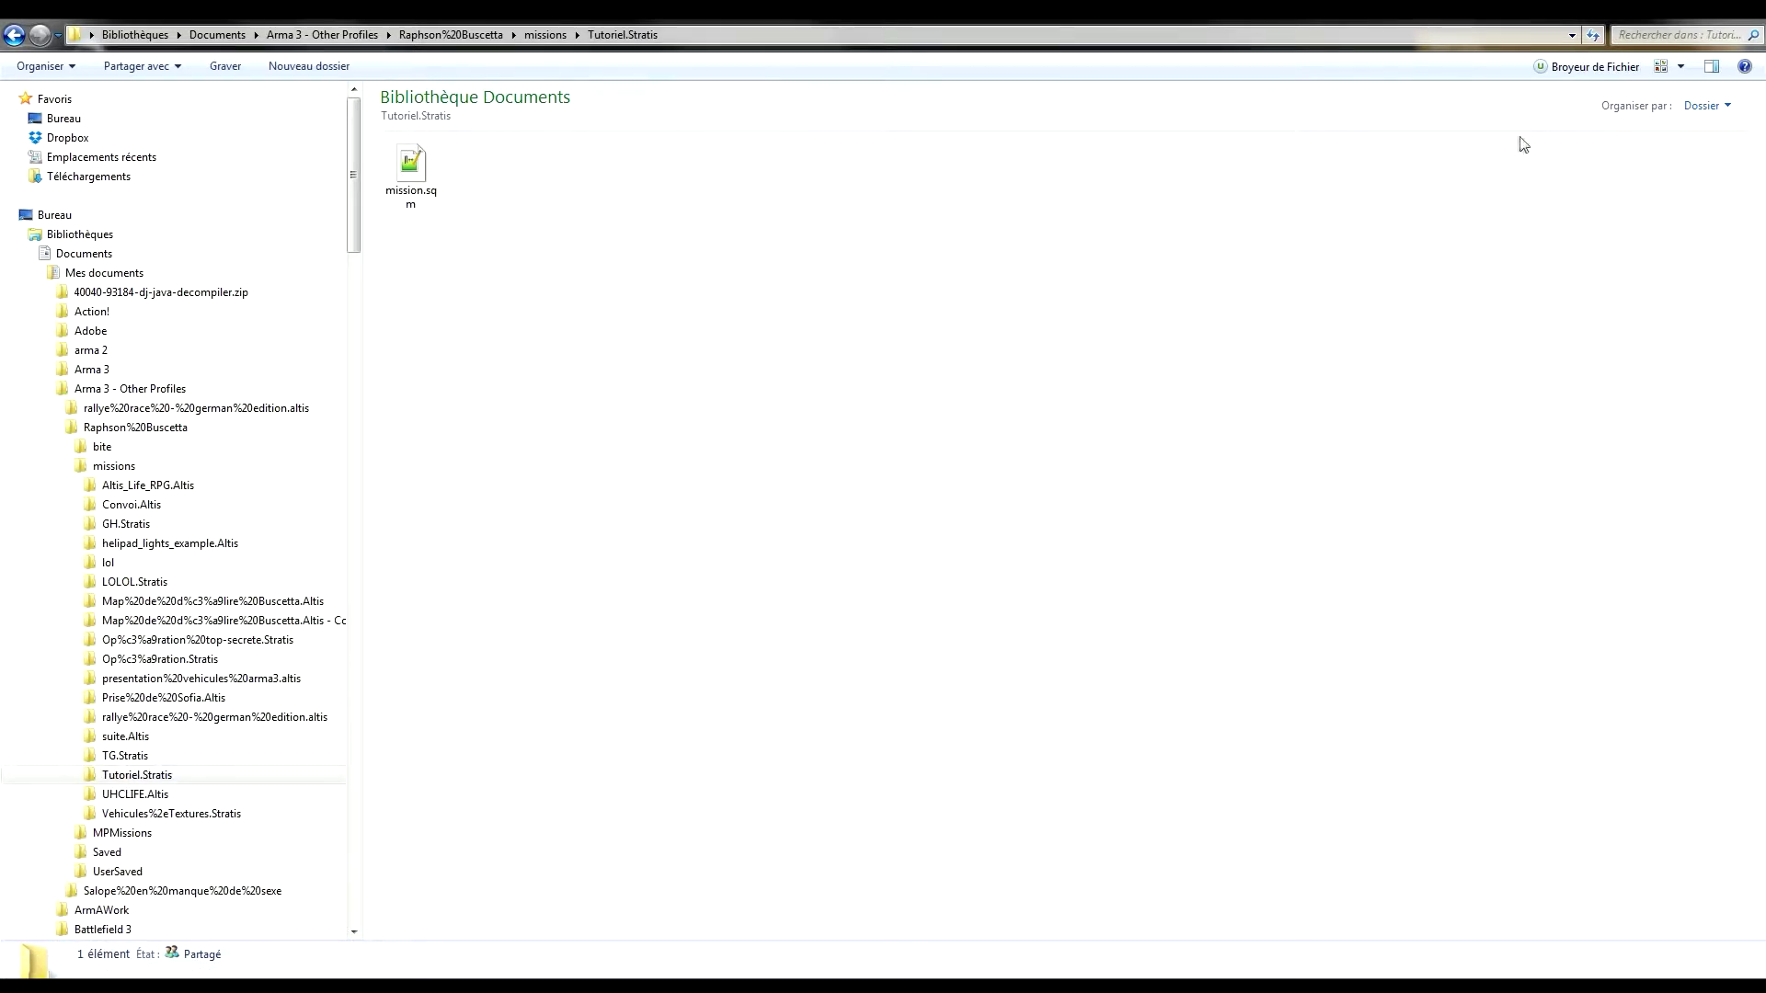
Create a new text document named description.txt next to mission.sqm in the Tutoriel.Stratis folder
{"action": "left_click", "coordinate": [434, 188]}
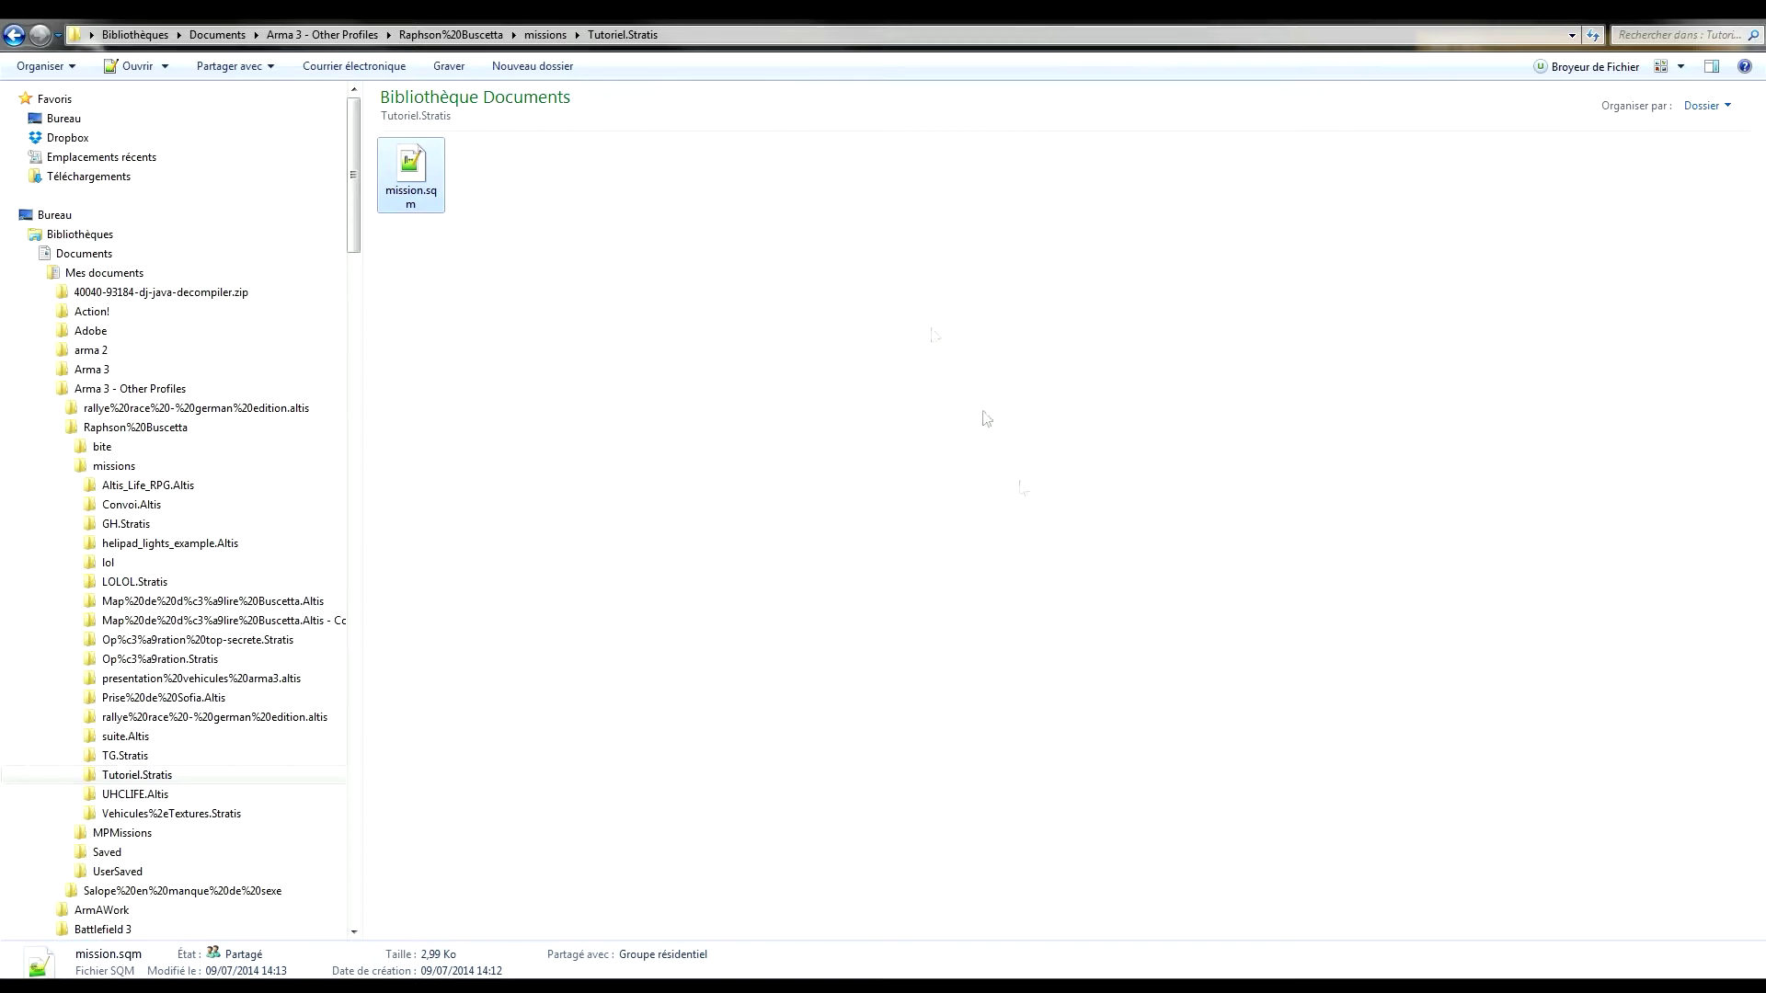
{"action": "left_click", "coordinate": [603, 276]}
{"action": "right_click", "coordinate": [616, 231]}
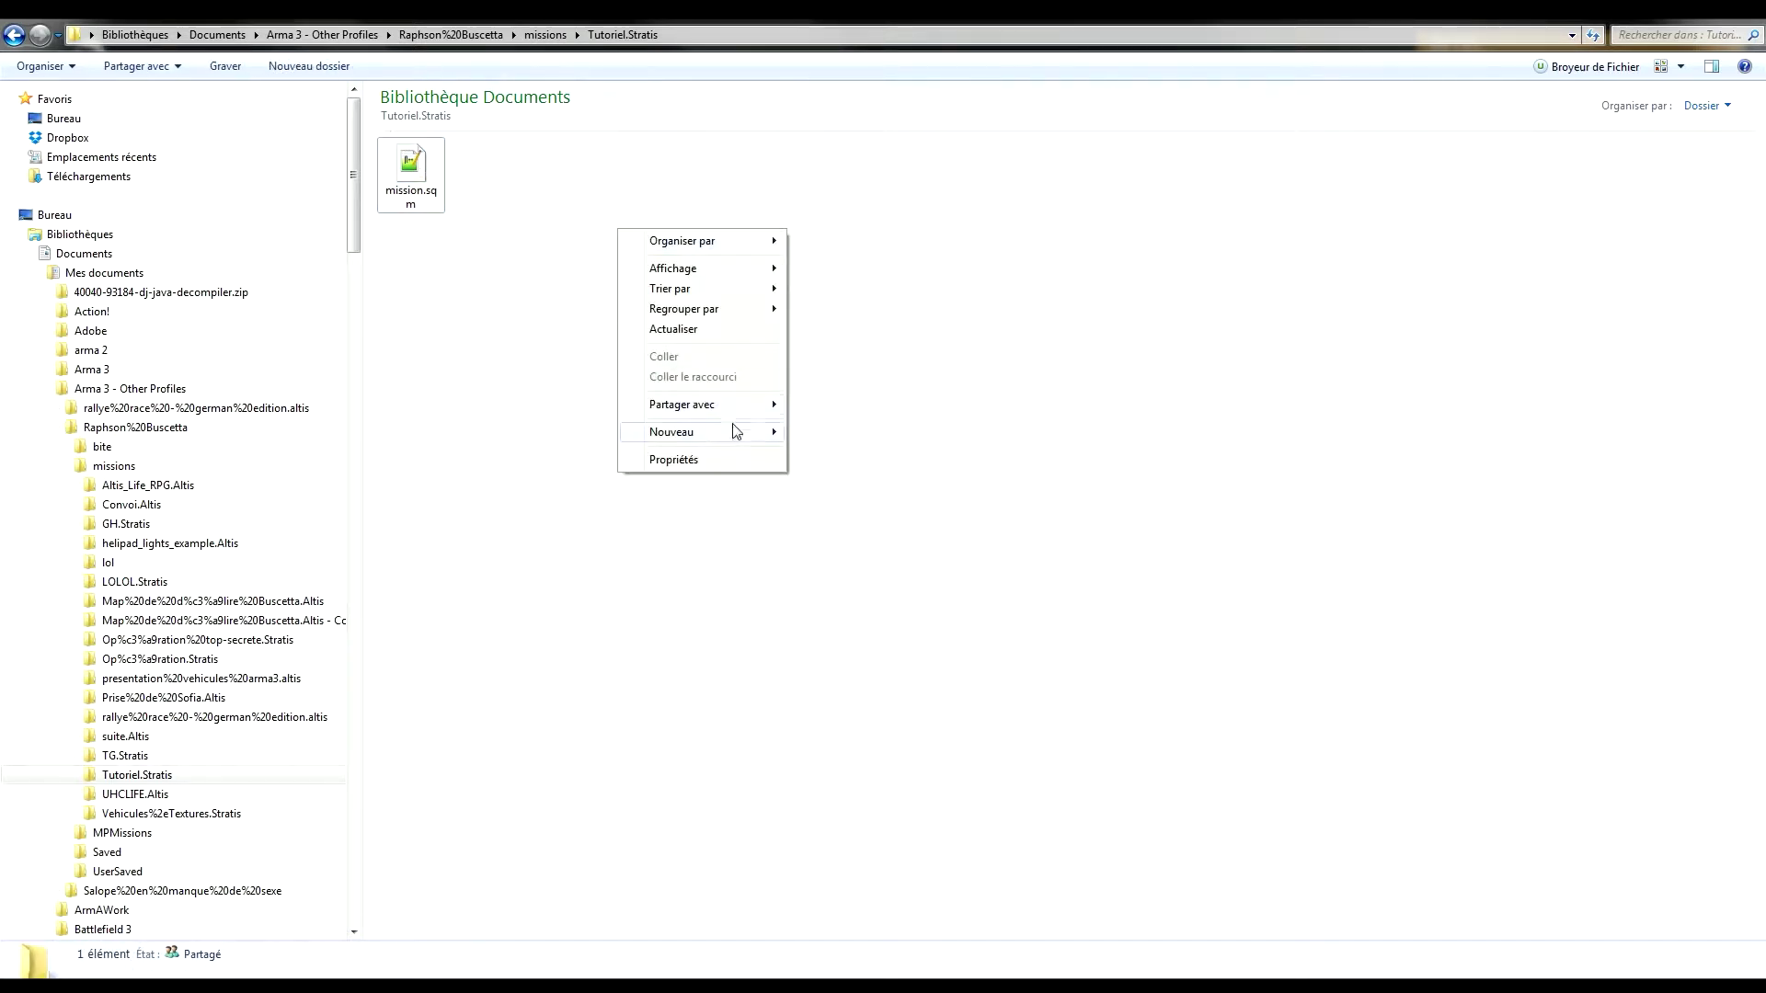
{"action": "mouse_move", "coordinate": [748, 440]}
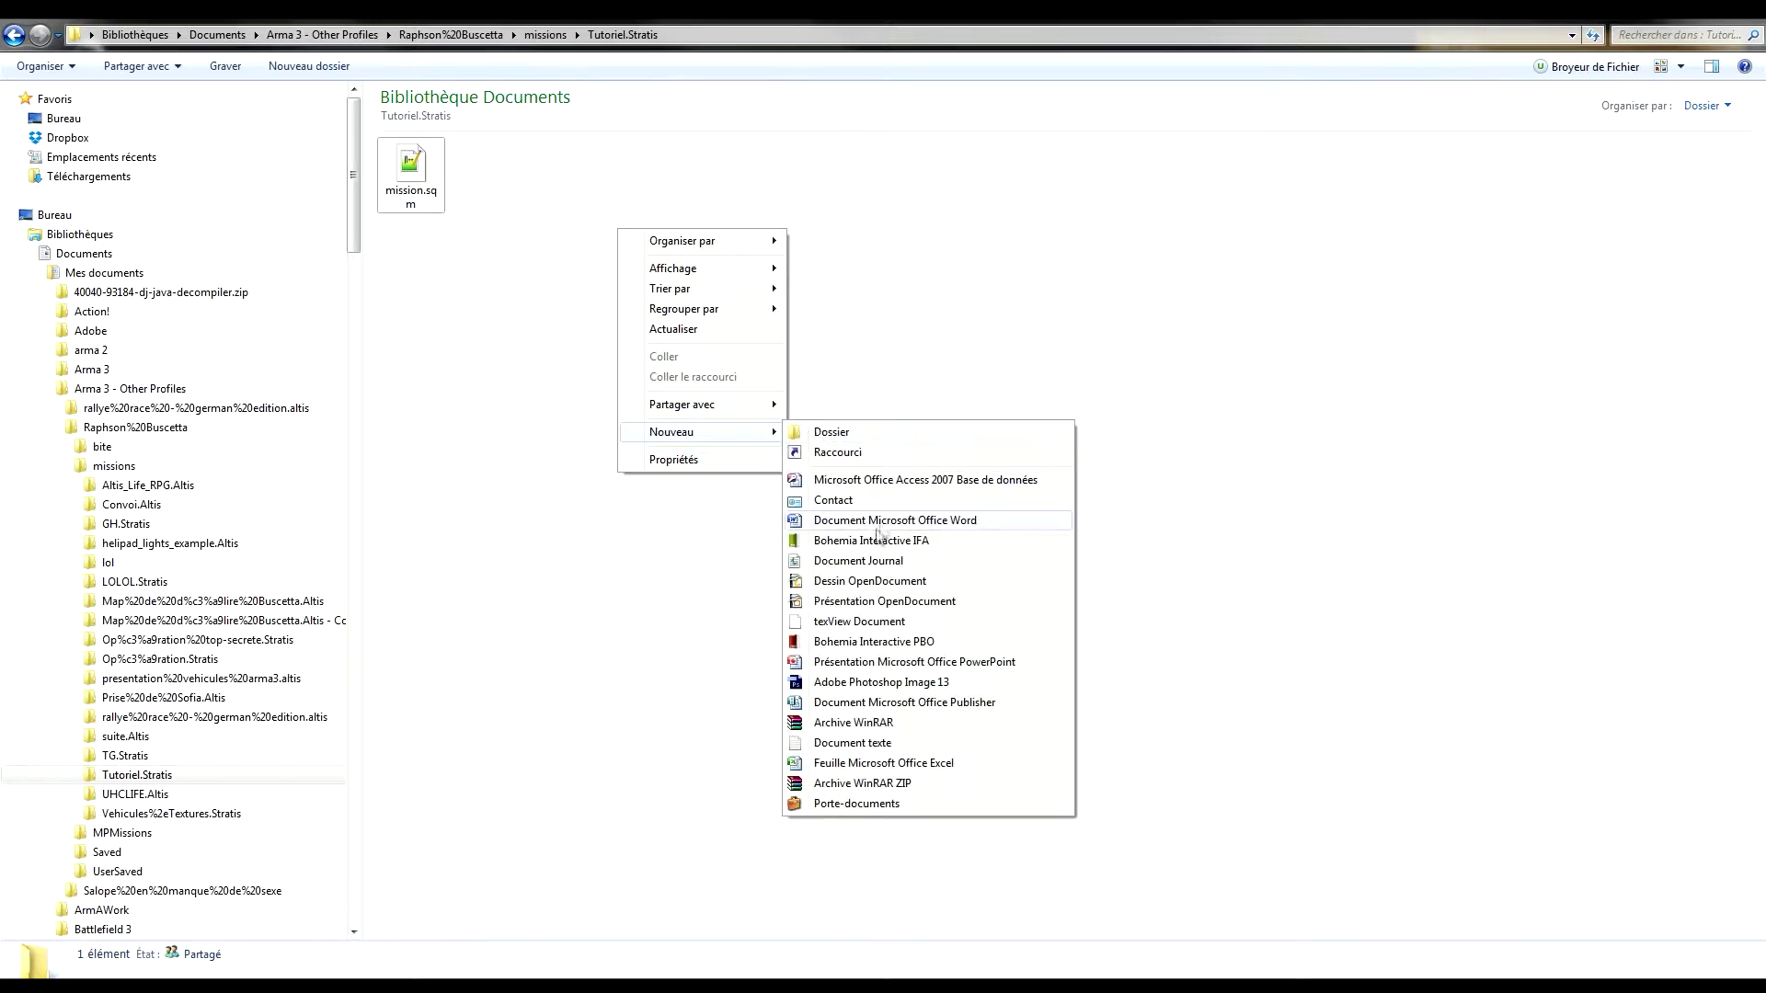
{"action": "left_click", "coordinate": [863, 745]}
{"action": "type", "text": "de"}
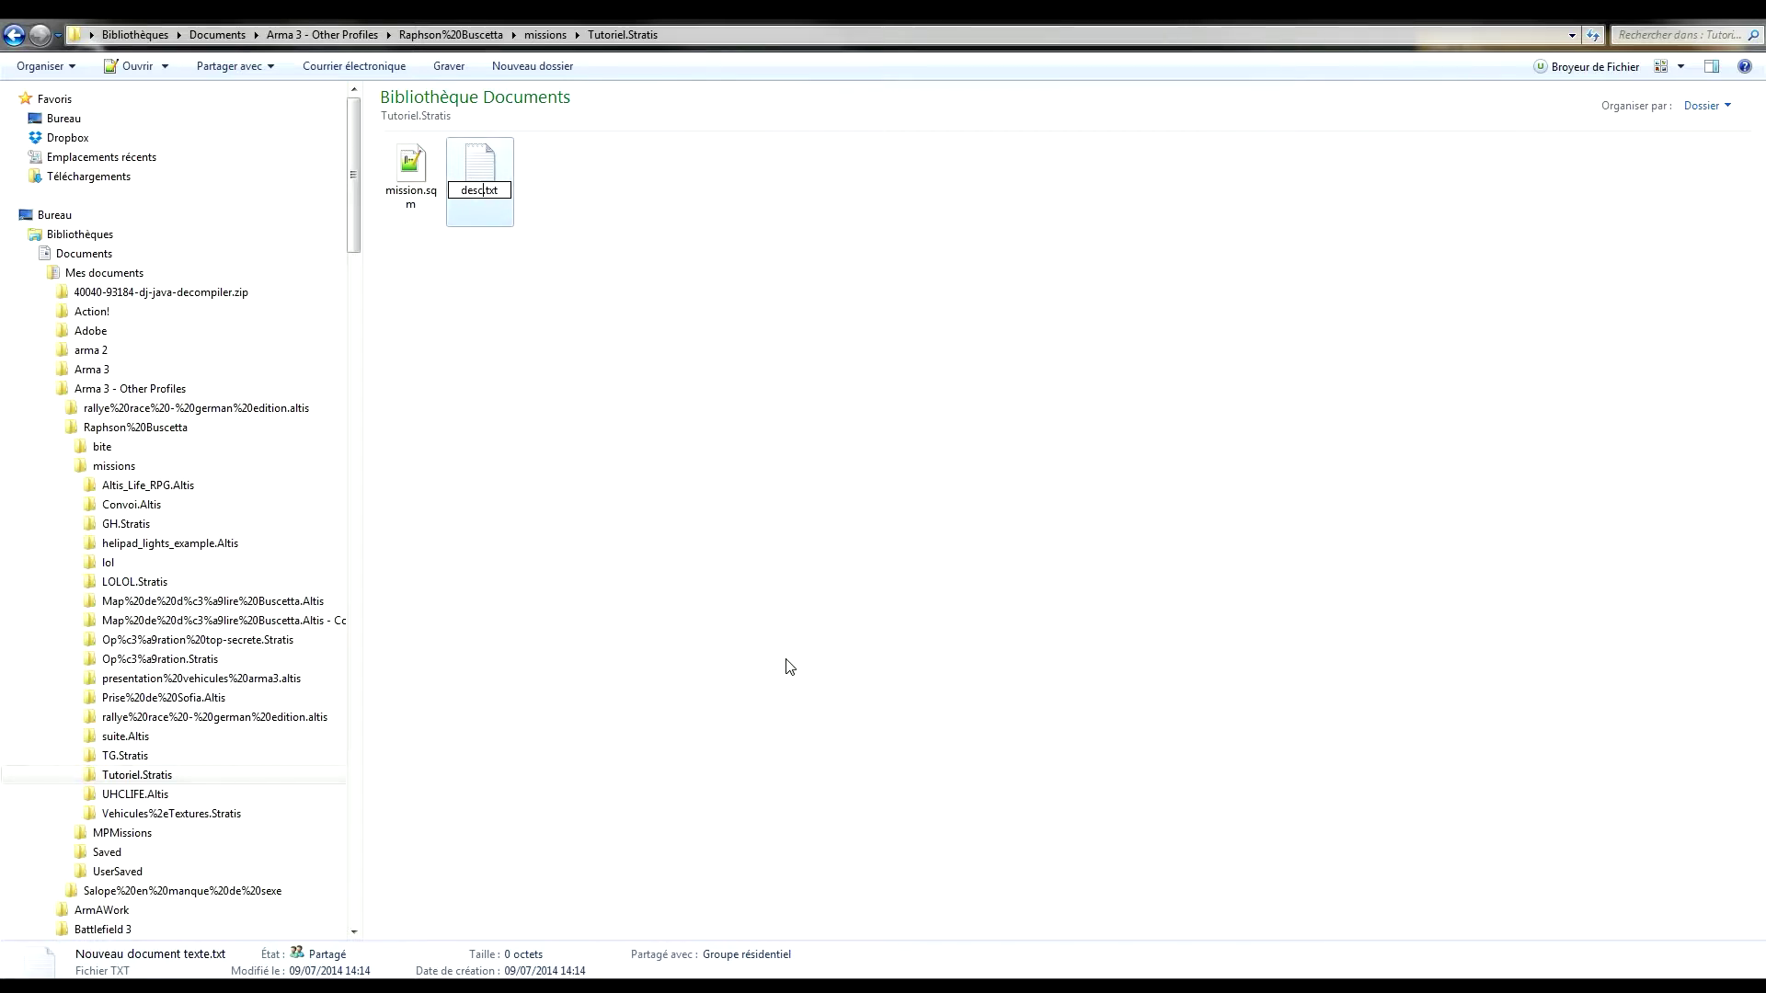
{"action": "type", "text": "scription"}
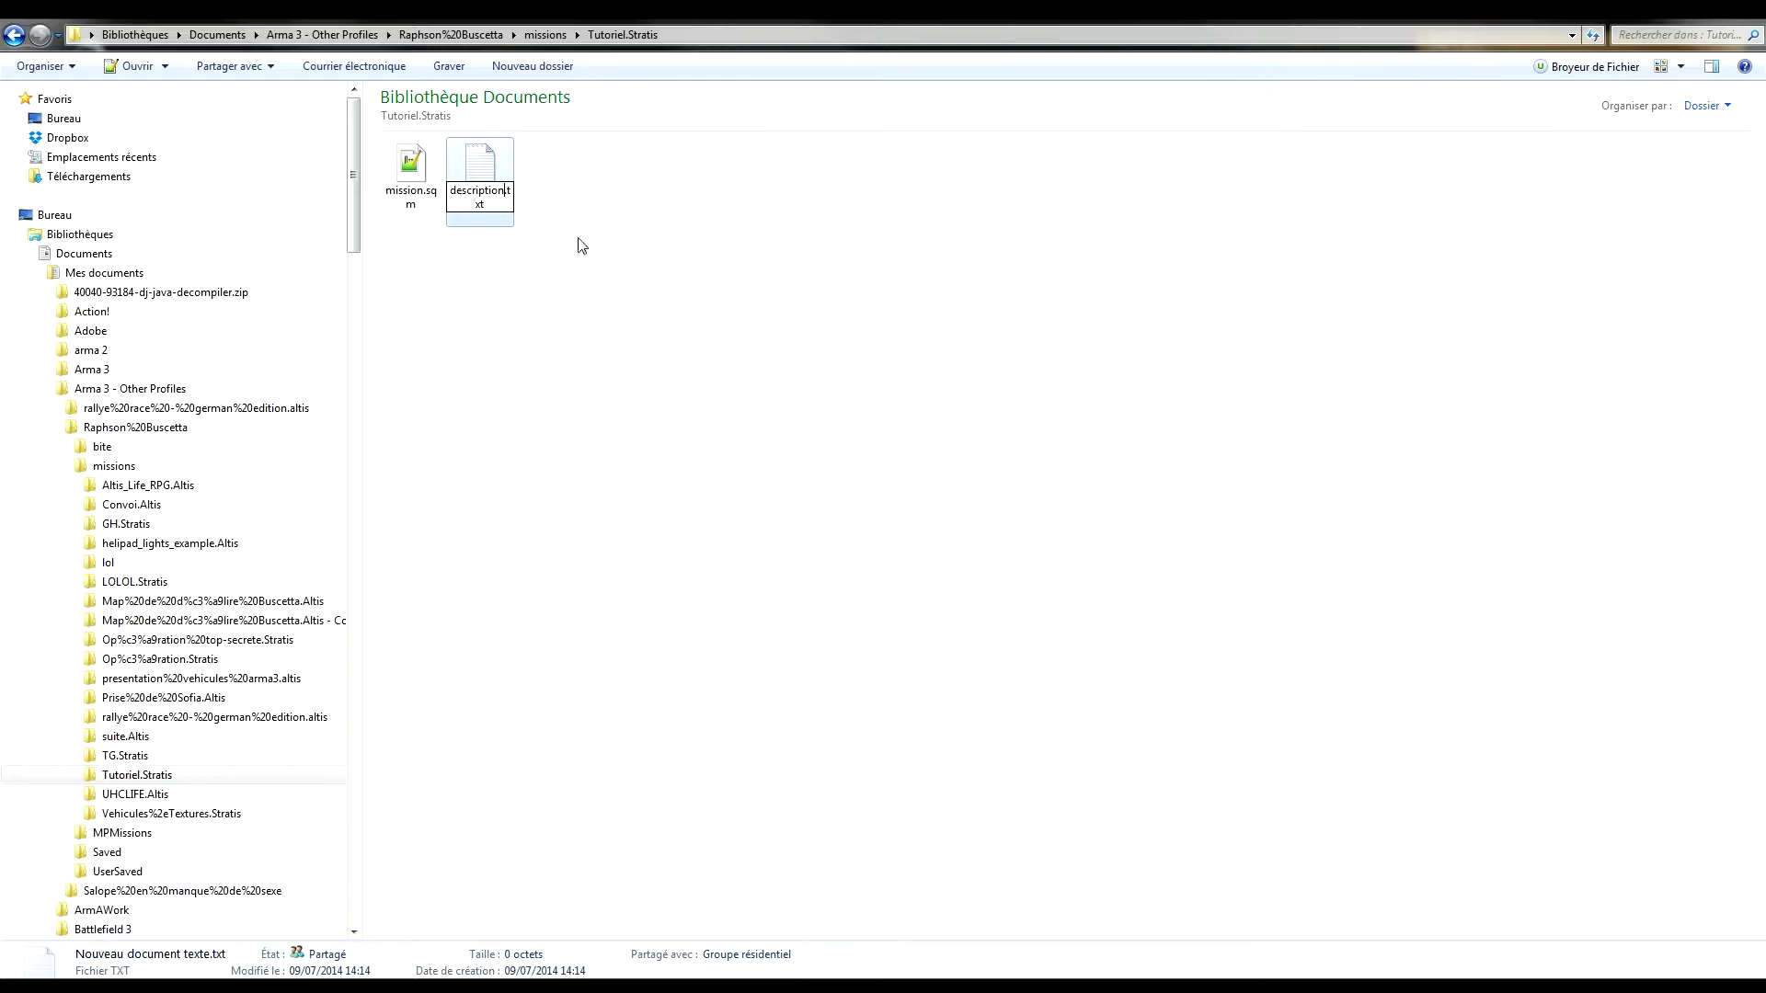
{"action": "key", "text": "Return"}
Open description.txt for editing in Notepad++
{"action": "left_click", "coordinate": [415, 168]}
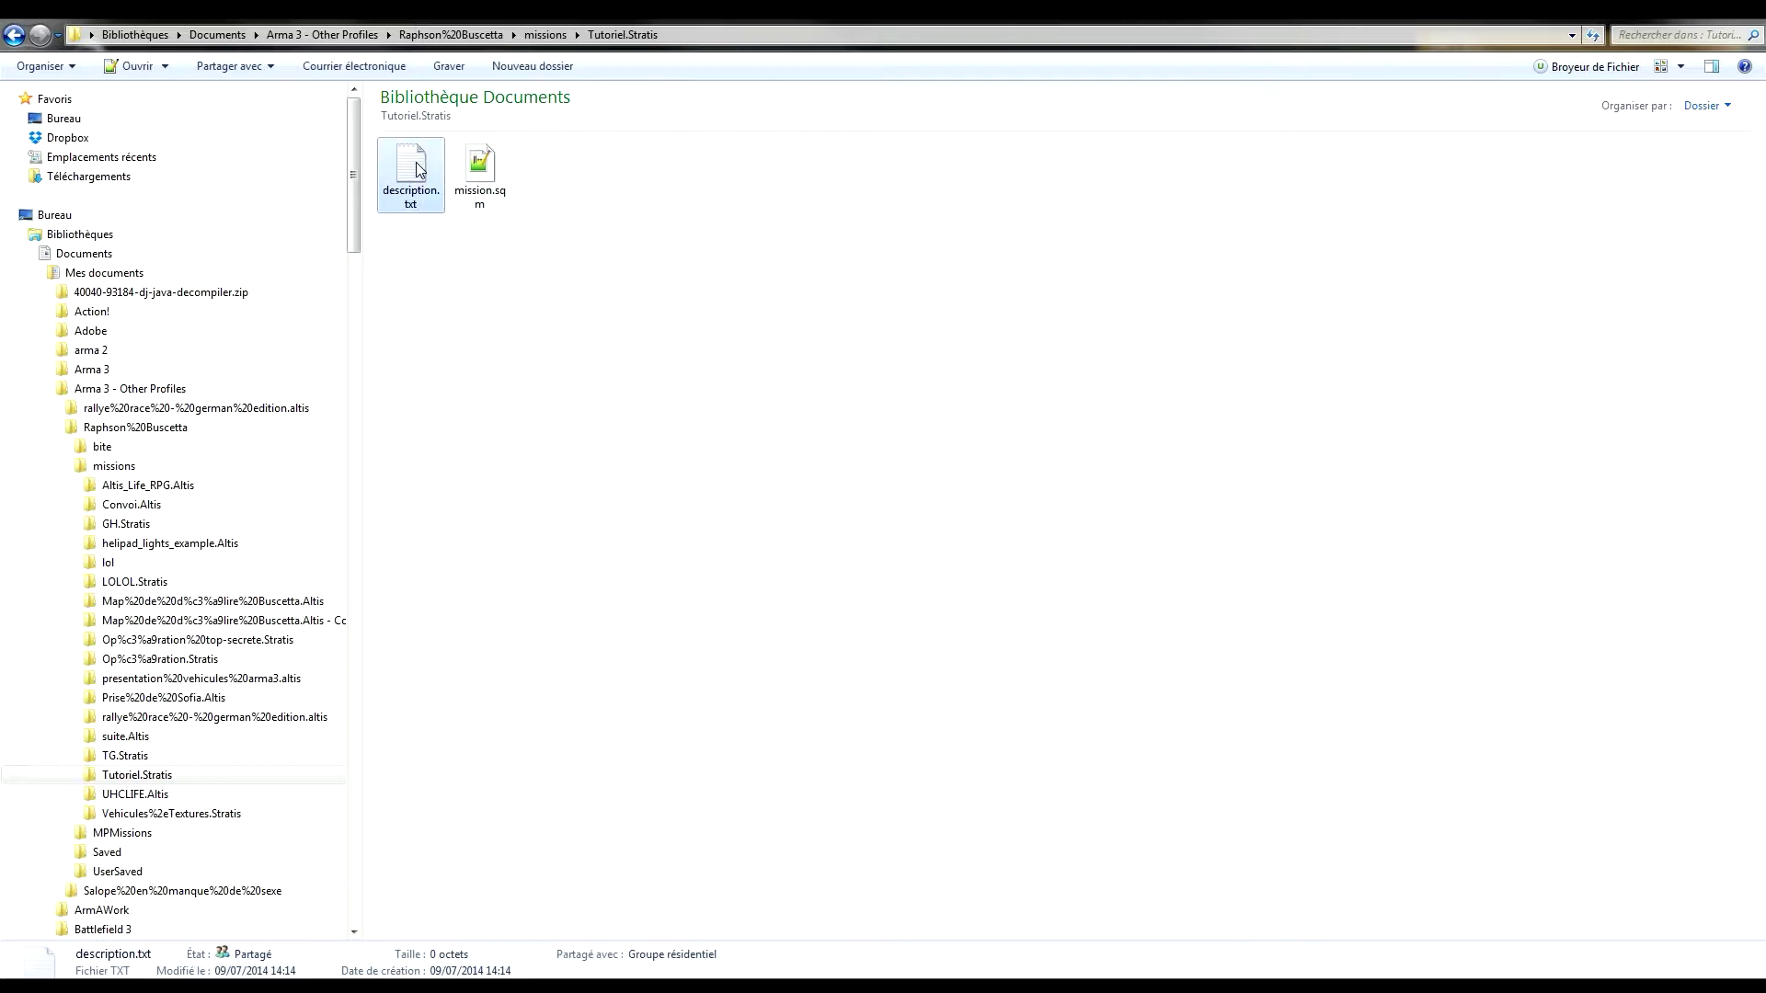
{"action": "right_click", "coordinate": [409, 164]}
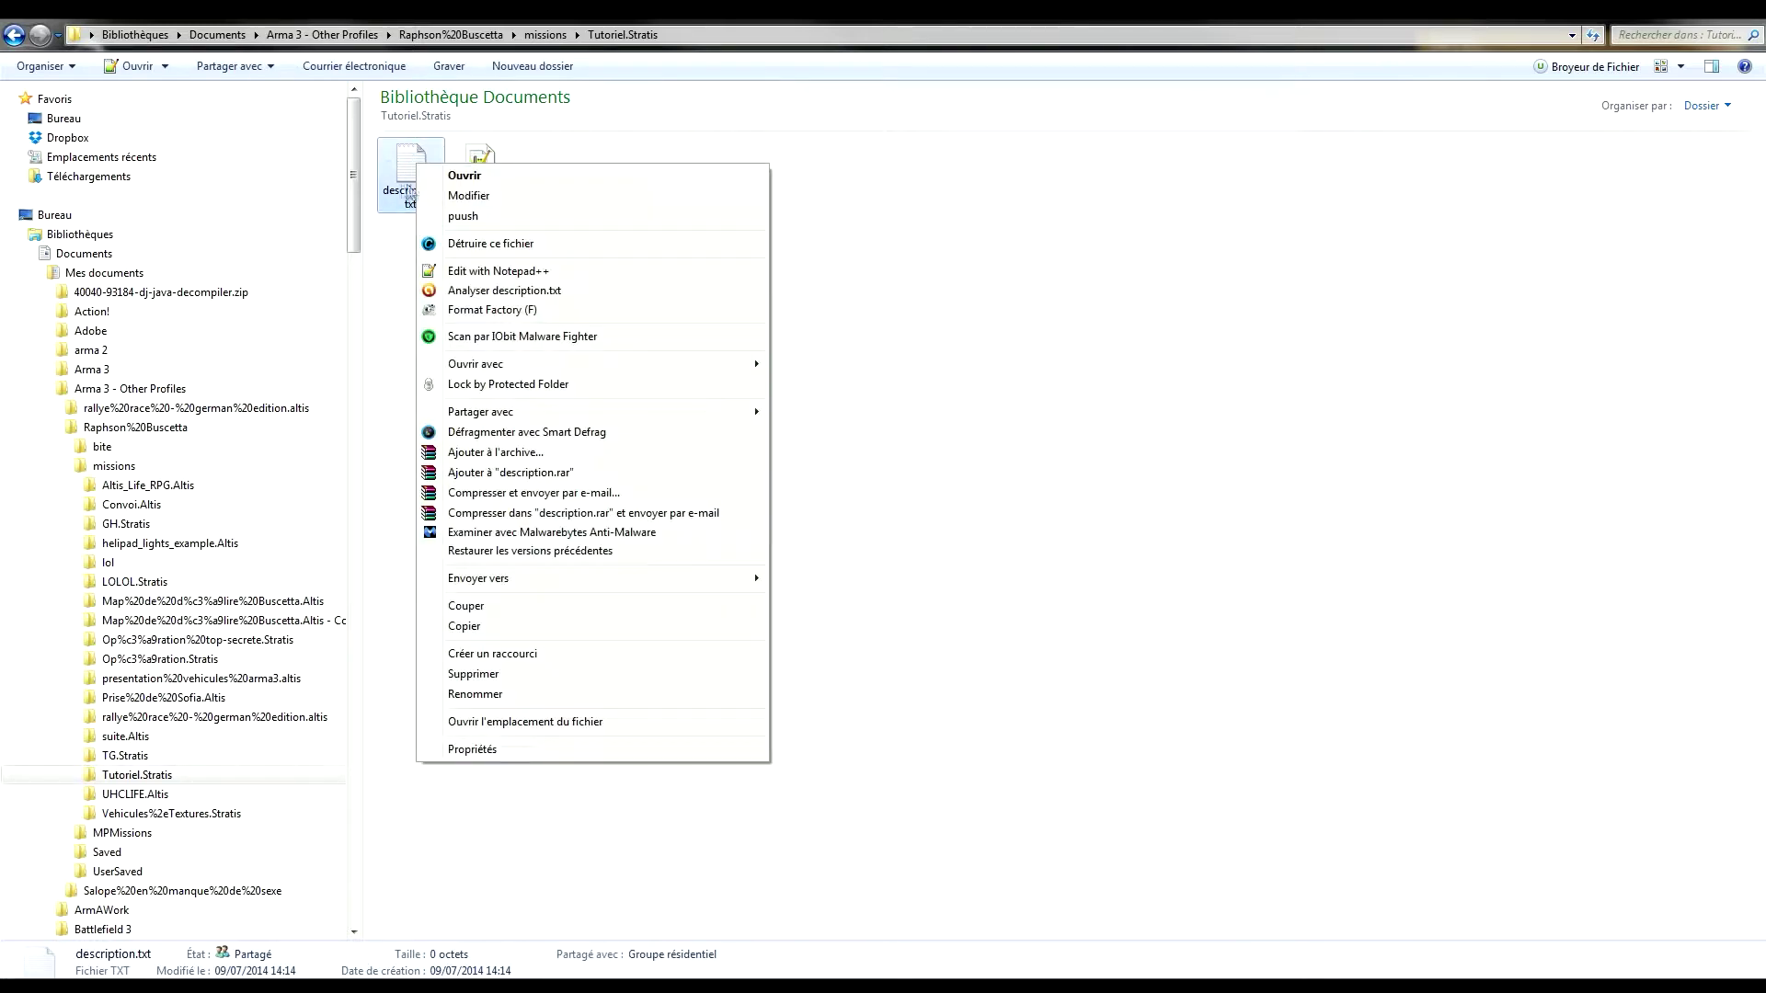
{"action": "left_click", "coordinate": [134, 72]}
{"action": "left_click", "coordinate": [133, 69]}
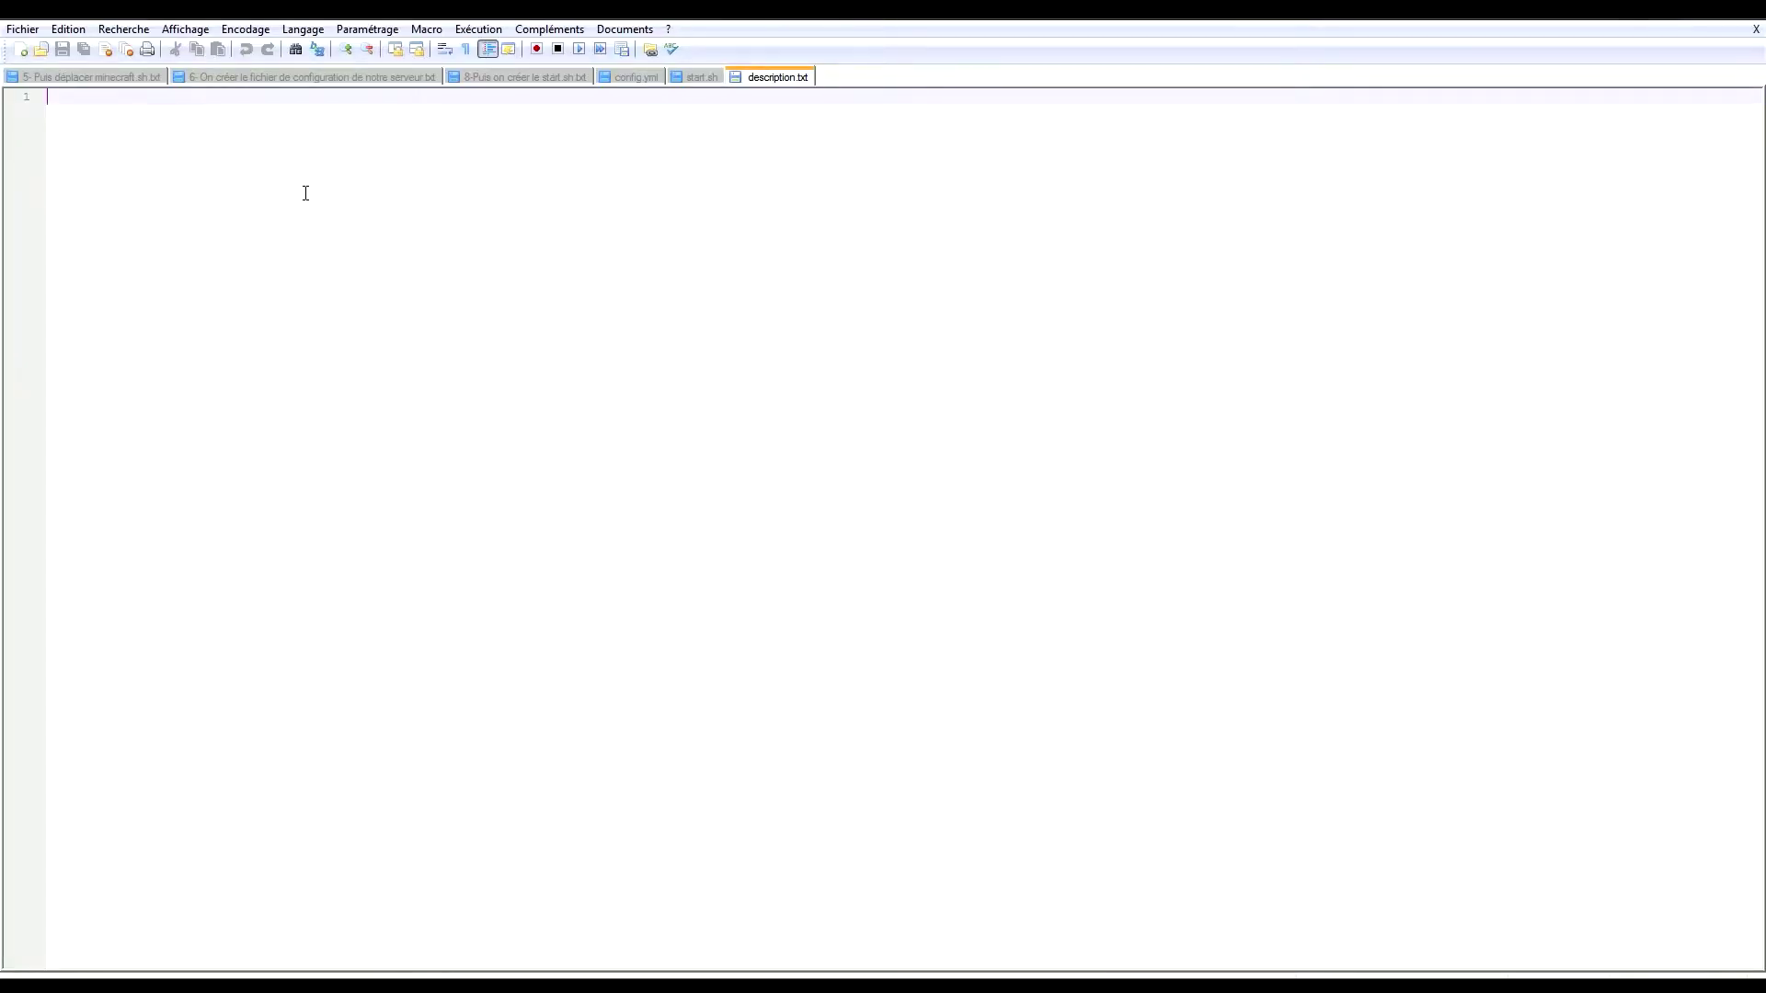
Write the lines respawn = "BASE"; and respawndelay = 2; in the description file
{"action": "type", "text": "respawn = \"BASE\";"}
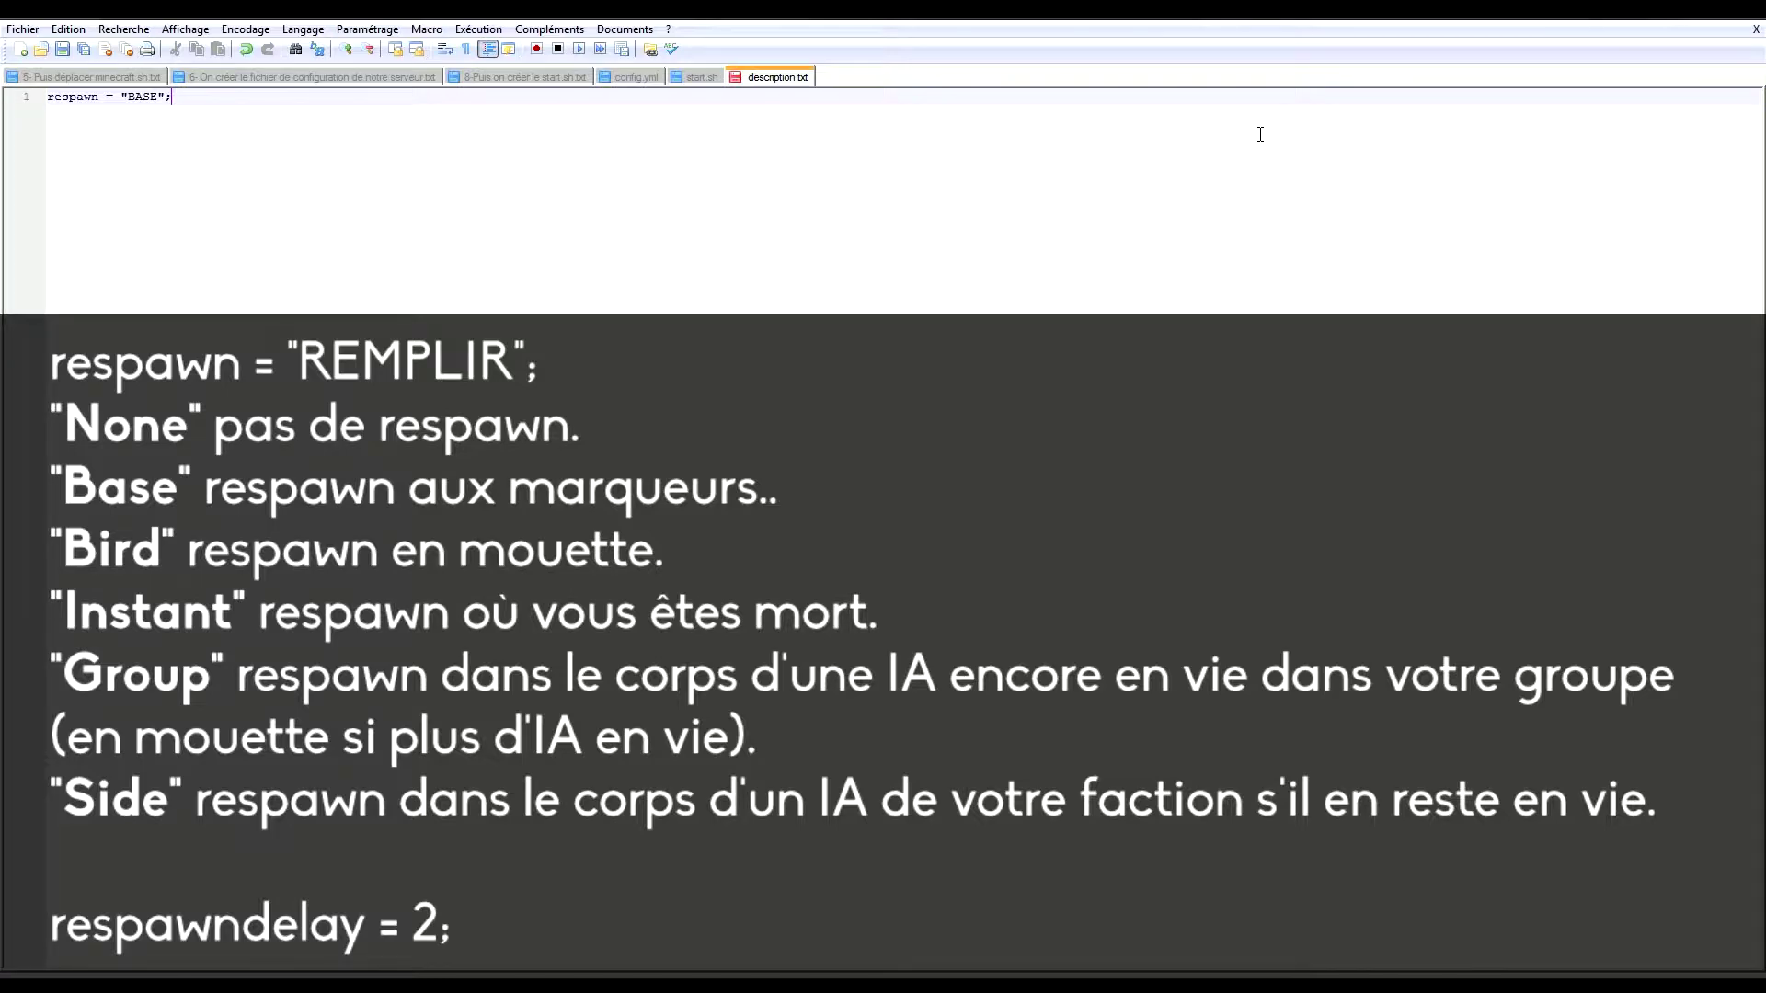
{"action": "key", "text": "Return"}
Save a copy of the file as description.ext in the Tutoriel.Stratis folder, with the file type set to All types
{"action": "left_click", "coordinate": [23, 28]}
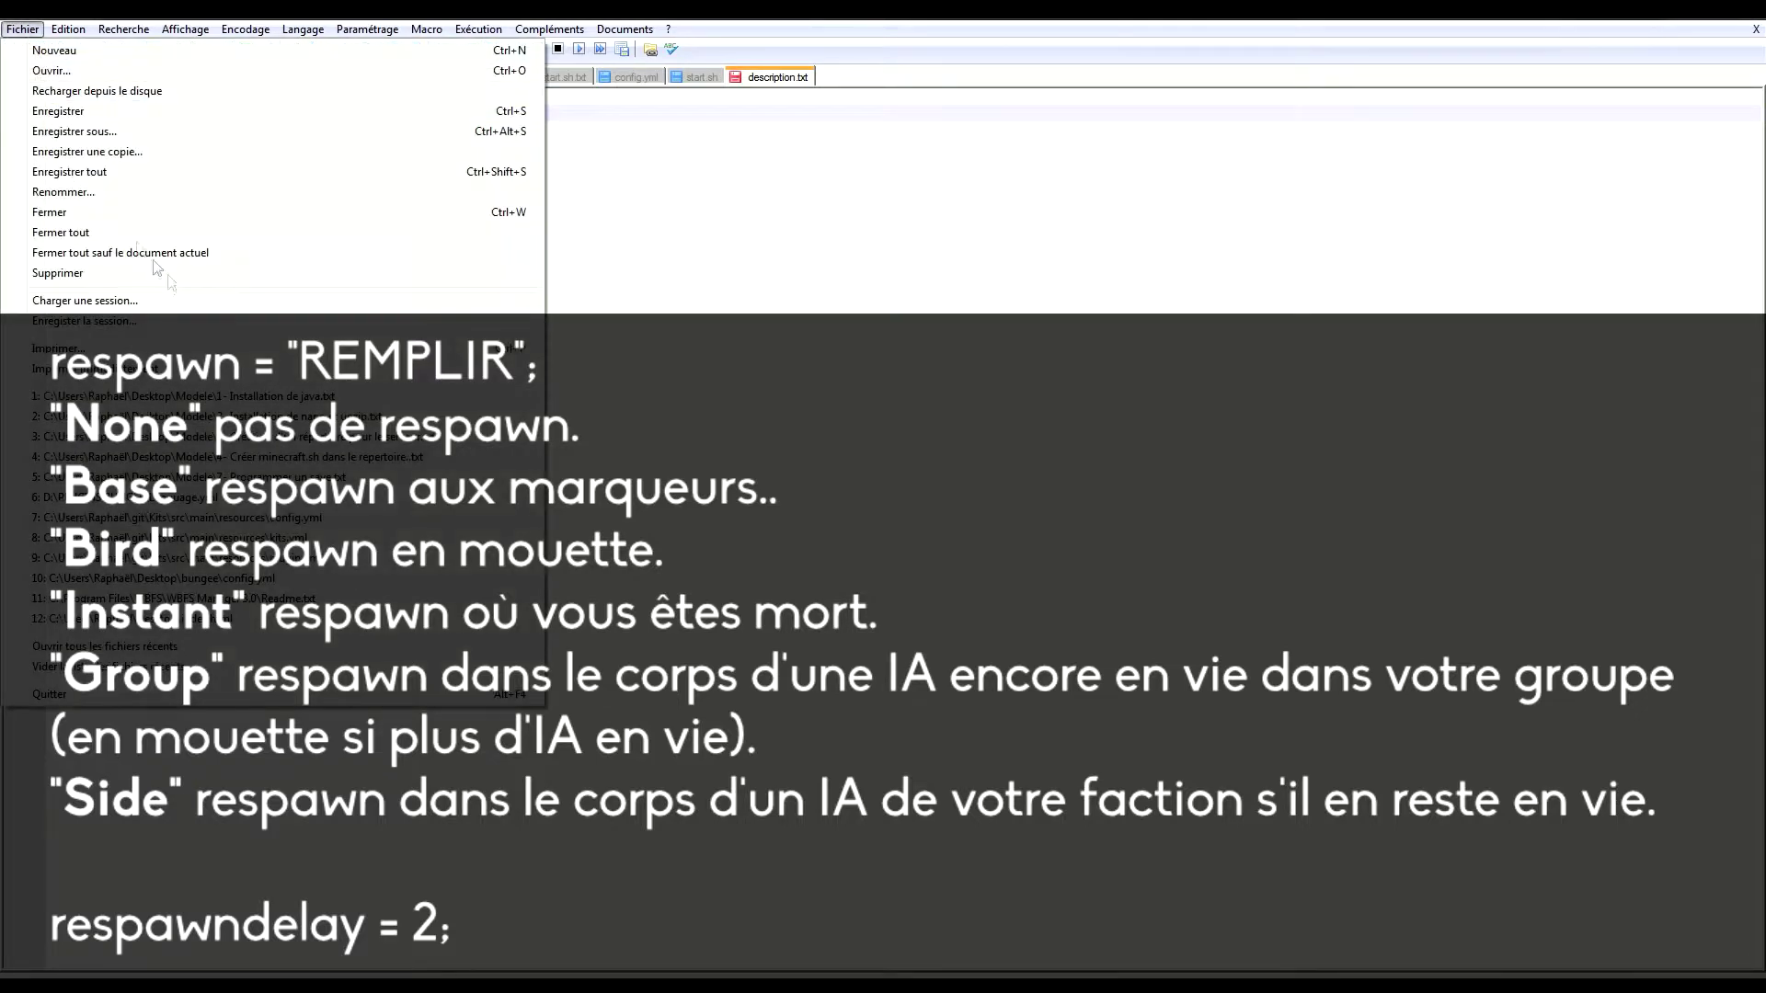
{"action": "left_click", "coordinate": [74, 130]}
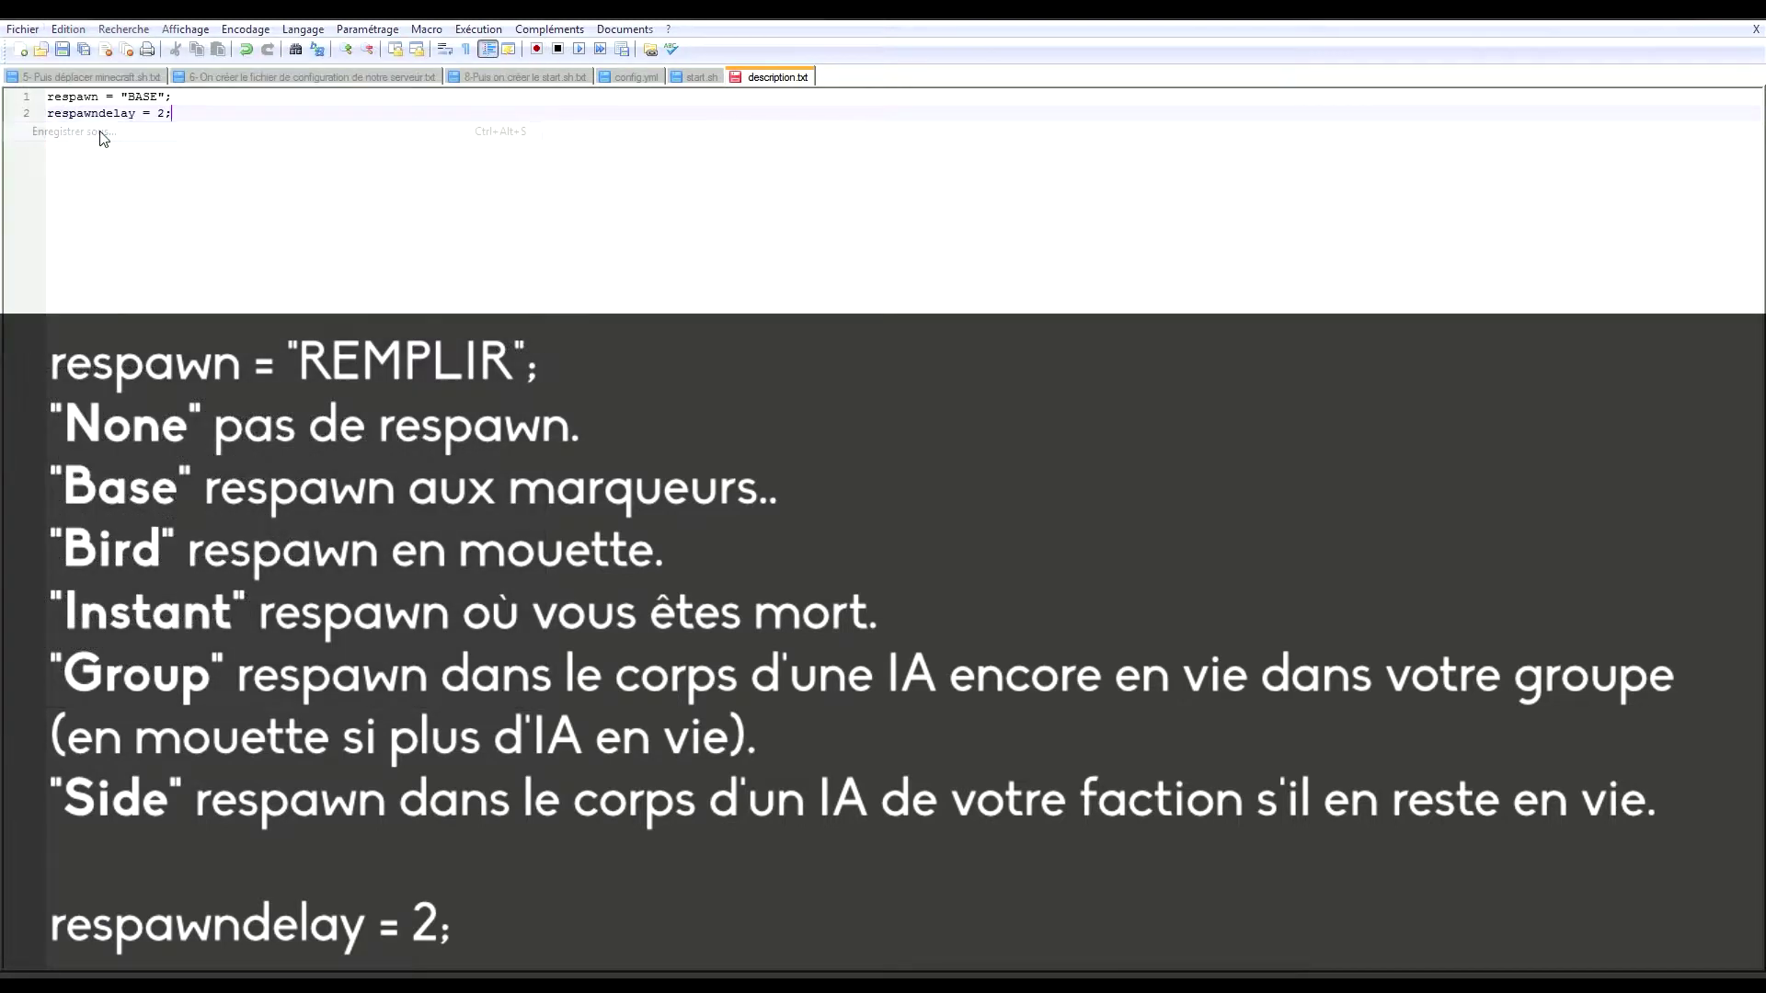
{"action": "left_click", "coordinate": [885, 661]}
{"action": "key", "text": "BackSpace"}
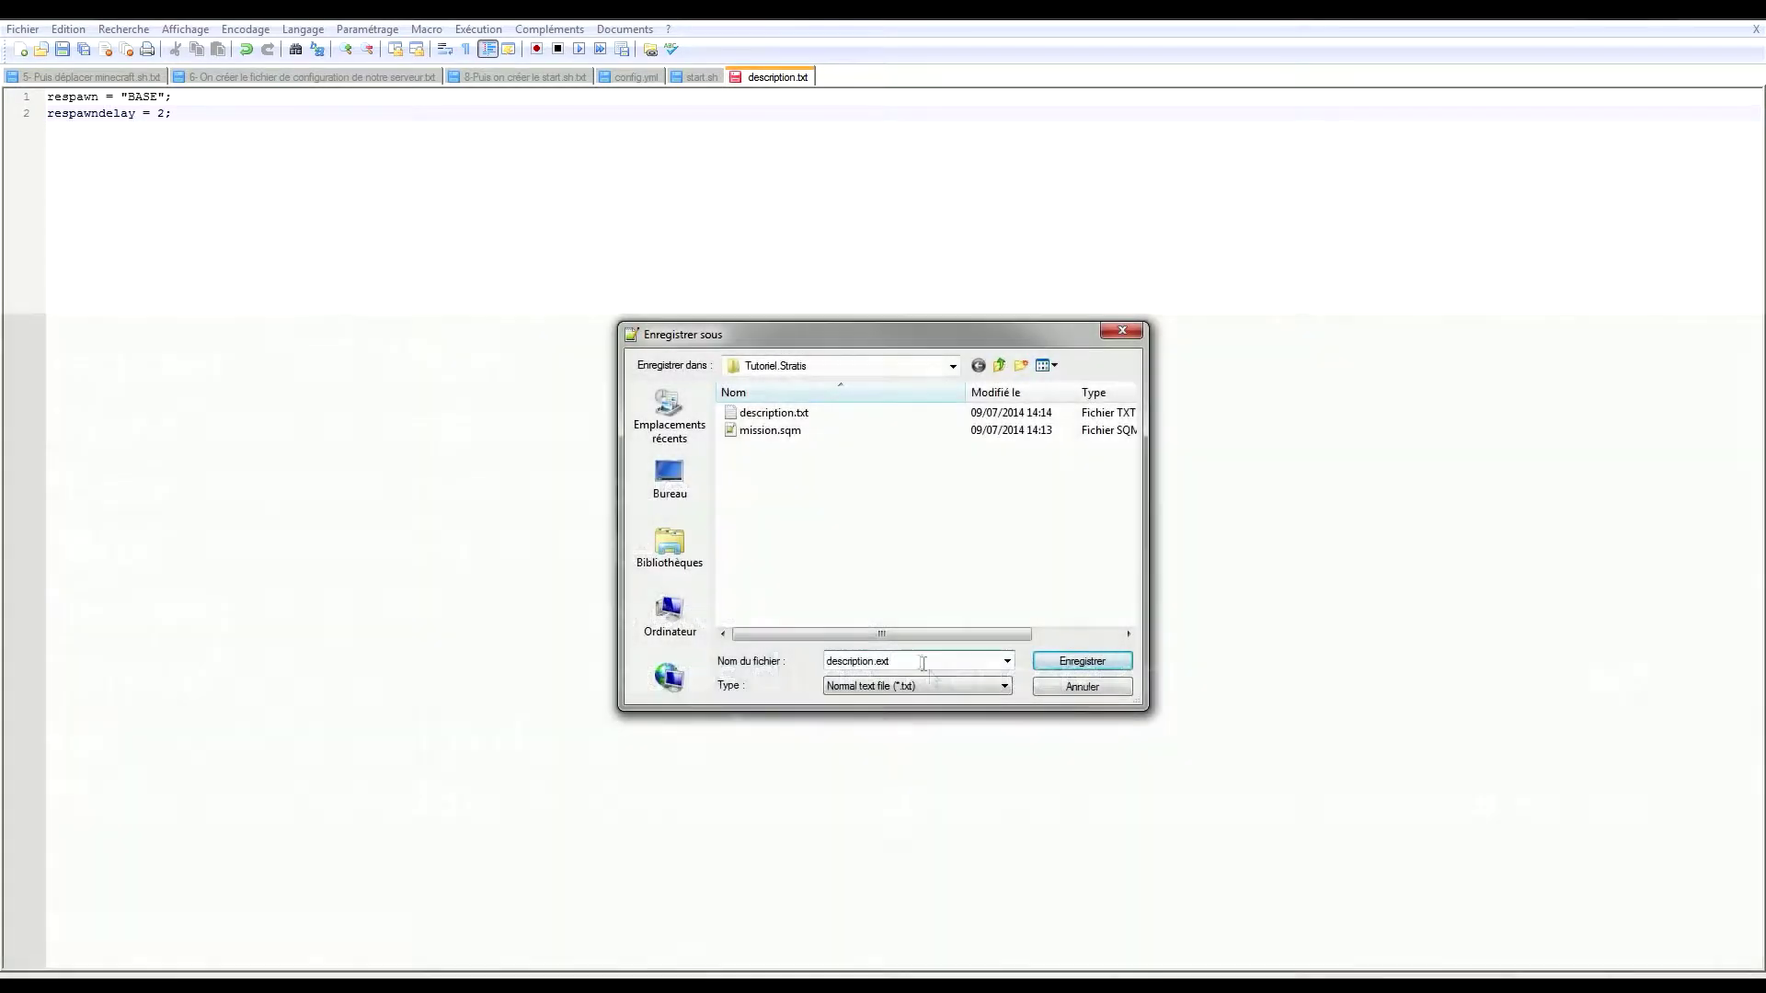
{"action": "left_click", "coordinate": [892, 686]}
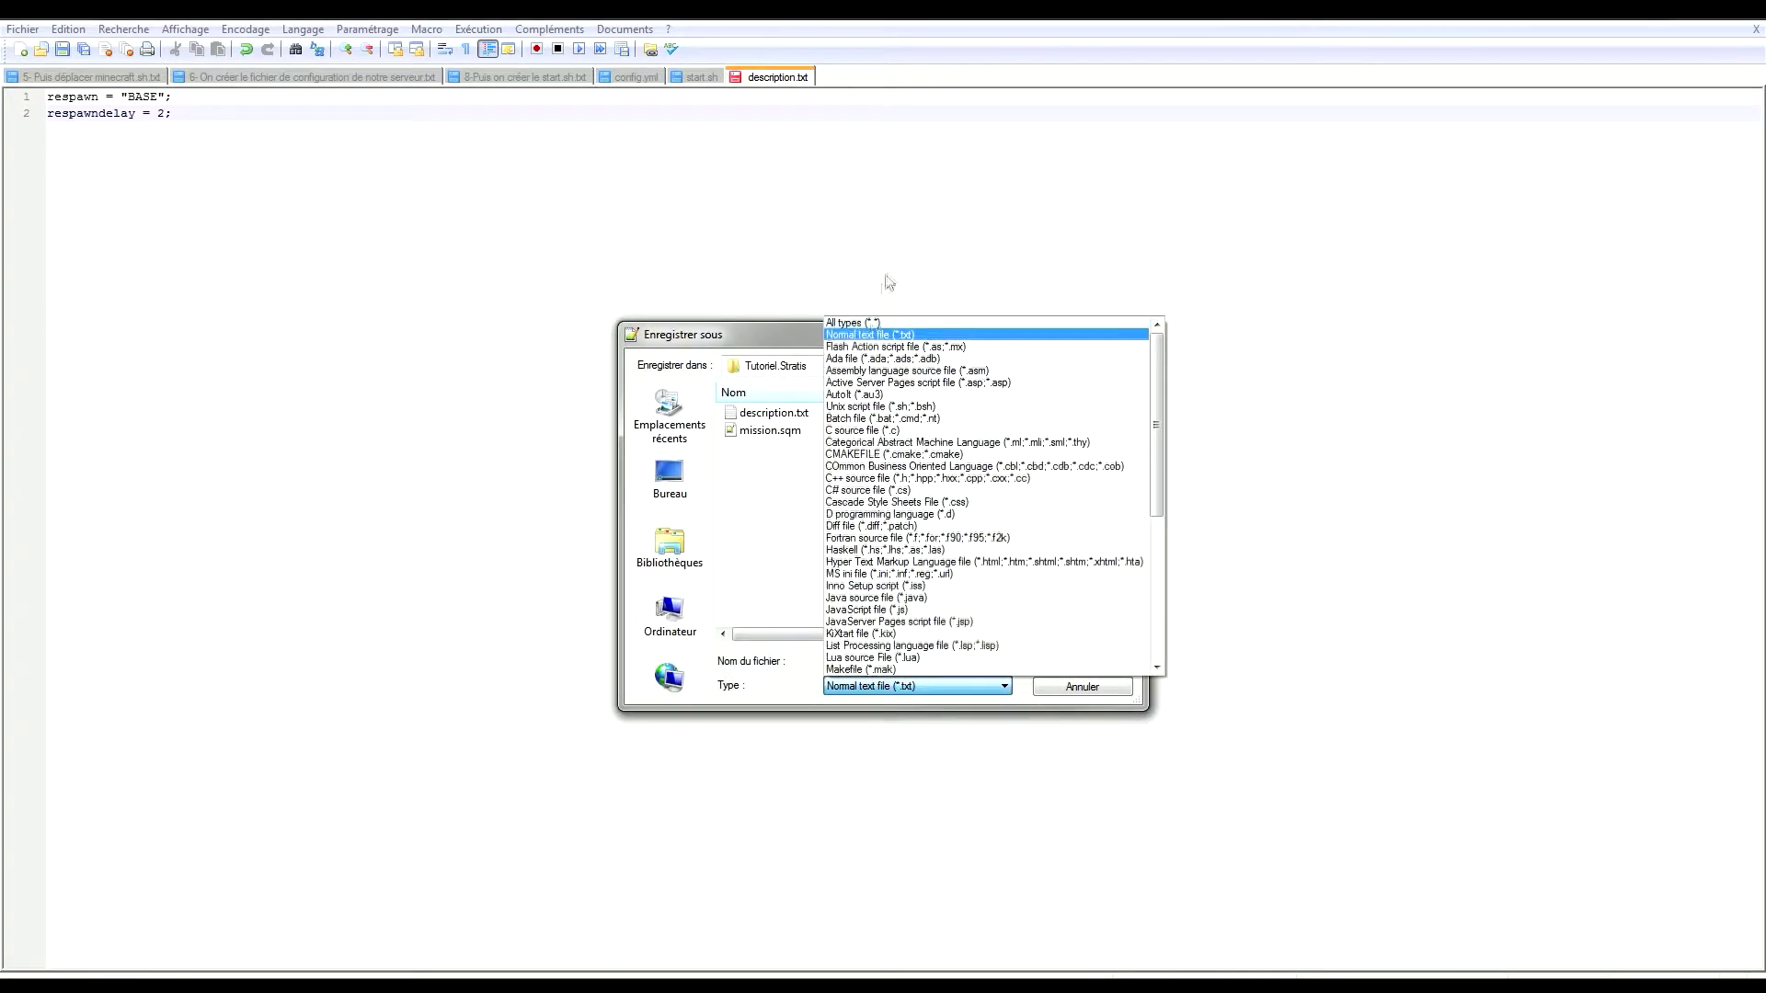
{"action": "left_click", "coordinate": [861, 323]}
{"action": "left_click", "coordinate": [921, 686]}
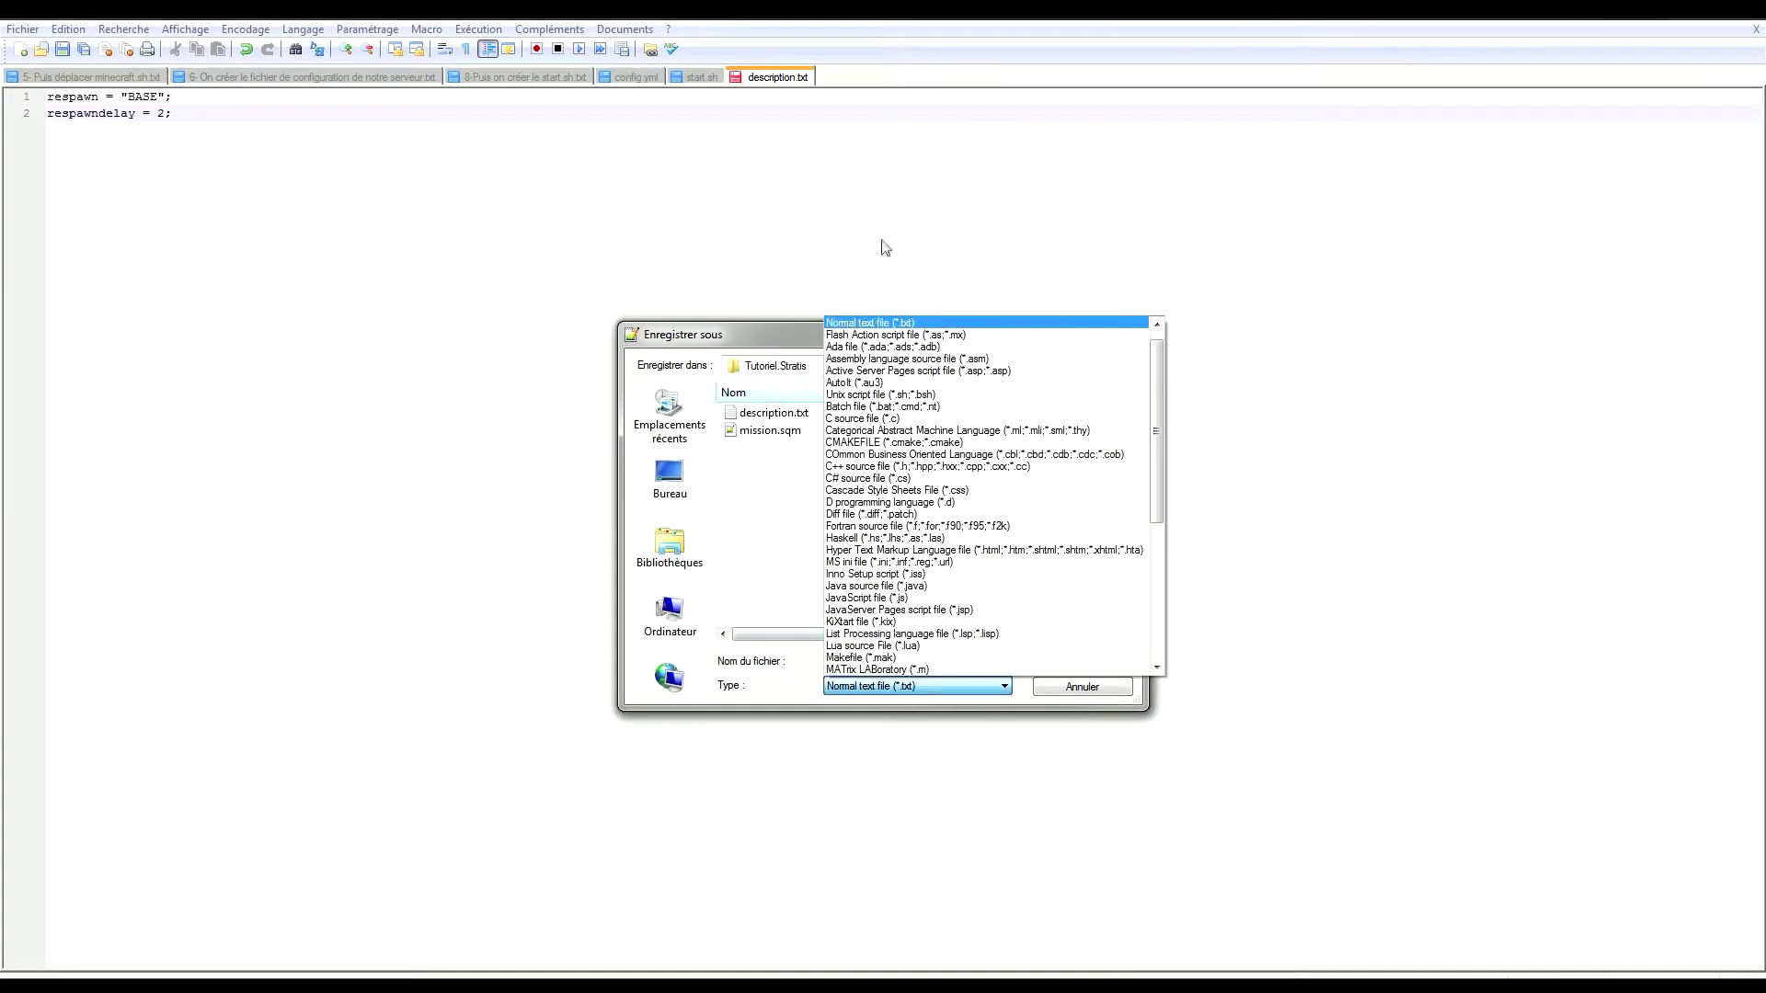
{"action": "scroll", "coordinate": [868, 327], "scroll_direction": "up", "scroll_amount": 3}
{"action": "left_click", "coordinate": [872, 316]}
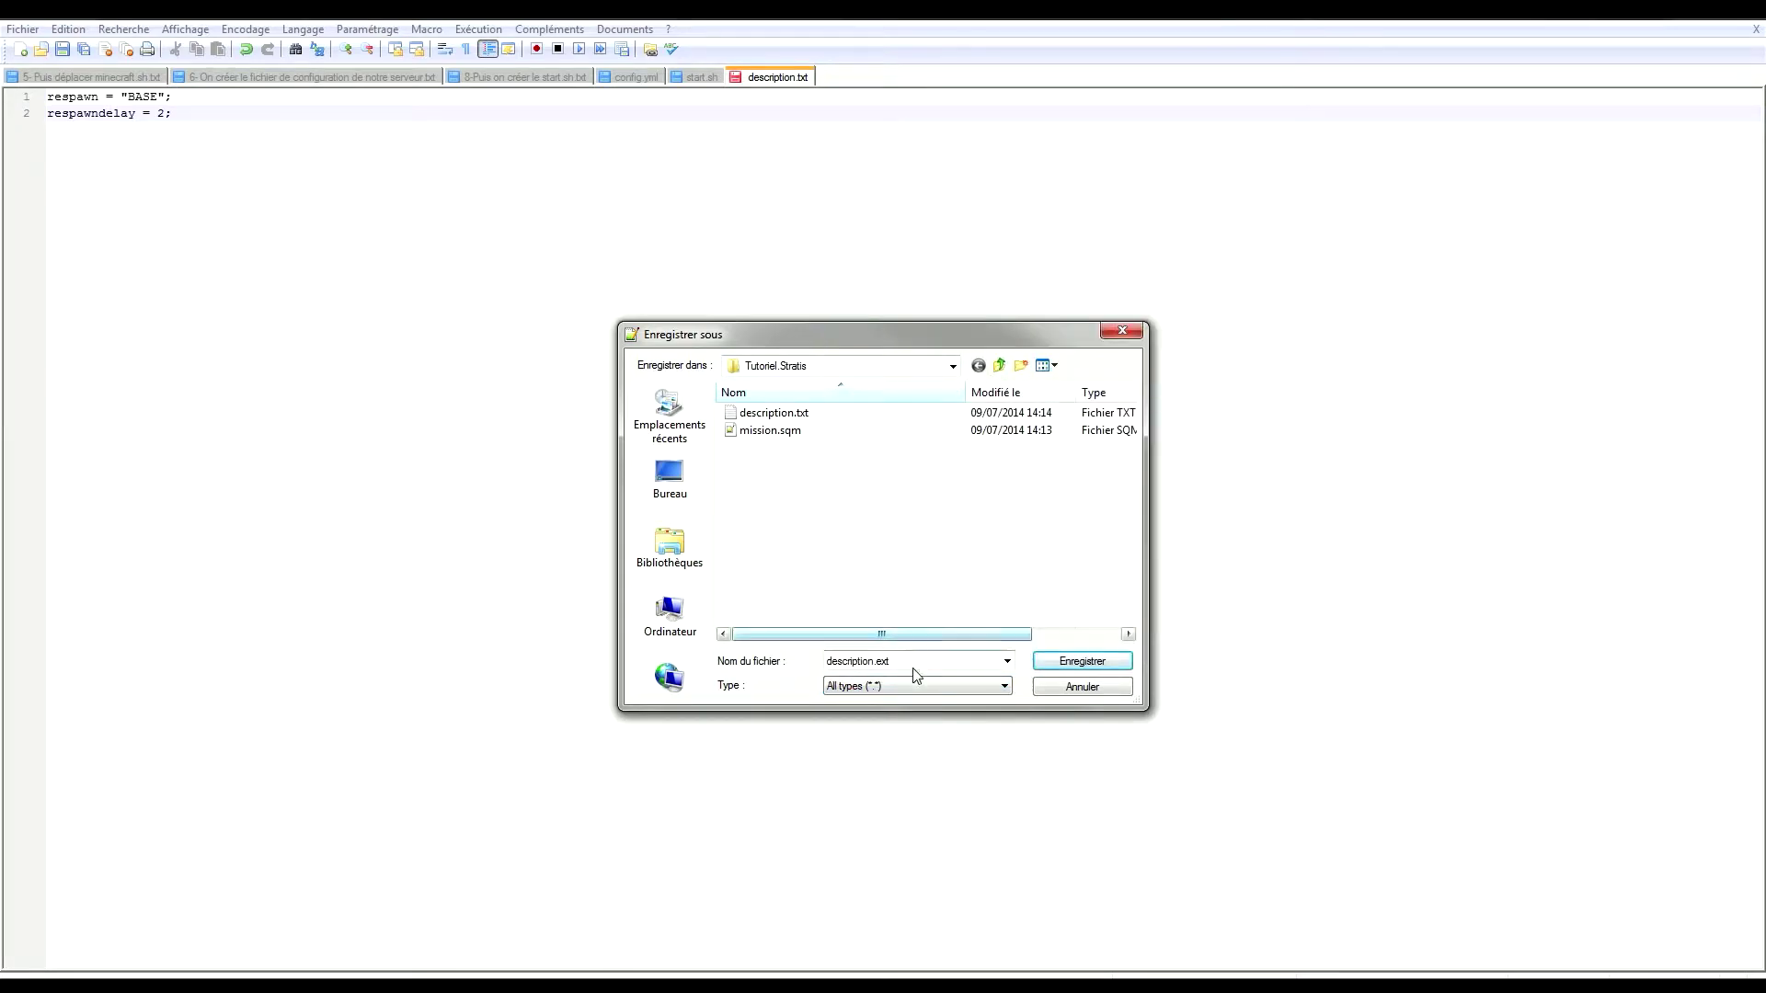
{"action": "left_click", "coordinate": [1090, 662]}
Close the text editor and delete description.txt from the Tutoriel.Stratis folder
{"action": "left_click", "coordinate": [1741, 13]}
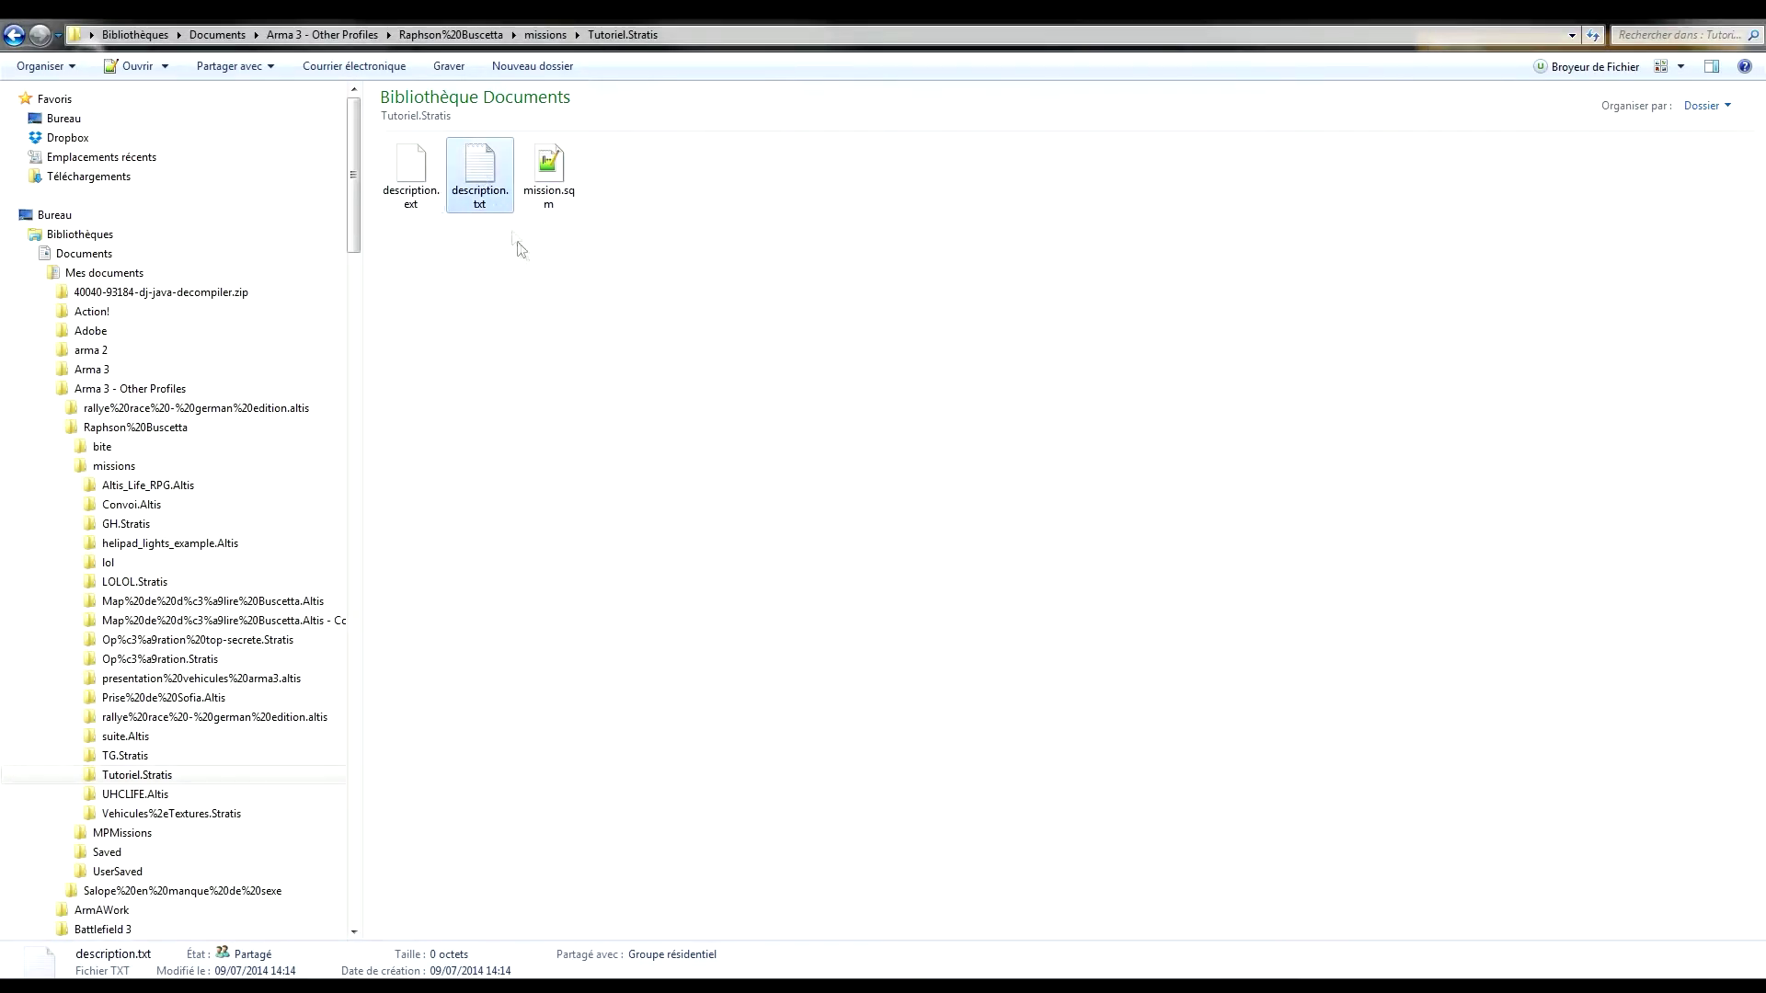
{"action": "key", "text": "Delete"}
{"action": "key", "text": "Return"}
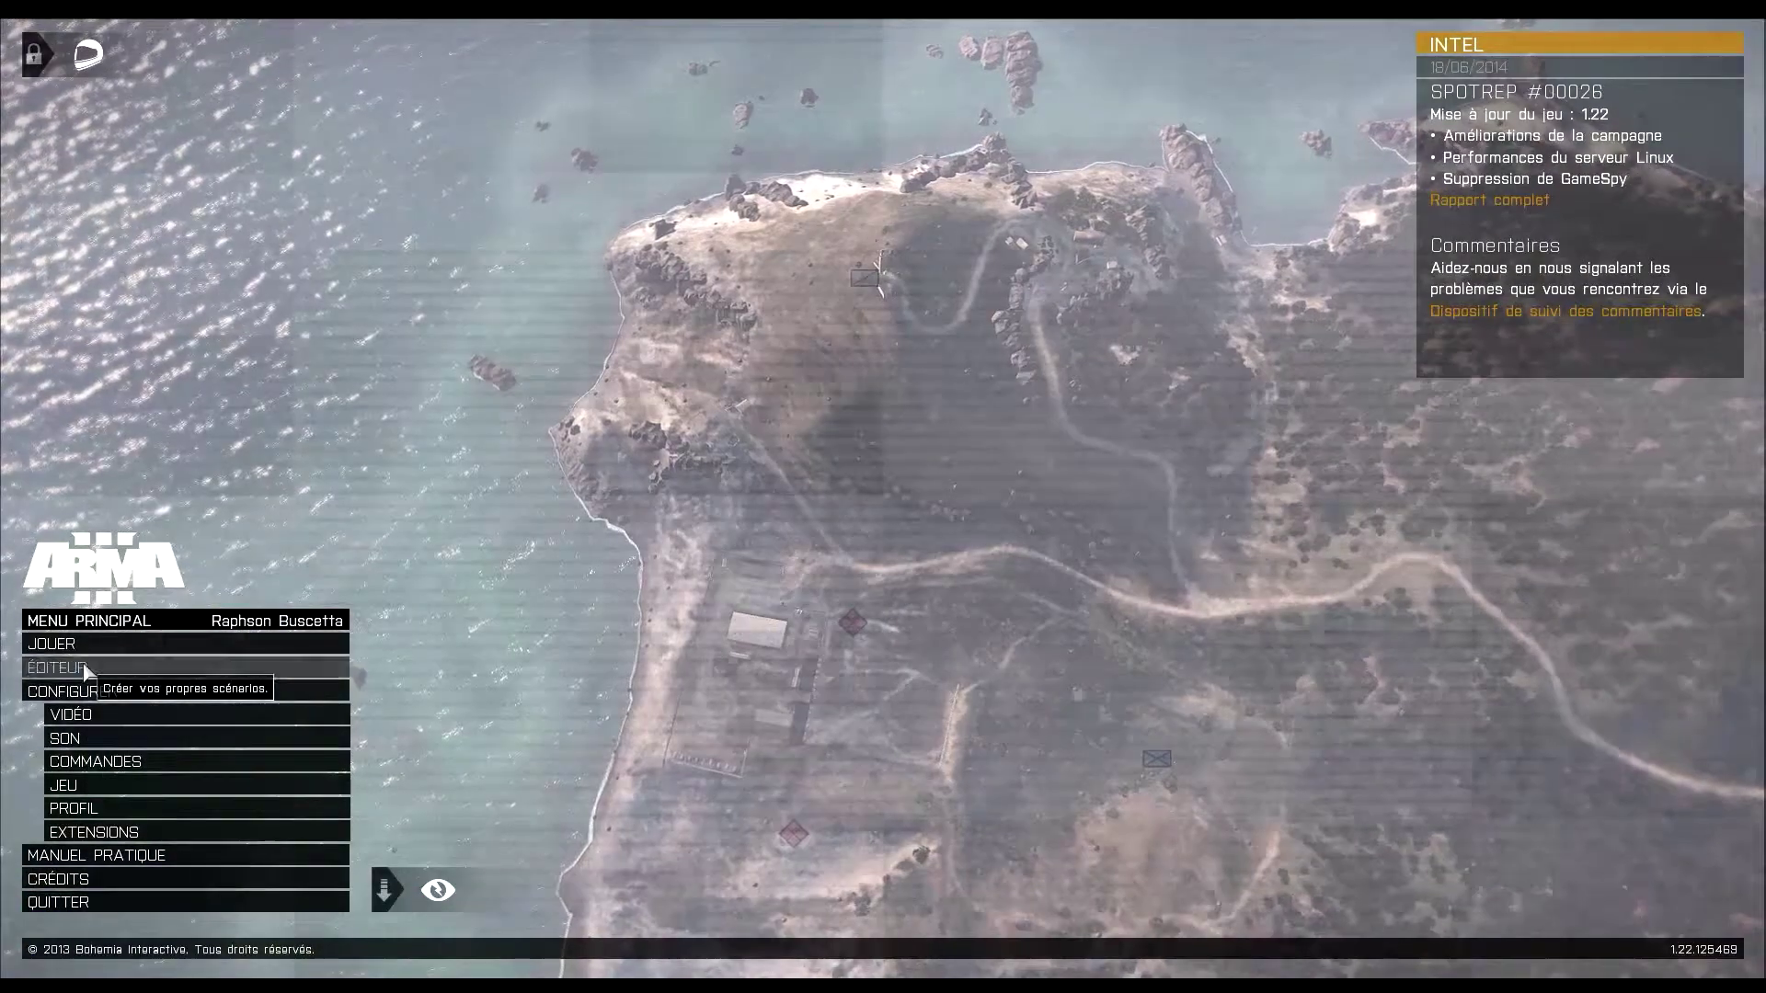
Switch back to Arma 3 and reopen the mission editor on the Tutoriel mission around the two spawn markers
{"action": "left_click", "coordinate": [138, 668]}
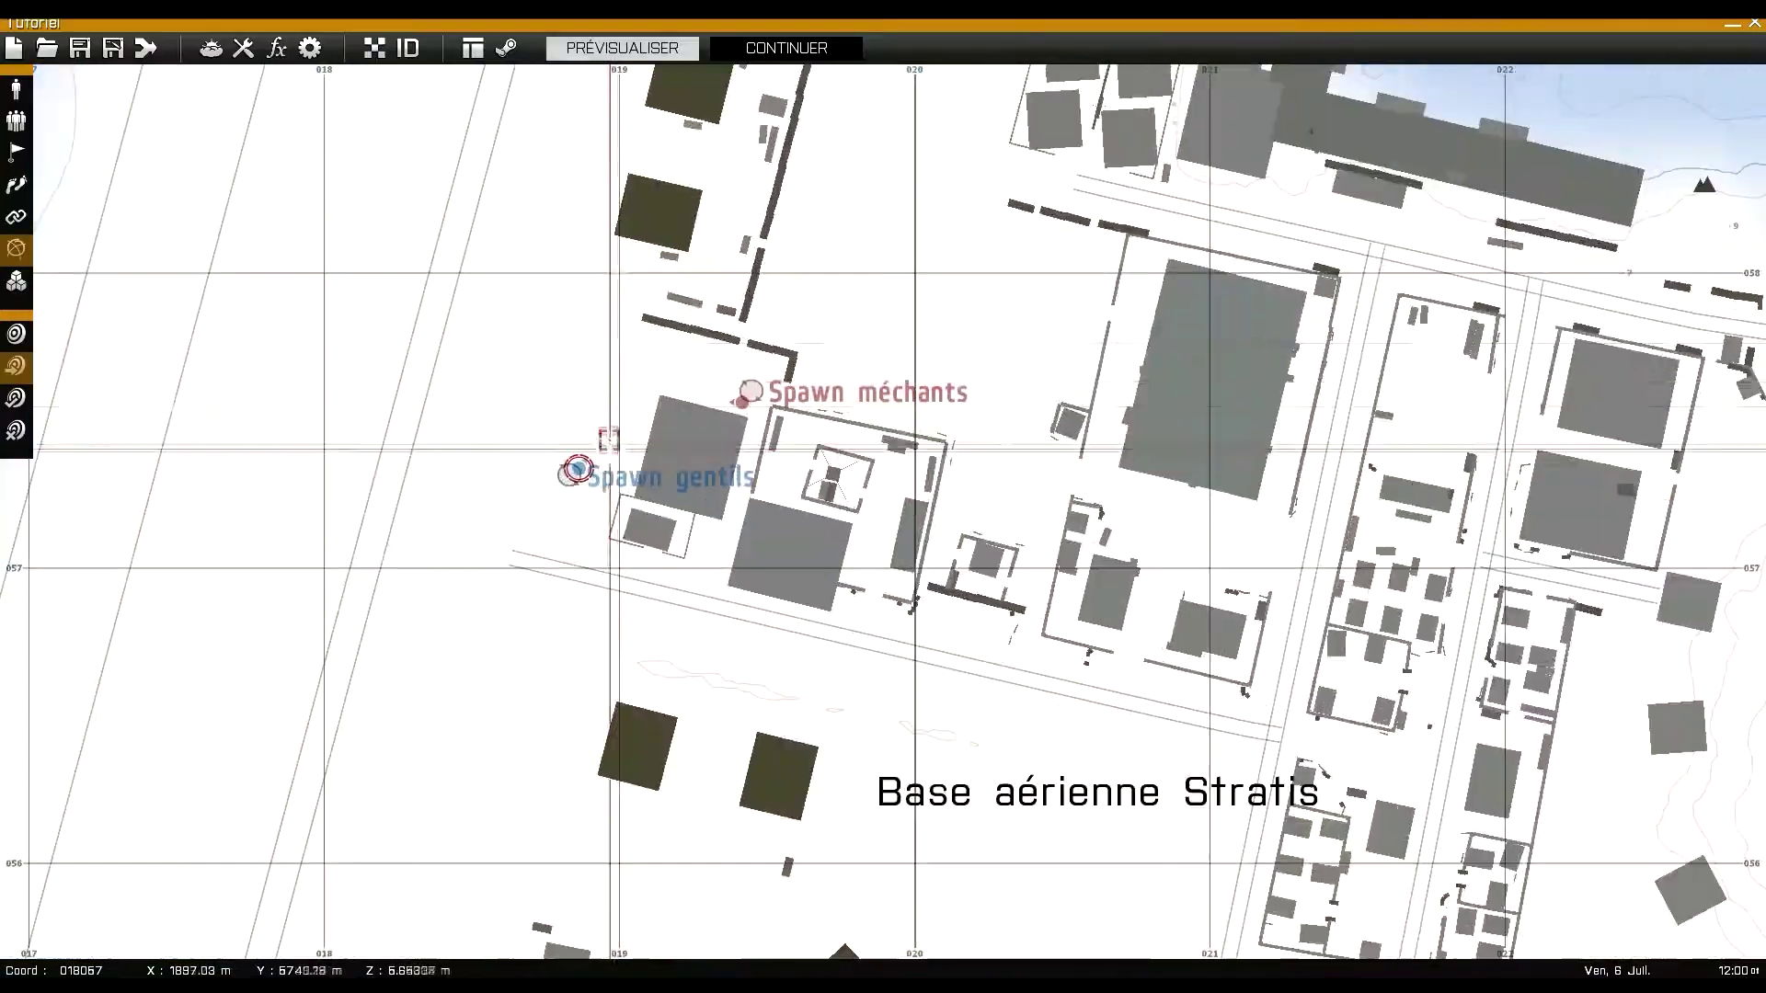
{"action": "scroll", "coordinate": [603, 432], "scroll_direction": "up", "scroll_amount": 3}
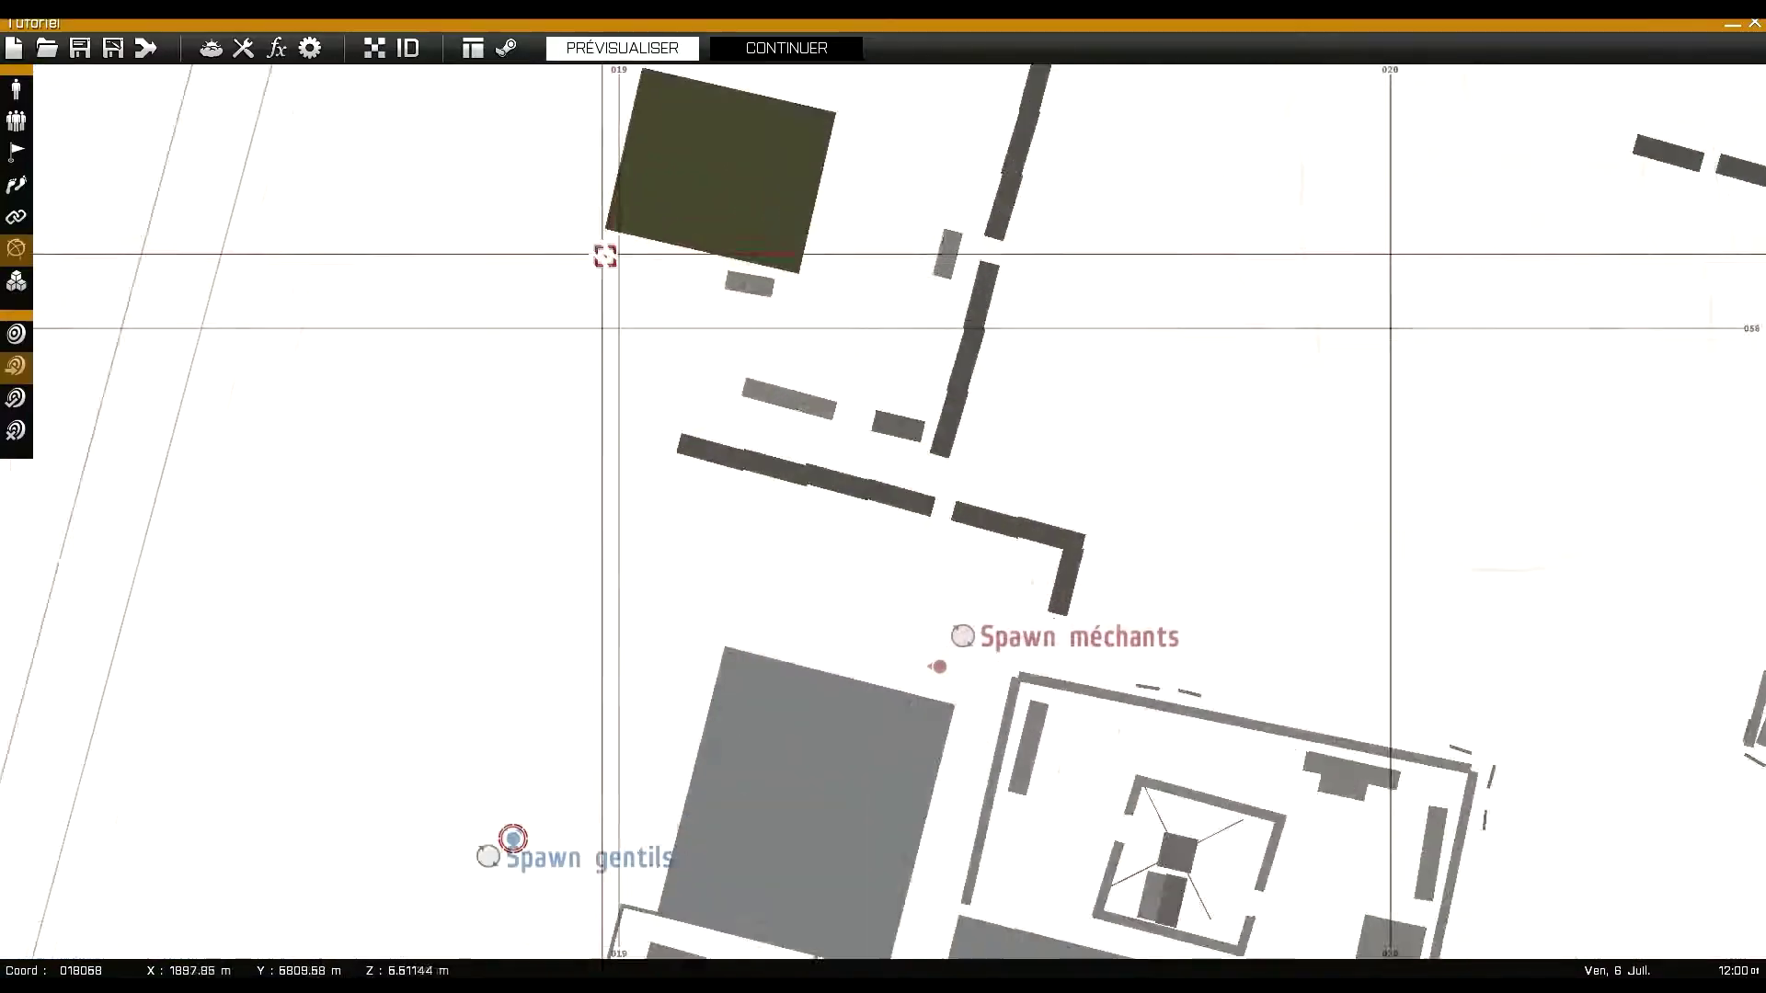
{"action": "scroll", "coordinate": [744, 483], "scroll_direction": "down", "scroll_amount": 3}
{"action": "right_click_drag", "start_coordinate": [744, 482], "coordinate": [709, 343]}
{"action": "scroll", "coordinate": [850, 395], "scroll_direction": "up", "scroll_amount": 3}
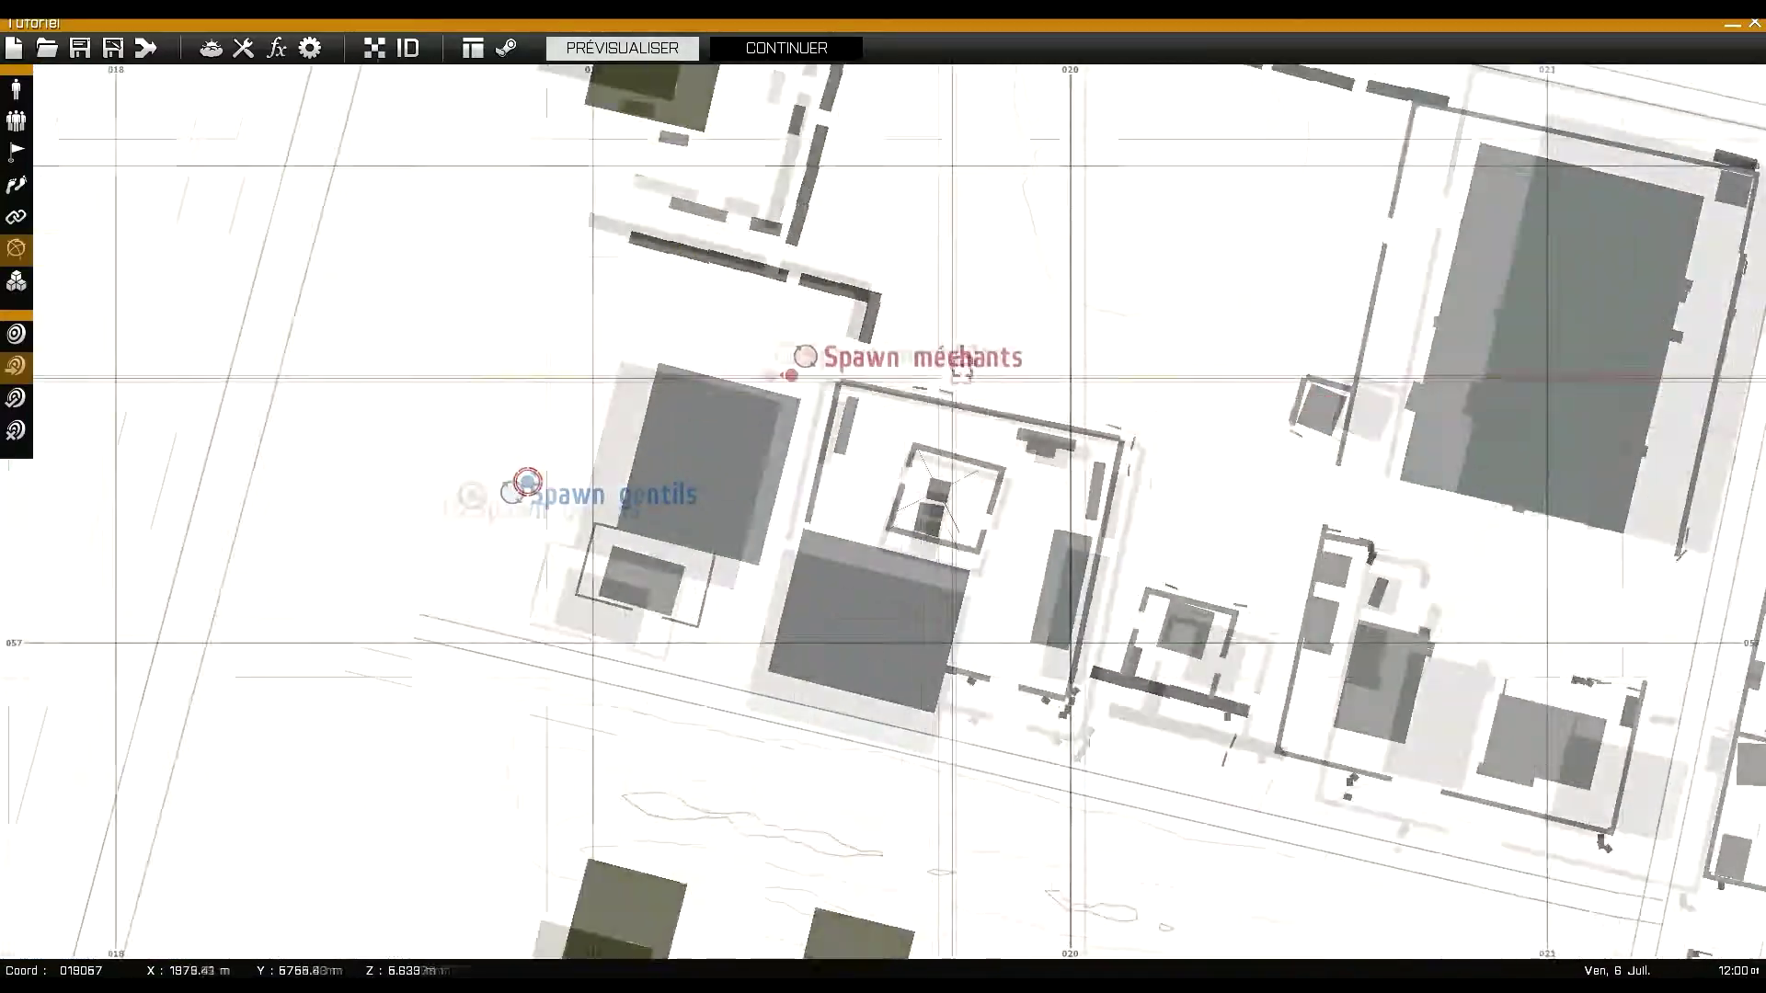
{"action": "right_click_drag", "start_coordinate": [423, 246], "coordinate": [390, 583]}
{"action": "scroll", "coordinate": [381, 578], "scroll_direction": "down", "scroll_amount": 3}
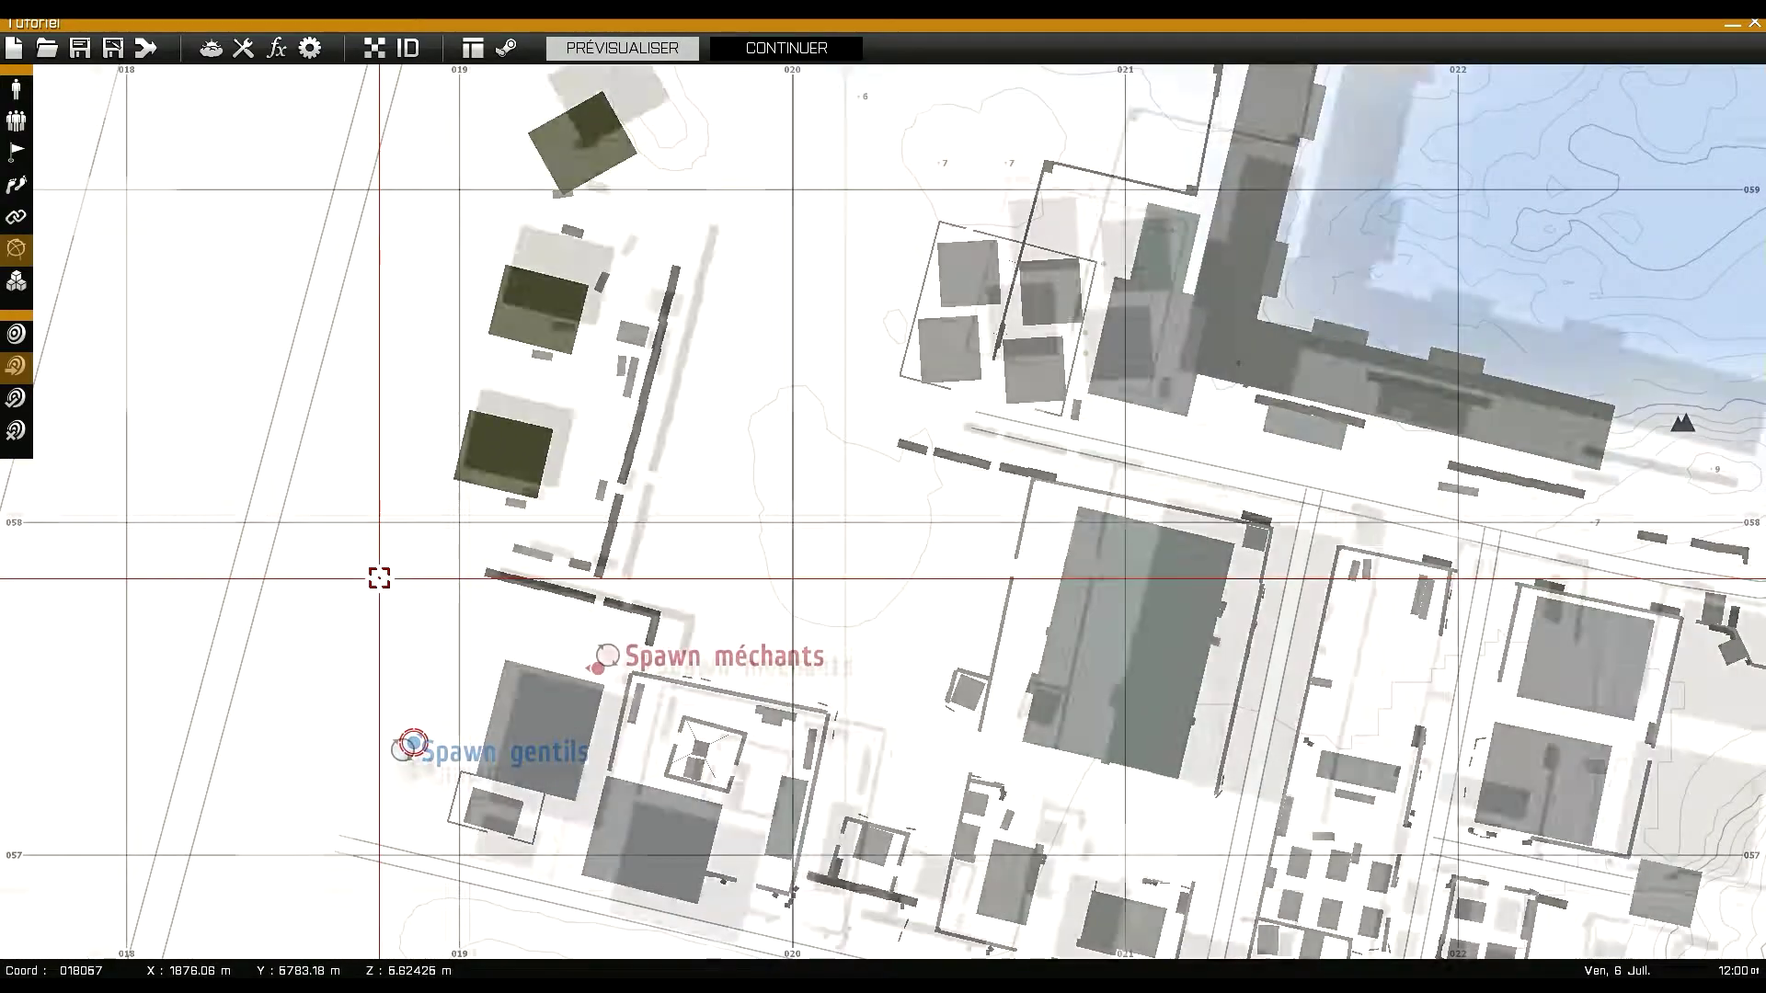
{"action": "scroll", "coordinate": [541, 670], "scroll_direction": "up", "scroll_amount": 3}
{"action": "right_click_drag", "start_coordinate": [540, 670], "coordinate": [662, 514]}
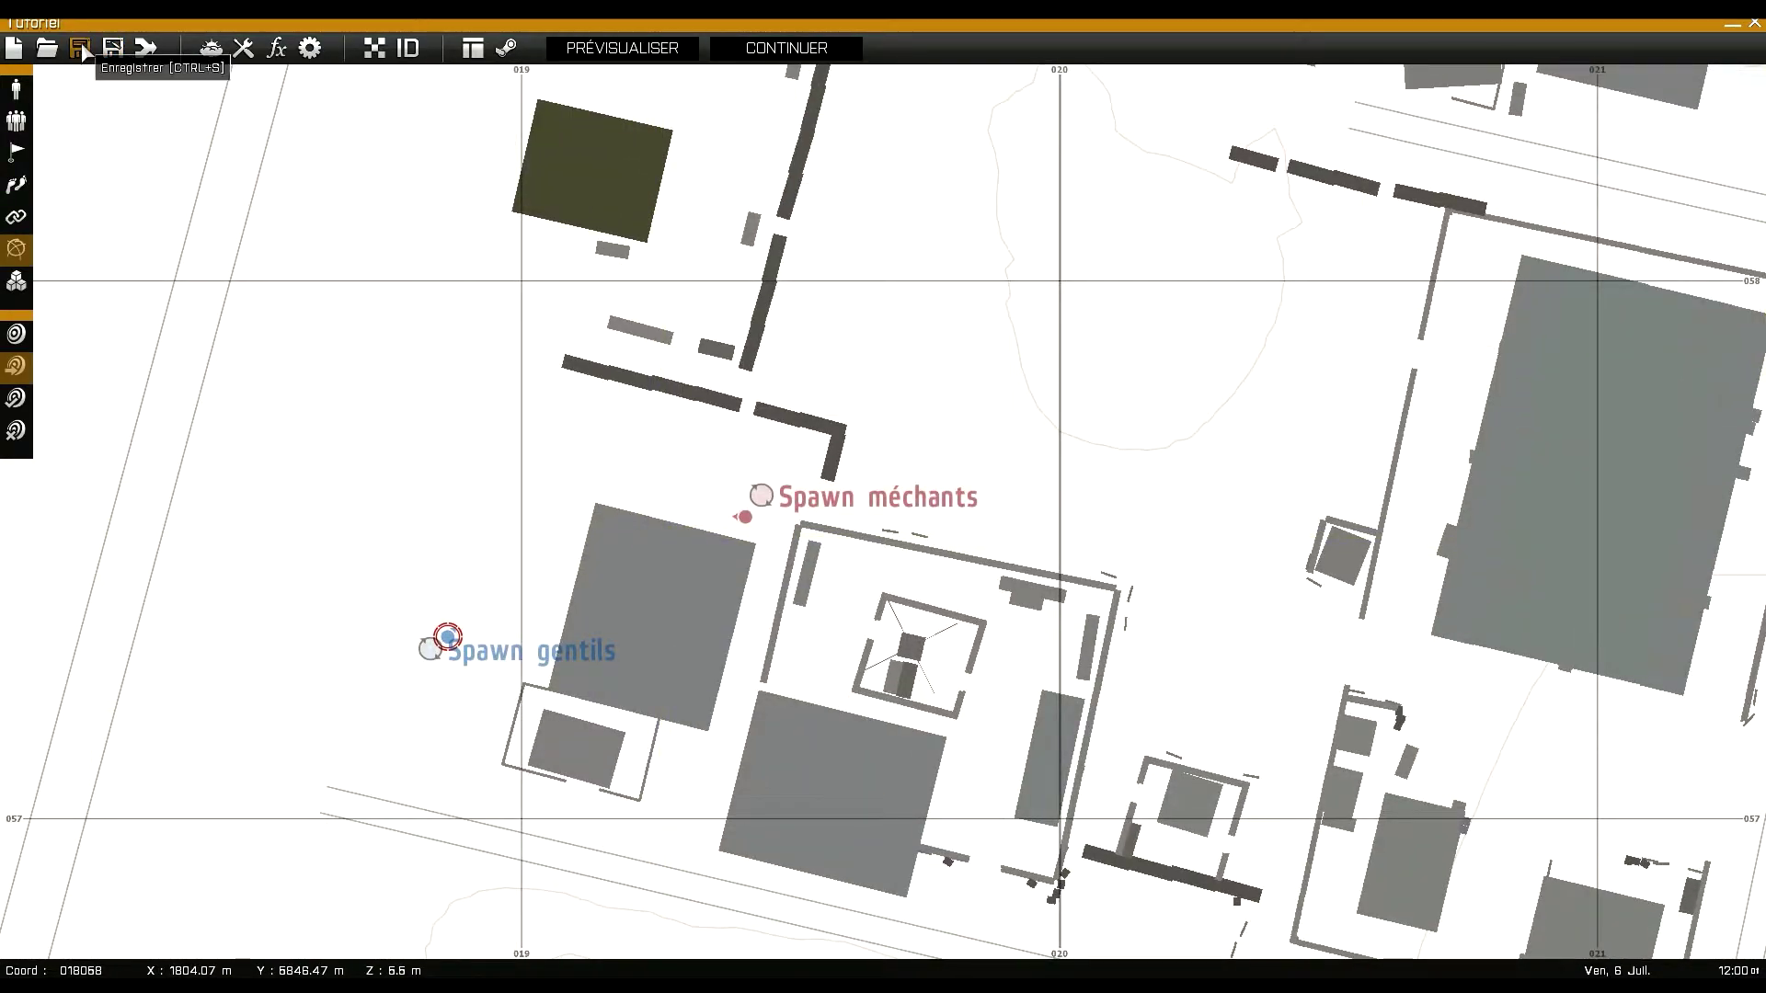
Export the Tutoriel mission to the multiplayer missions and exit the editor
{"action": "left_click", "coordinate": [112, 50]}
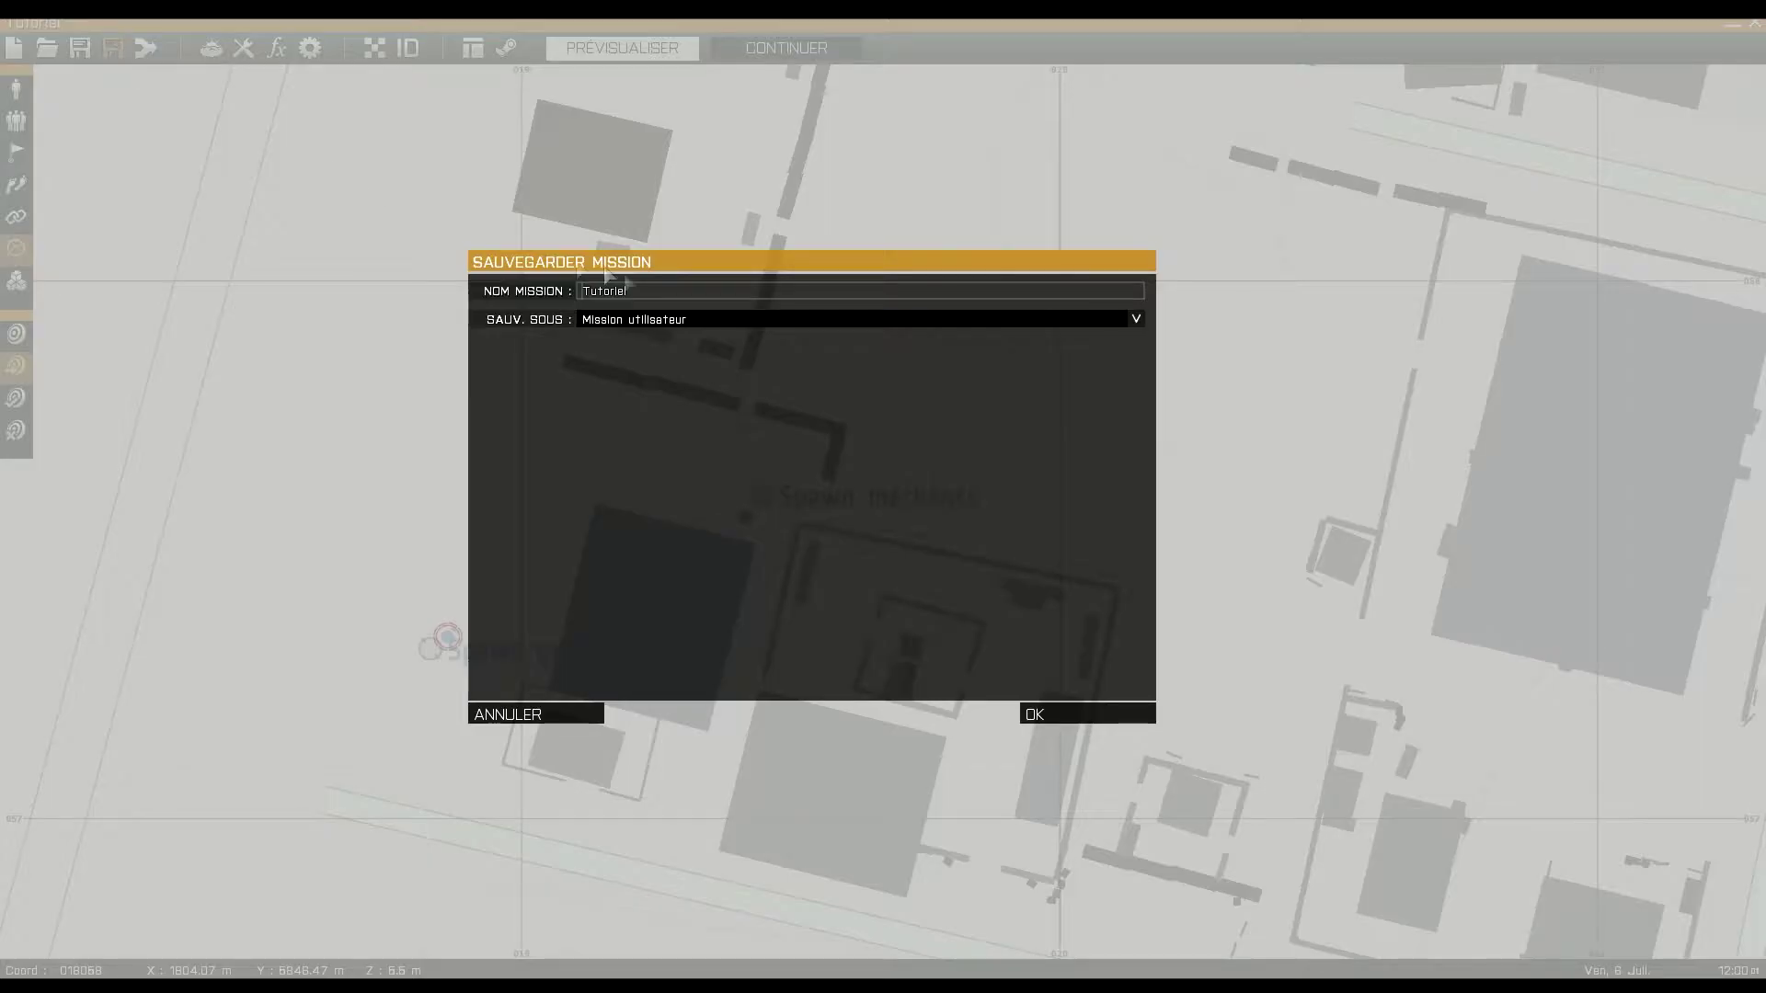
{"action": "left_click", "coordinate": [688, 320]}
{"action": "left_click", "coordinate": [695, 371]}
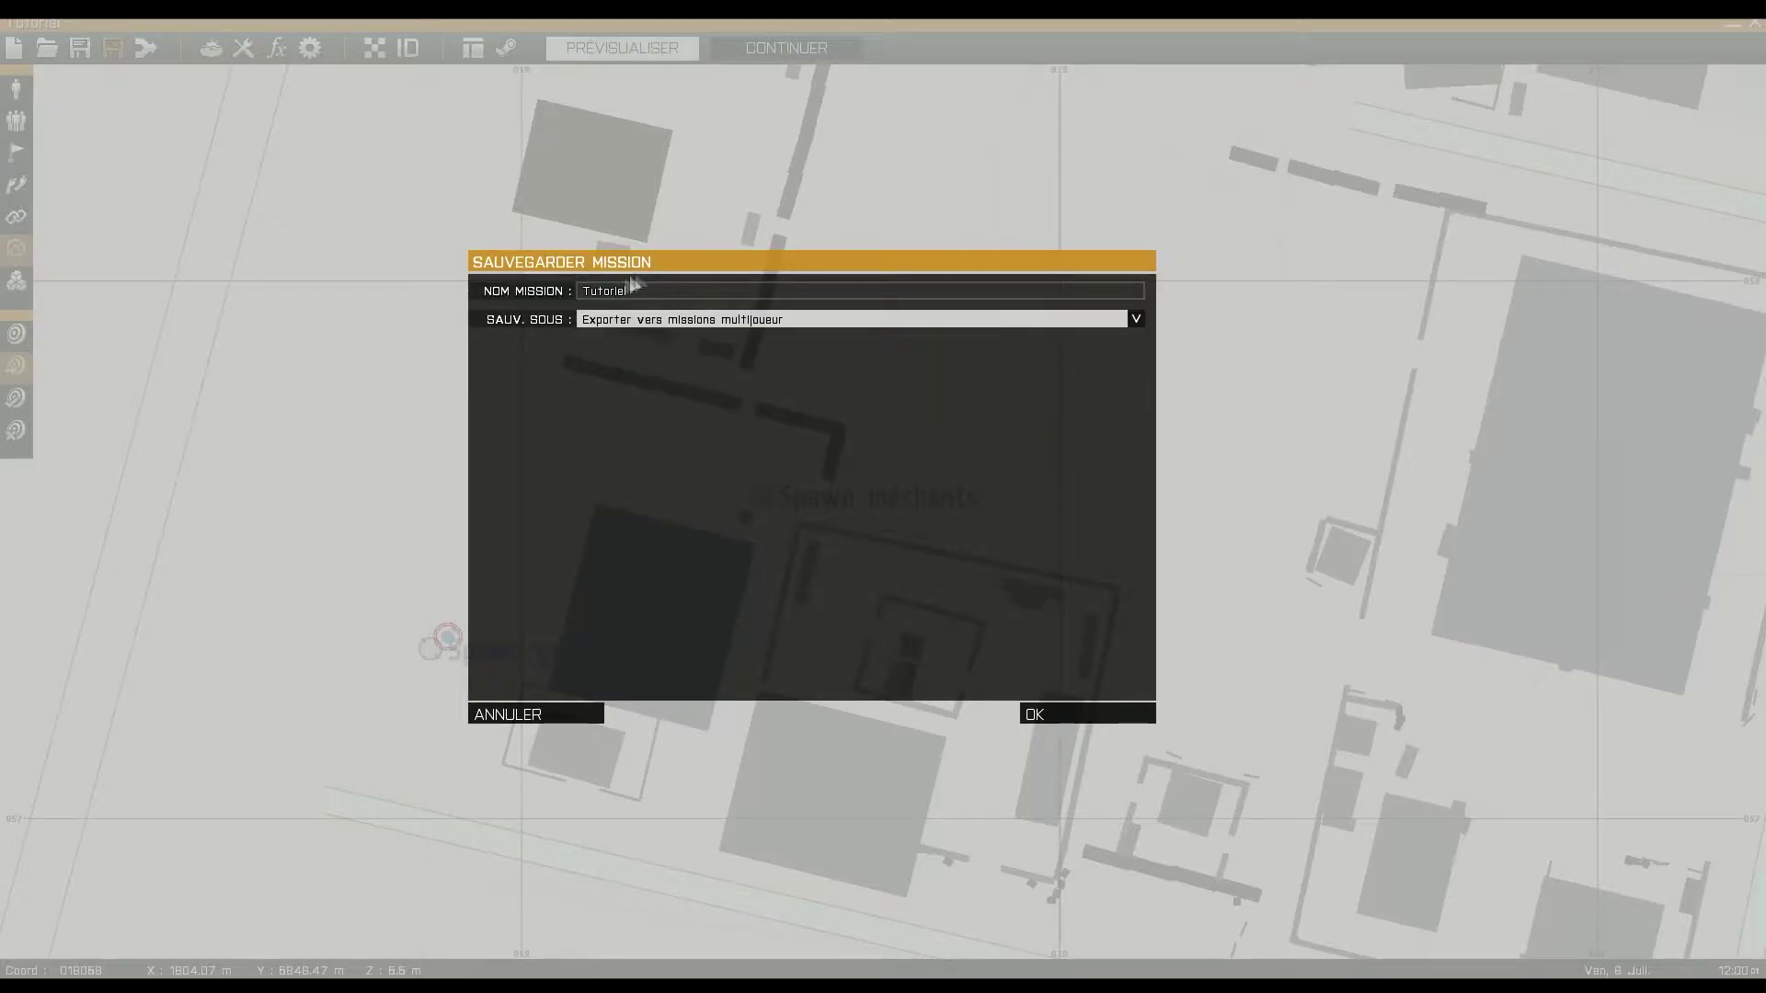
{"action": "left_click", "coordinate": [1085, 721]}
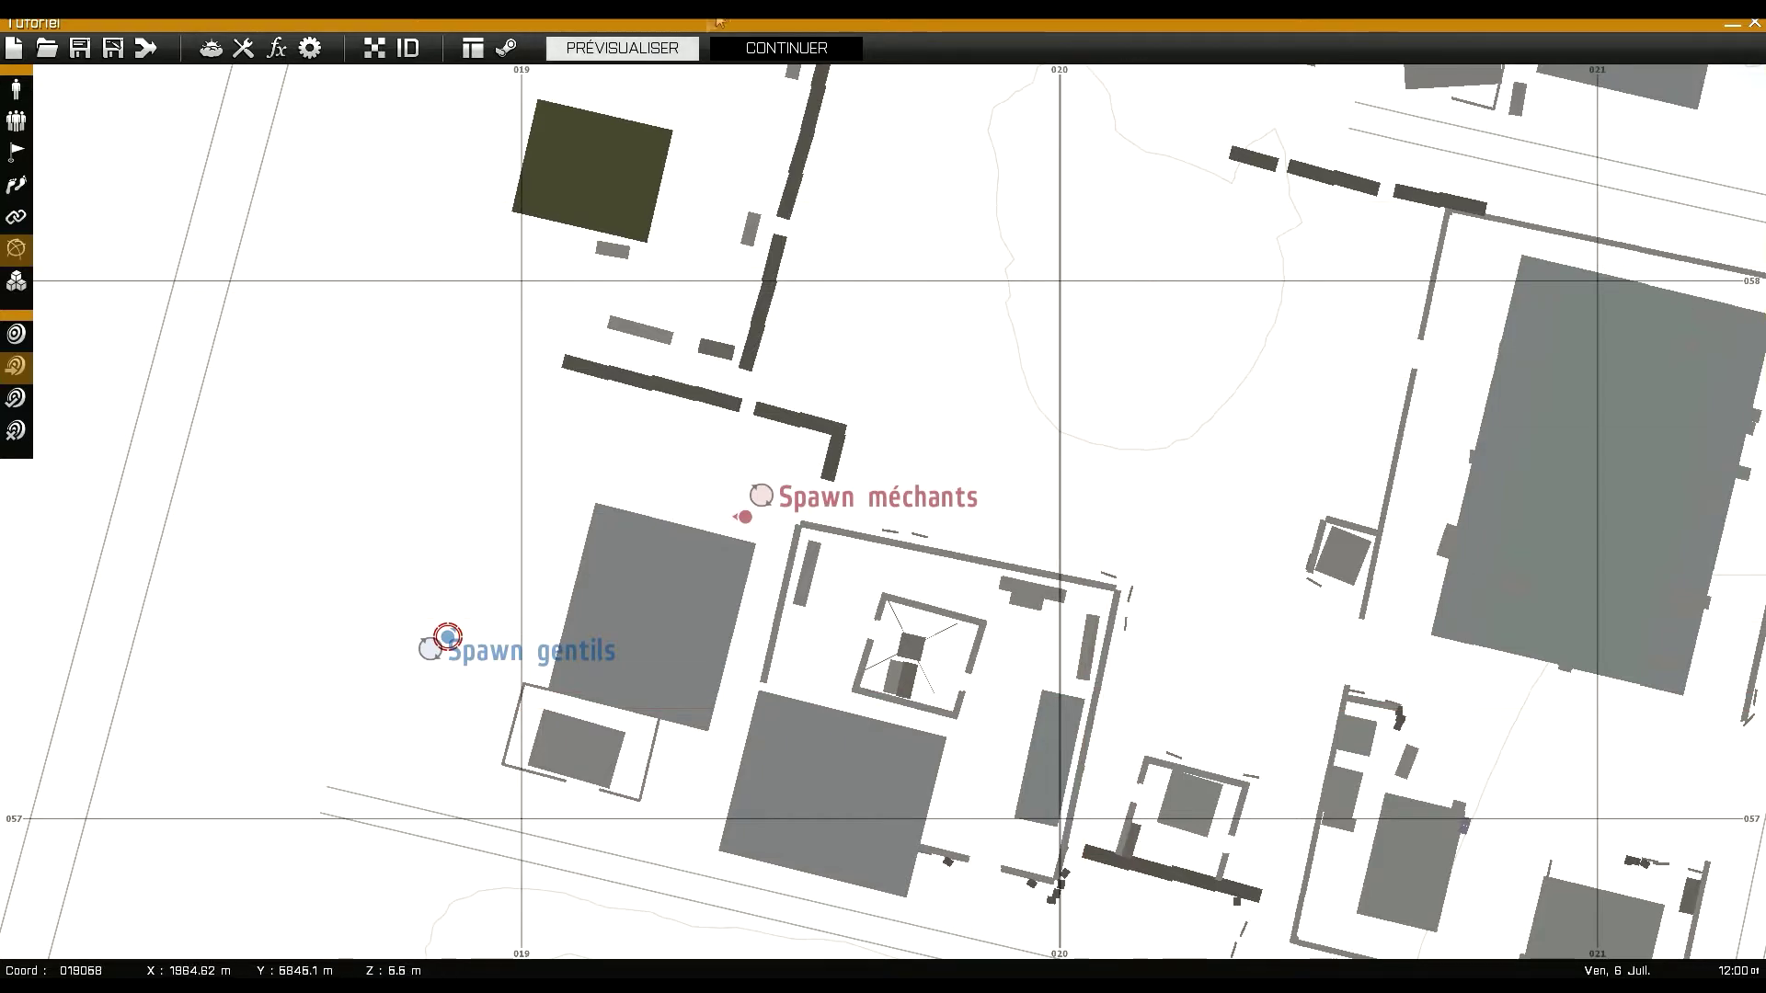
{"action": "left_click", "coordinate": [1754, 24]}
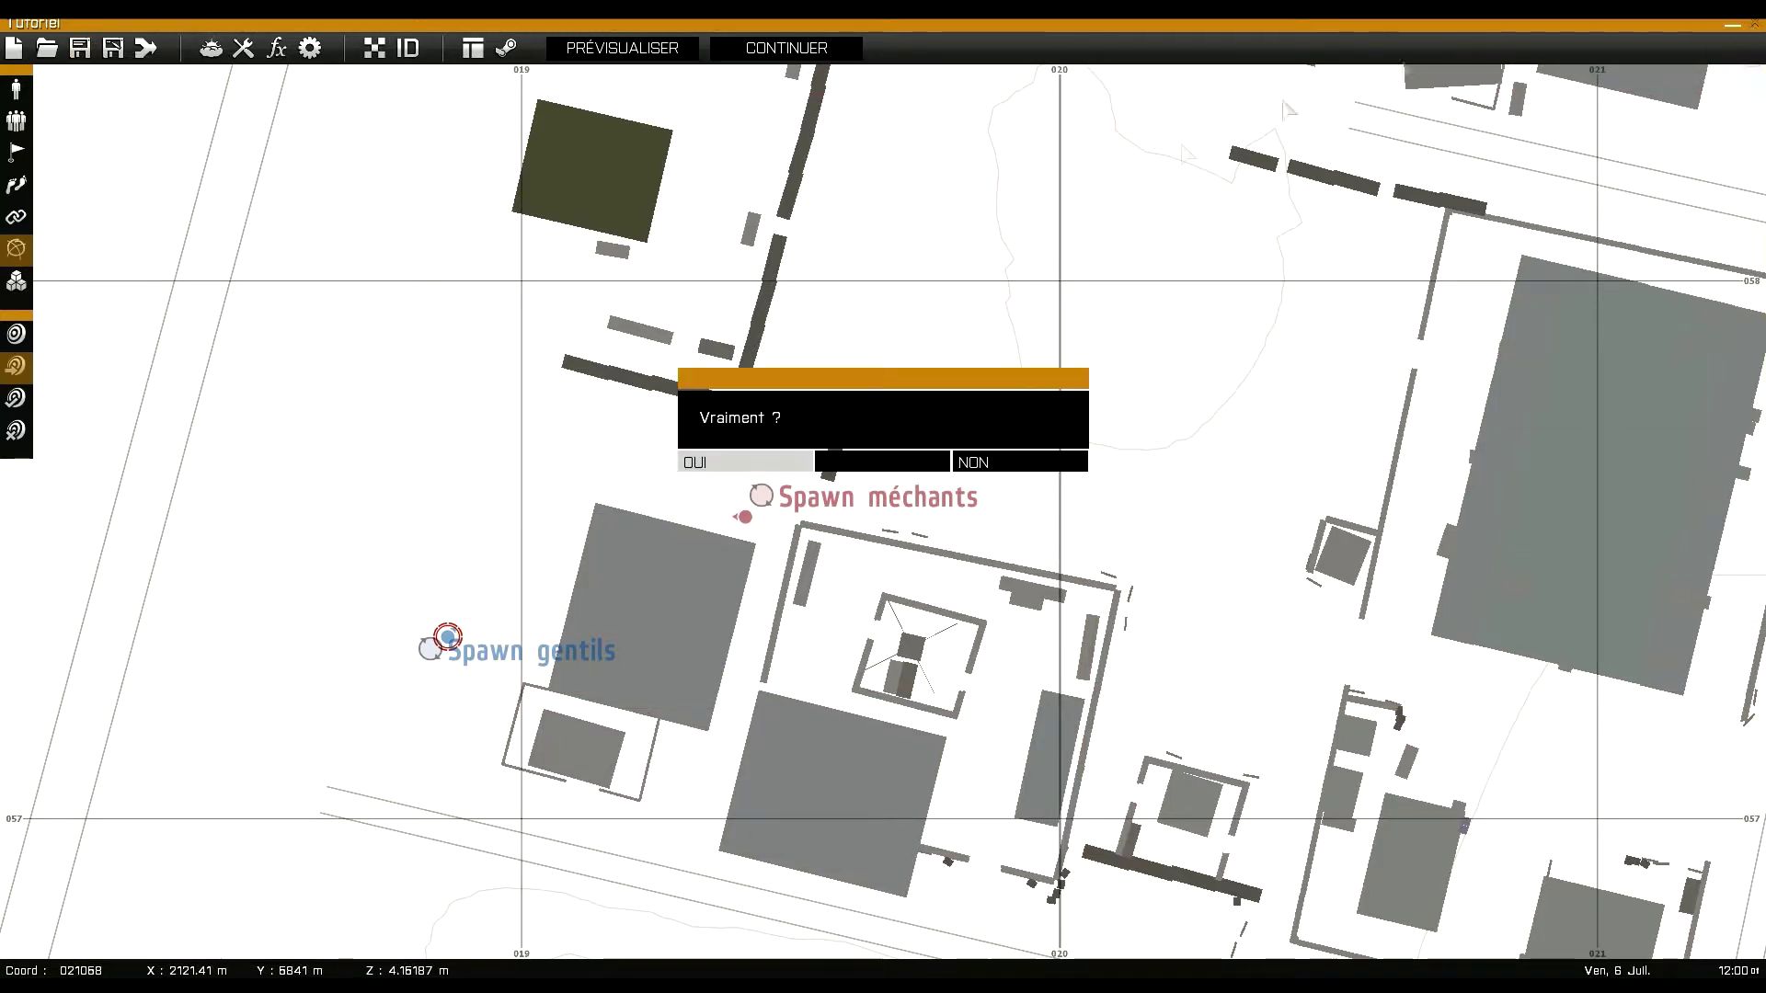
{"action": "left_click", "coordinate": [693, 463]}
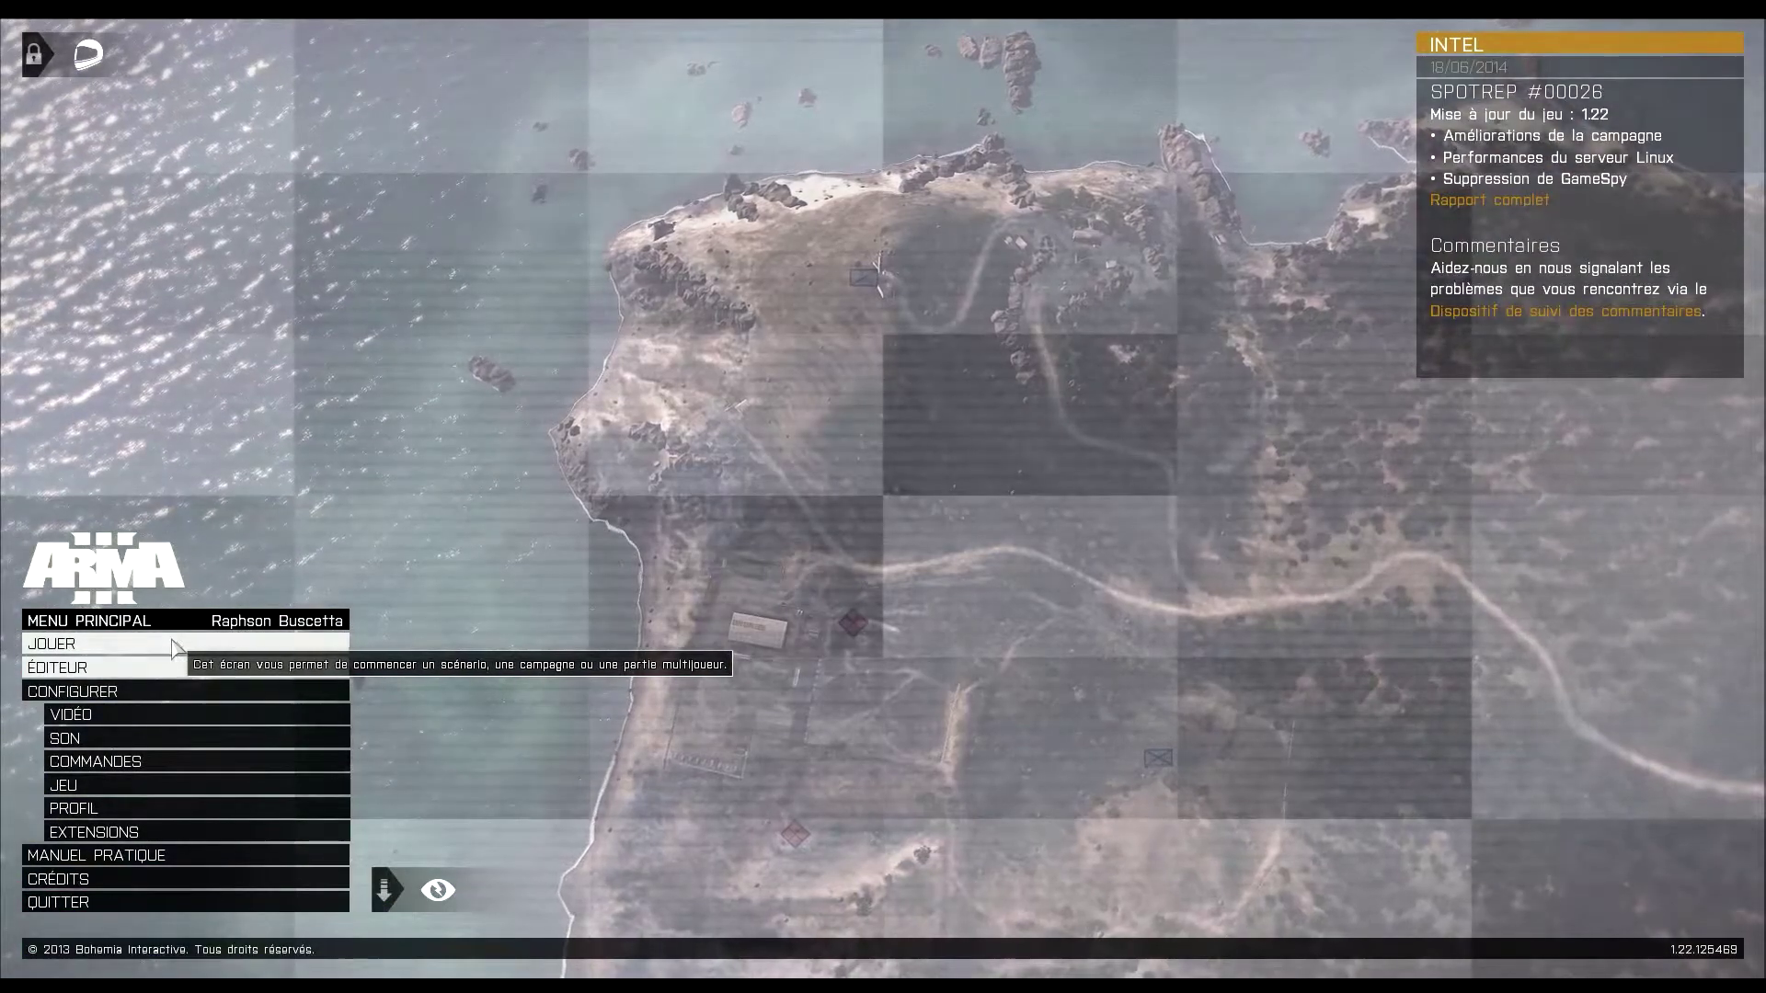
Host a new multiplayer session on LAN with port 2302 and a maximum of 16 players
{"action": "left_click", "coordinate": [173, 648]}
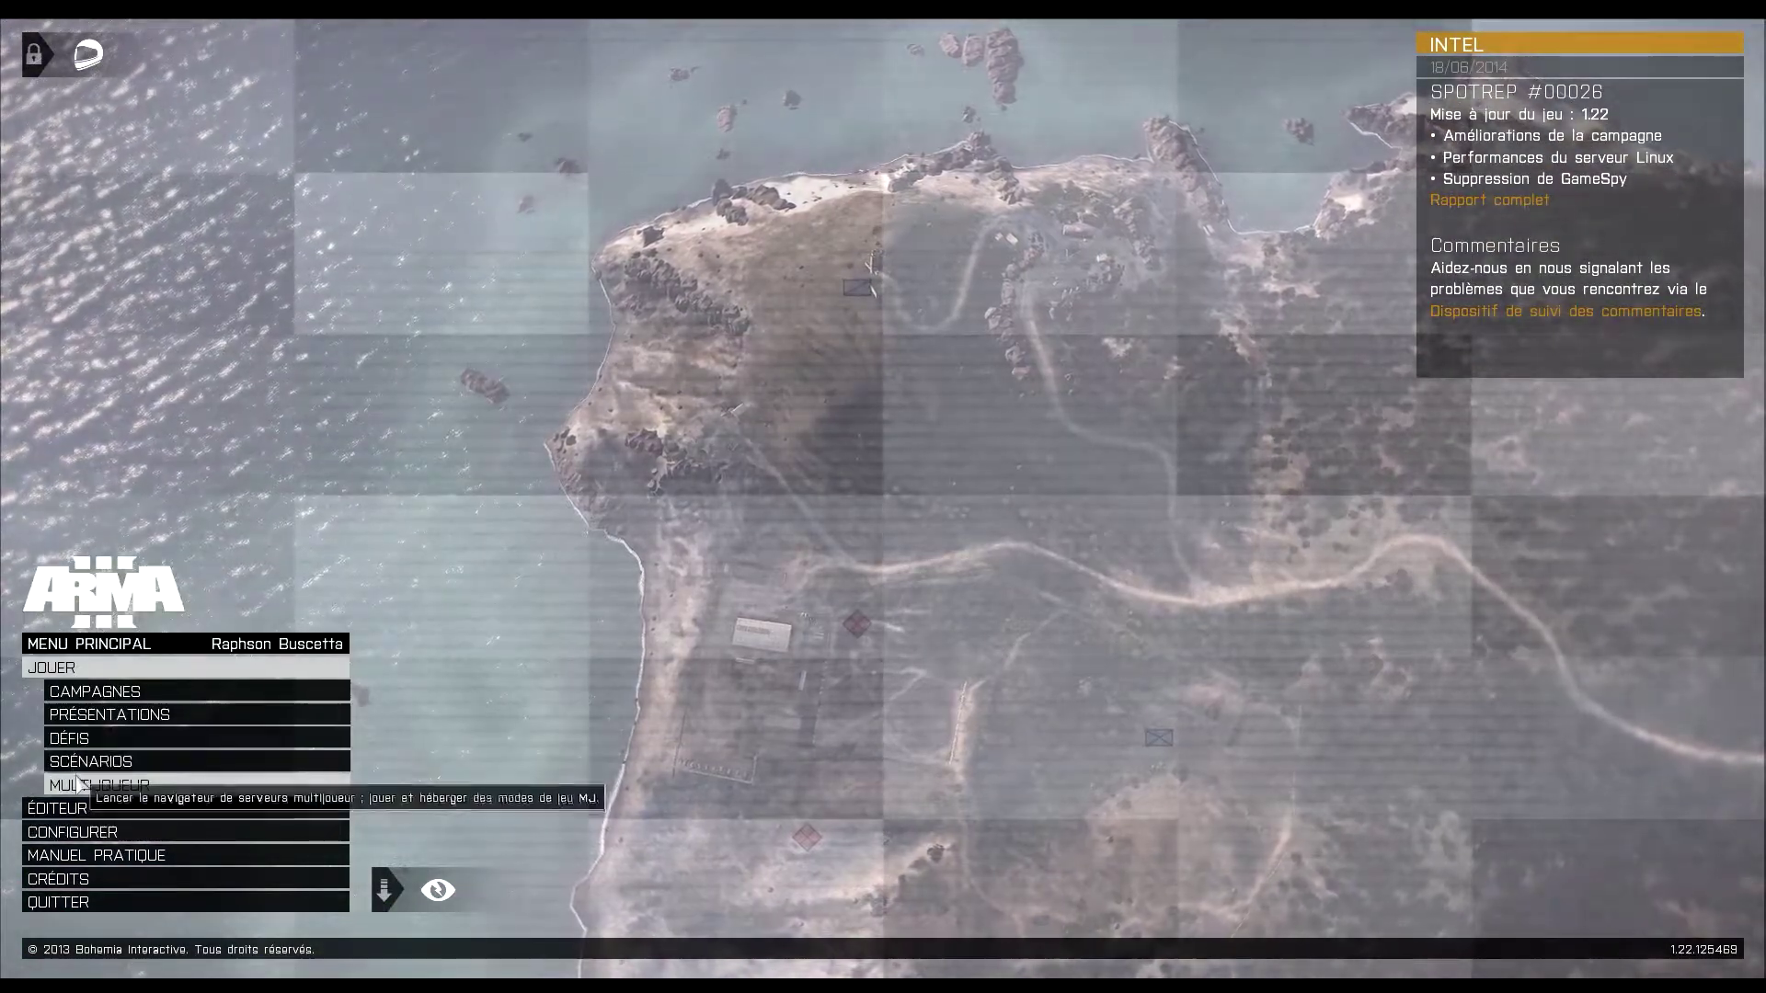
{"action": "left_click", "coordinate": [81, 784]}
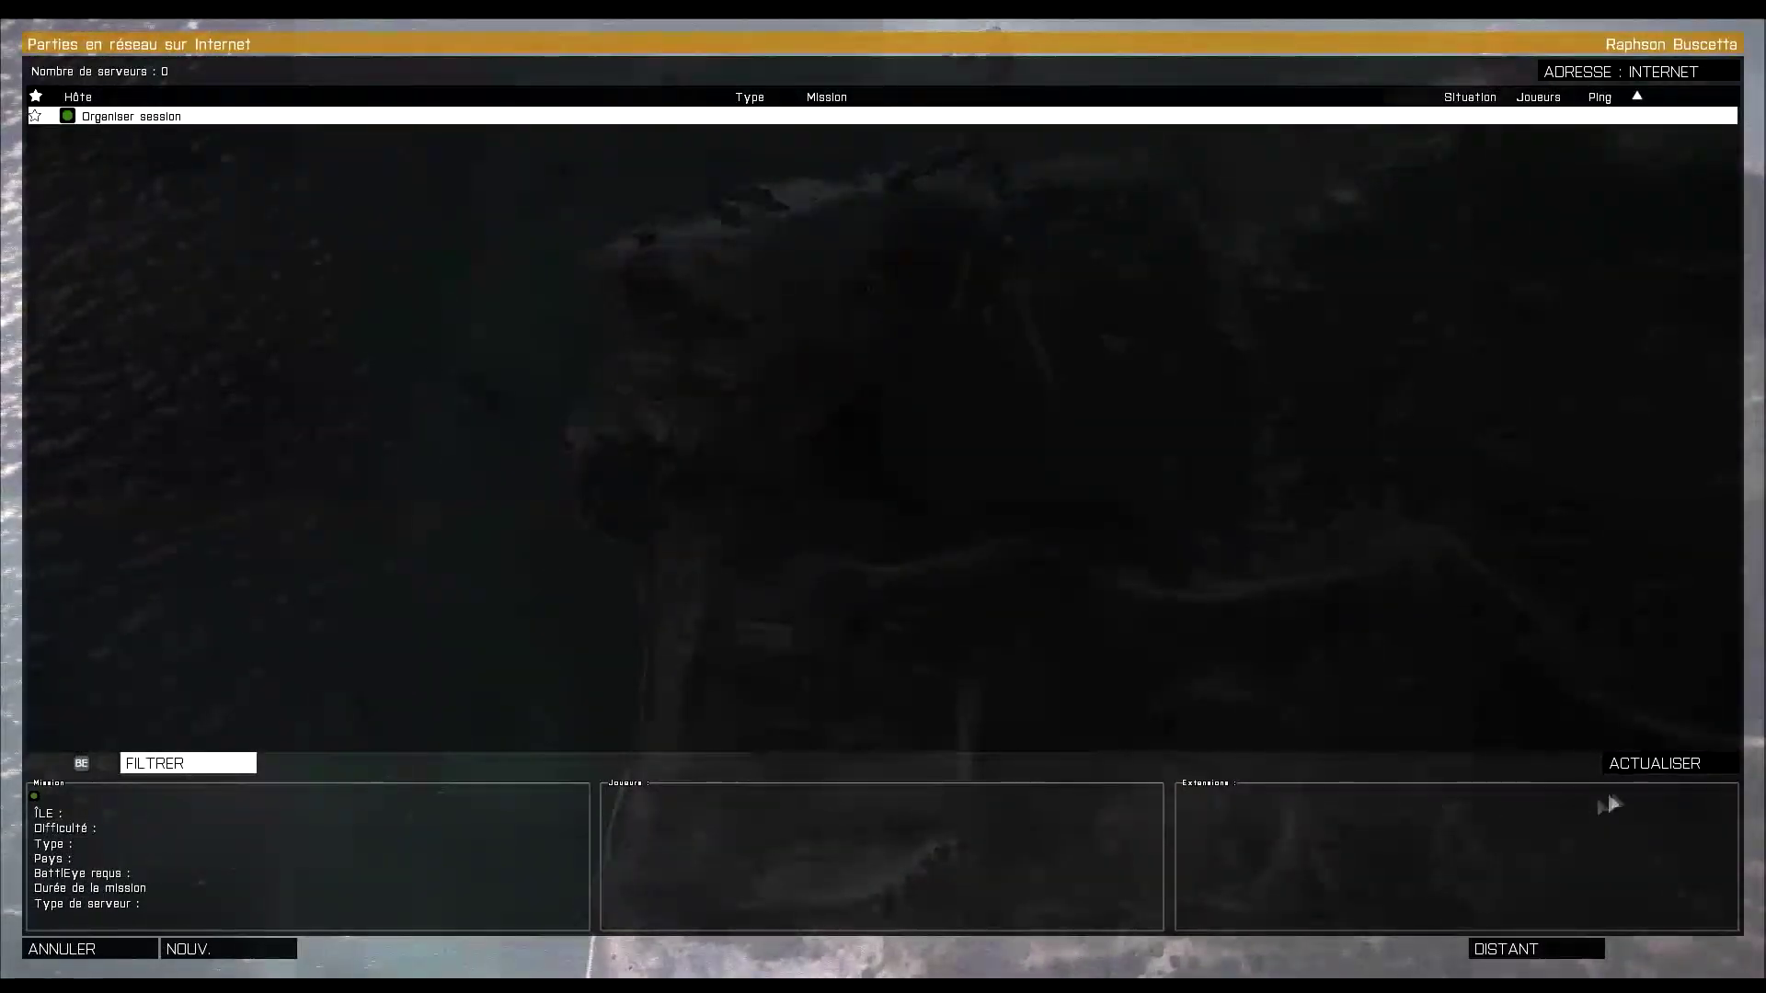
{"action": "left_click", "coordinate": [206, 947]}
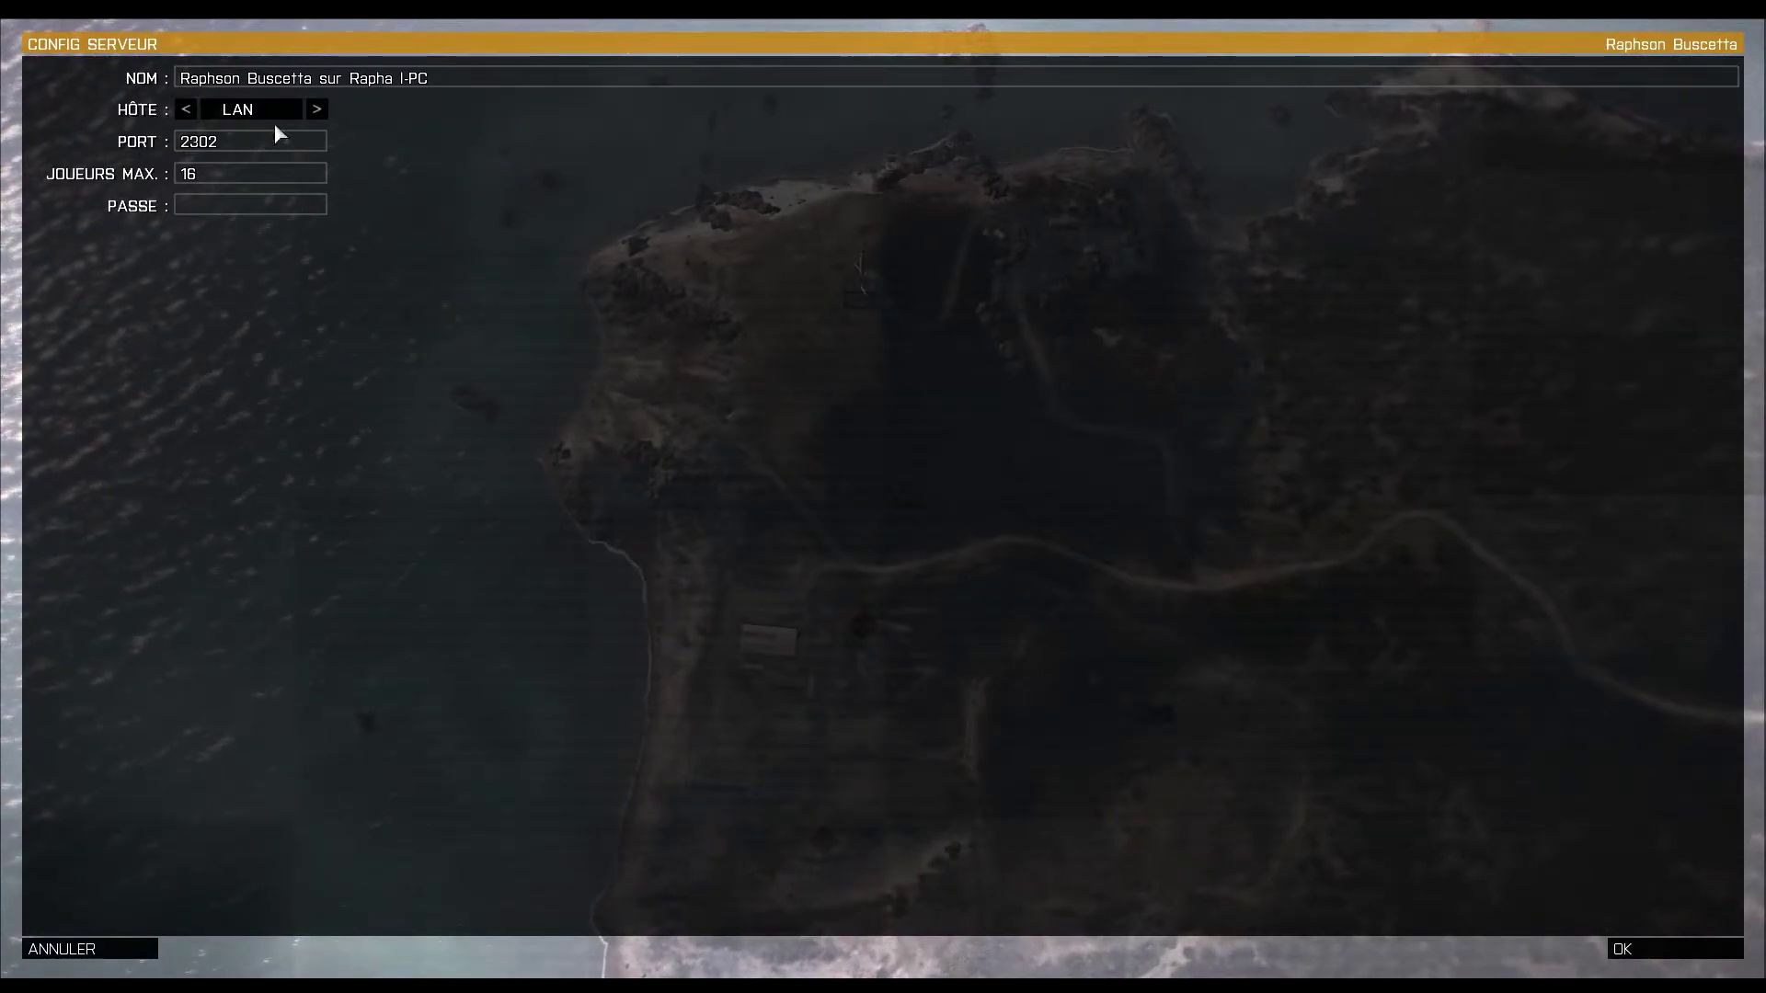
{"action": "left_click", "coordinate": [1698, 951]}
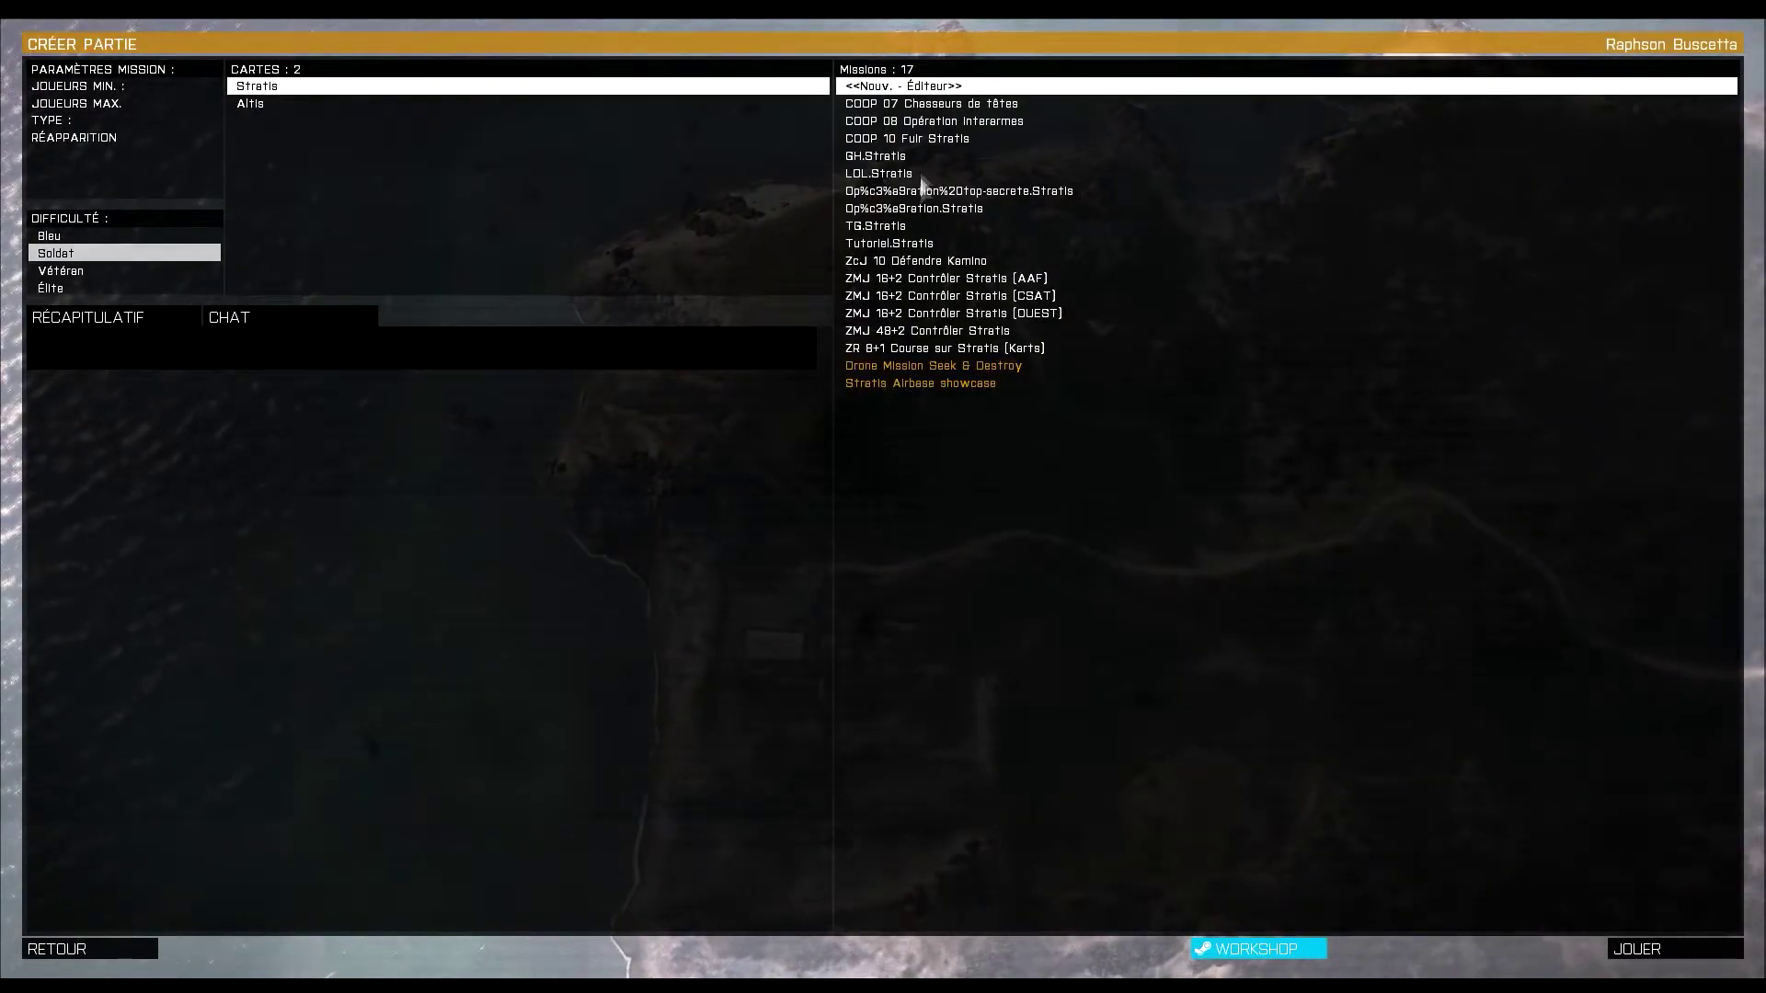
Launch the Tutoriel.Stratis mission in the BLUFOR Alpha 1-1 rifleman group leader role
{"action": "left_click", "coordinate": [897, 244]}
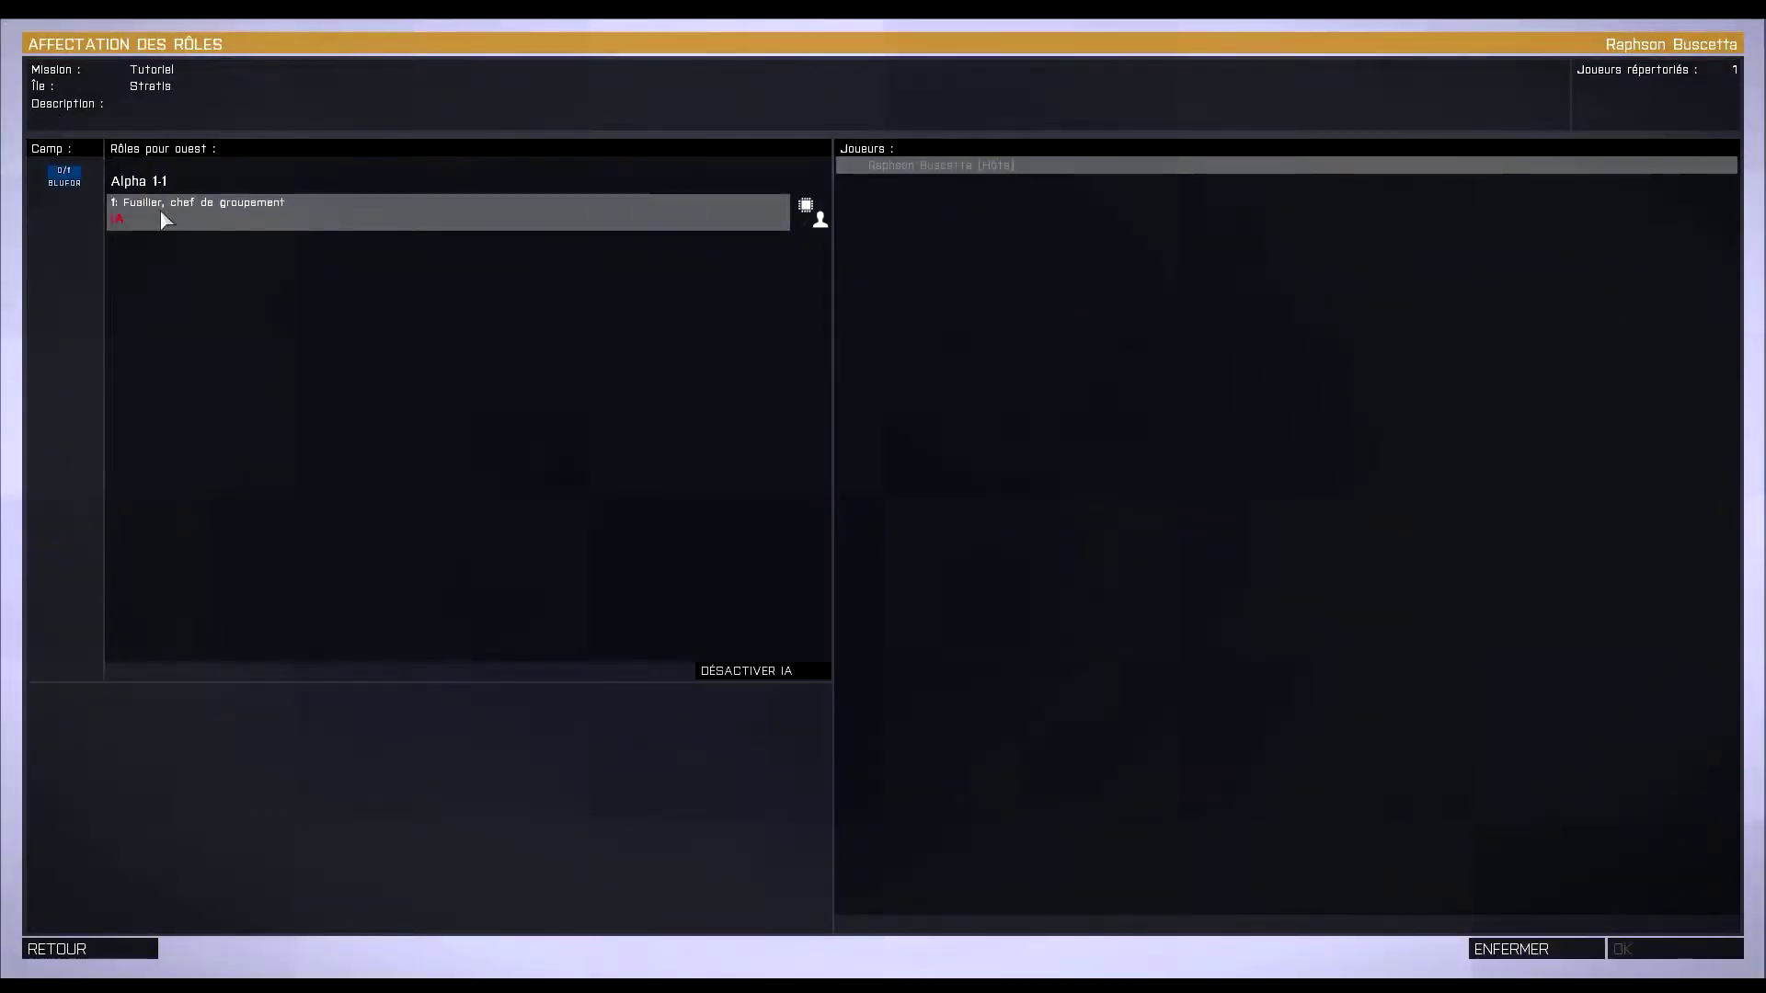
{"action": "left_click", "coordinate": [164, 218]}
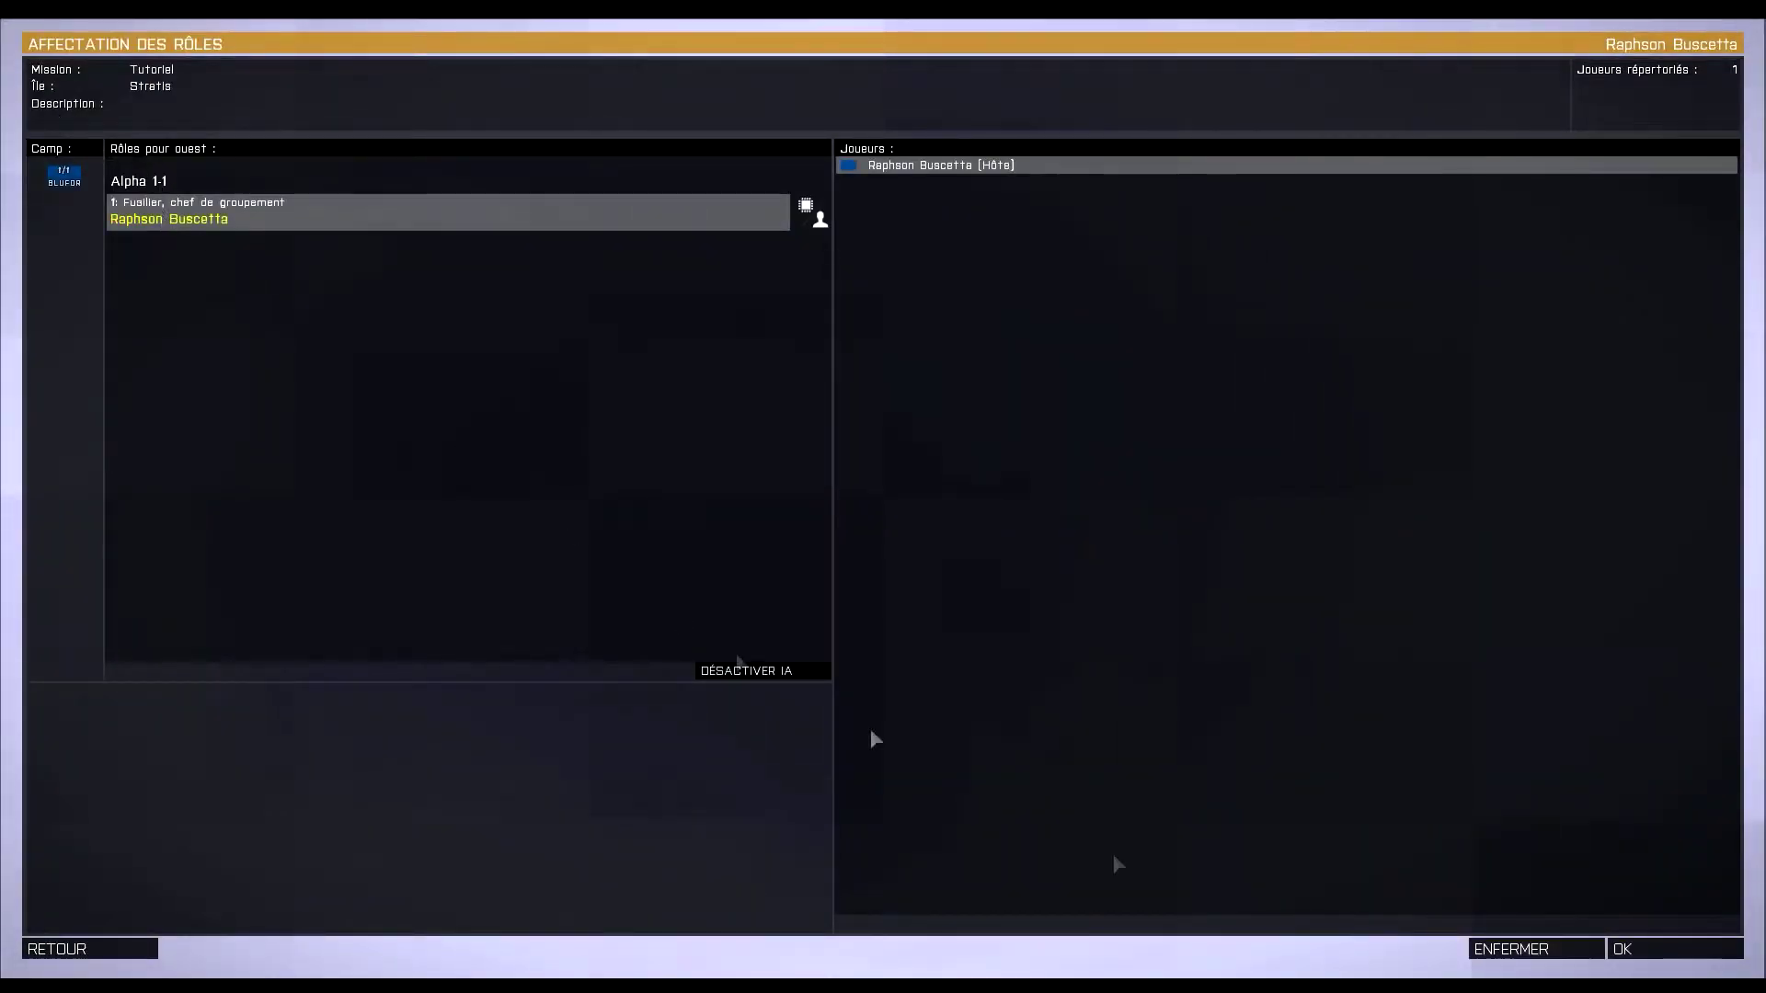
{"action": "left_click", "coordinate": [1628, 939]}
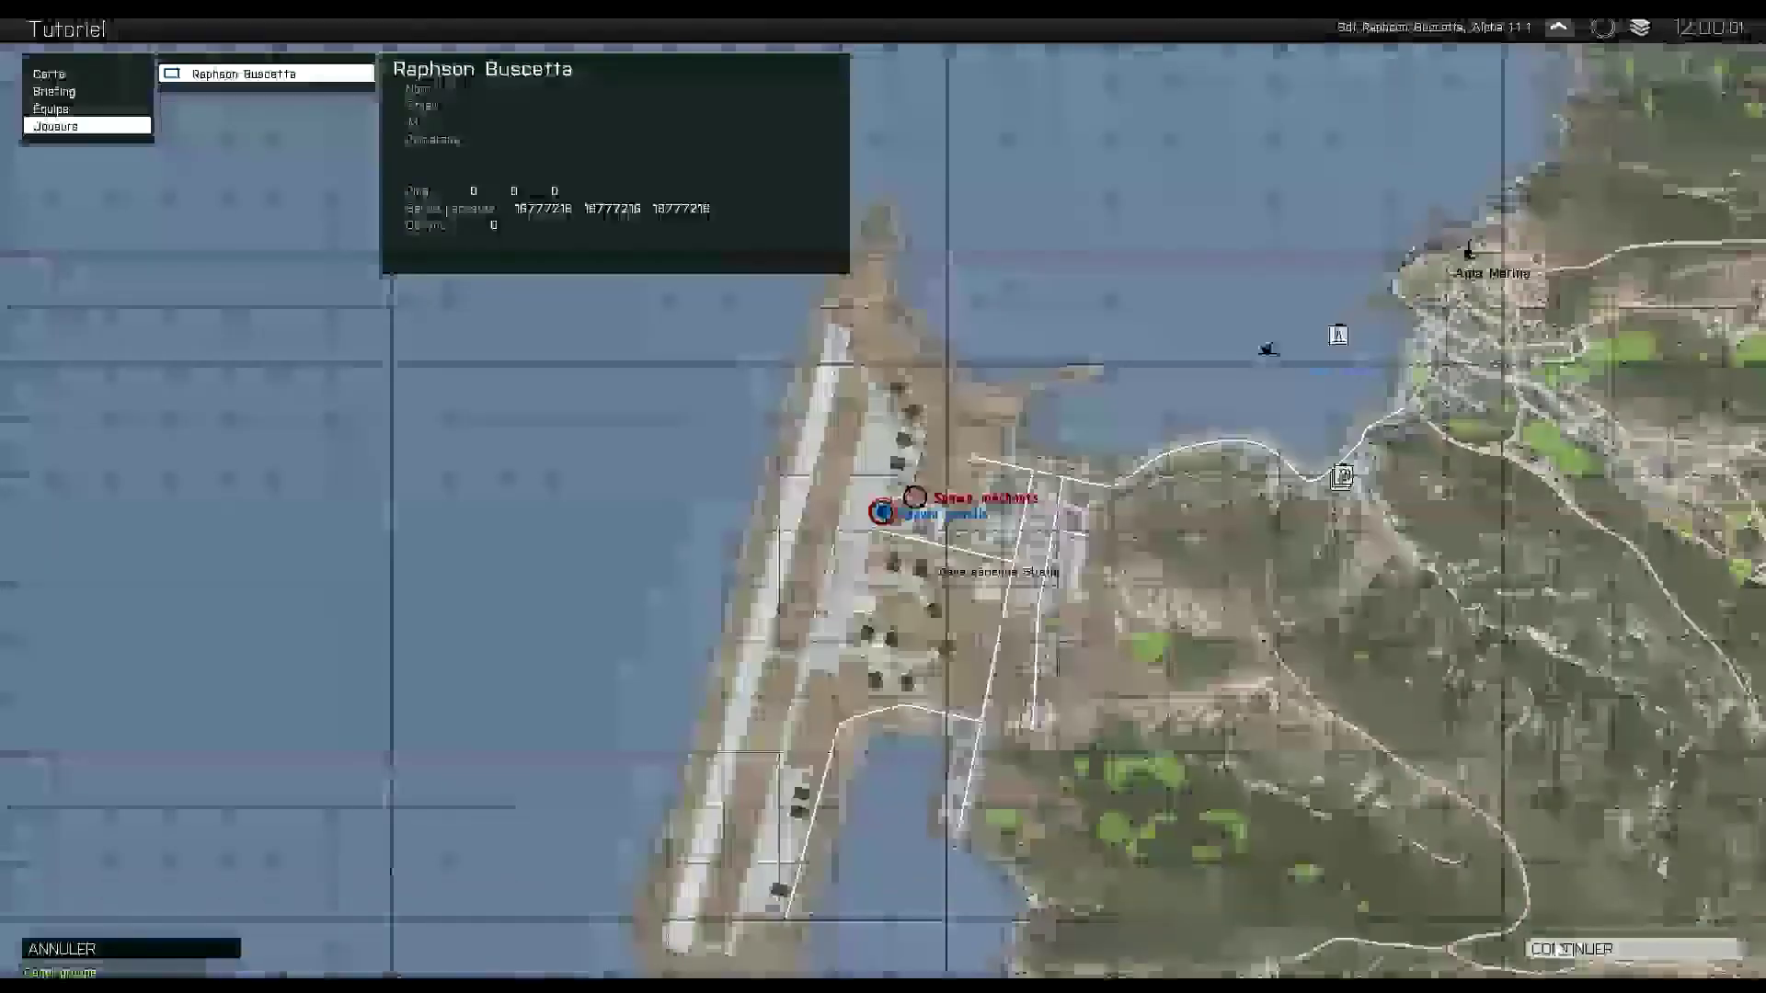
{"action": "left_click", "coordinate": [1622, 948]}
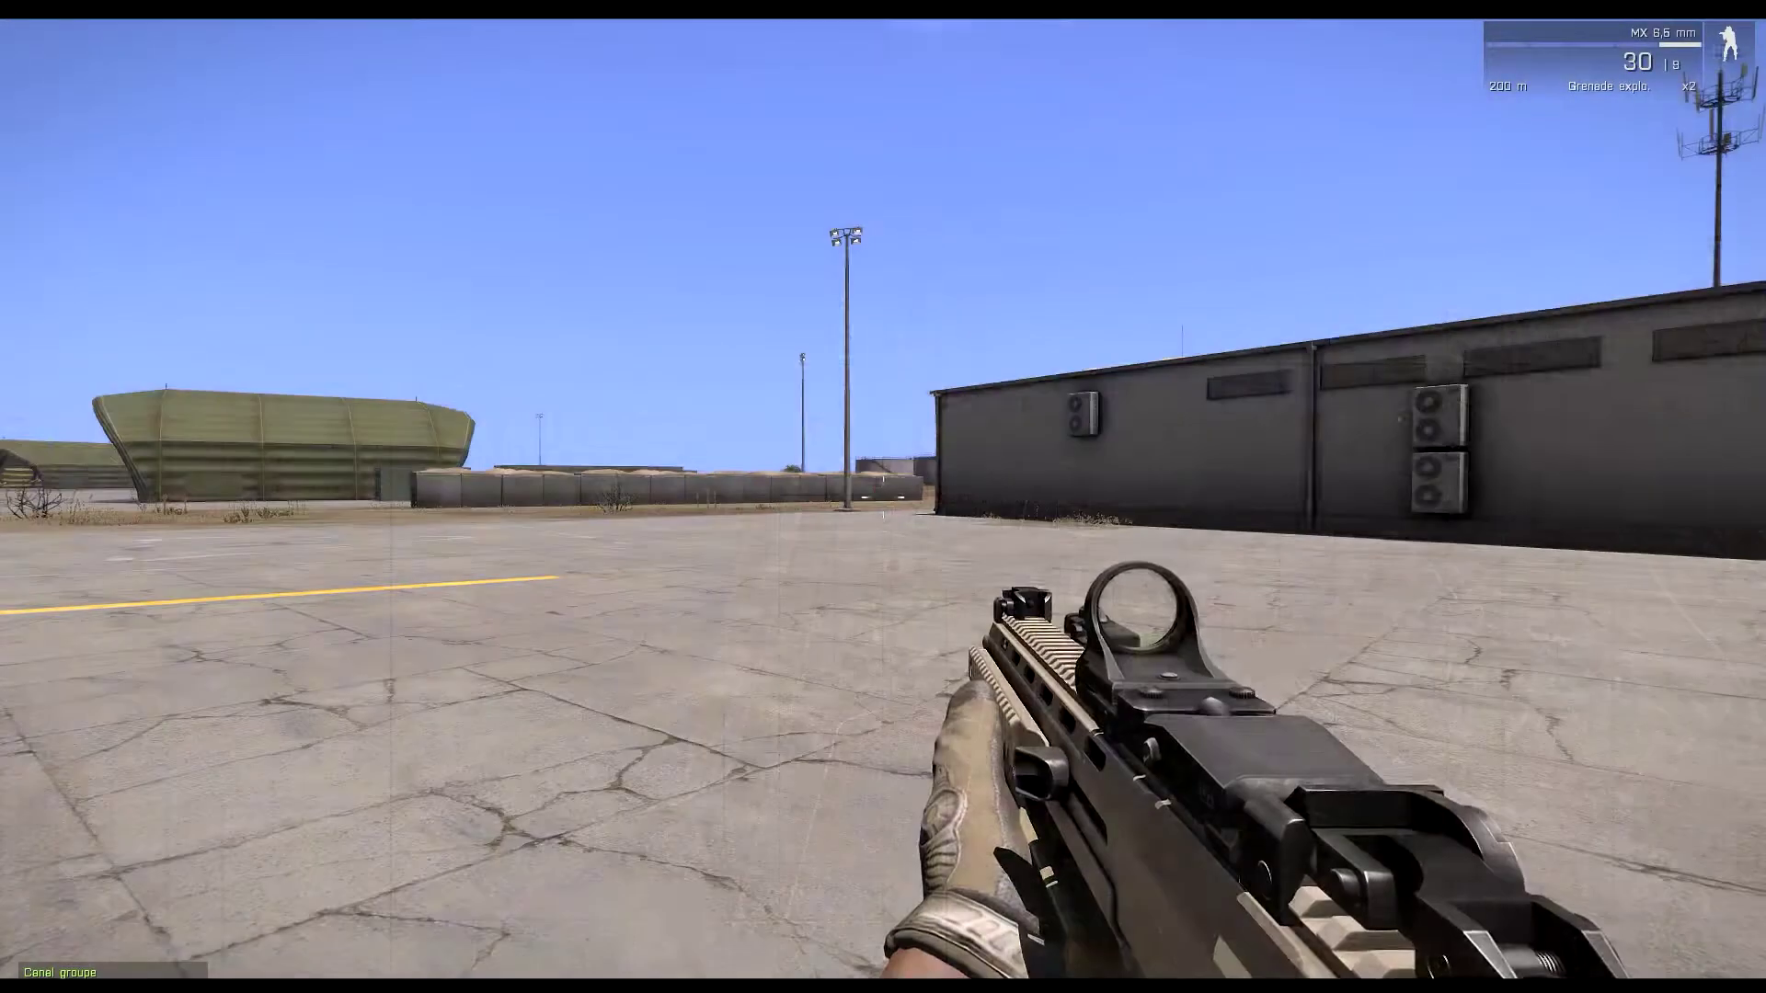
Check the spawn markers on the in-game map and test the respawn by moving around the base and dying
{"action": "key", "text": "m"}
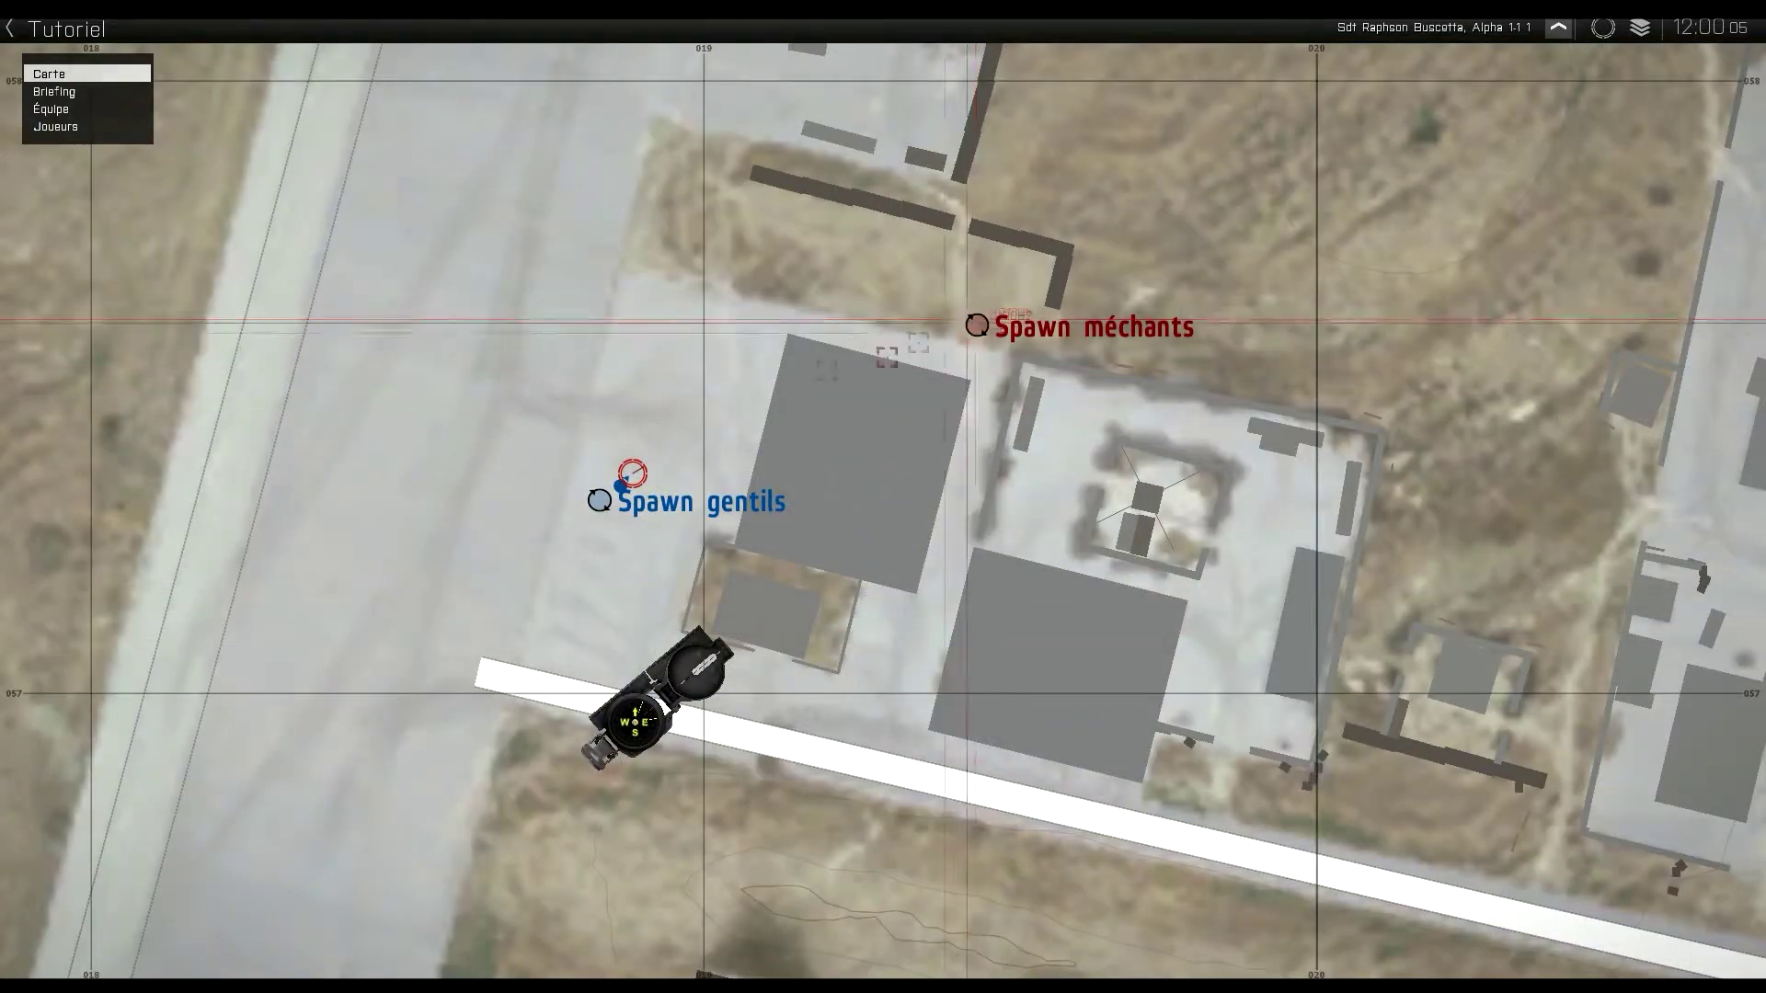
{"action": "key", "text": "m"}
{"action": "key", "text": "shift+w"}
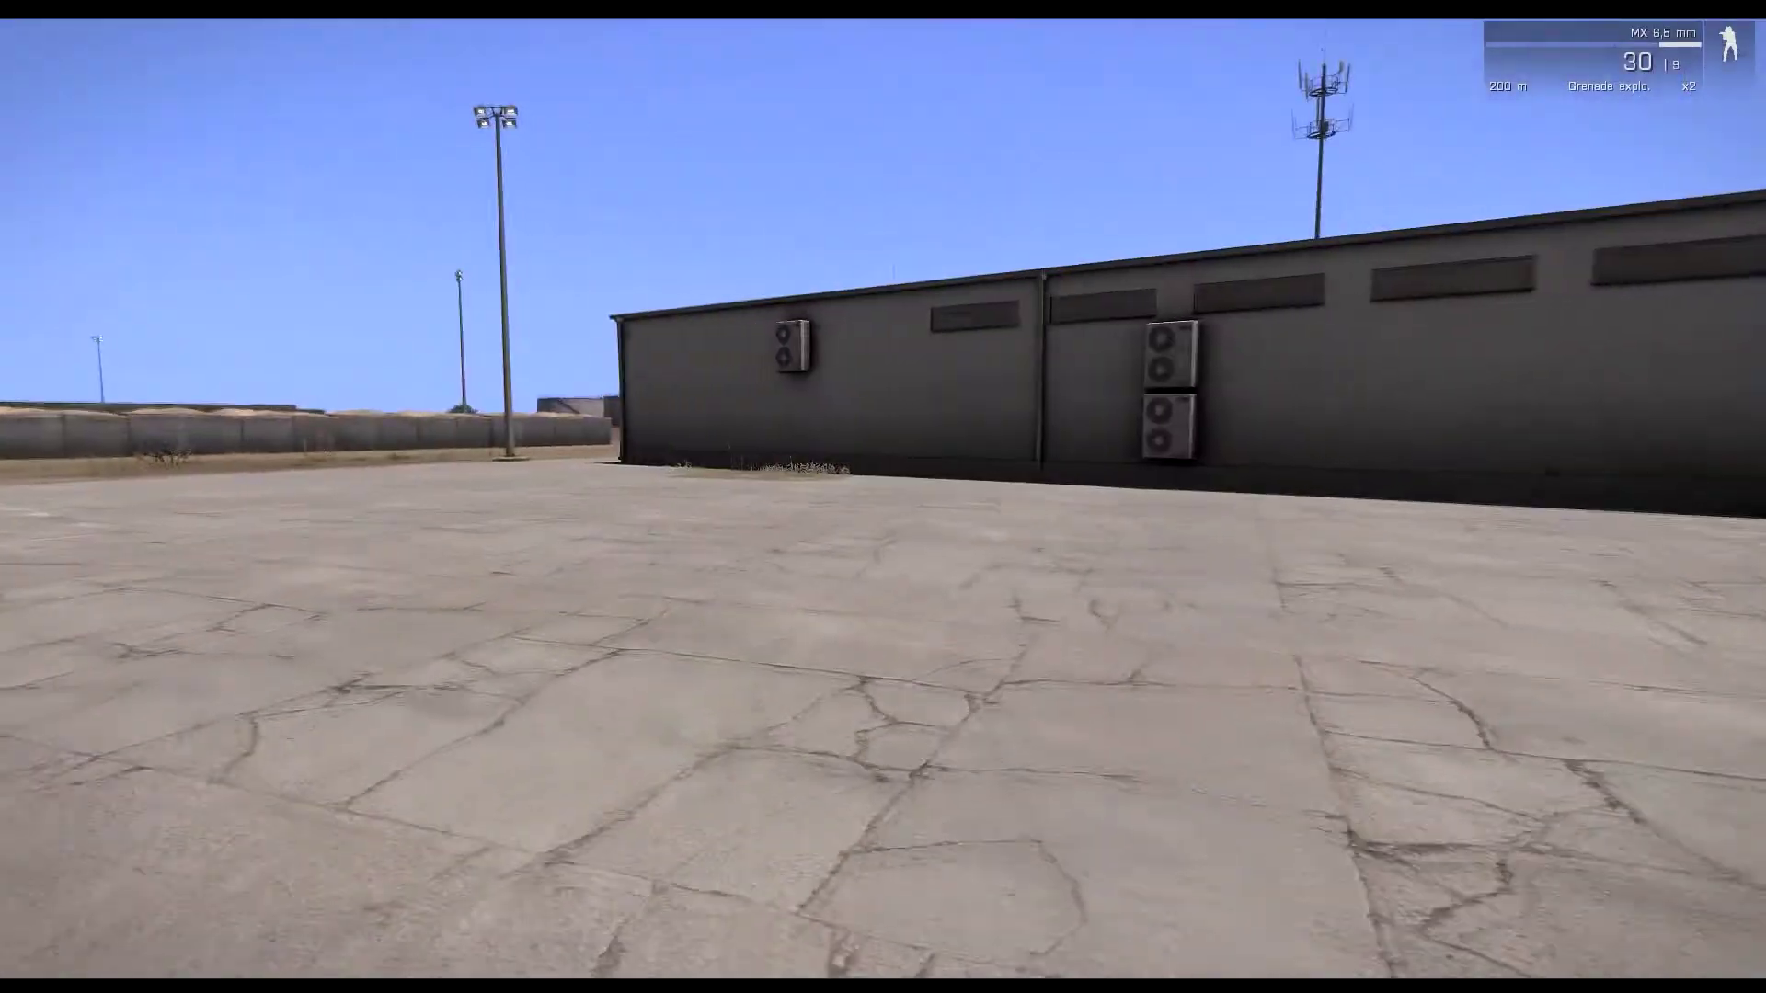
{"action": "key", "text": "shift+w"}
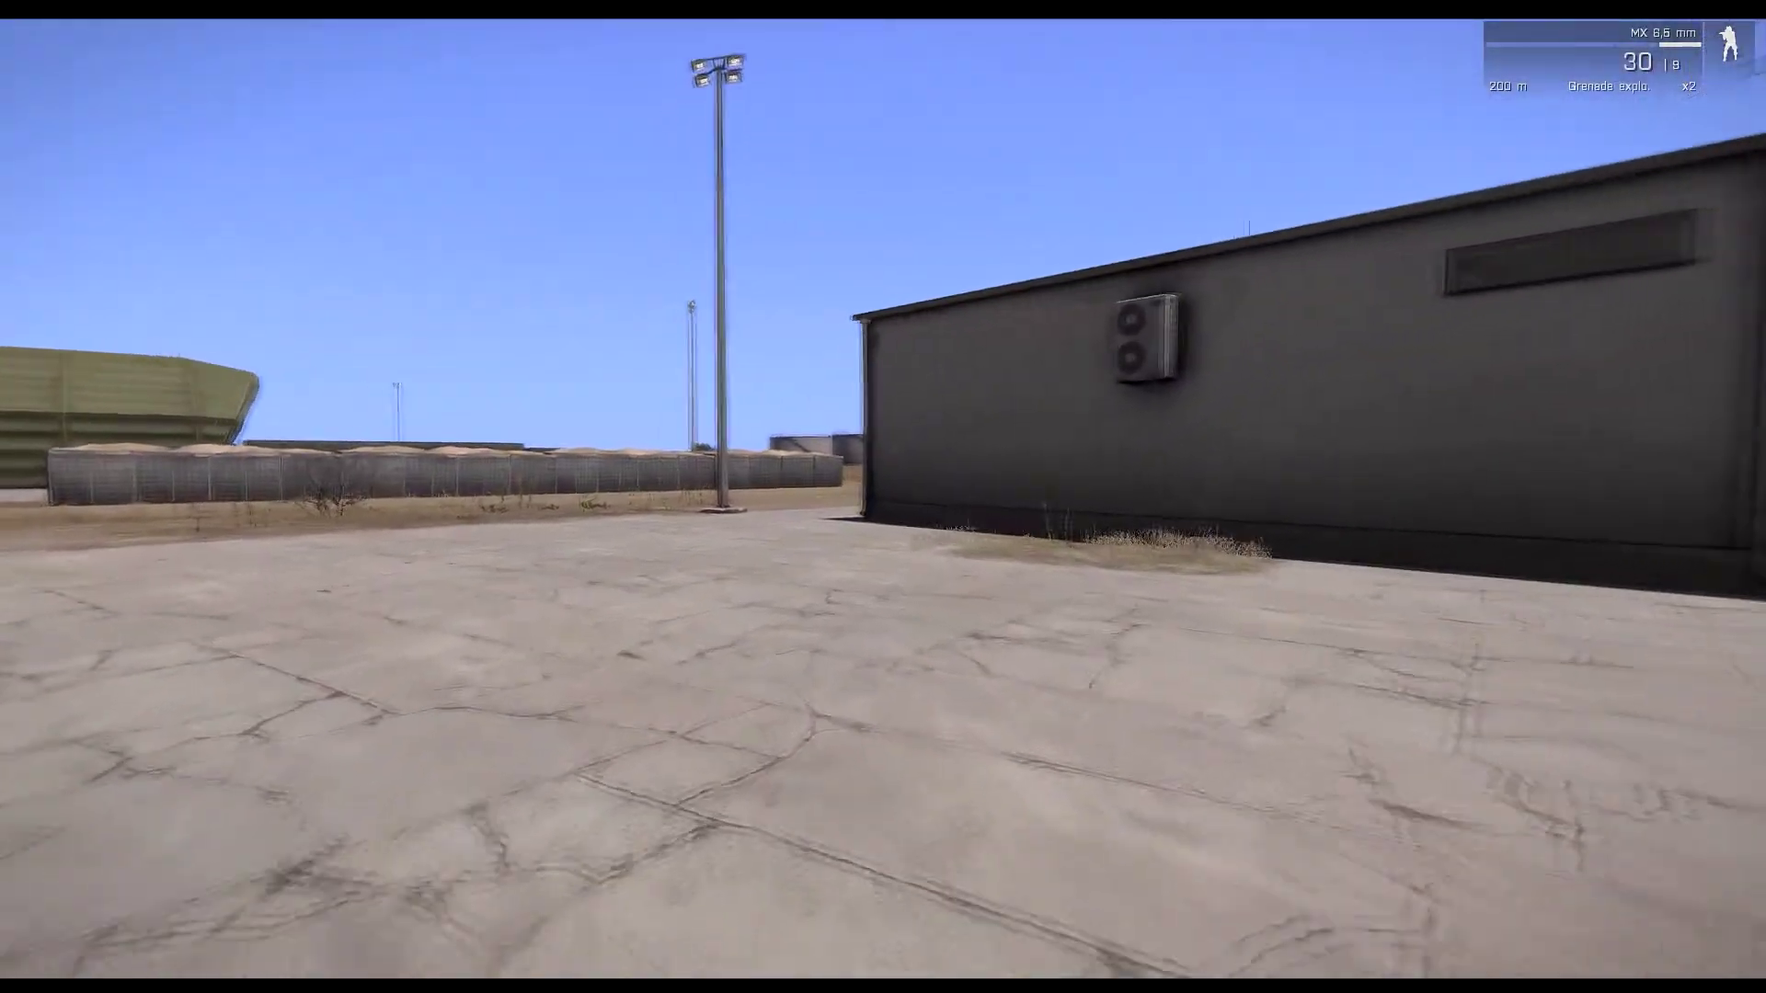
{"action": "key", "text": "shift+w"}
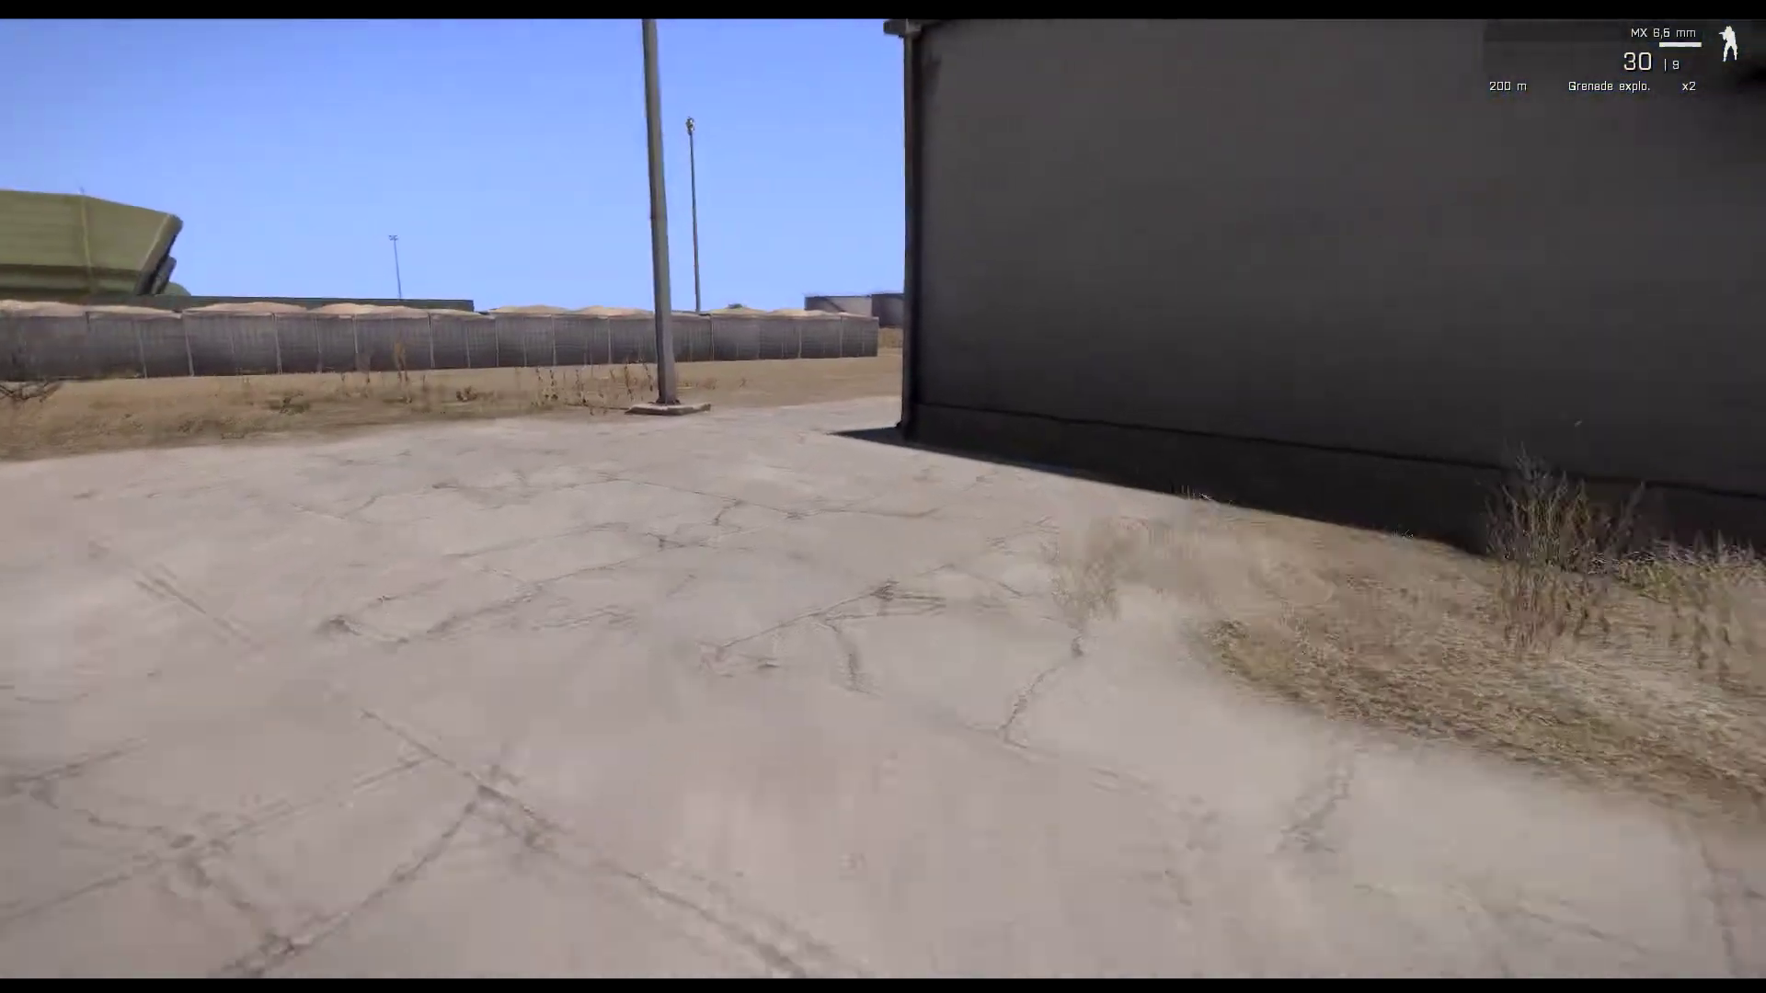
{"action": "key", "text": "shift+w"}
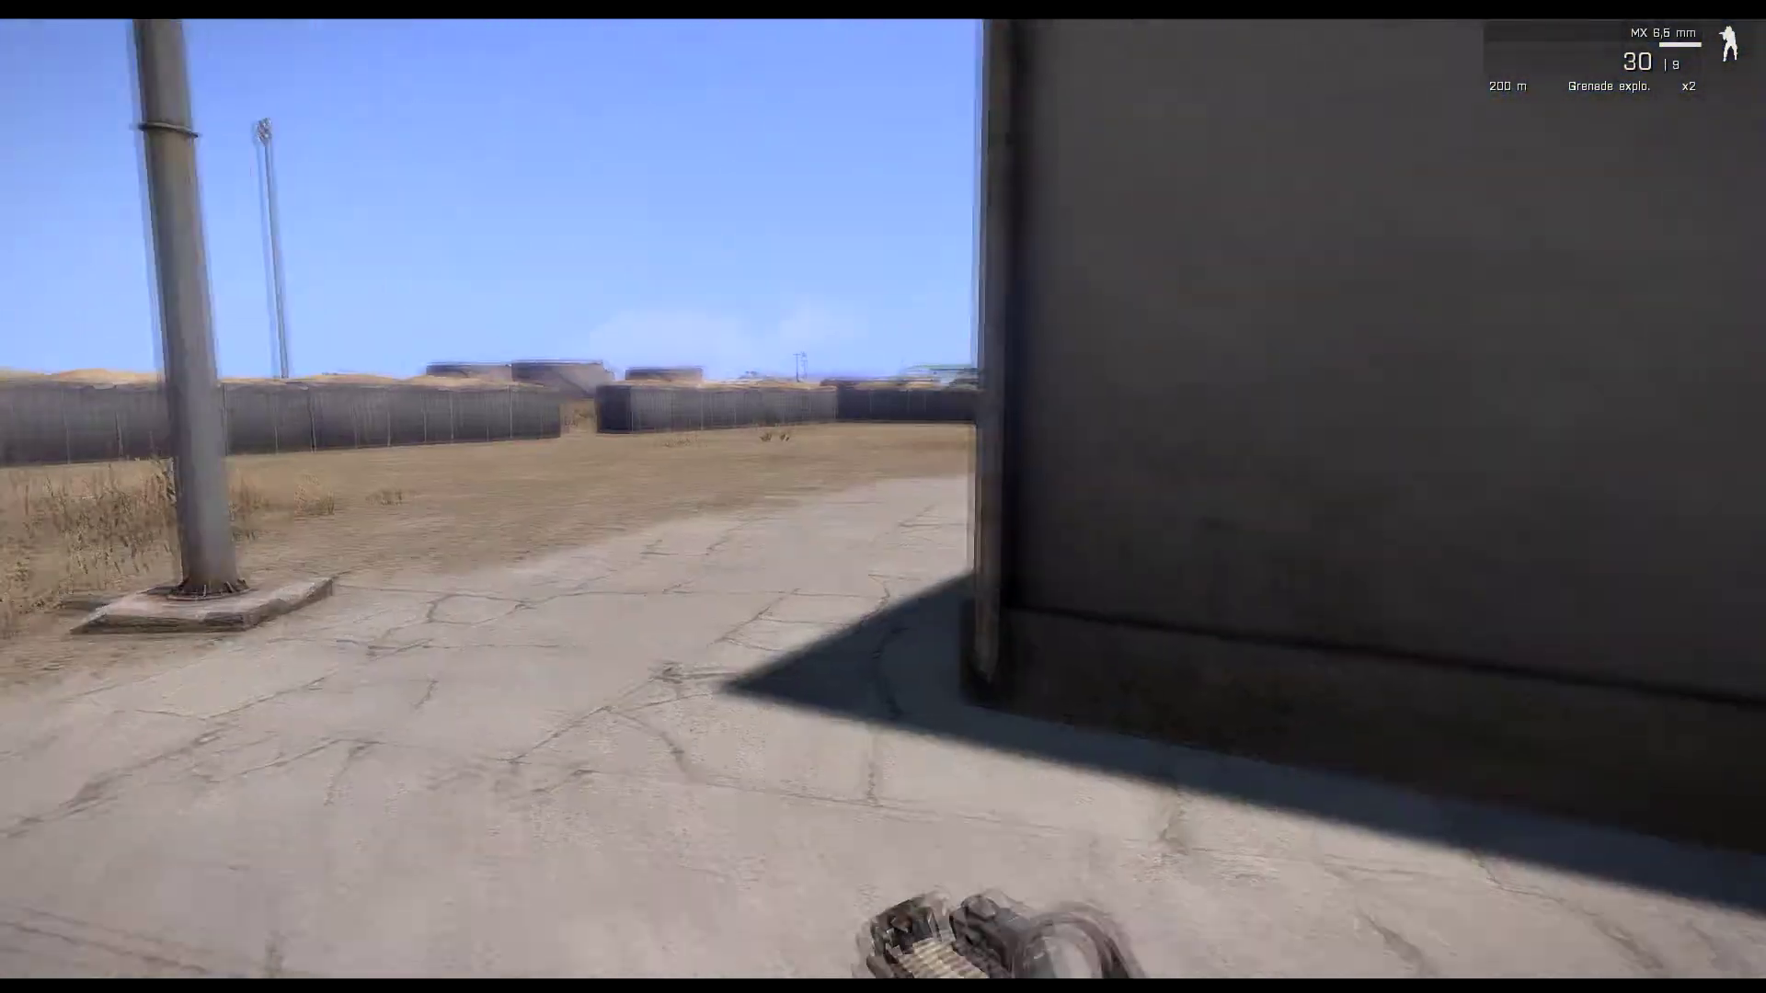
{"action": "key", "text": "shift+w"}
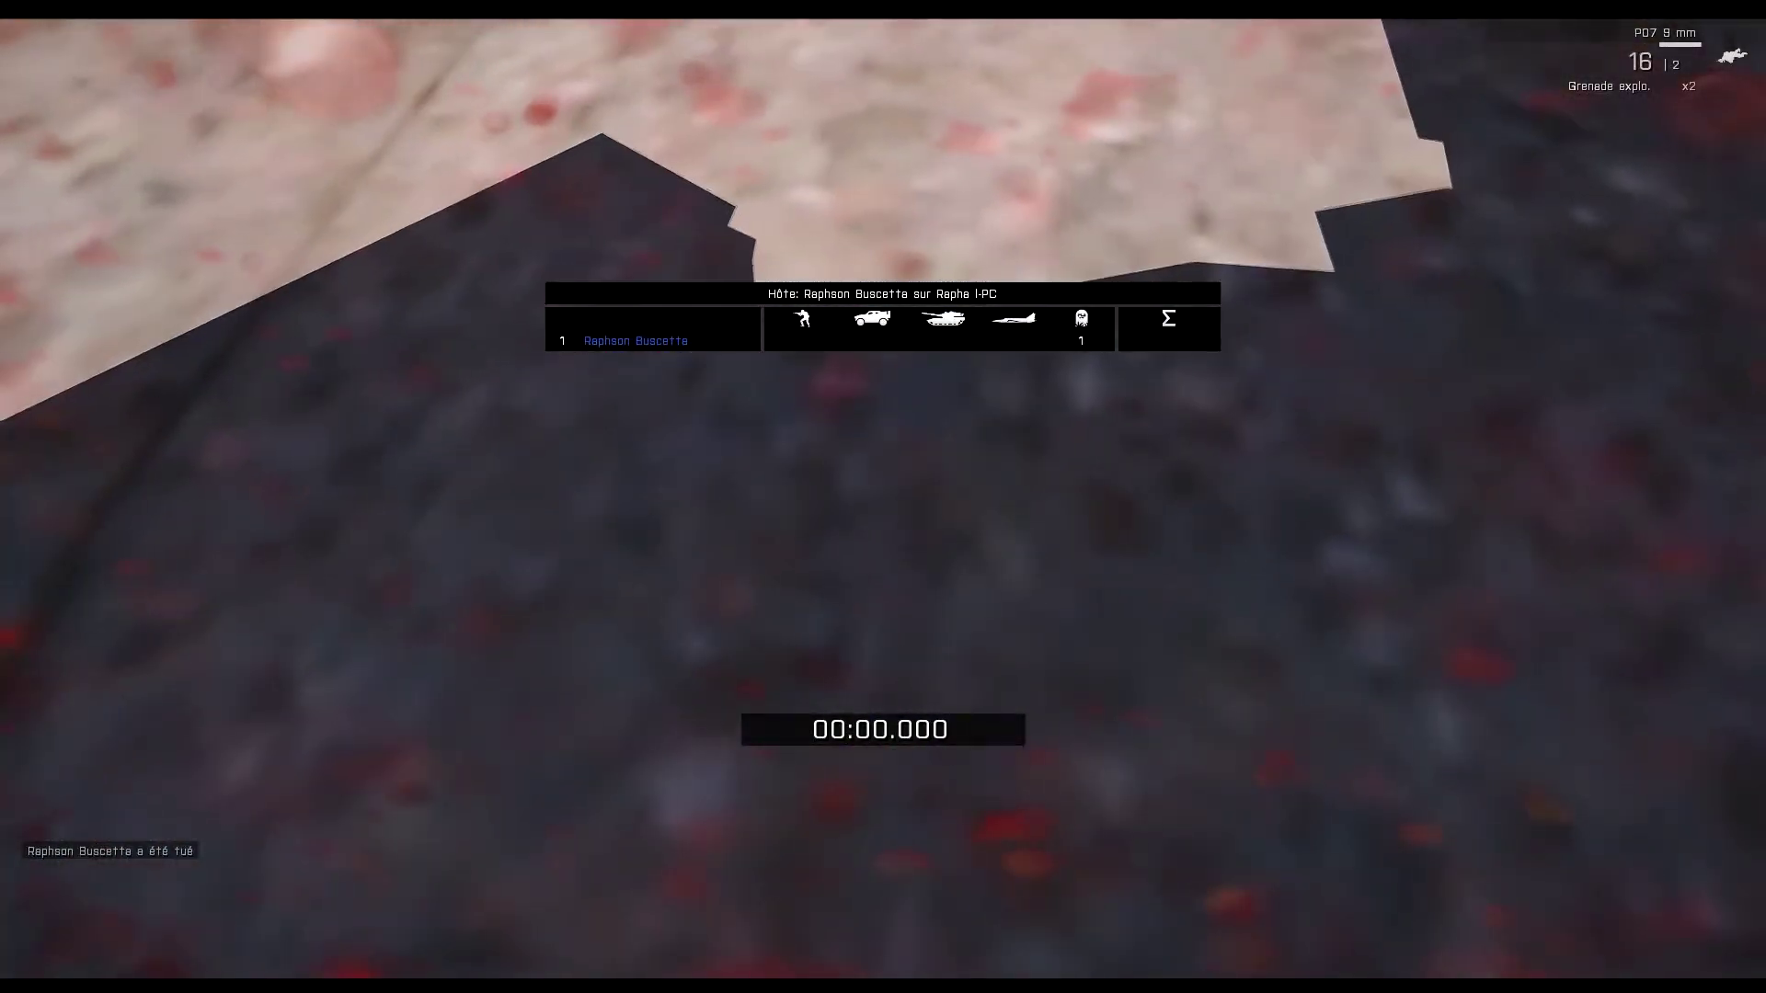
{"action": "key", "text": "shift+w"}
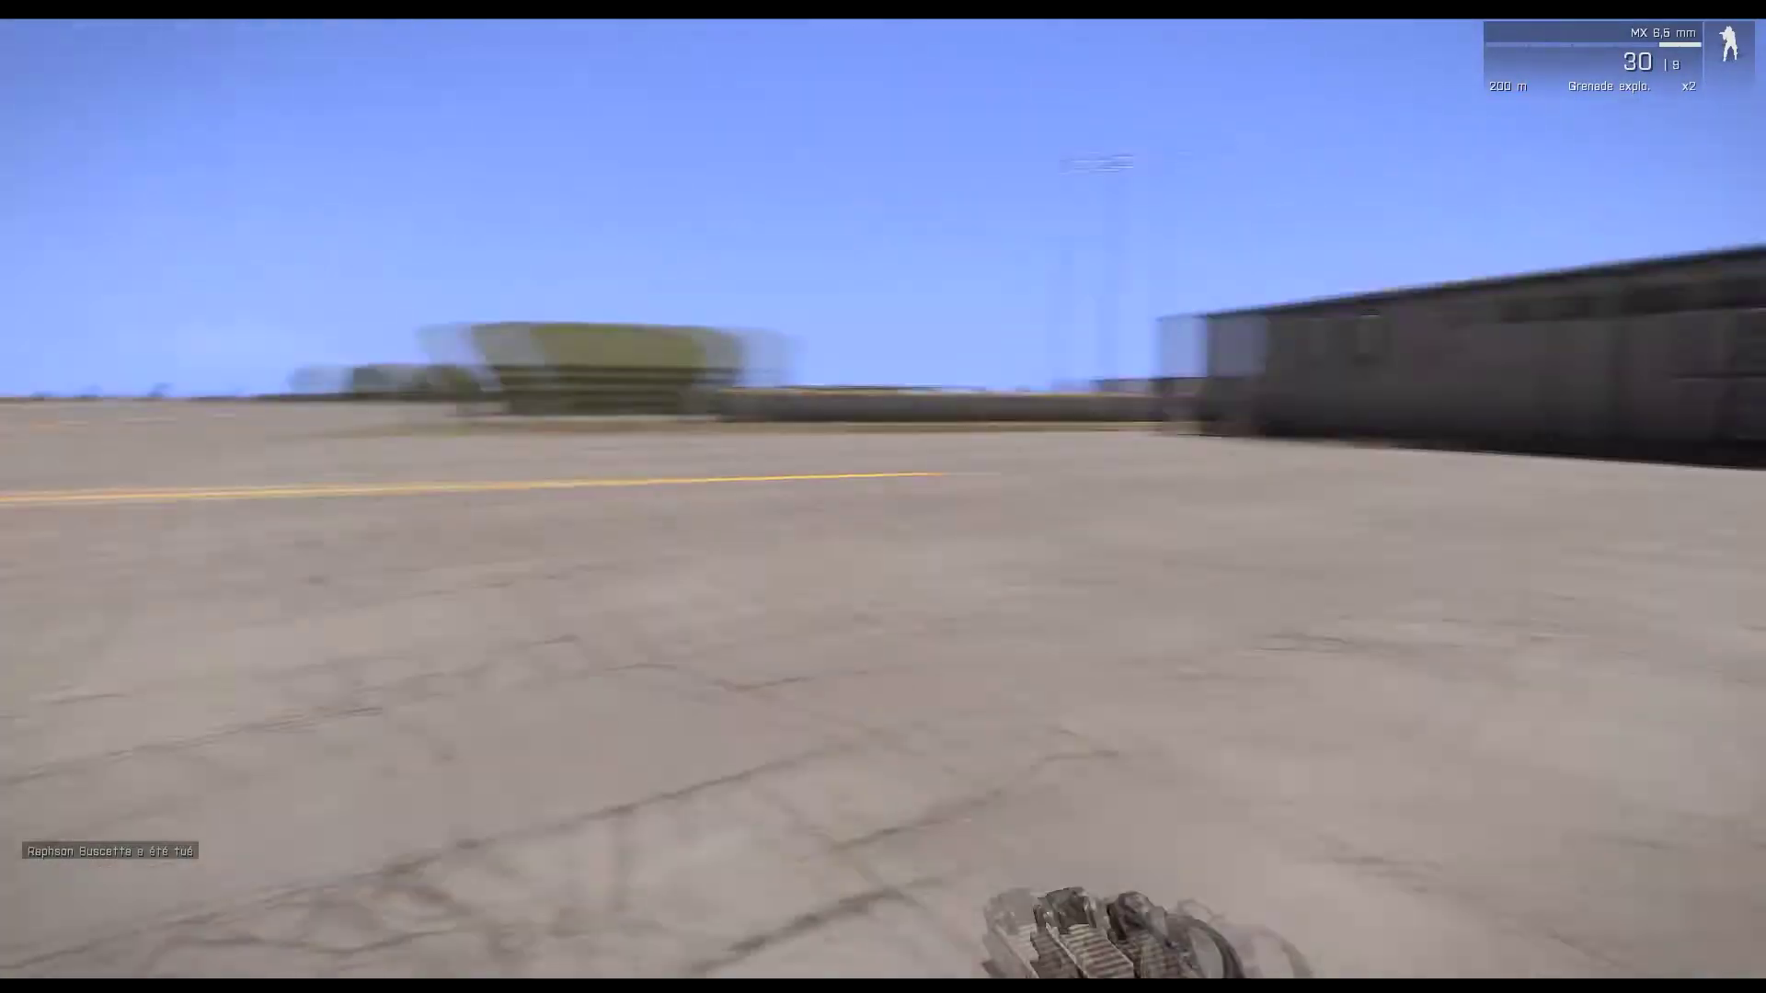
{"action": "key", "text": "shift+w"}
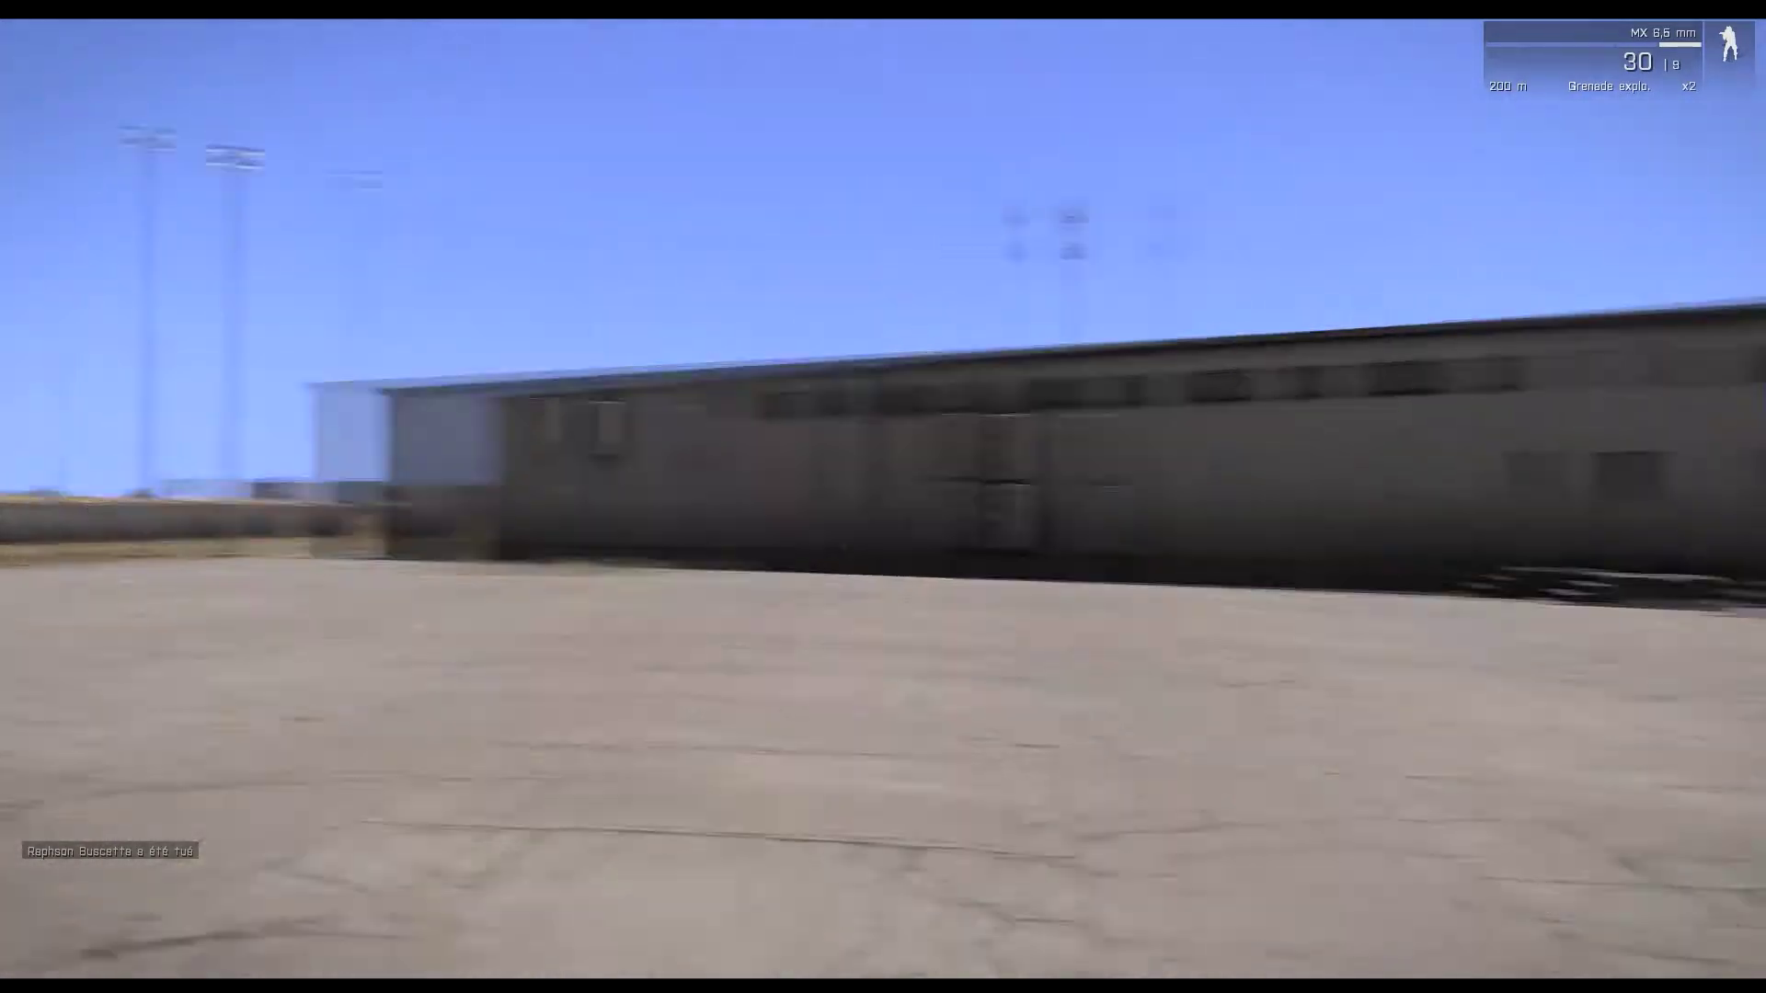
Run from the respawn point along the grey building to check where the soldier reappears
{"action": "key", "text": "shift+w"}
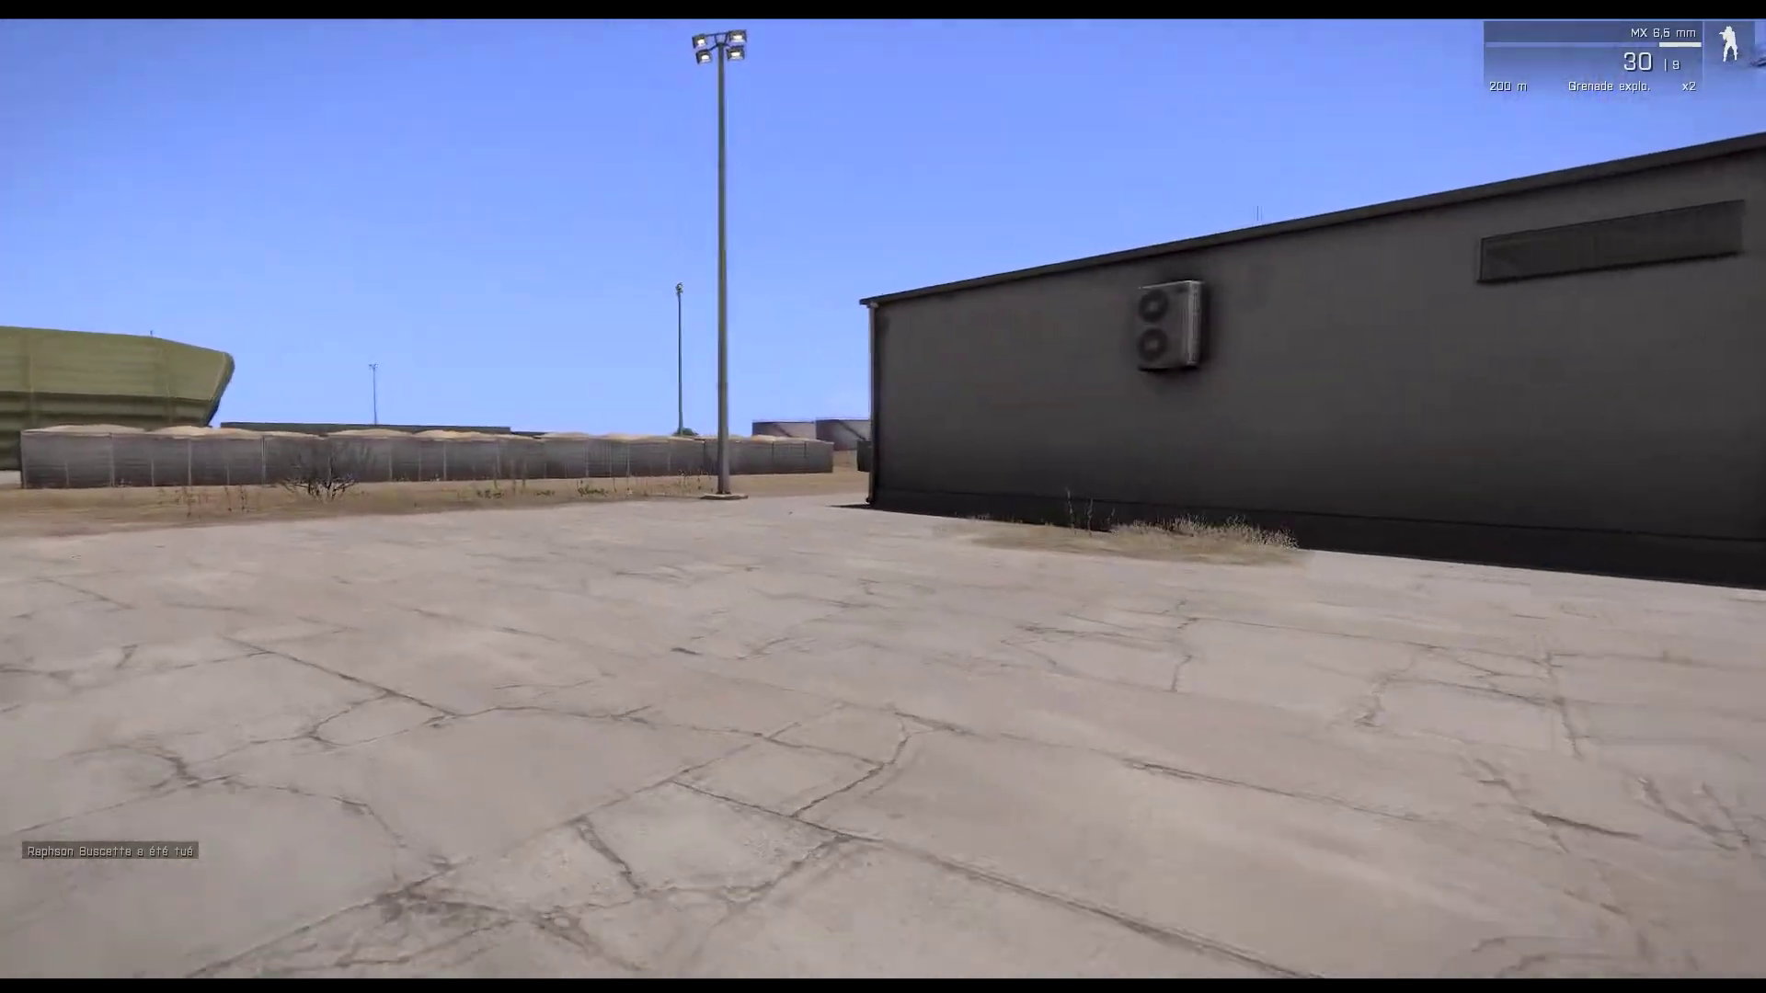
{"action": "key", "text": "shift+w"}
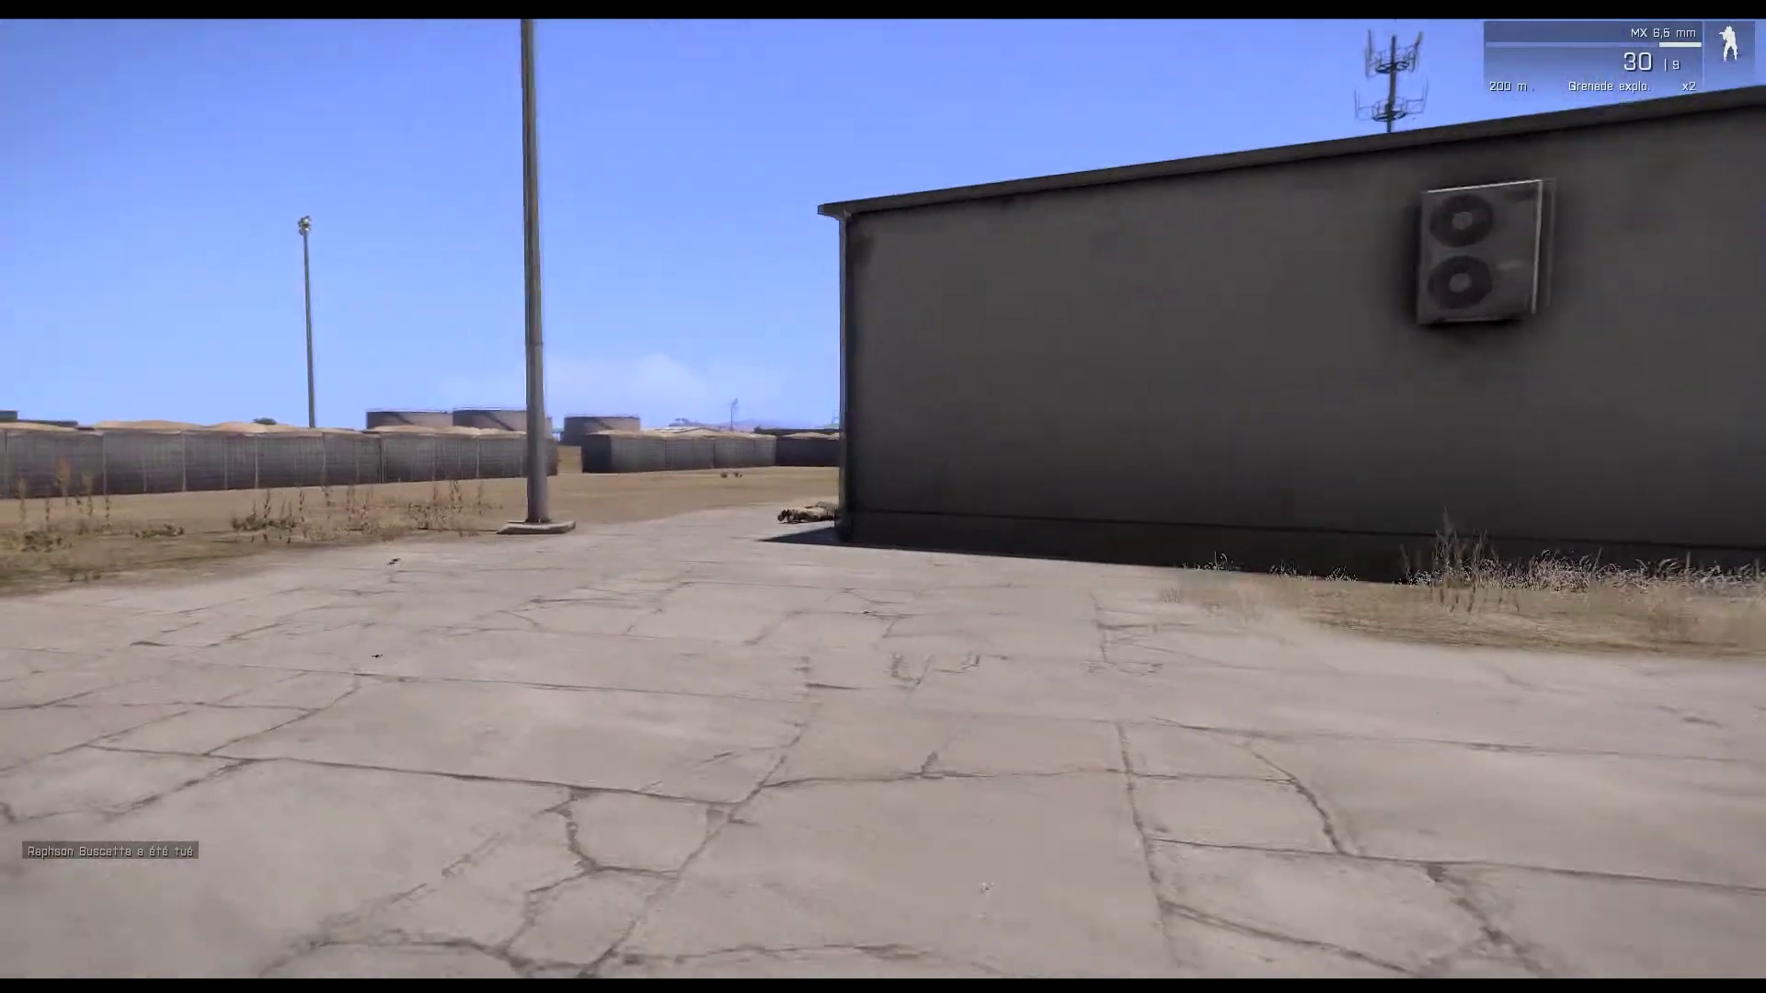
{"action": "key", "text": "shift+w"}
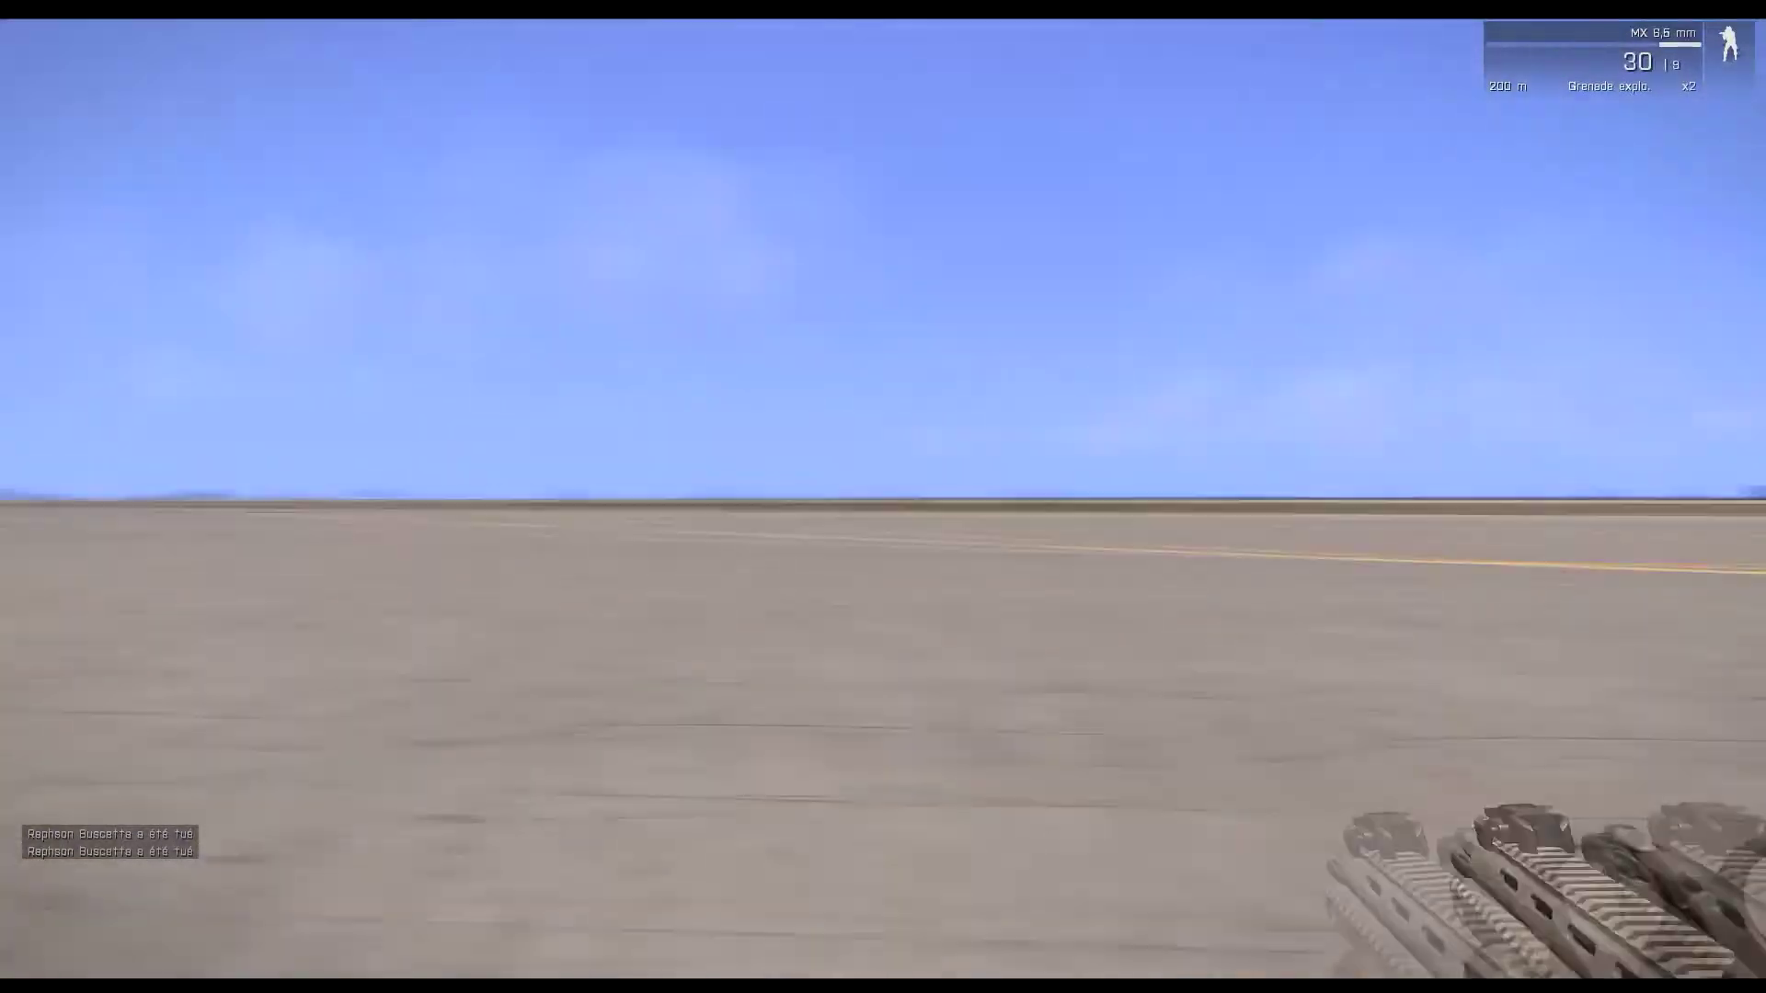
Cross the passage between the warehouse and the apartment building to reach the warehouse's rear side
{"action": "key", "text": "w"}
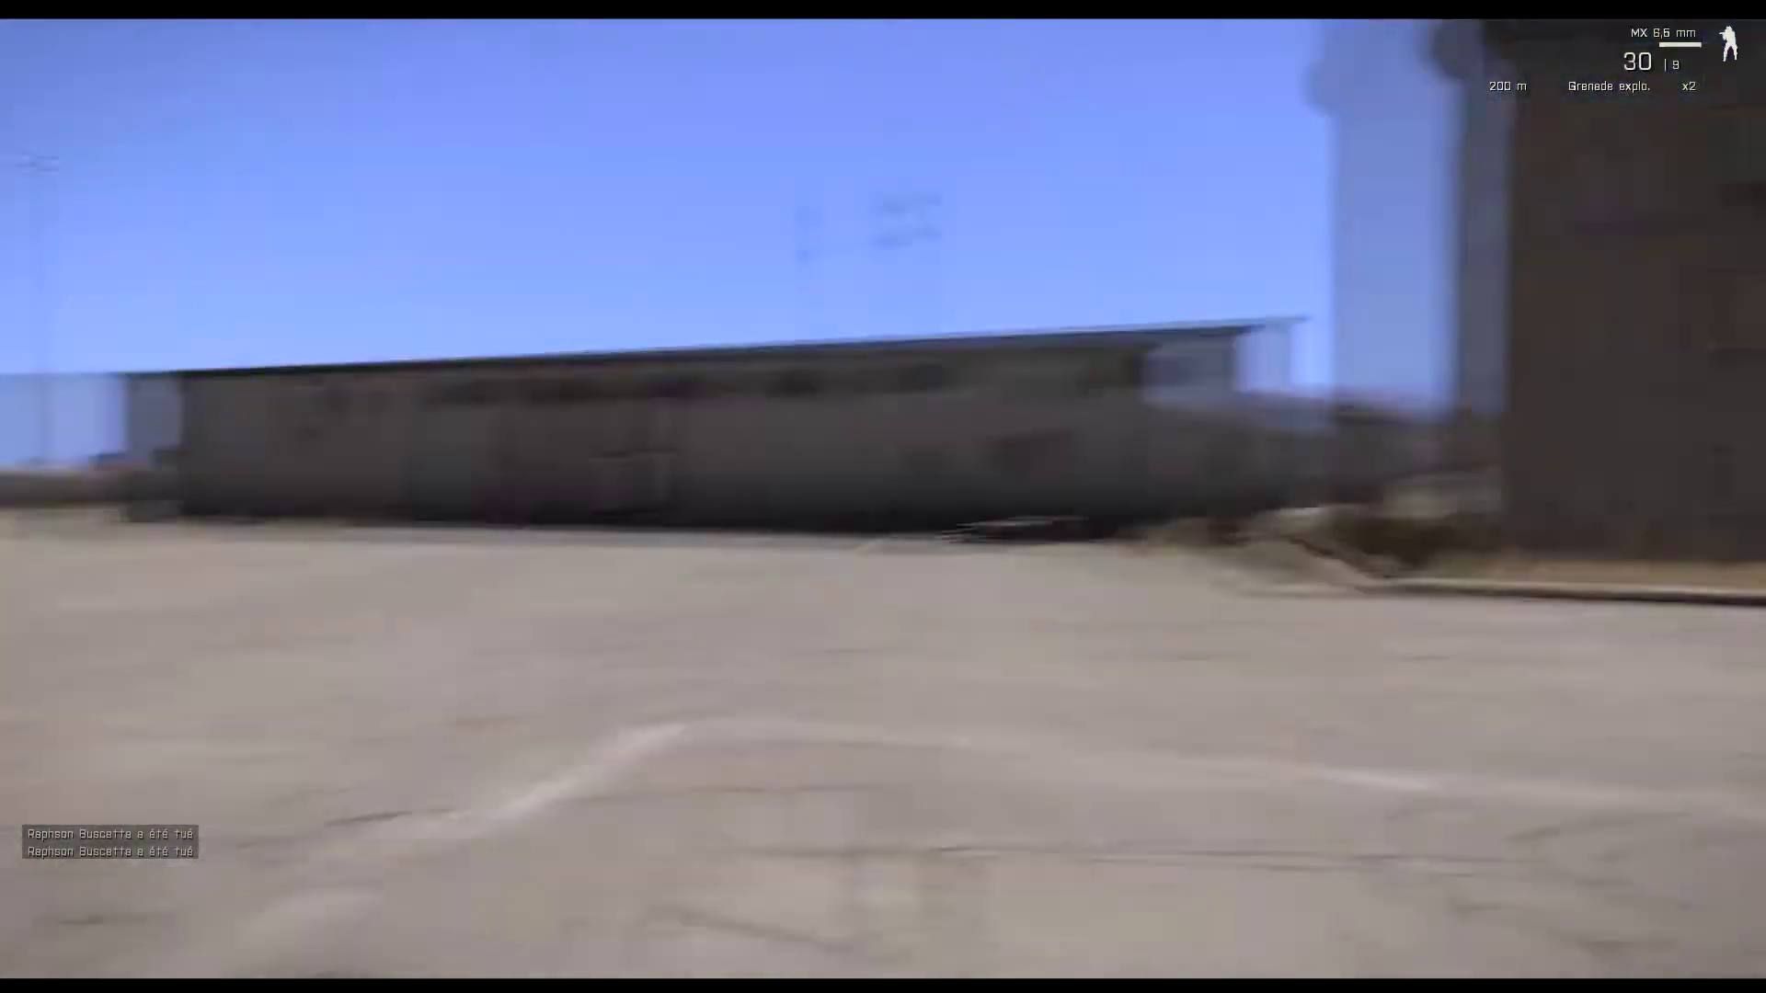
{"action": "key", "text": "w"}
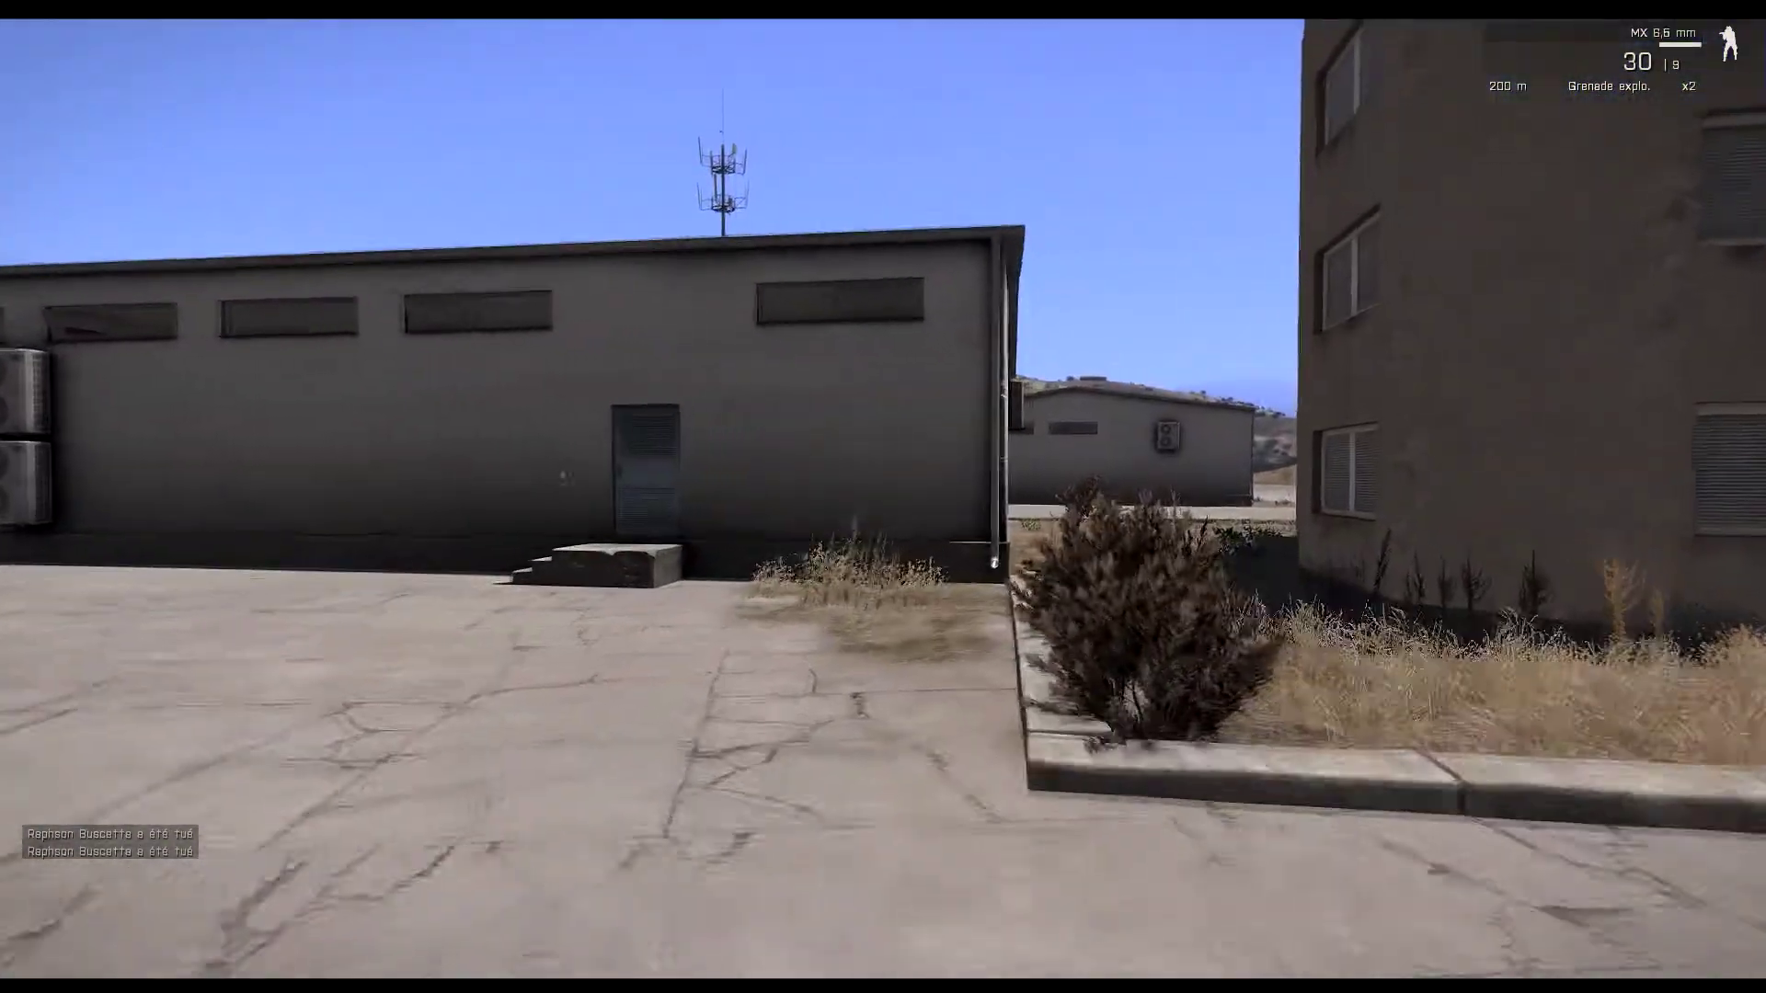
{"action": "key", "text": "w"}
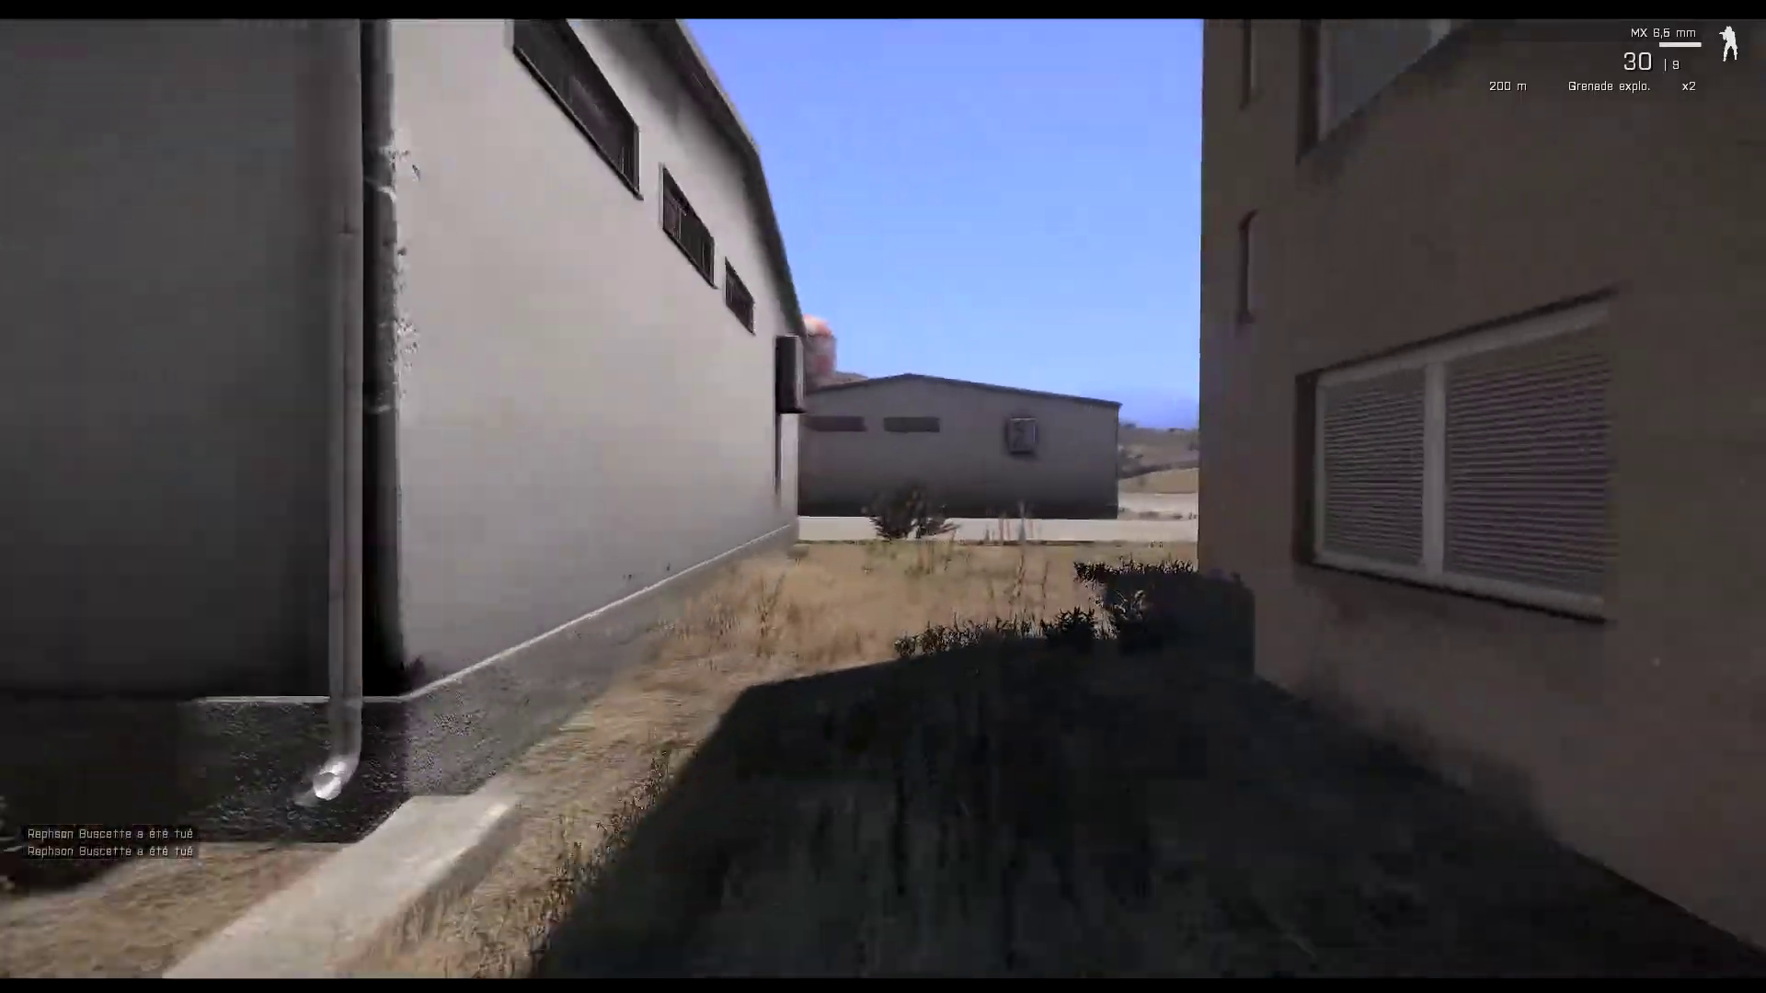
{"action": "key", "text": "w"}
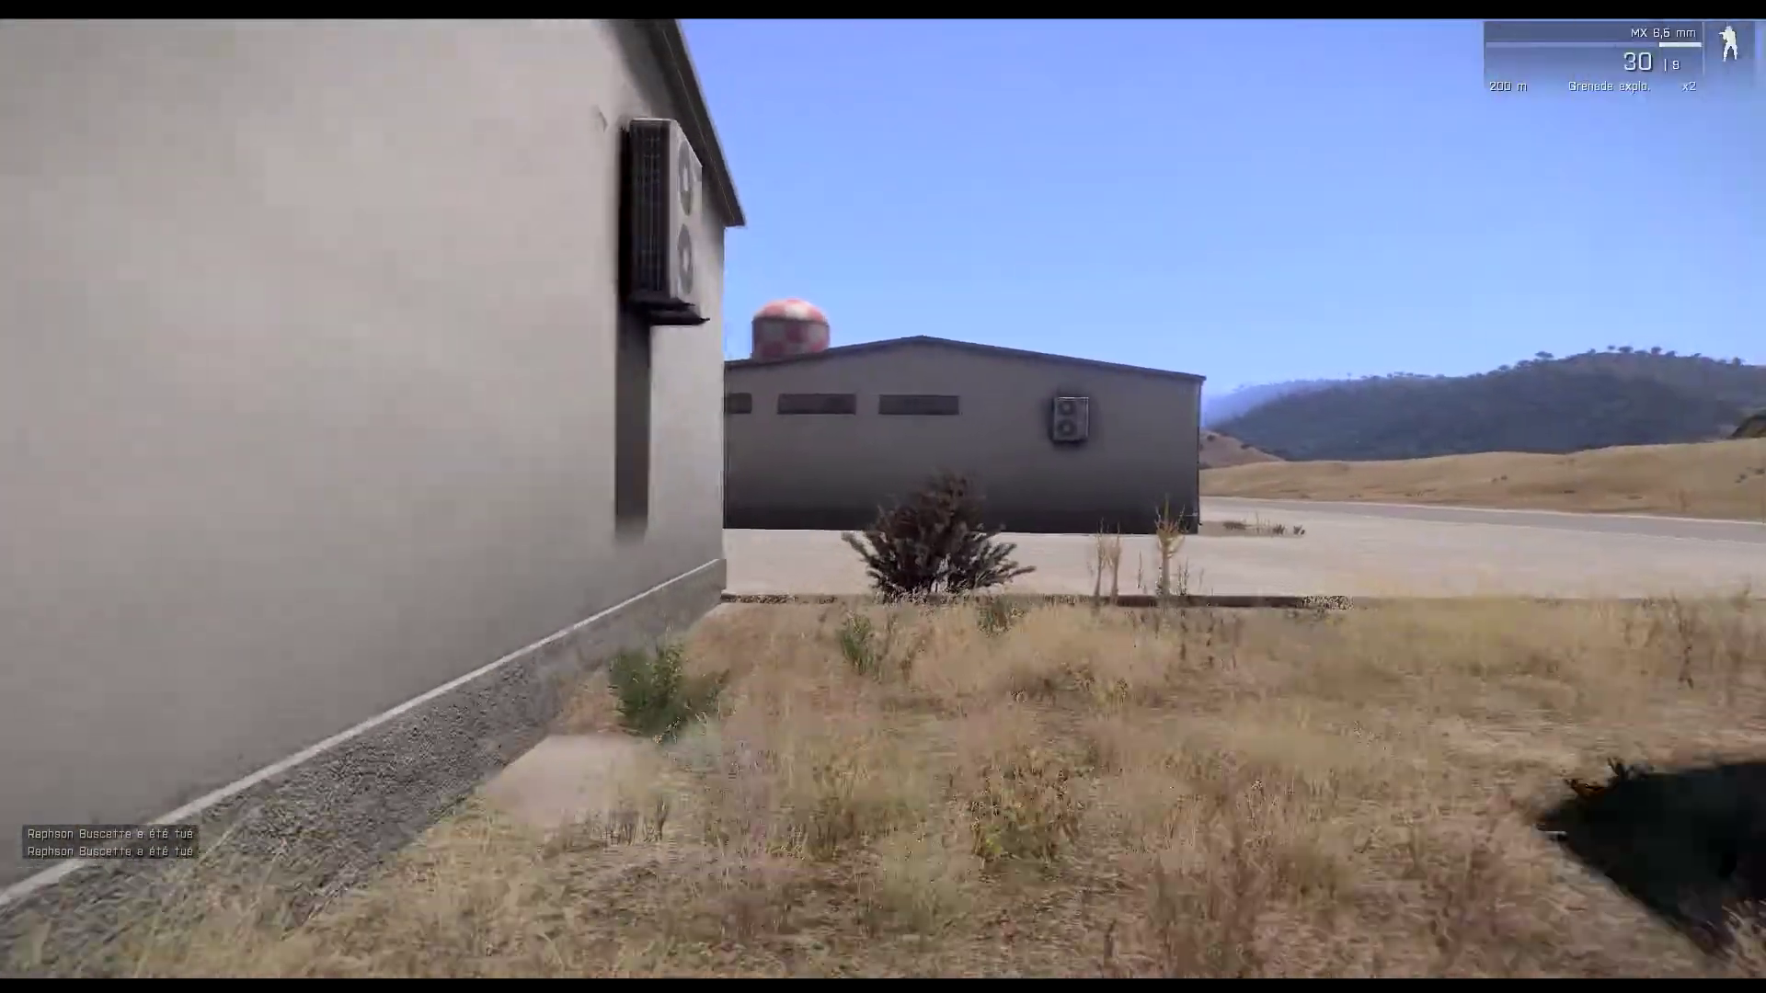
{"action": "key", "text": "w"}
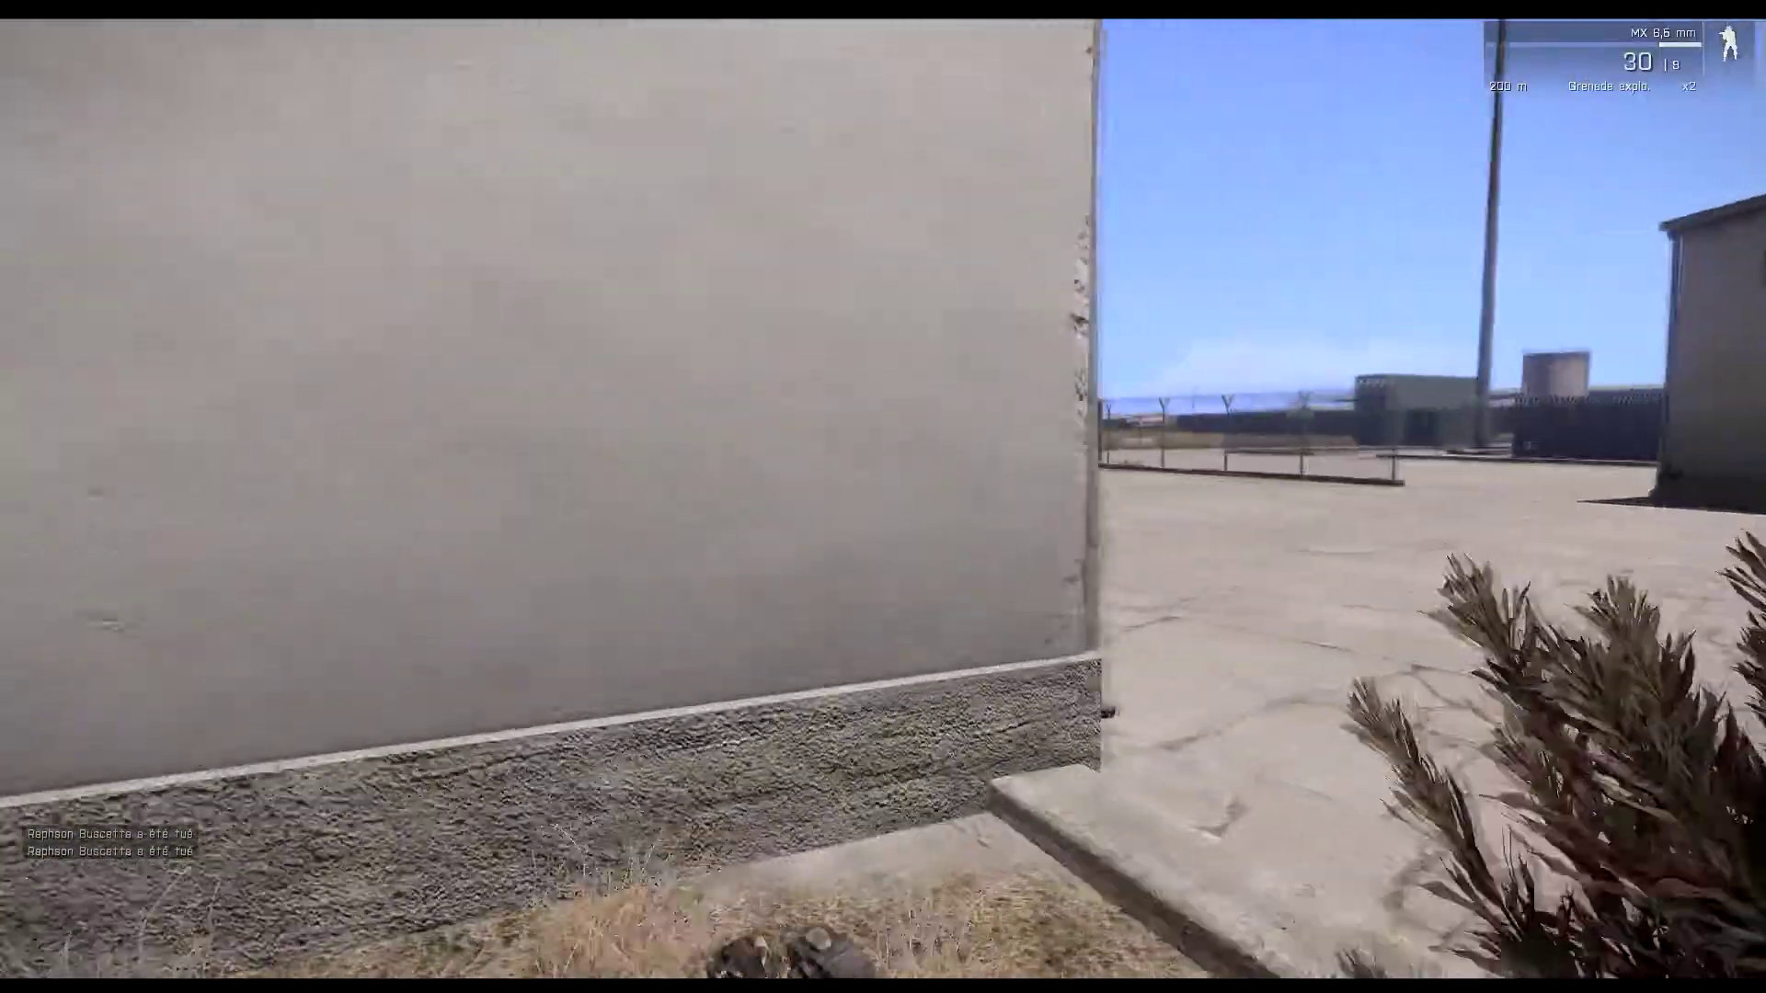
{"action": "key", "text": "w"}
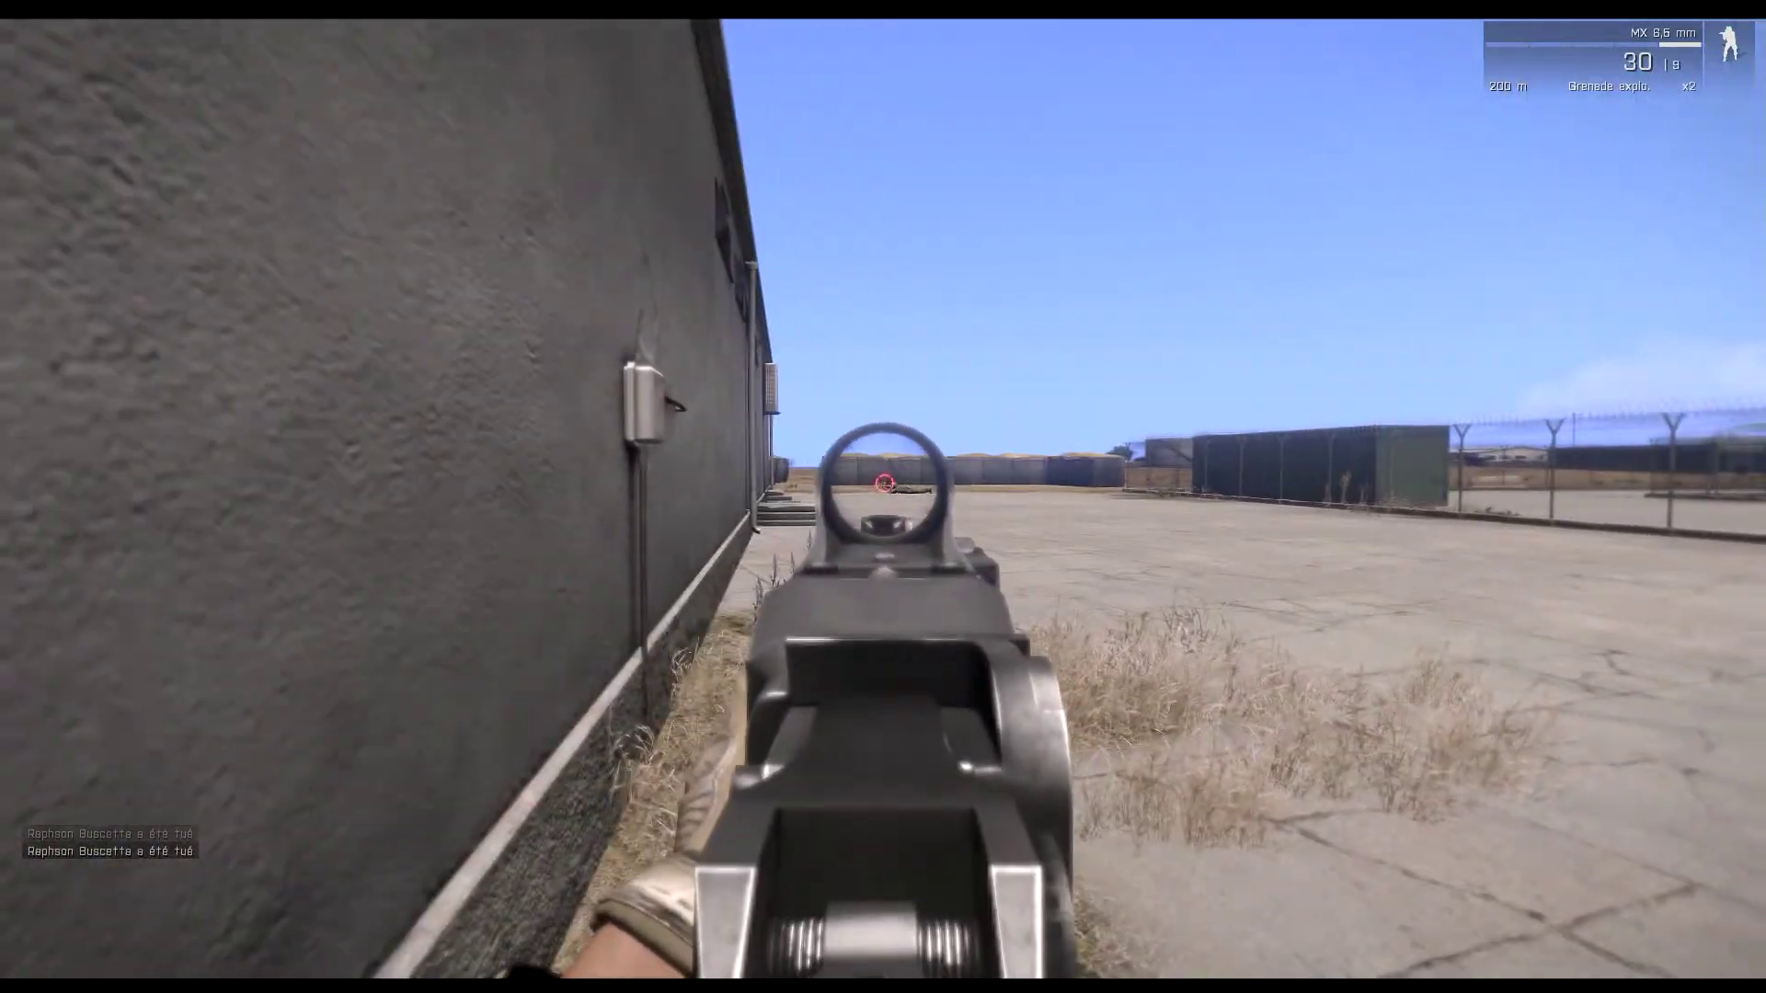
Aim the MX rifle along the warehouse wall and fire several rounds at the distant soldier on the tarmac
{"action": "key", "text": "w"}
{"action": "left_click", "coordinate": [887, 495]}
{"action": "left_click", "coordinate": [887, 495]}
{"action": "left_click", "coordinate": [886, 496]}
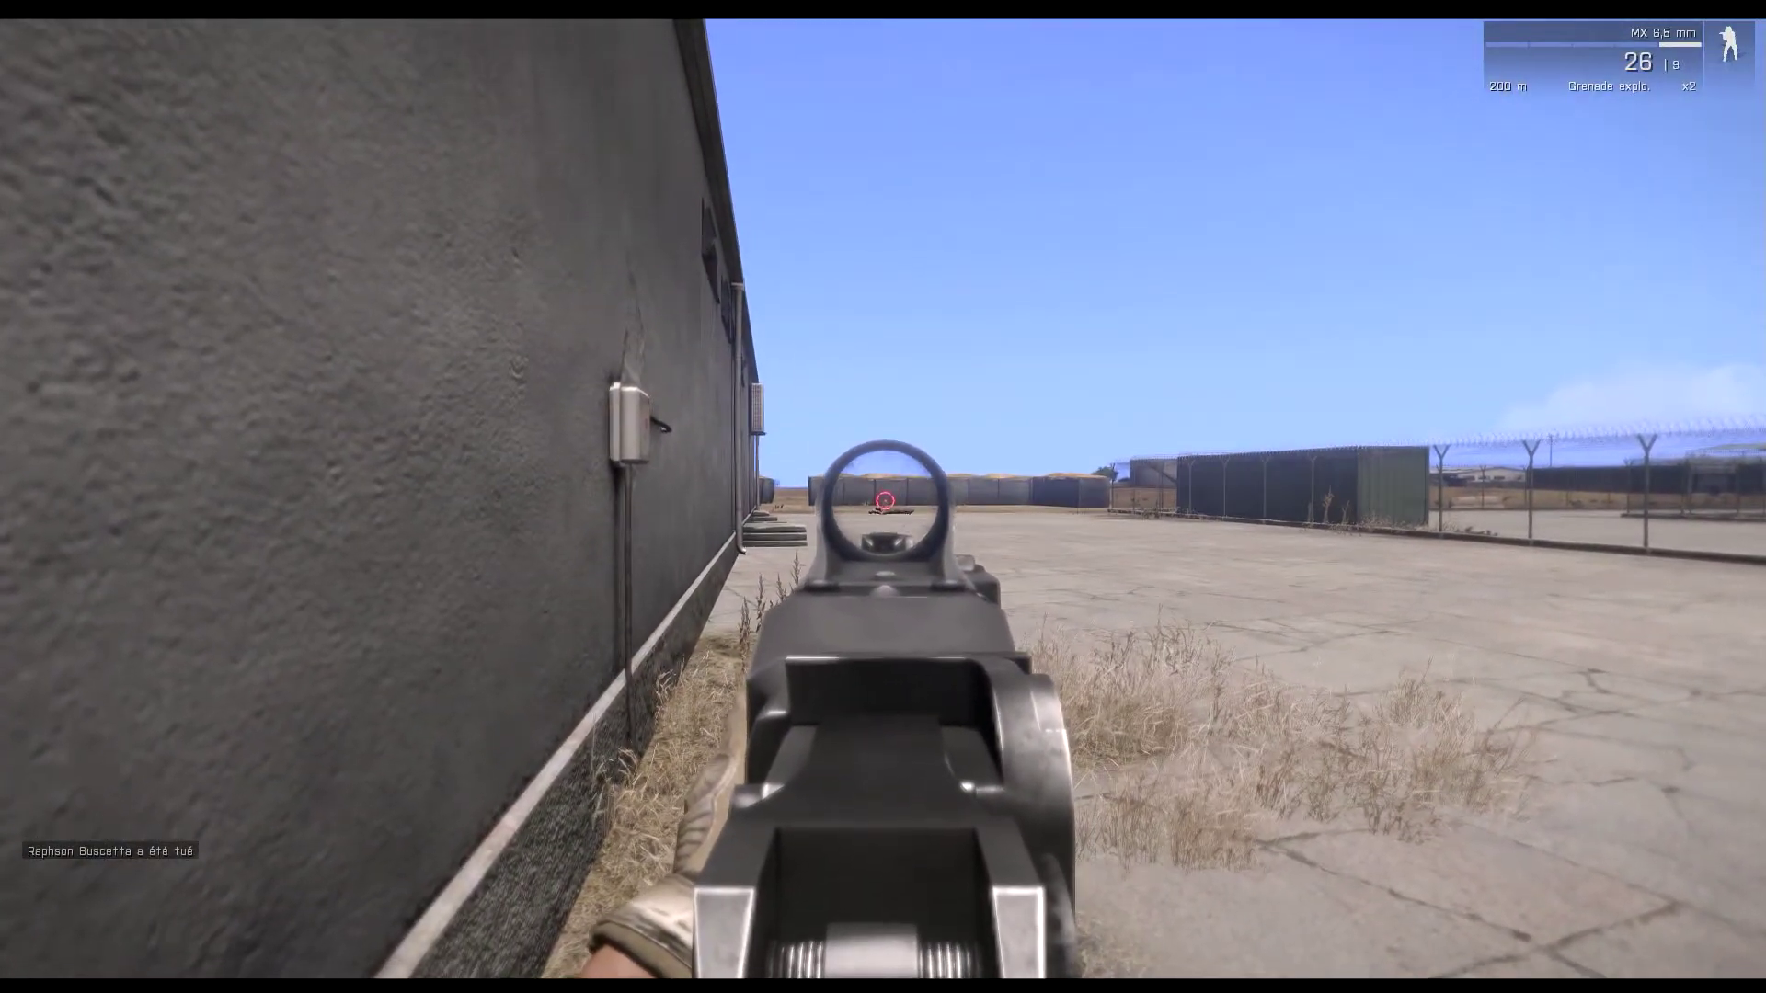
{"action": "left_click", "coordinate": [887, 496]}
{"action": "left_click", "coordinate": [886, 495]}
{"action": "left_click", "coordinate": [882, 495]}
Advance to the soldier lying on the tarmac and shoot him at close range
{"action": "key", "text": "w"}
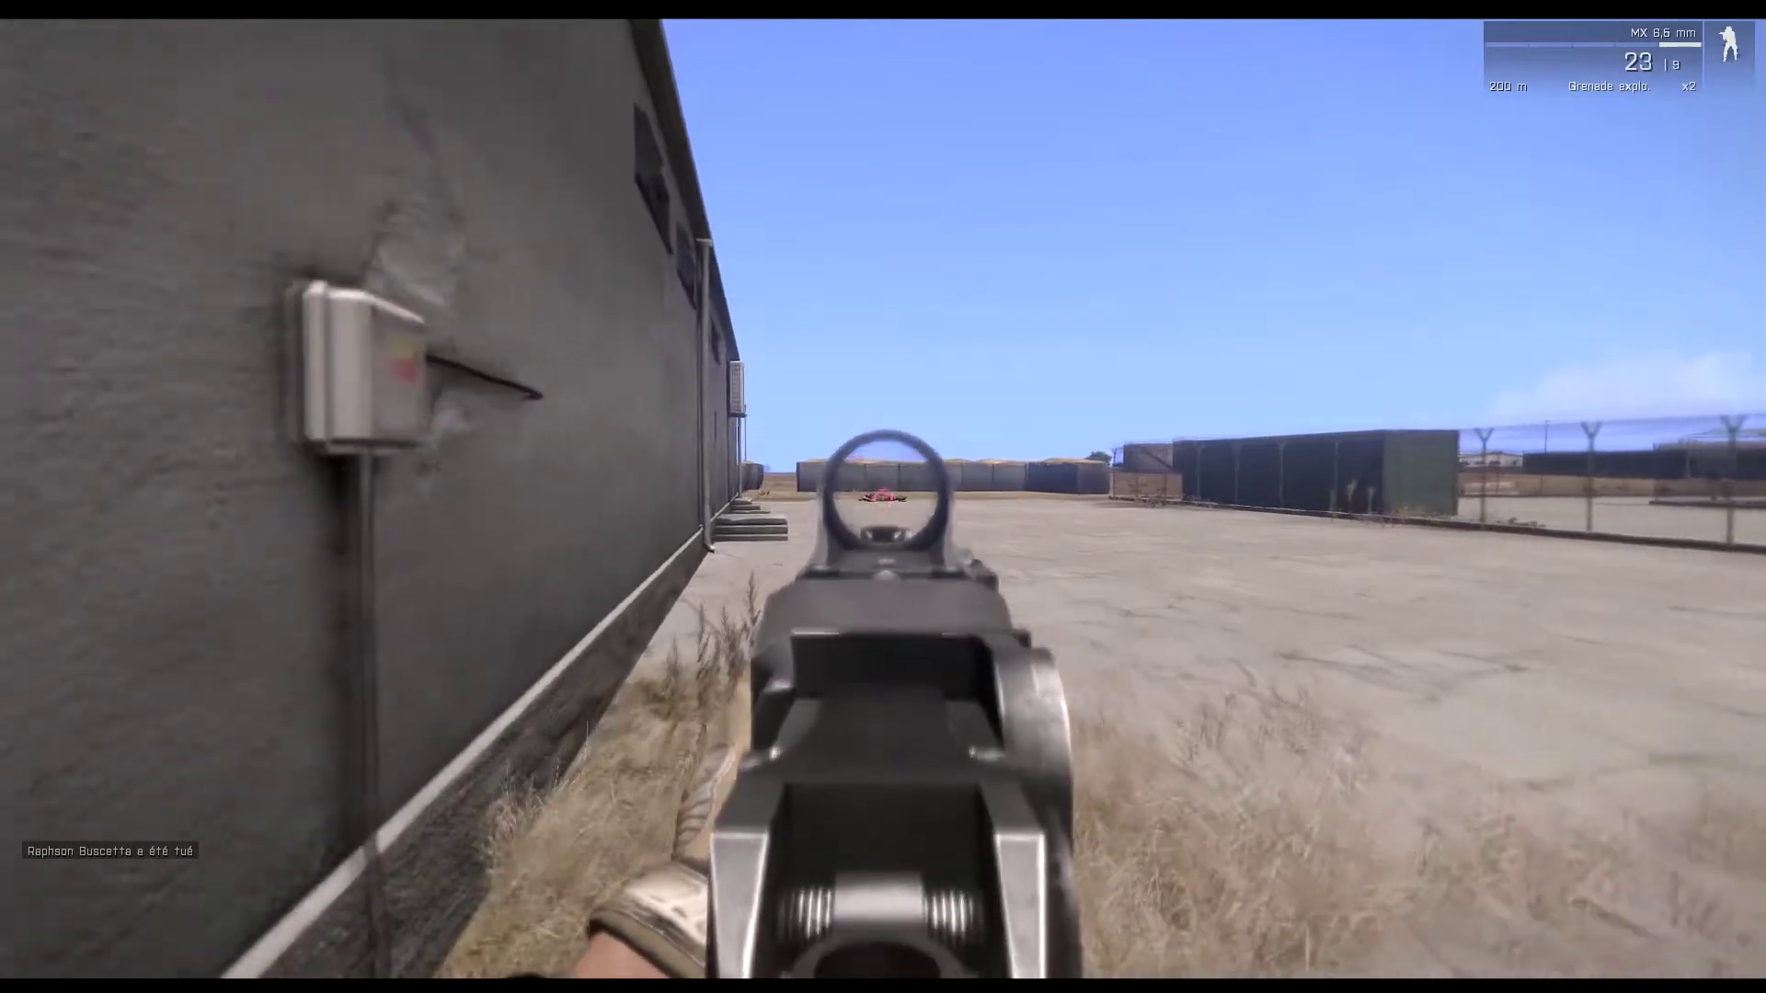
{"action": "key", "text": "w"}
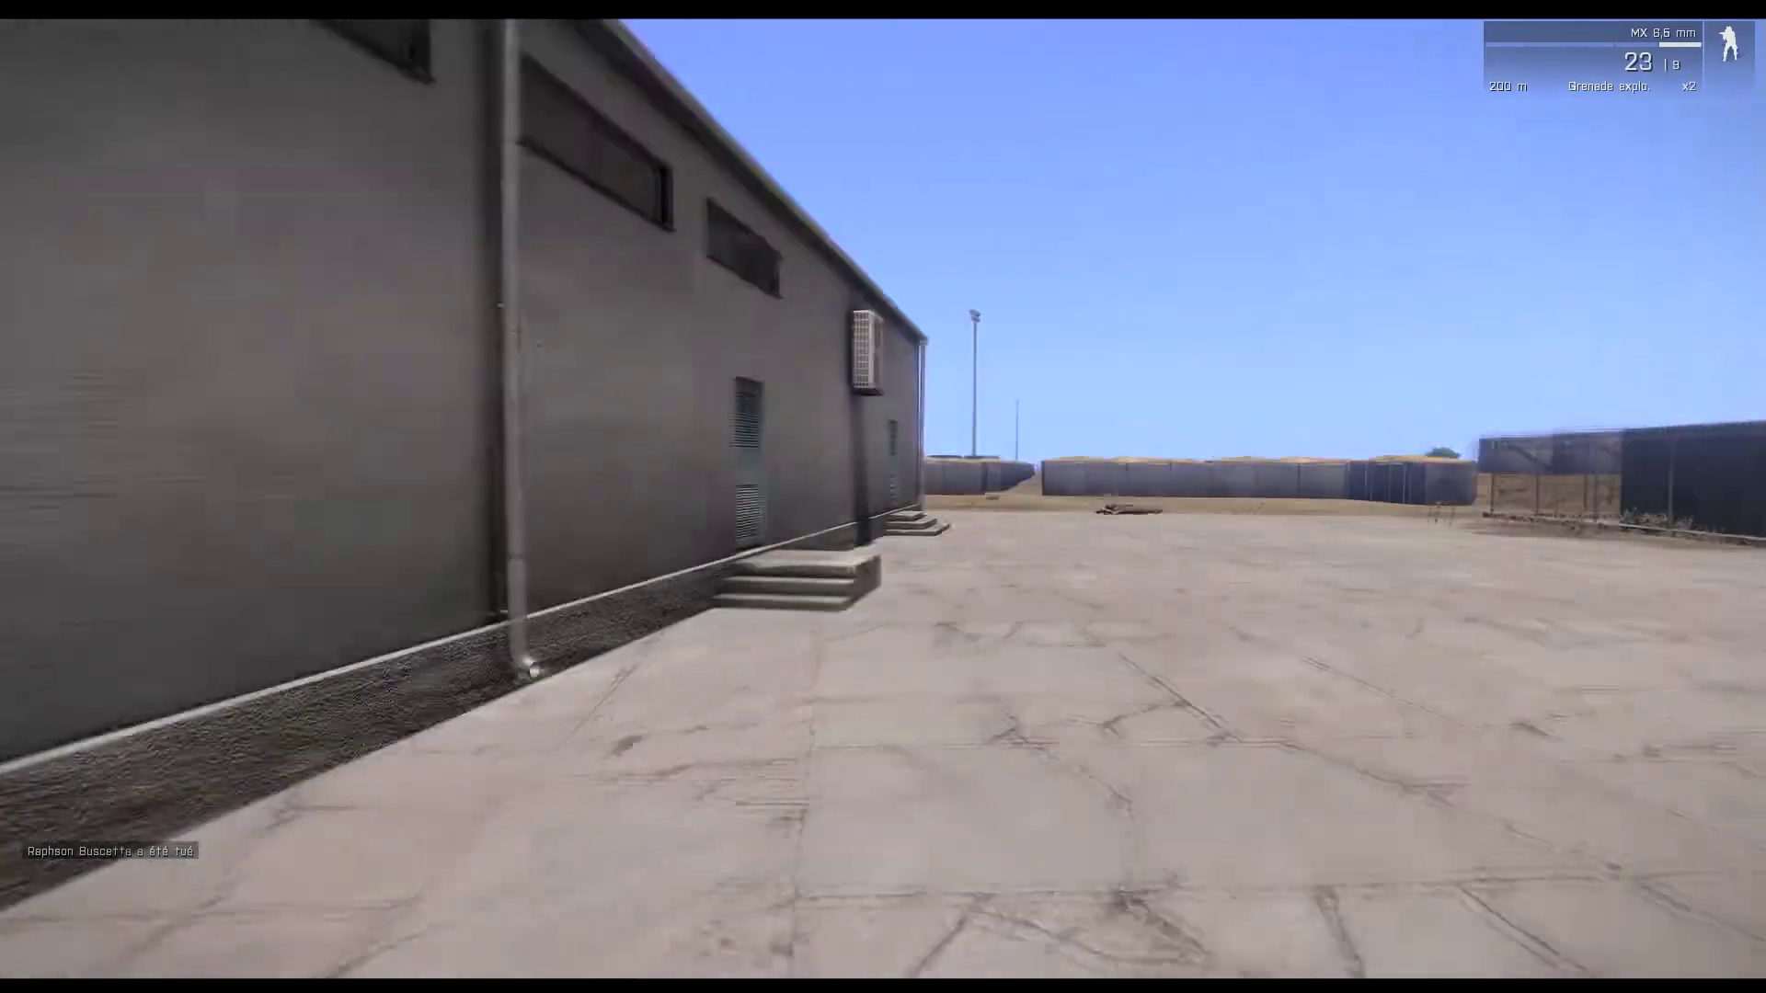
{"action": "key", "text": "w"}
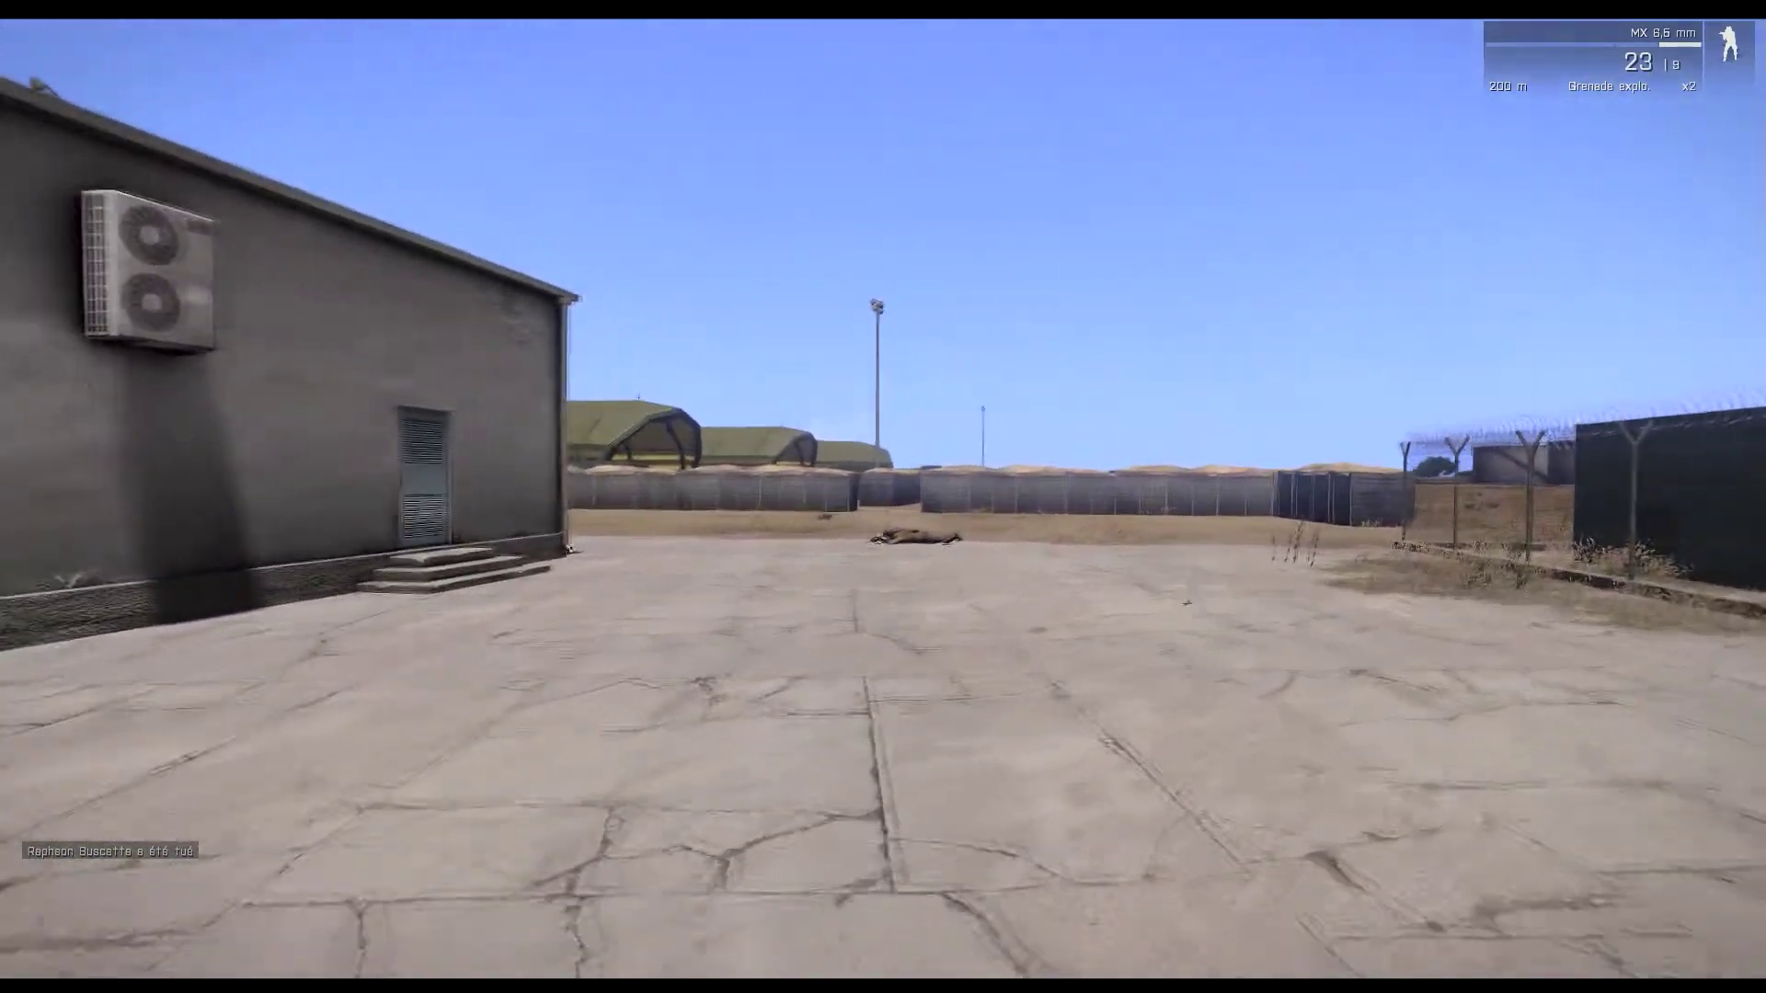
{"action": "key", "text": "w"}
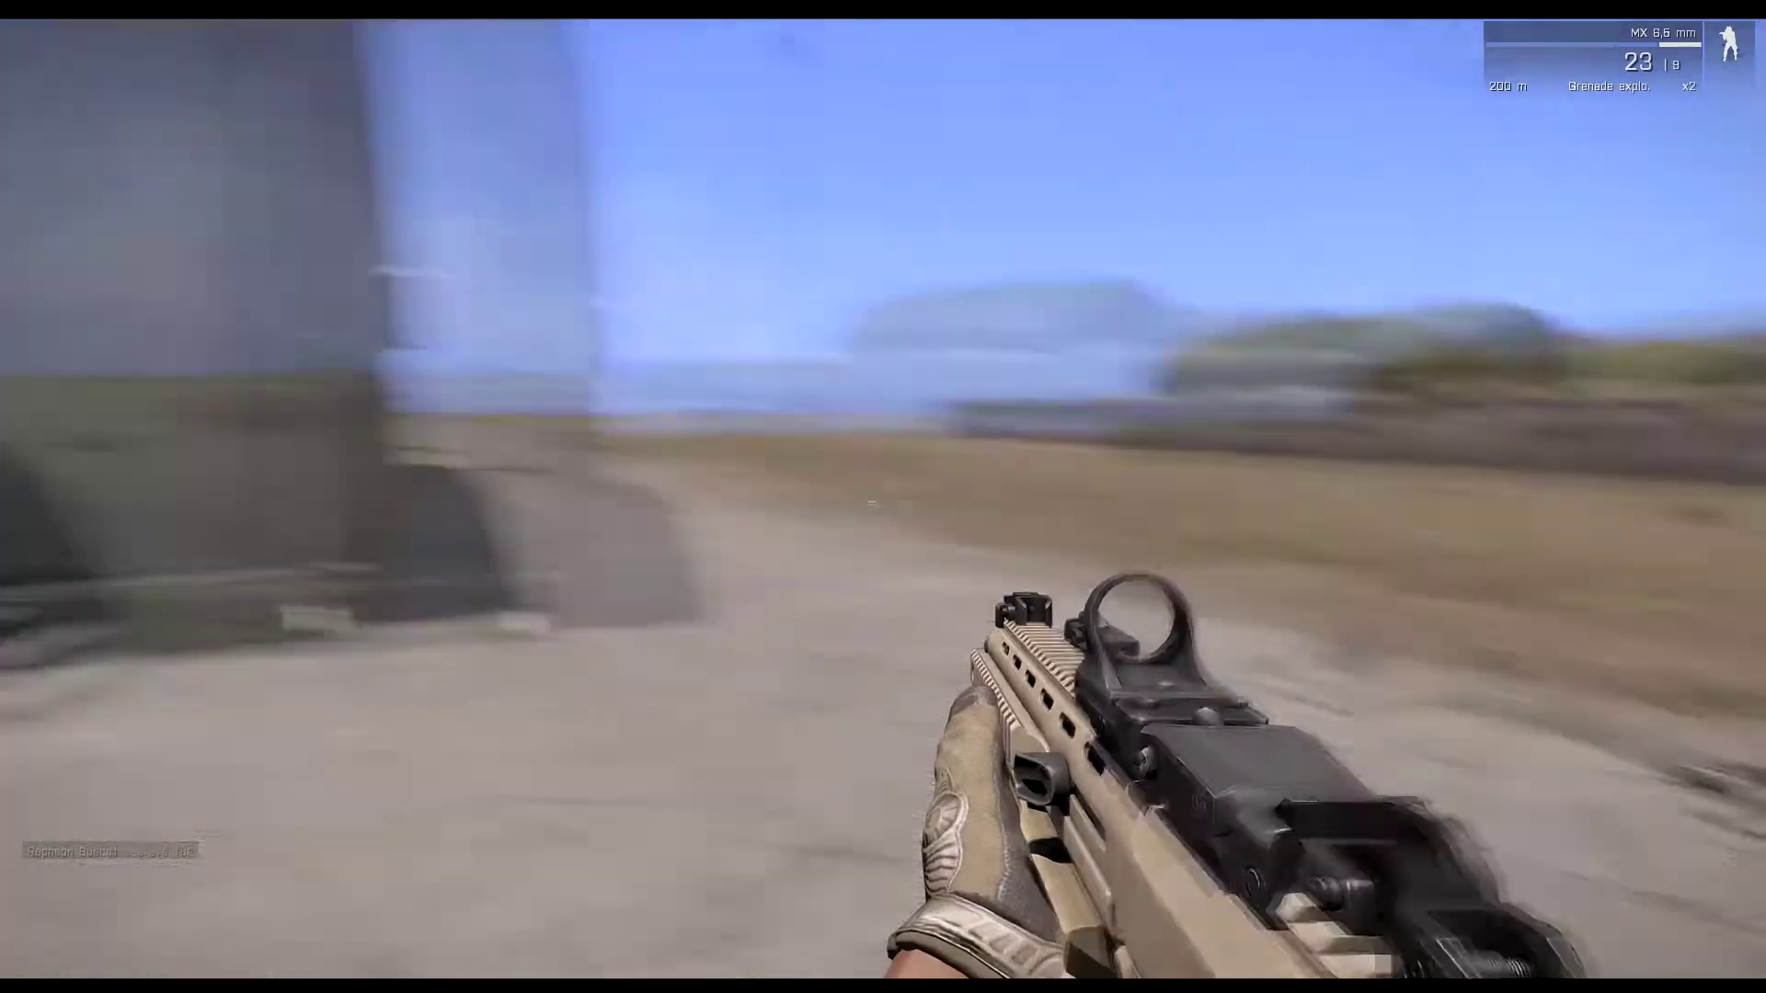
{"action": "left_click", "coordinate": [883, 497]}
{"action": "key", "text": "w"}
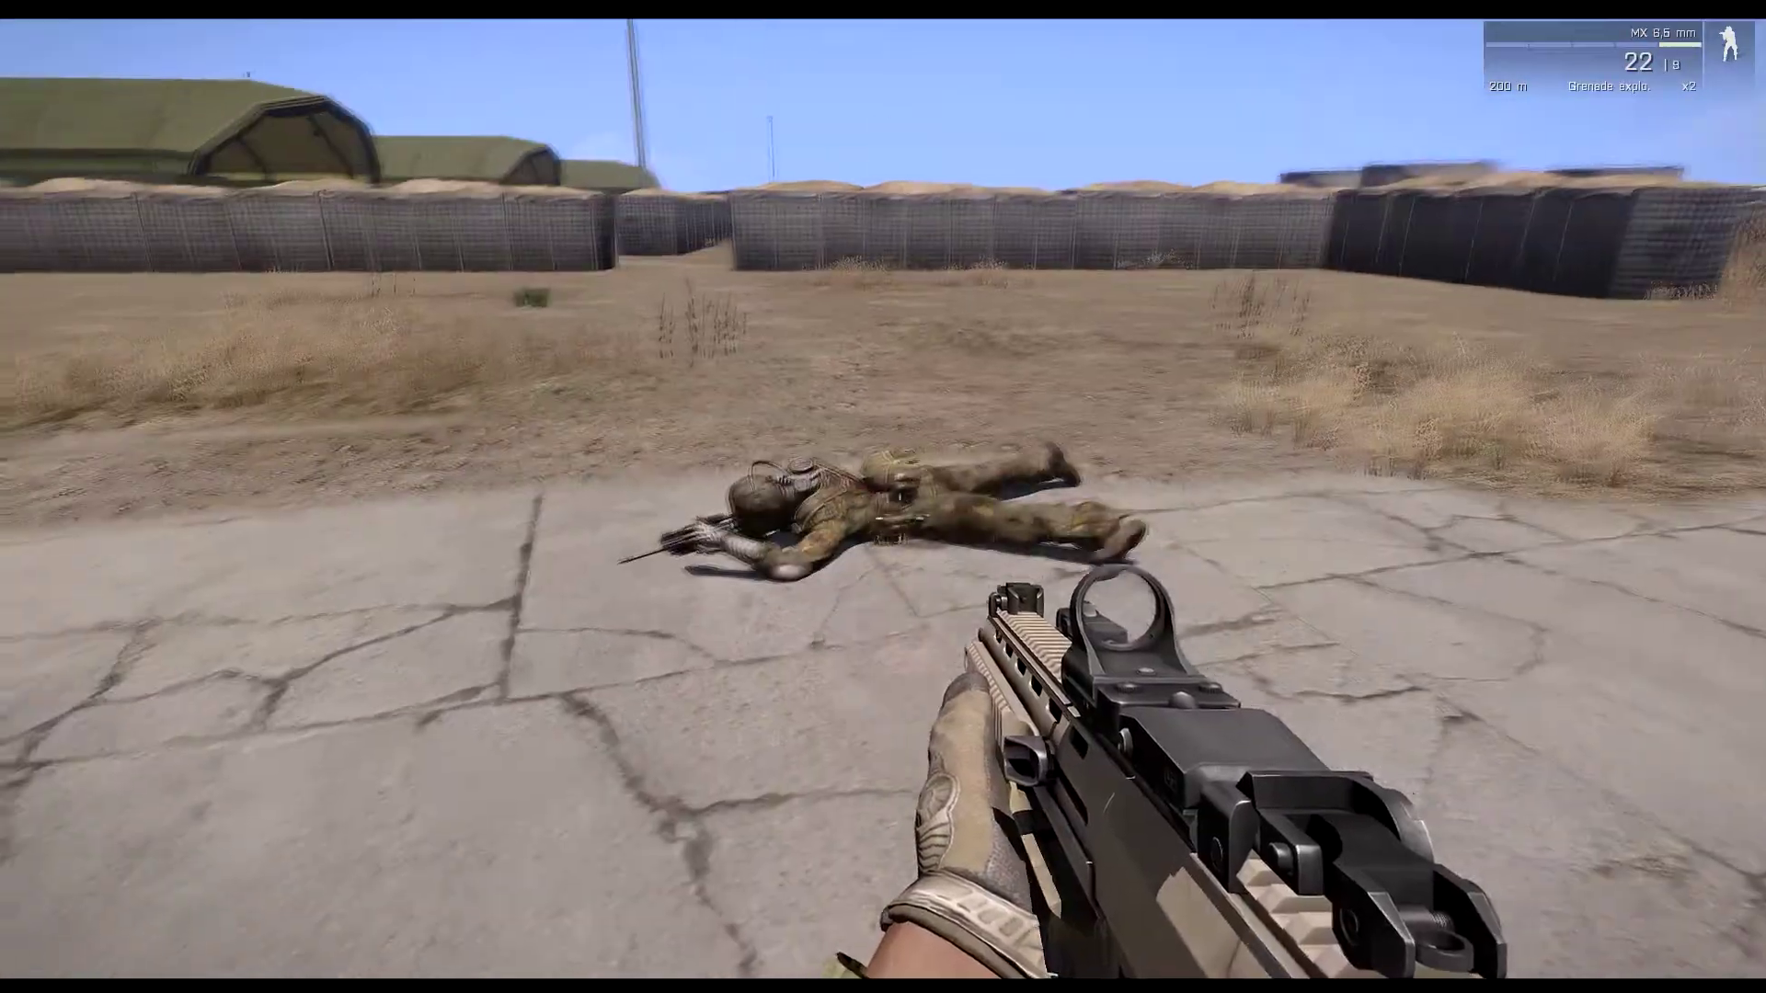
{"action": "left_click", "coordinate": [883, 496]}
{"action": "left_click", "coordinate": [883, 497]}
{"action": "key", "text": "w"}
{"action": "key", "text": "w"}
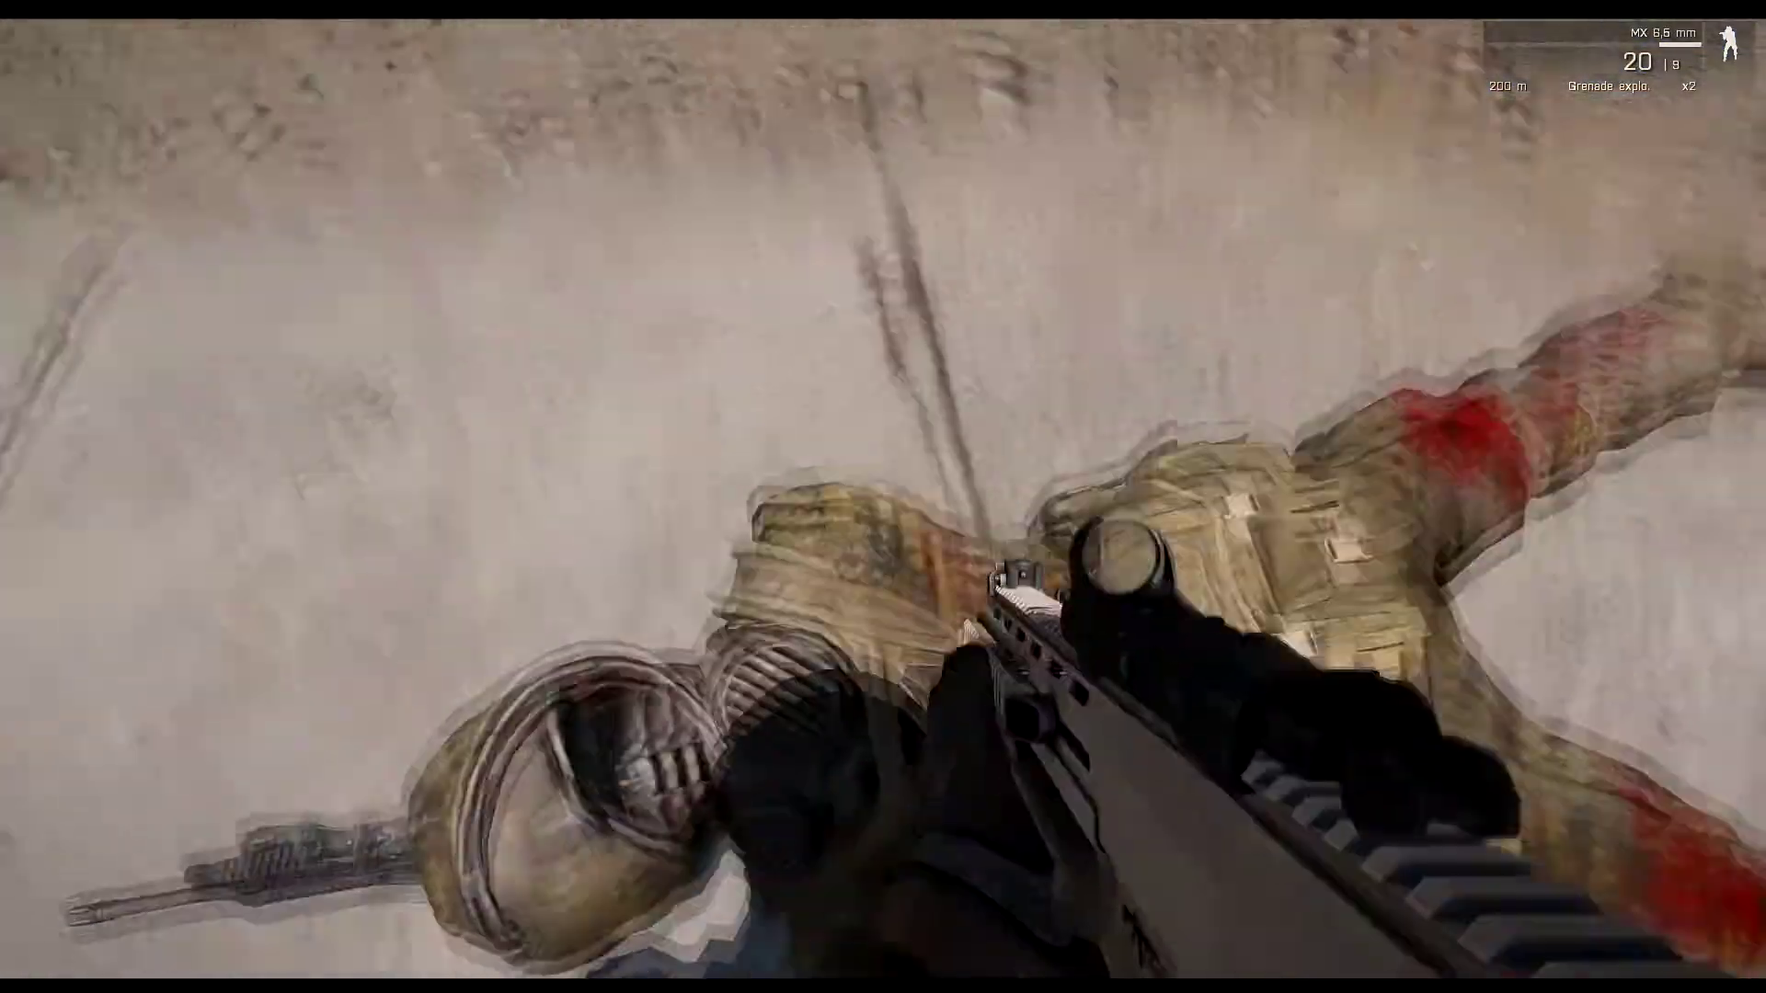
Swap the MX rifle for the Katiba 6,5 mm lying on the ground beside the body
{"action": "key", "text": "i"}
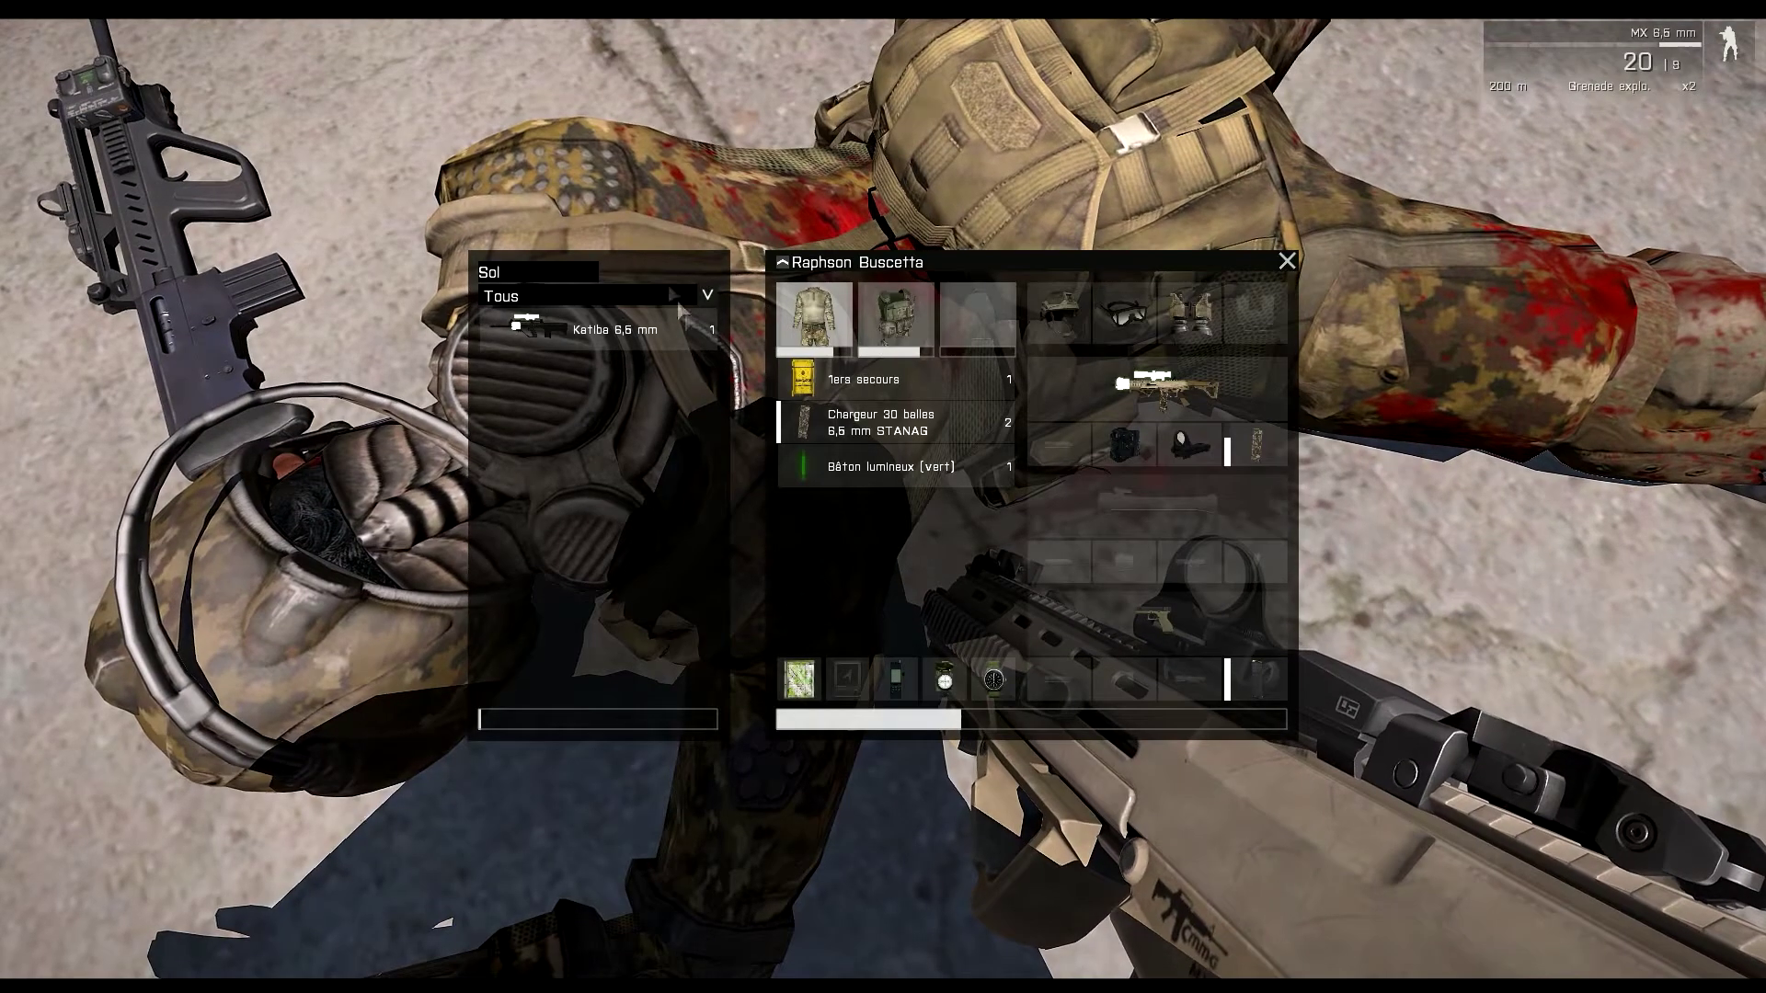
{"action": "left_click_drag", "start_coordinate": [630, 333], "coordinate": [1164, 373]}
{"action": "key", "text": "i"}
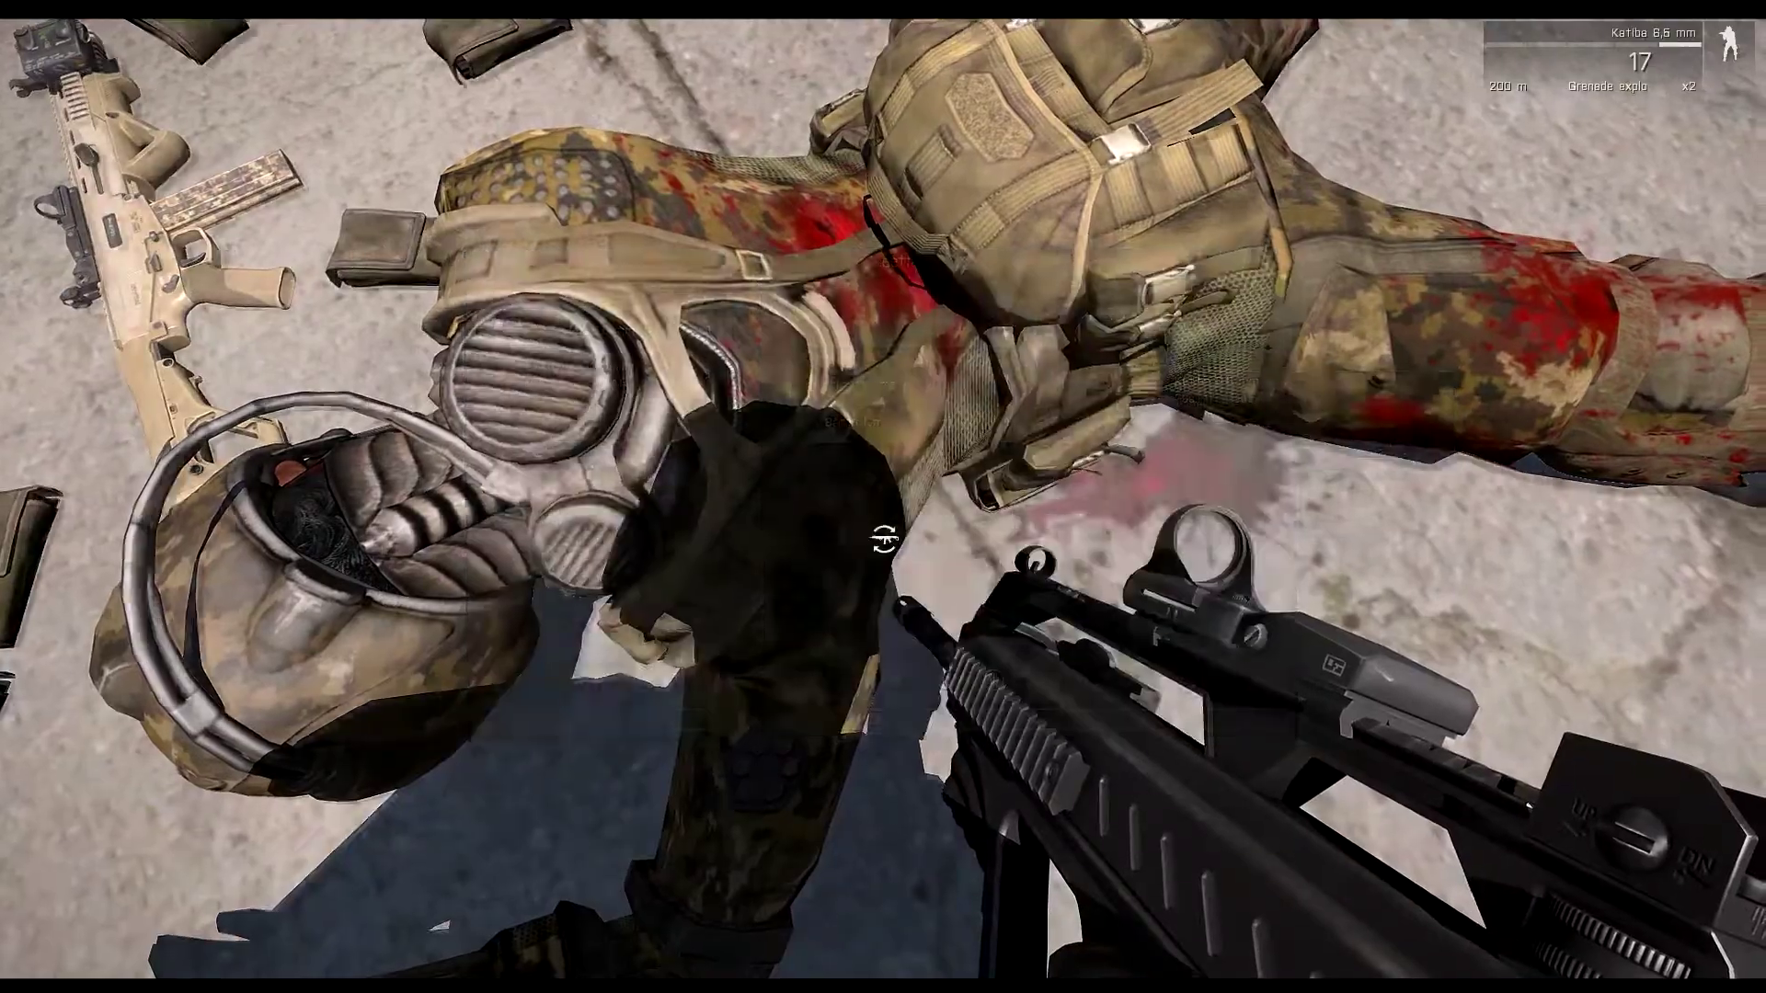
Move away from the body and force a respawn of the soldier
{"action": "key", "text": "w"}
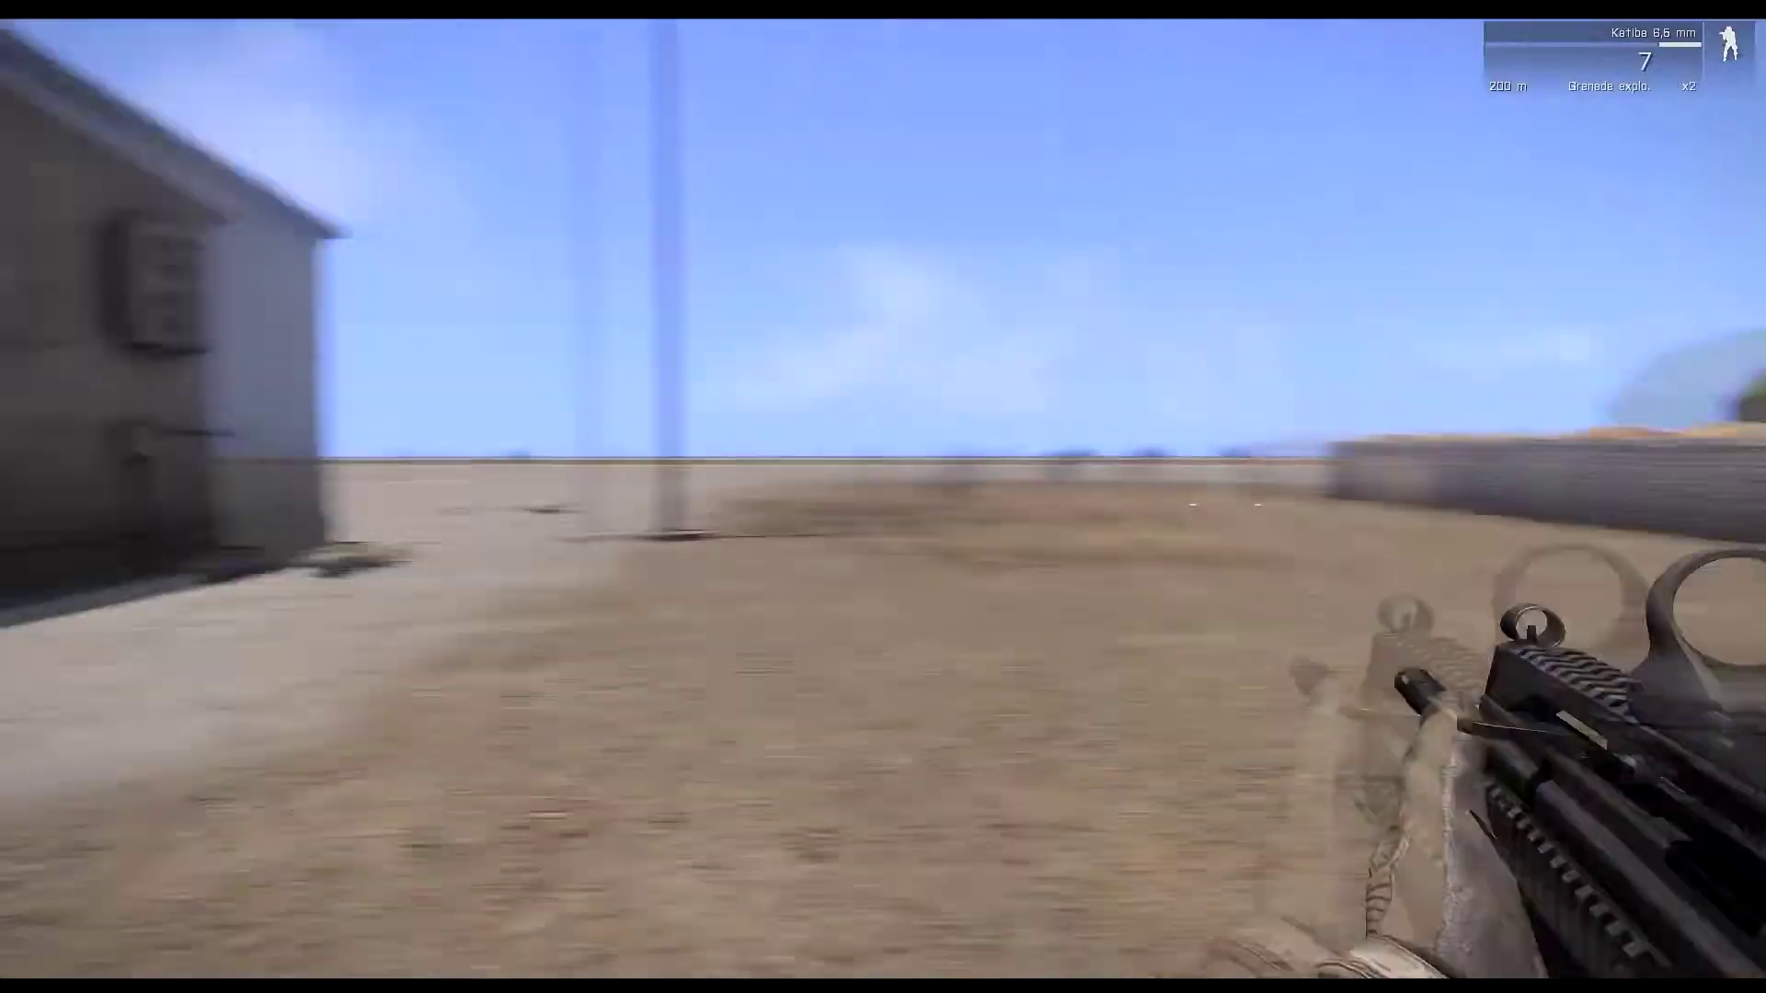
{"action": "key", "text": "w"}
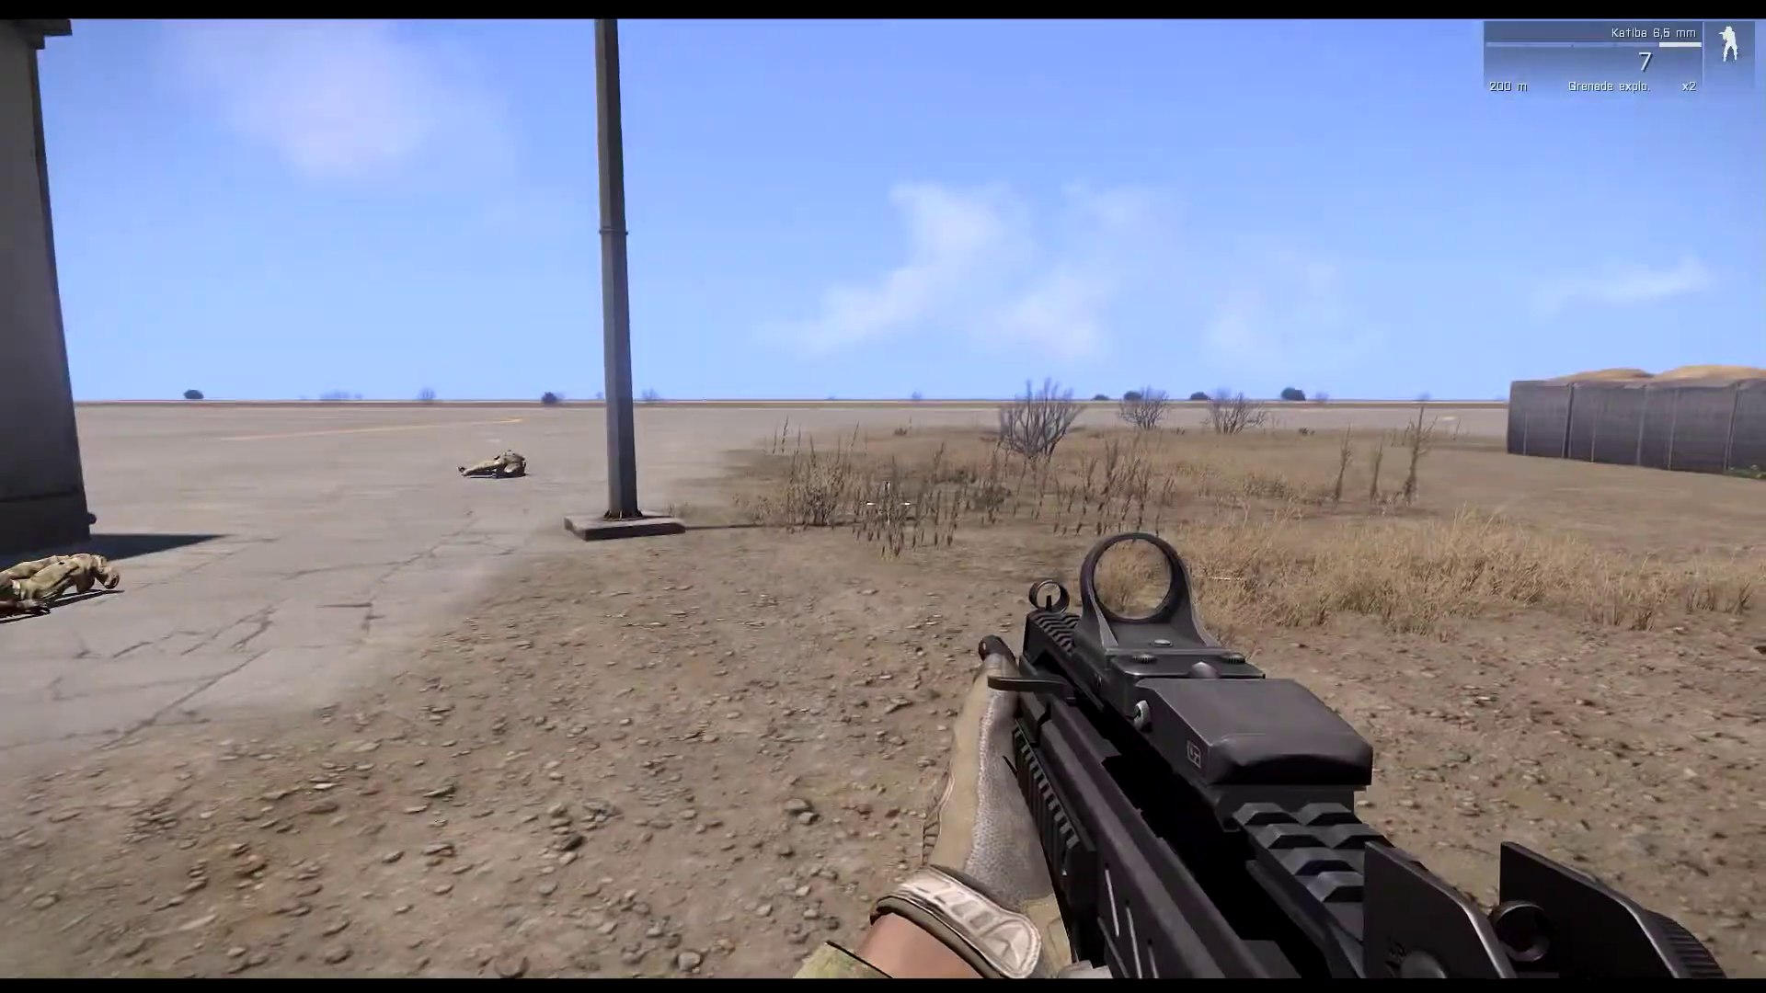
{"action": "key", "text": "KP_Enter"}
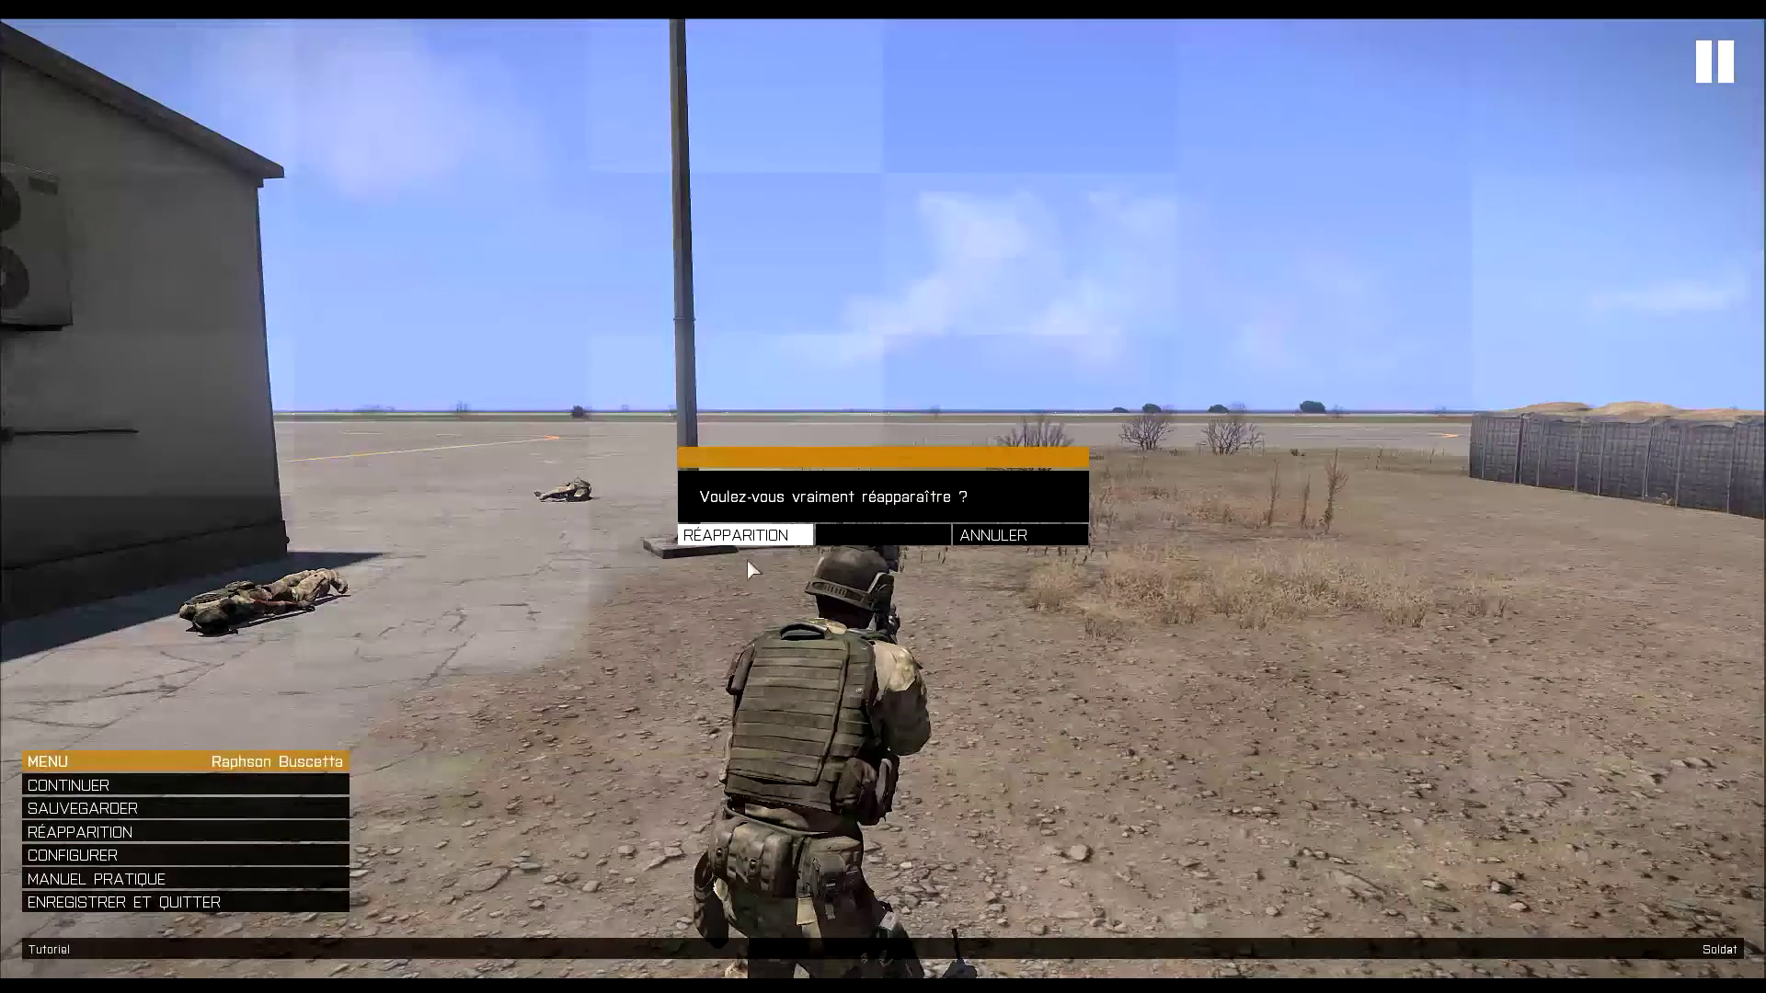
{"action": "left_click", "coordinate": [750, 542]}
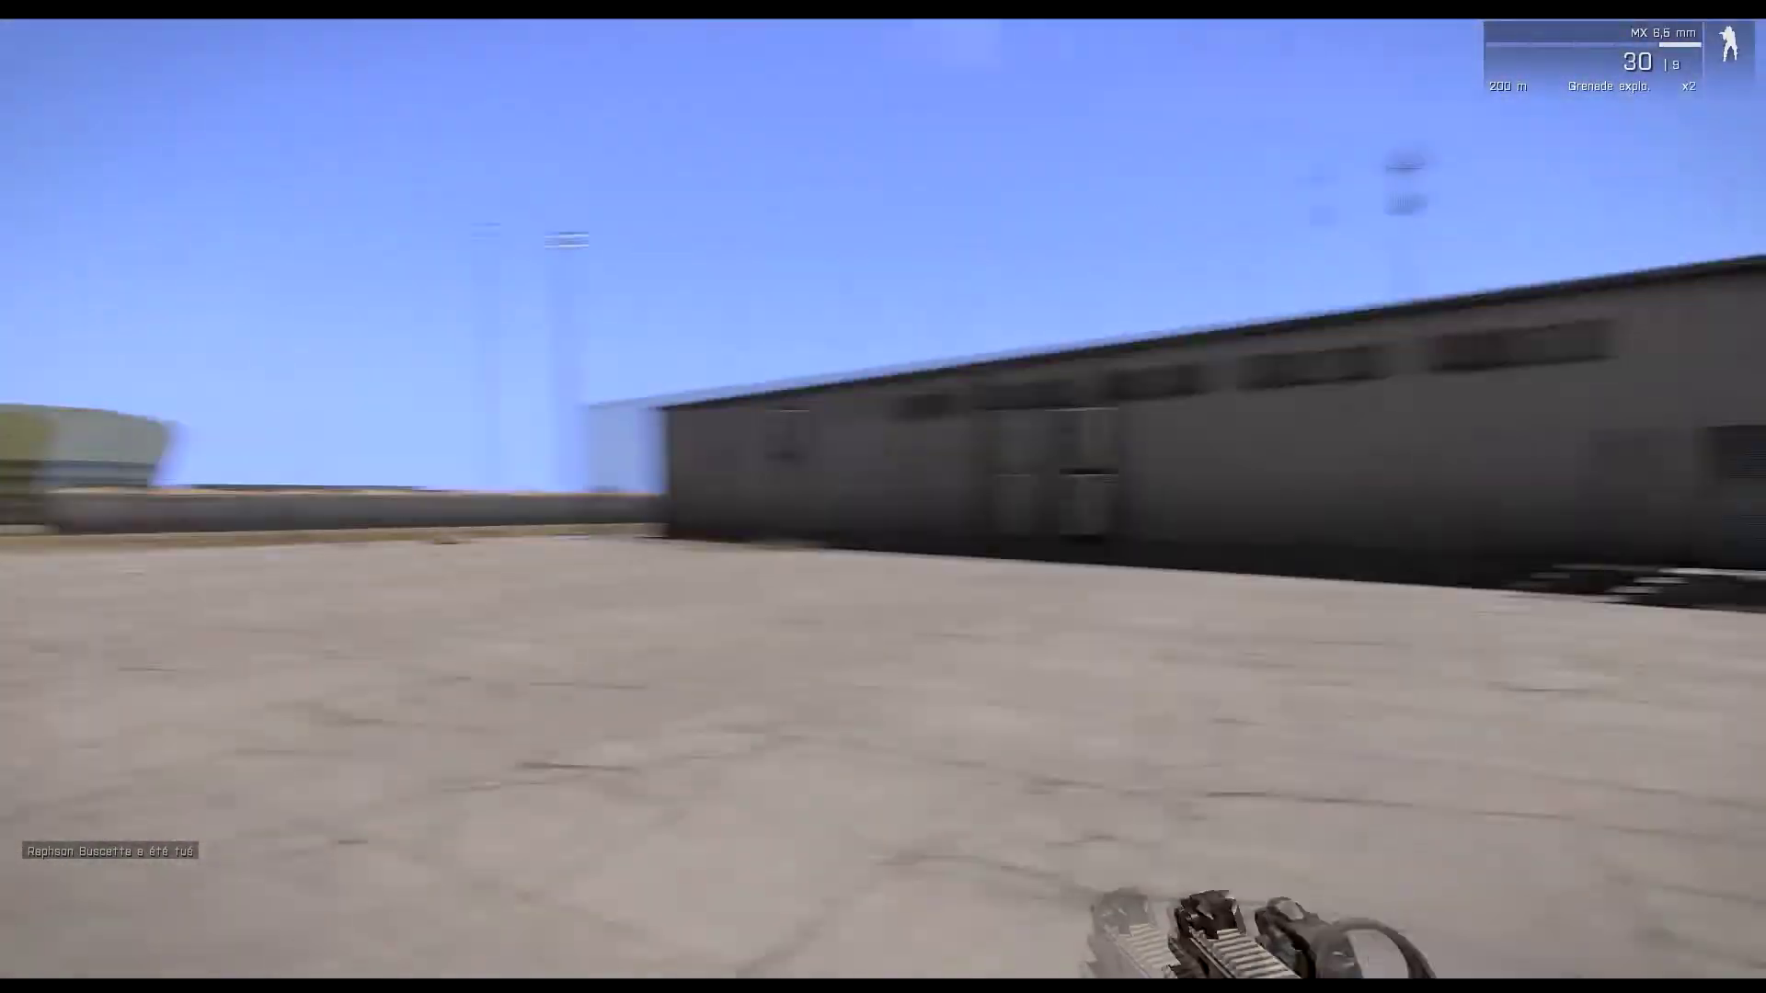
Walk around the respawn area beside the warehouse to check the new spawn, and pause the mission
{"action": "key", "text": "w"}
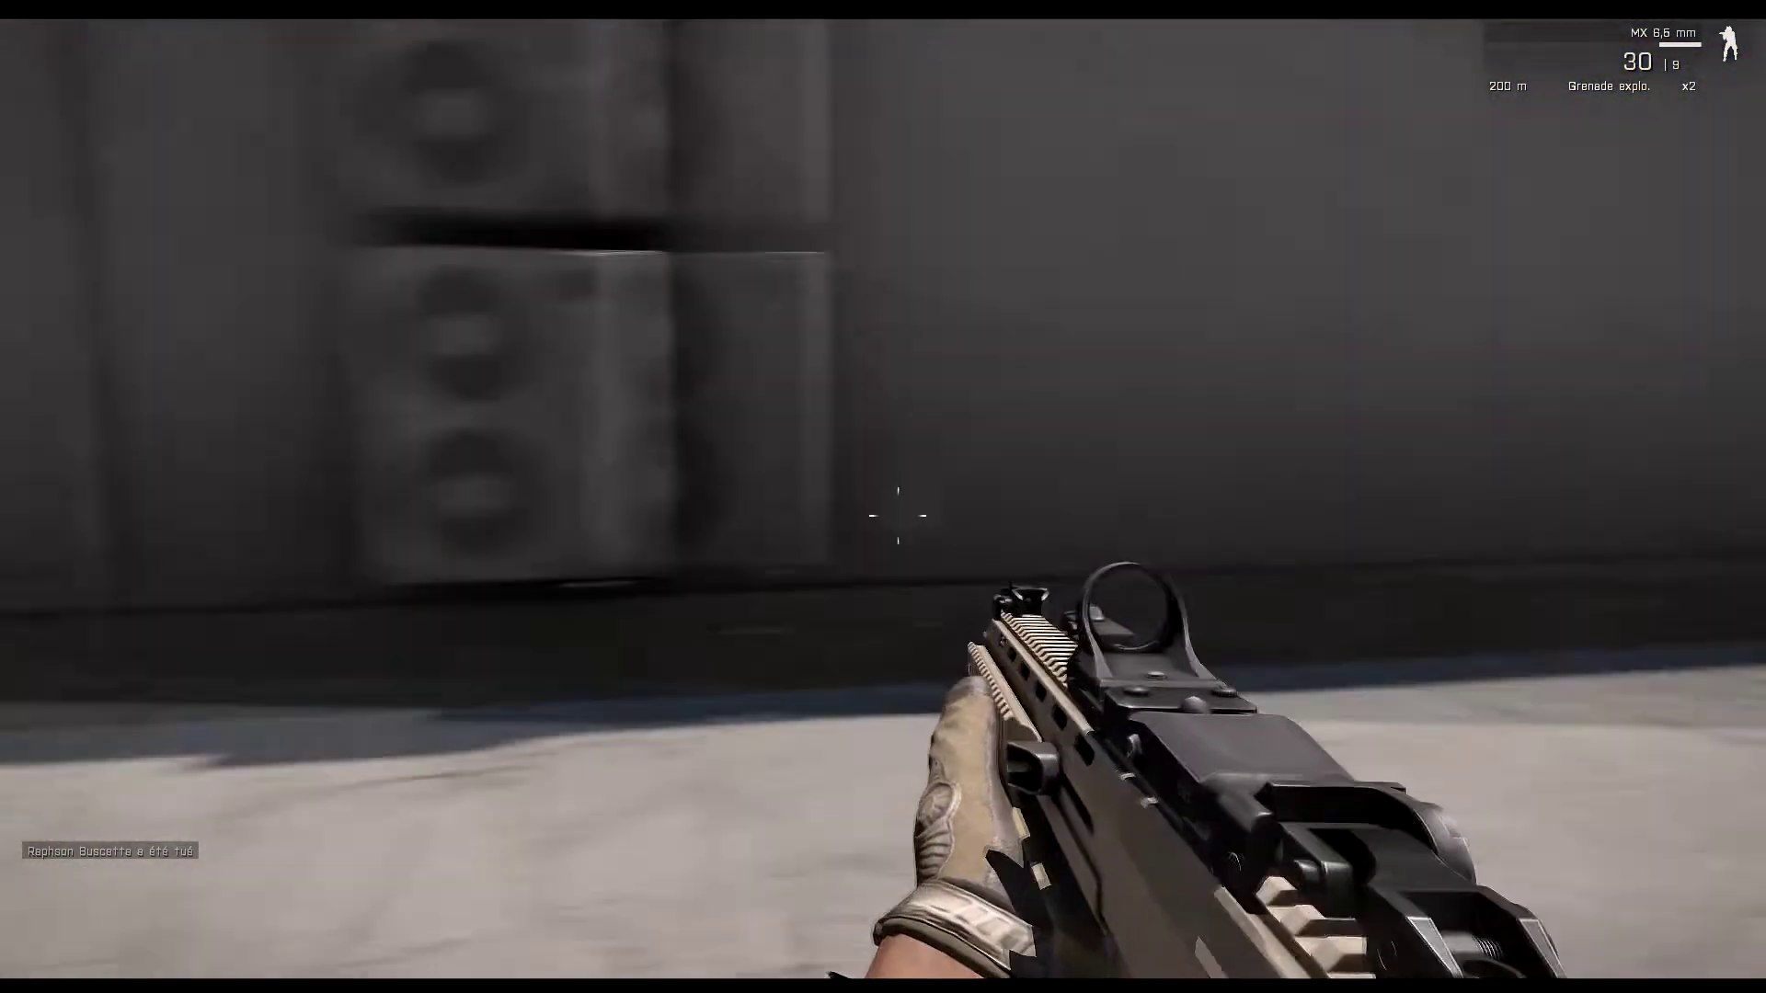
{"action": "key", "text": "w"}
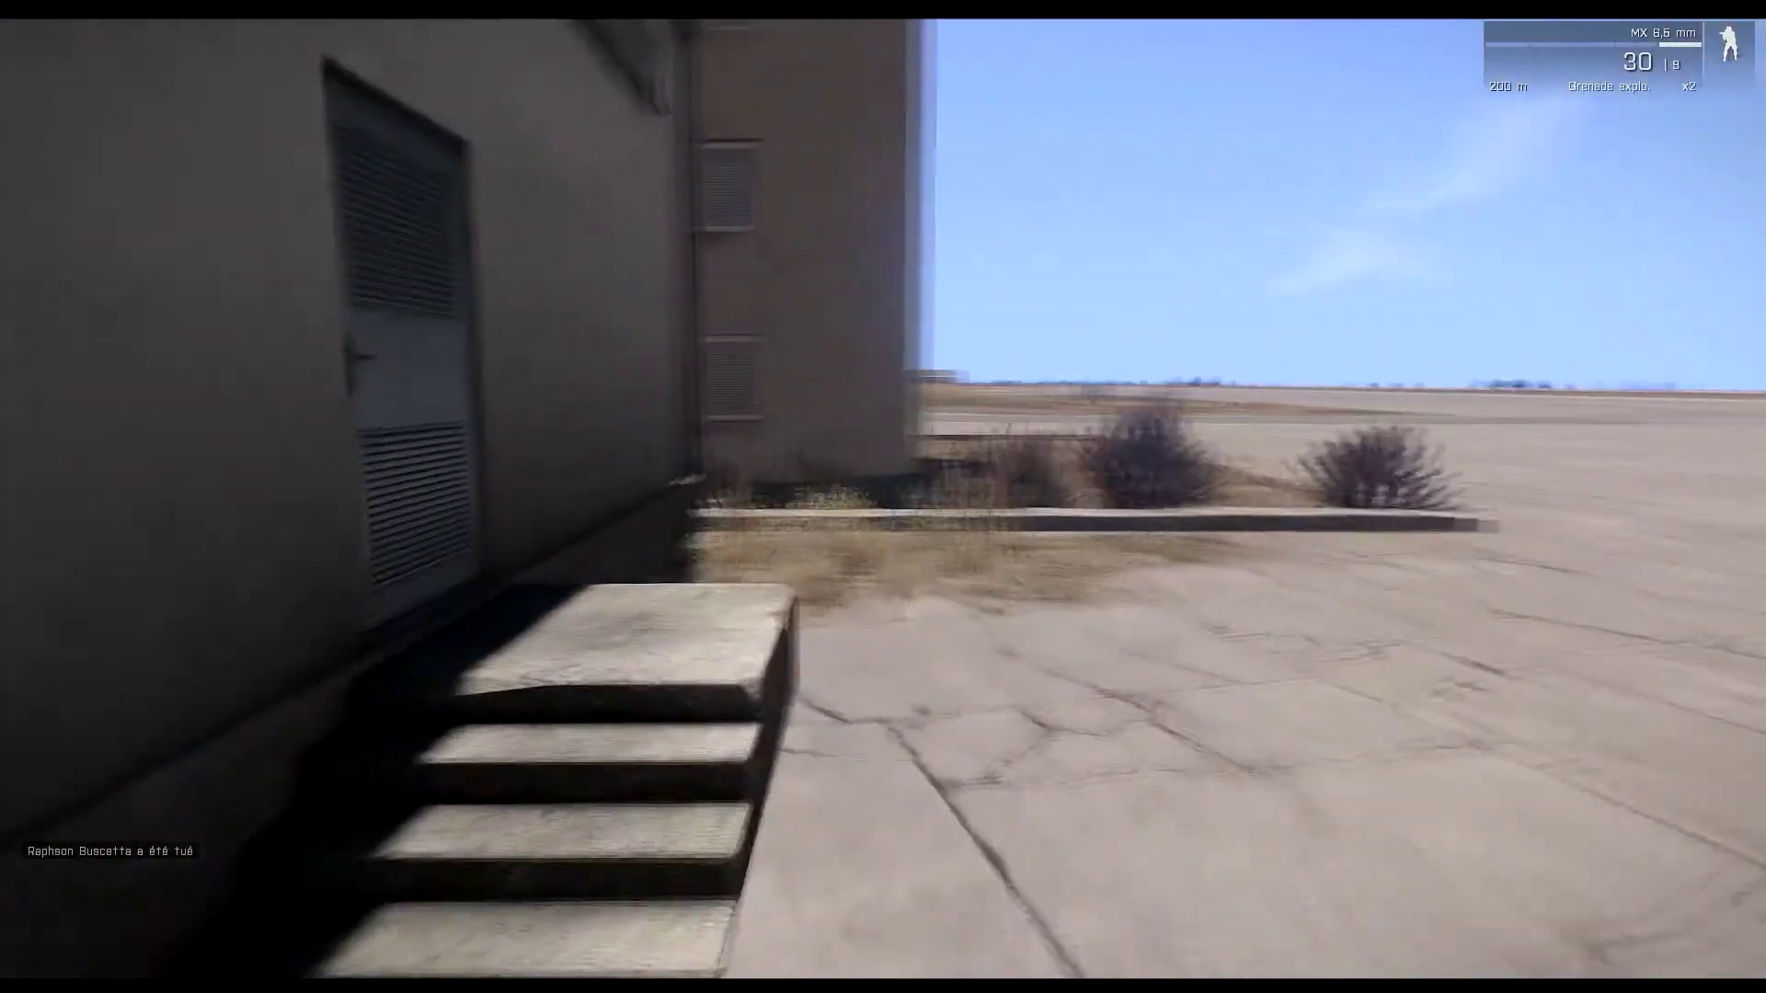
{"action": "key", "text": "Escape"}
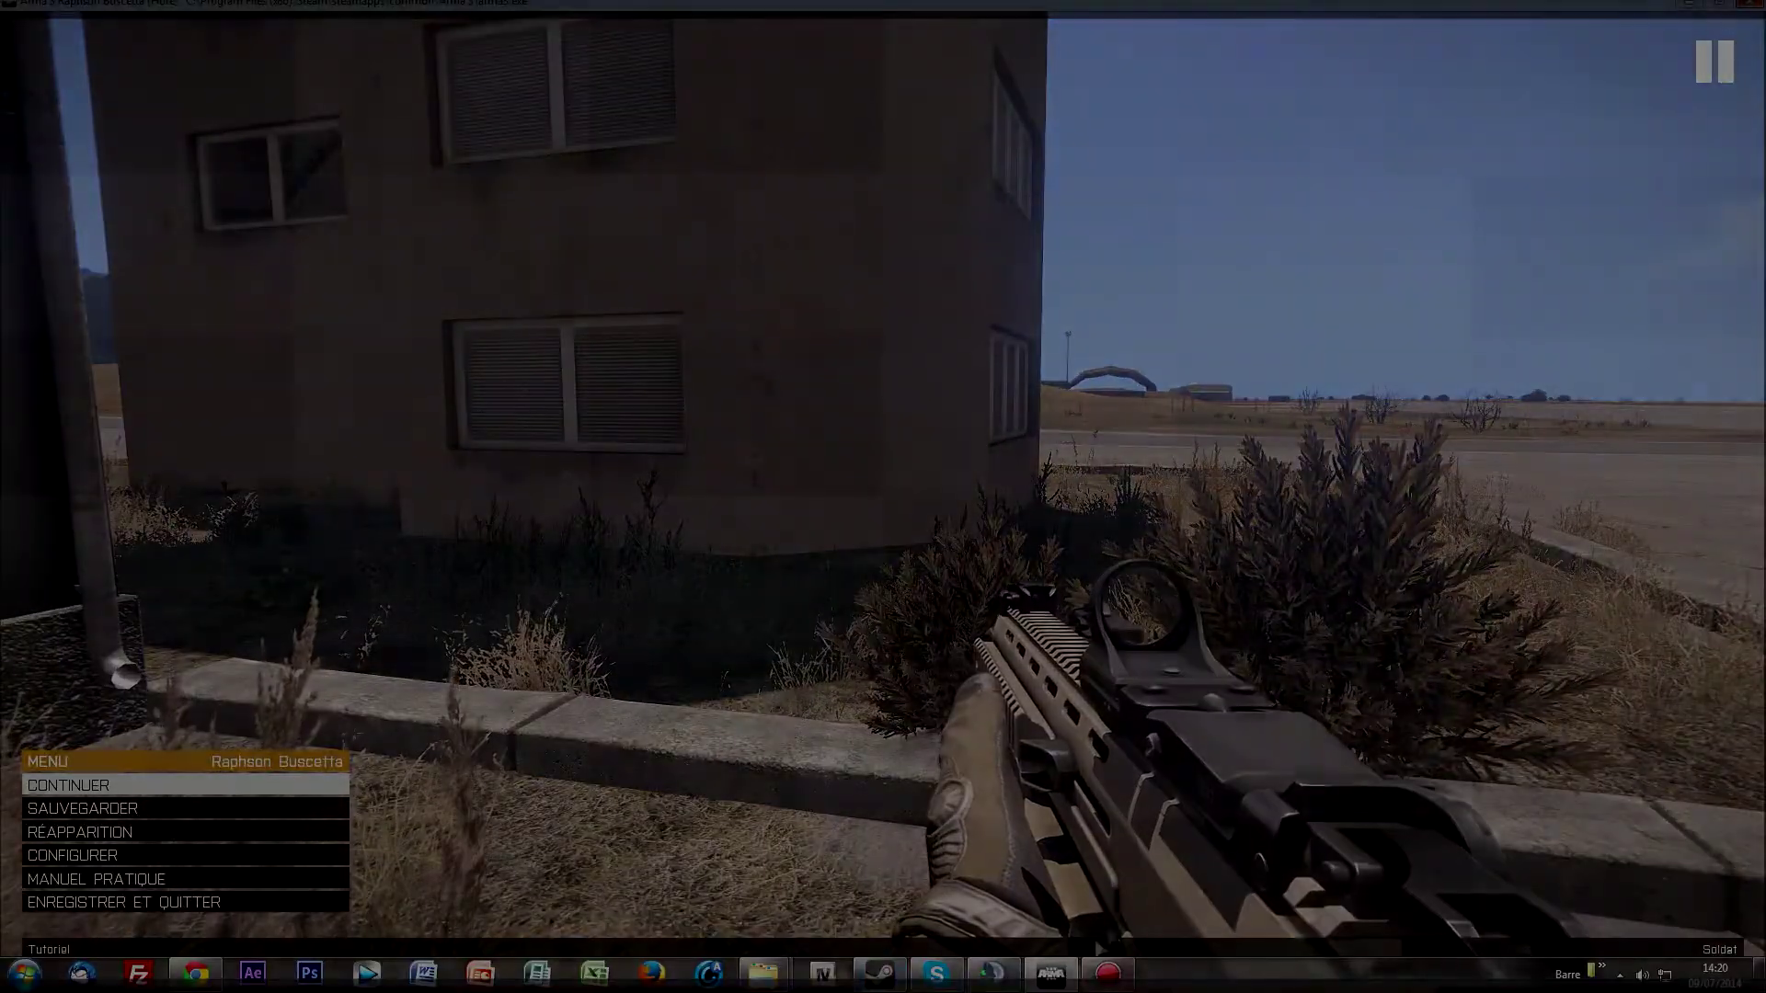